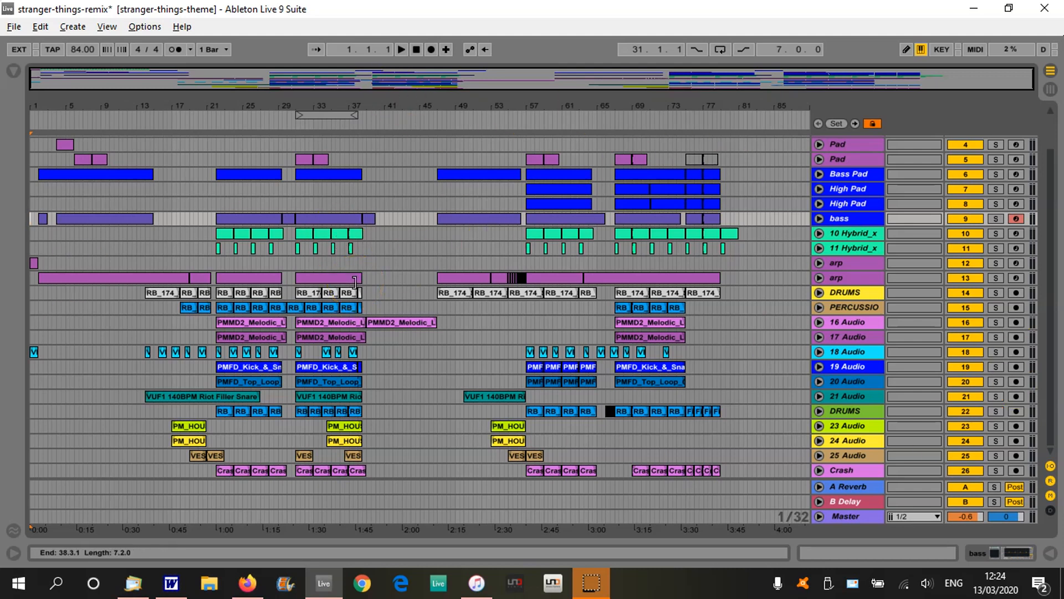
Inspect the device chains of the first High Pad track and the bass track, then hide the device view.
click(610, 227)
click(704, 160)
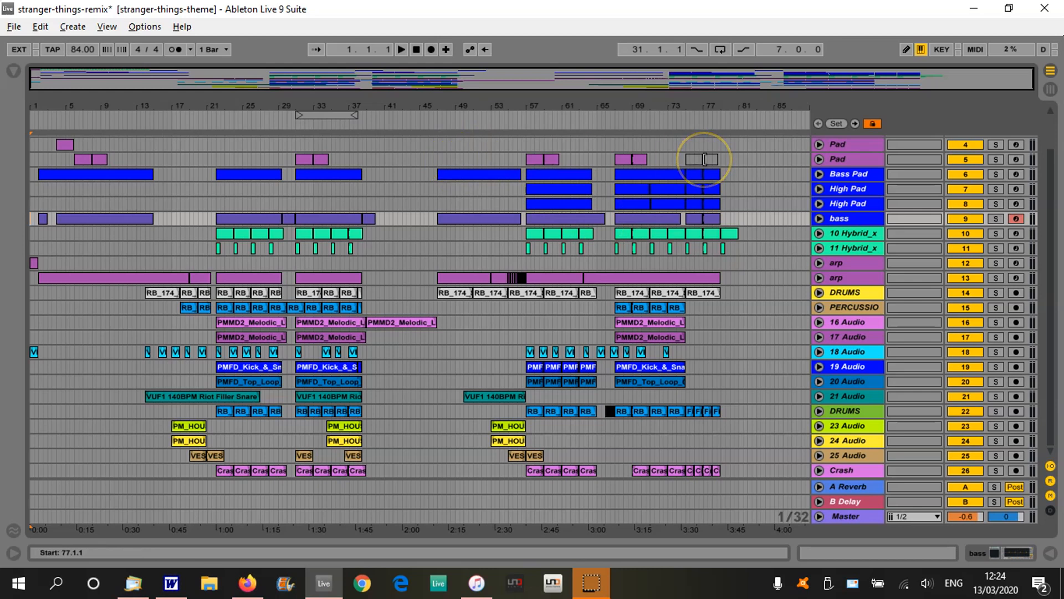
click(900, 217)
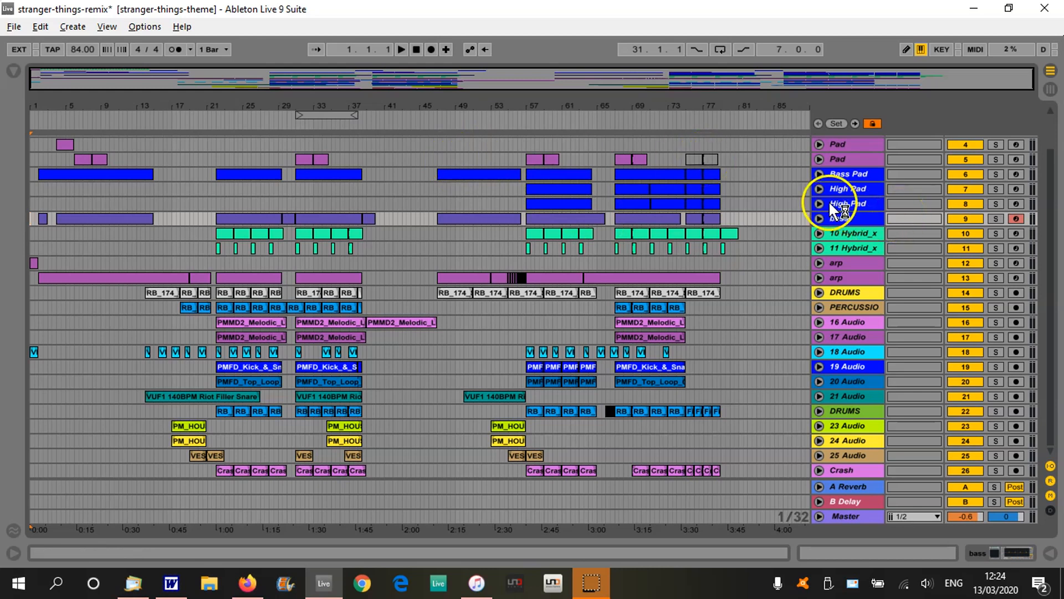
double_click(840, 187)
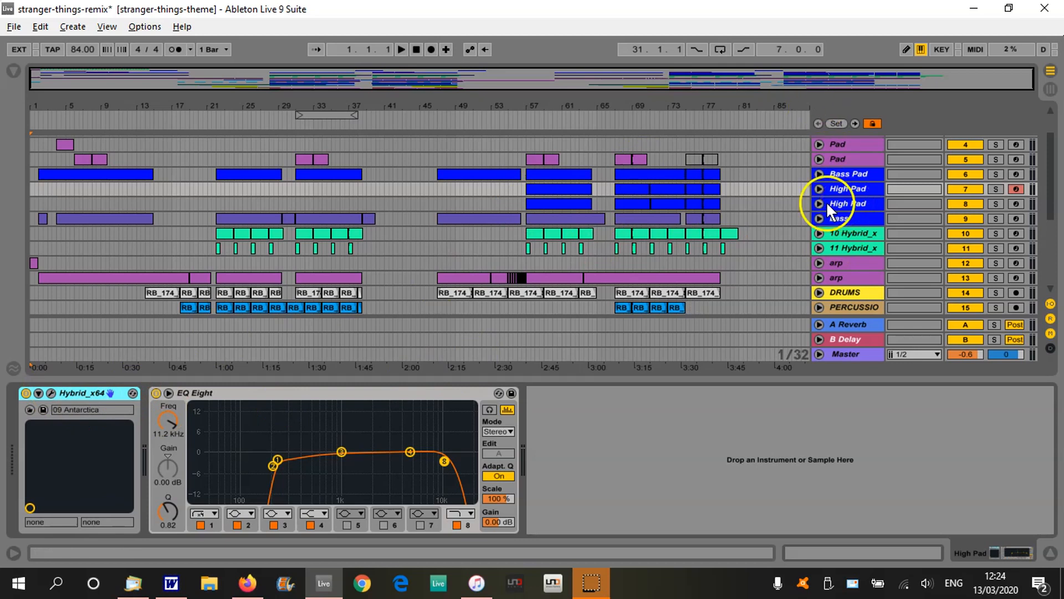
click(850, 218)
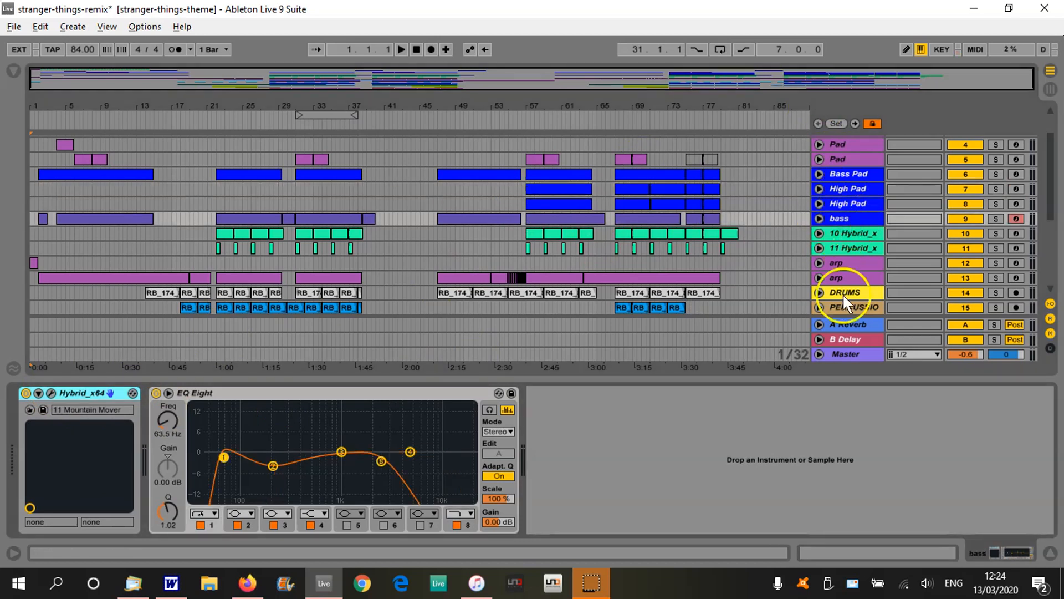
click(1050, 553)
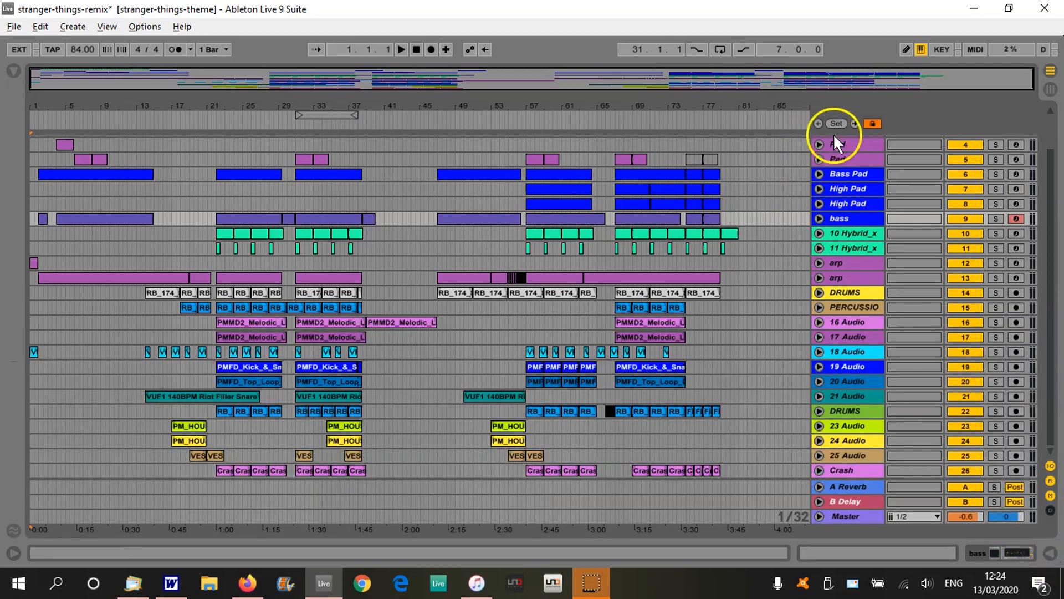
Inspect the instrument on the second Pad track, then hide the device view.
double_click(838, 159)
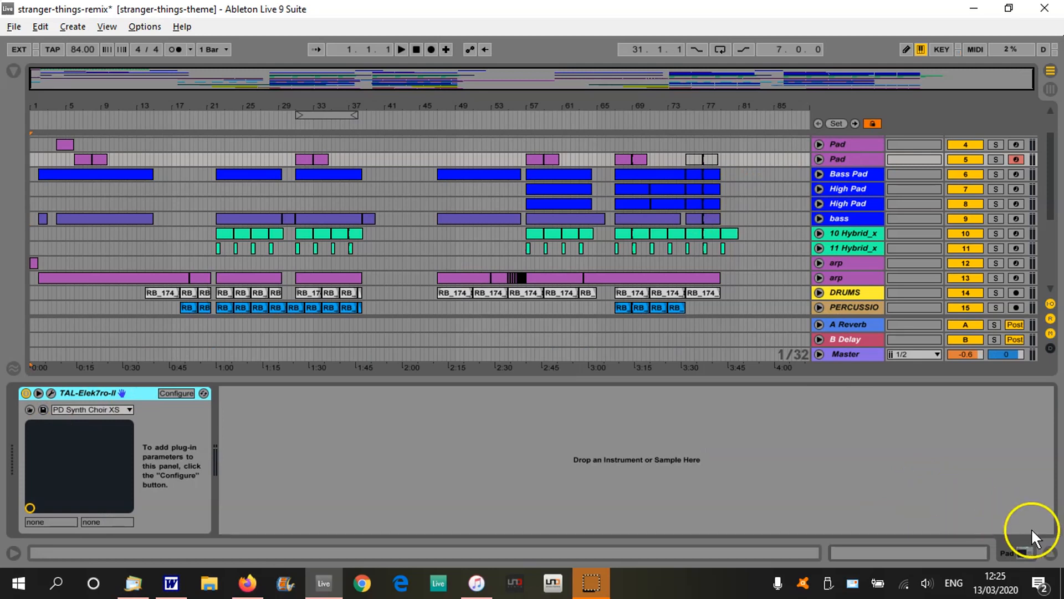
click(1050, 552)
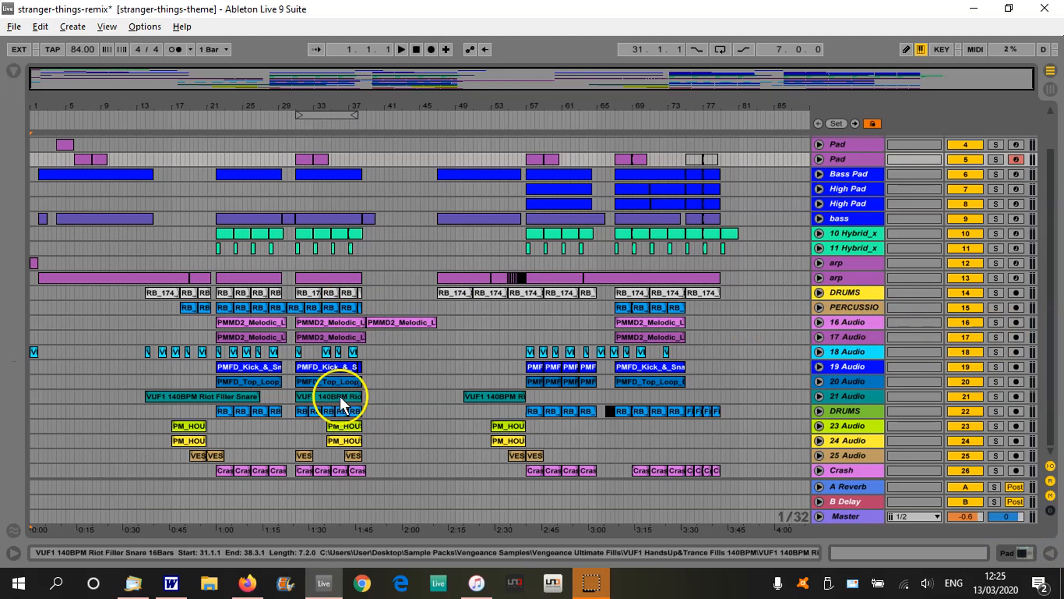
click(819, 322)
click(819, 322)
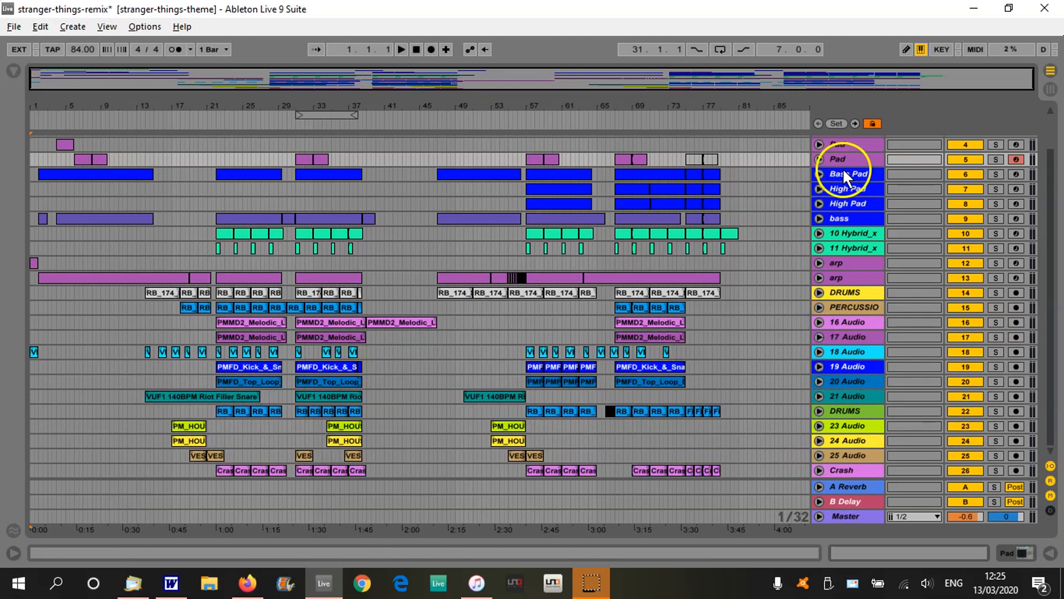
click(722, 157)
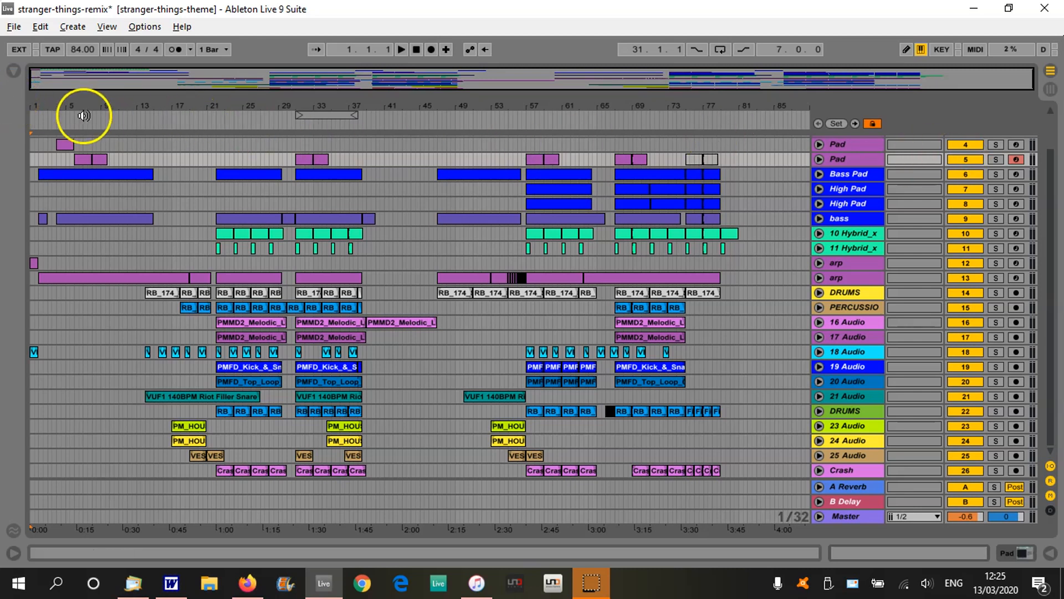
Play the arrangement's intro from bar 1, stop it, and return to the start.
drag(39, 98, 39, 161)
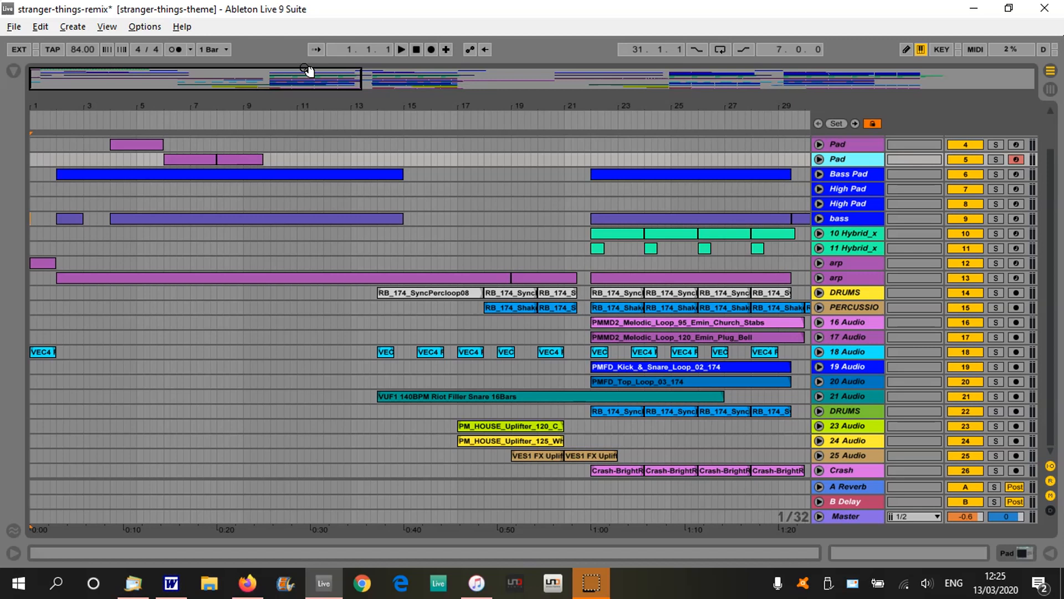
click(445, 105)
drag(445, 104, 216, 104)
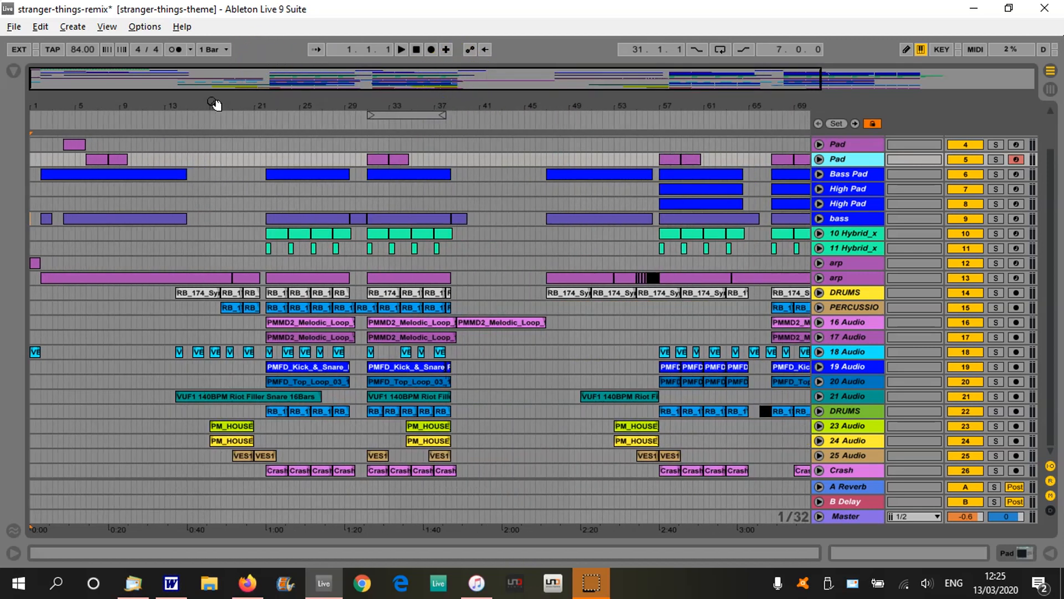
drag(278, 104, 228, 105)
drag(42, 106, 118, 100)
click(391, 49)
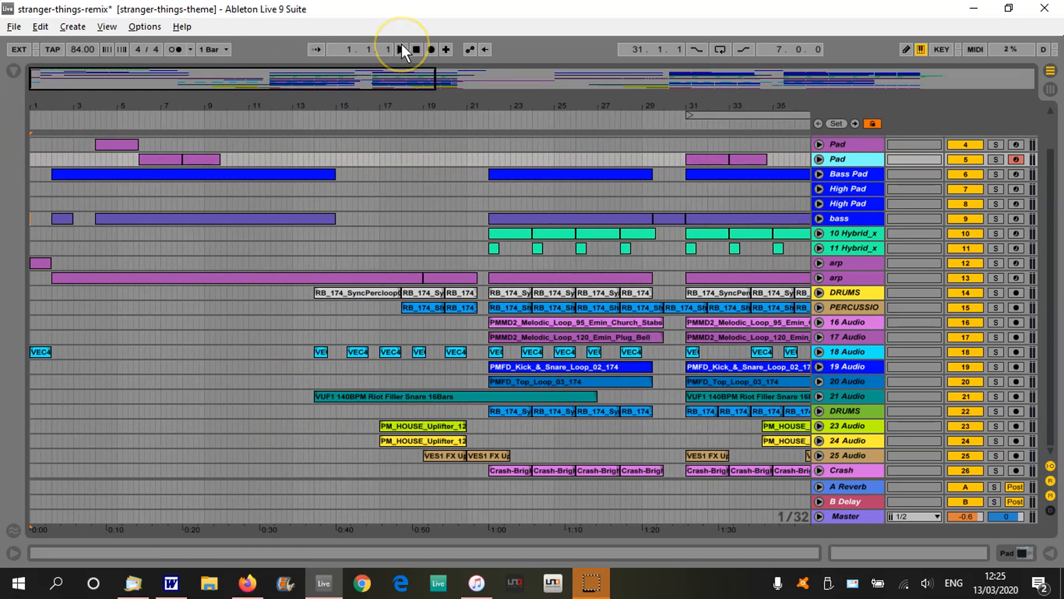
click(401, 48)
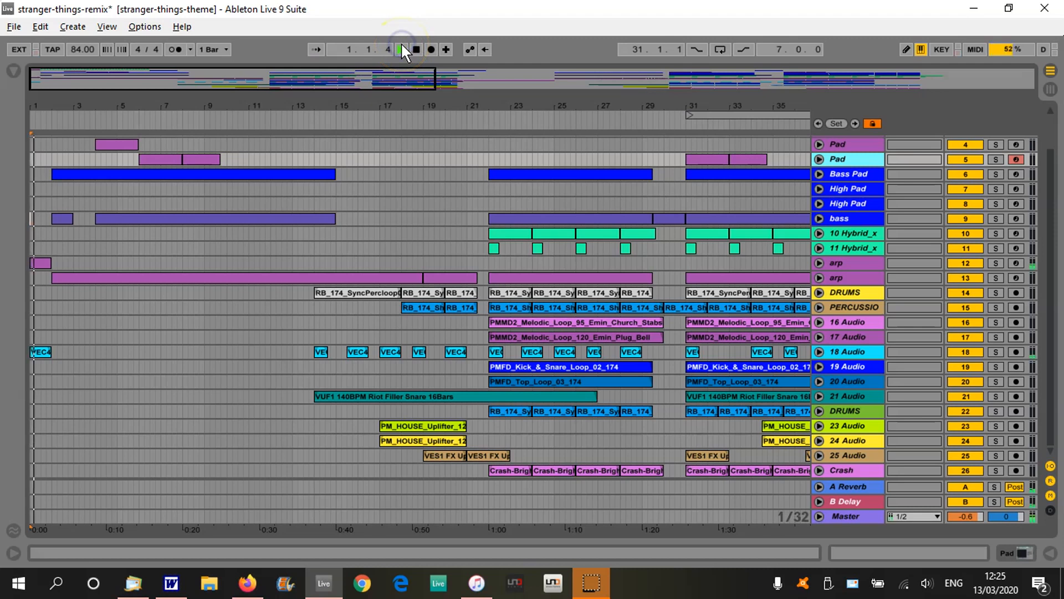
click(548, 225)
click(750, 257)
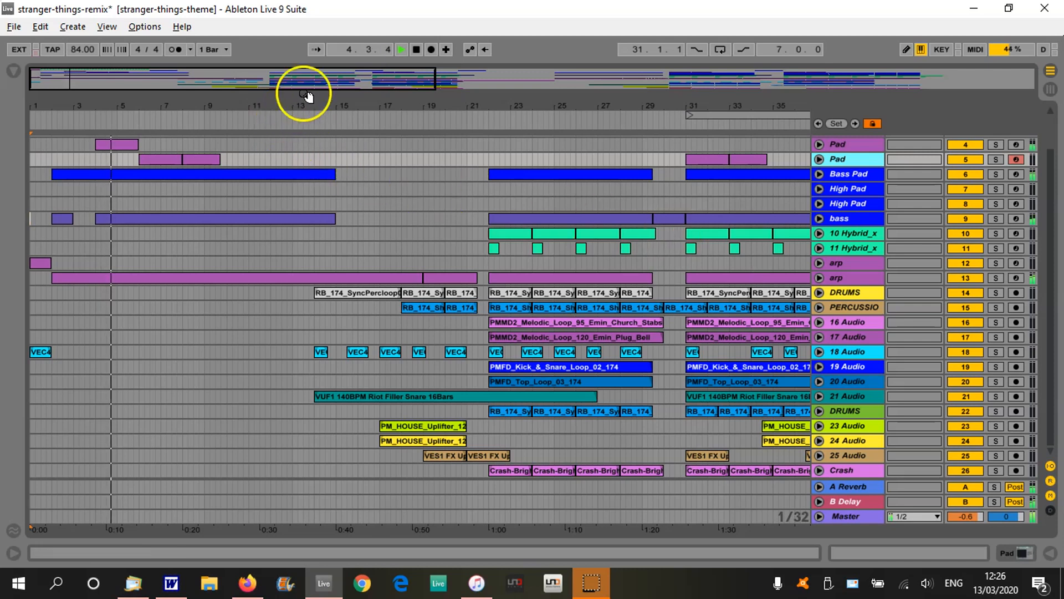
click(416, 51)
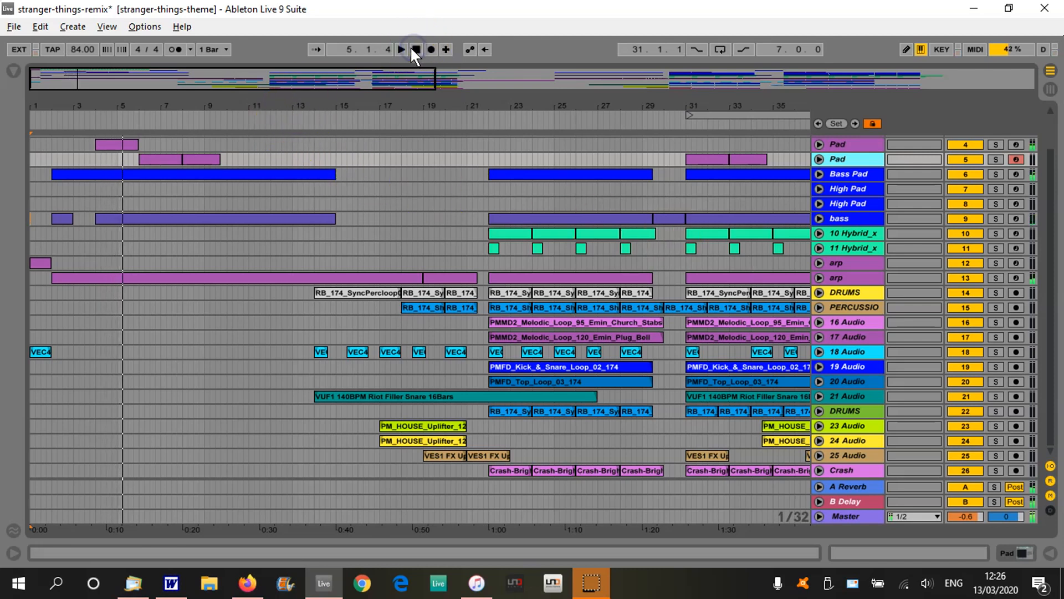
click(416, 49)
Unfold the first arp track and play its opening bar from the start of the song.
click(818, 263)
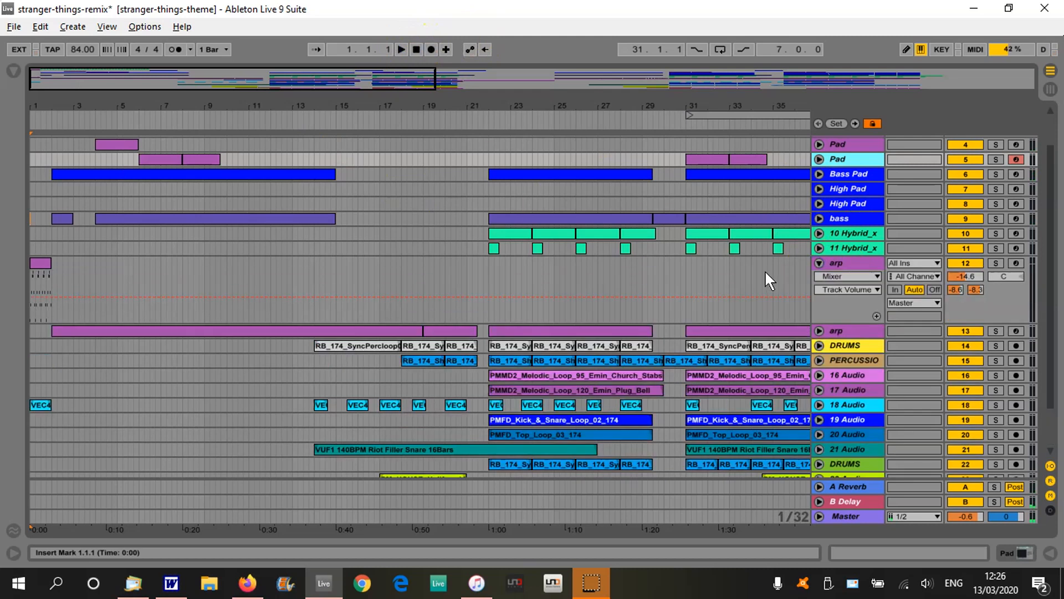
drag(33, 104, 33, 152)
click(399, 50)
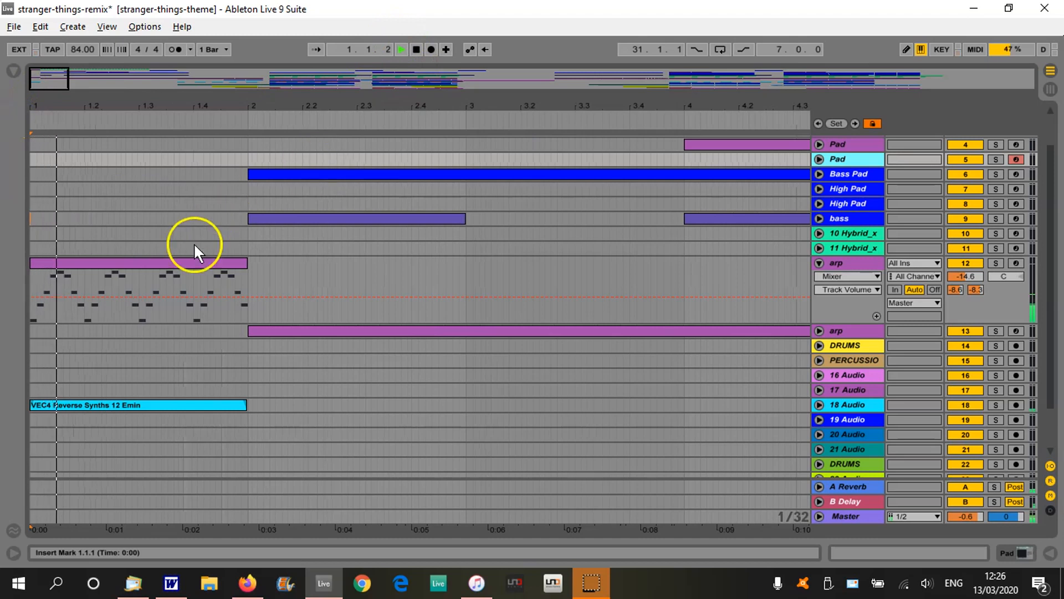
click(416, 49)
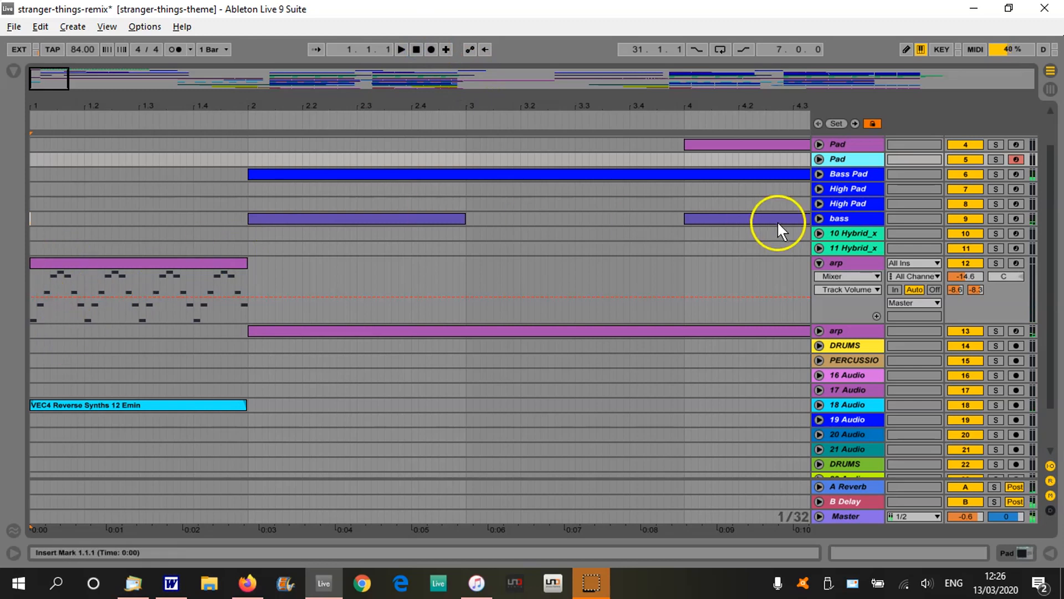
Unfold the second arp track, listen to it soloed from bar 2, remove the solo, and stop playback.
click(819, 330)
click(996, 331)
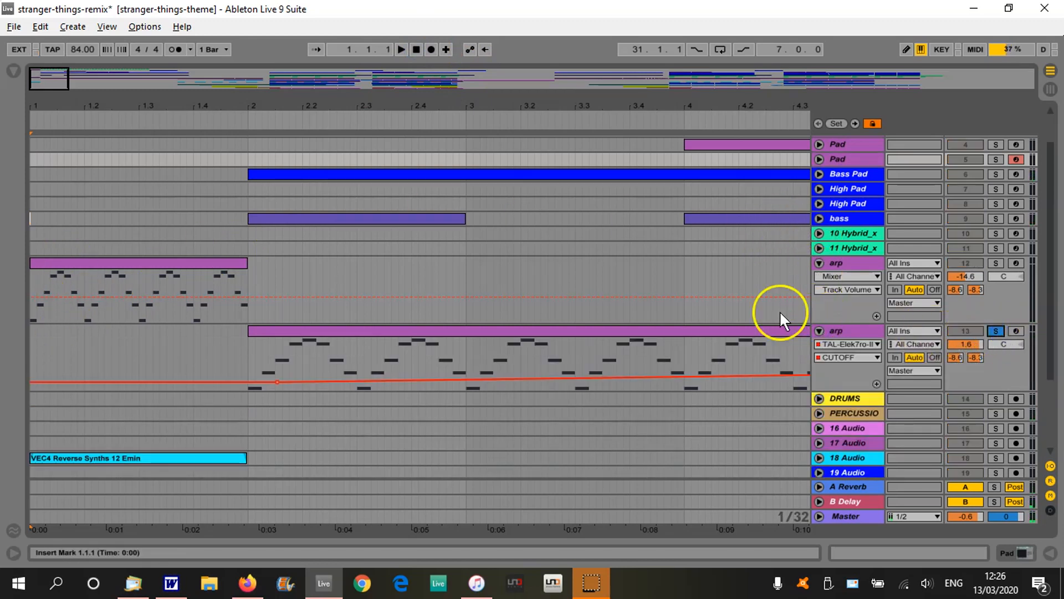
click(242, 119)
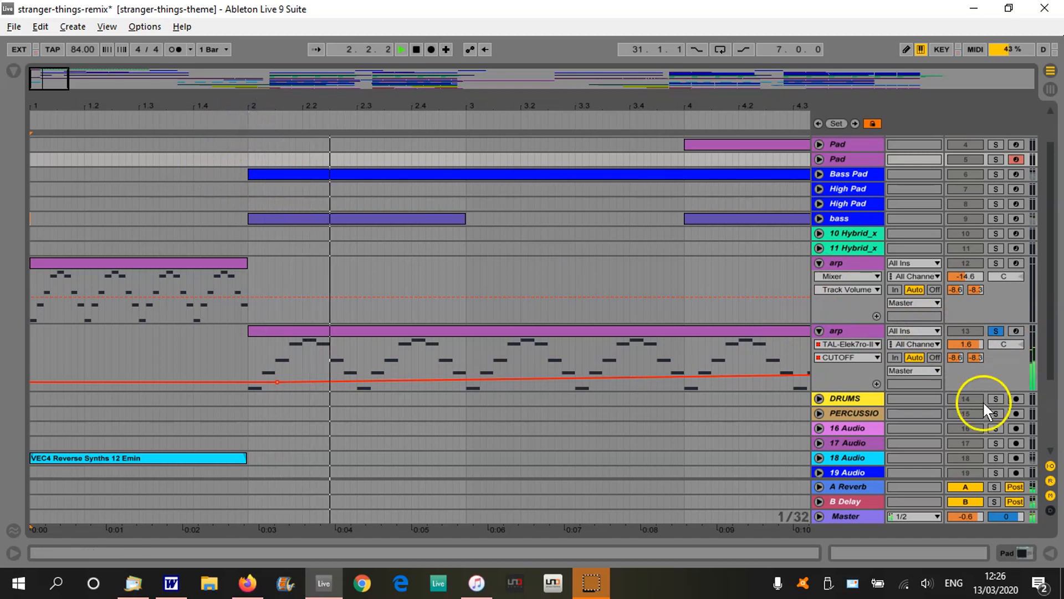
click(996, 331)
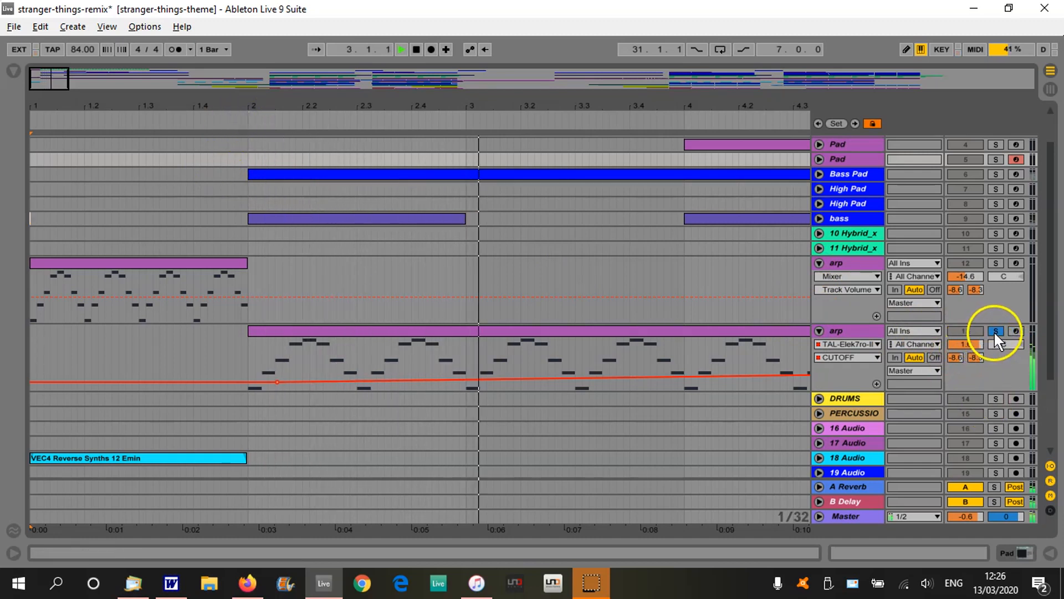
key(space)
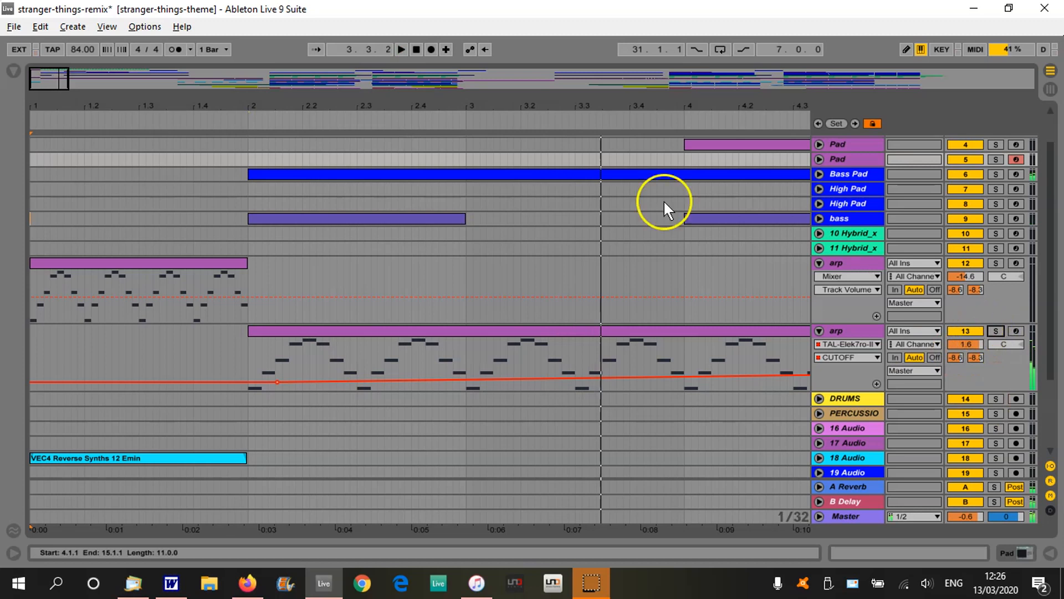
Open the first arp track's opening clip in an enlarged note editor and examine its repeating note pattern.
drag(397, 102, 427, 107)
drag(90, 101, 159, 101)
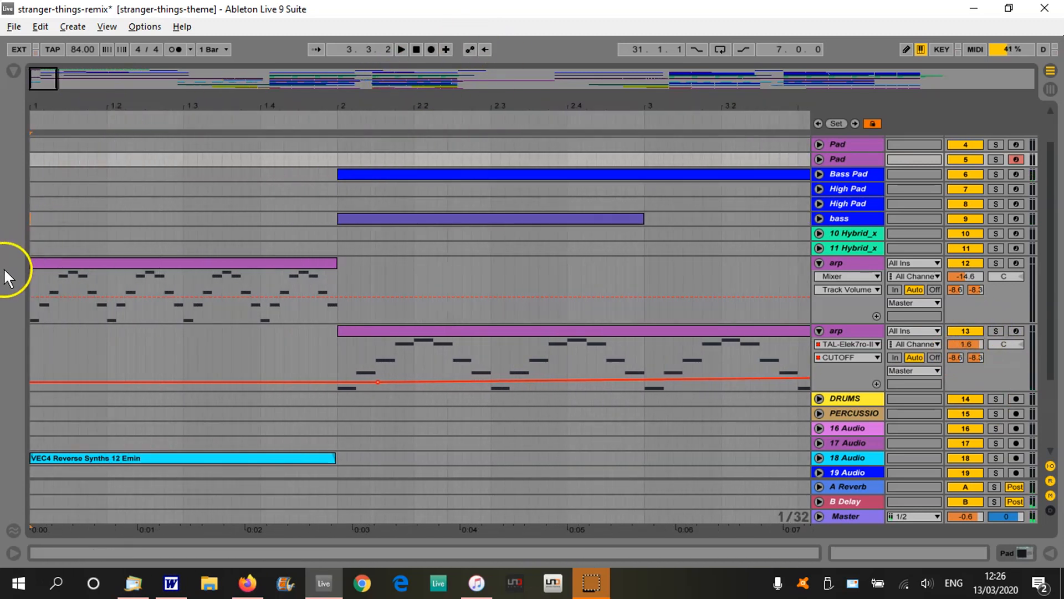
double_click(127, 262)
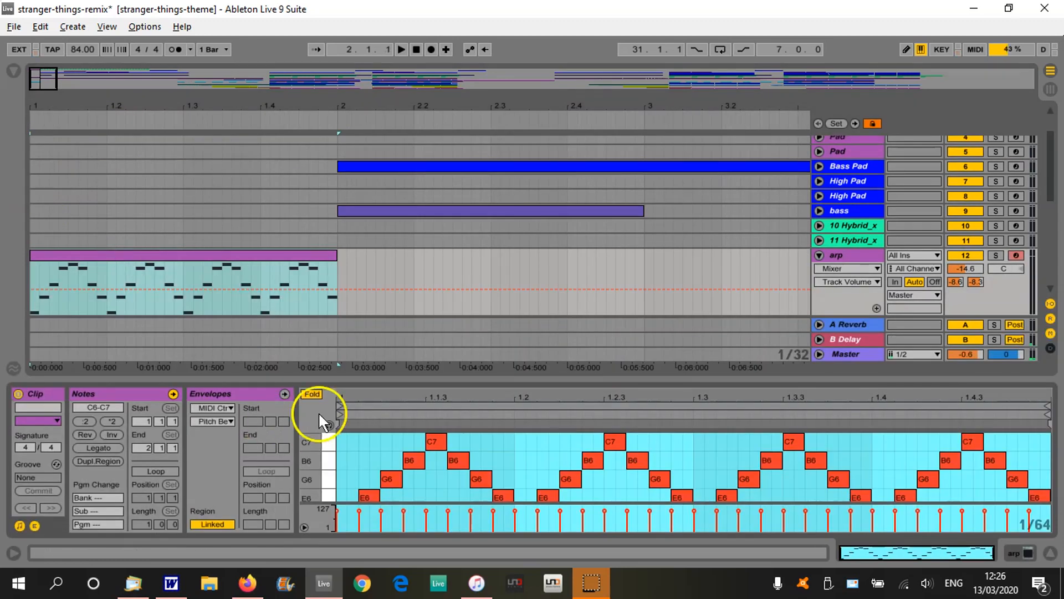
drag(435, 378, 443, 250)
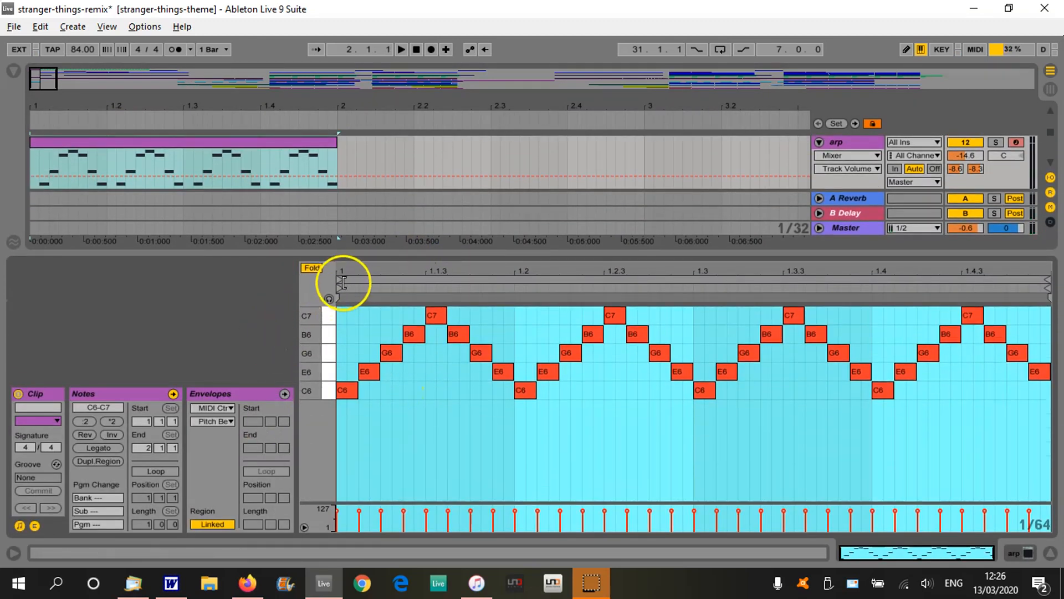
drag(351, 276, 351, 276)
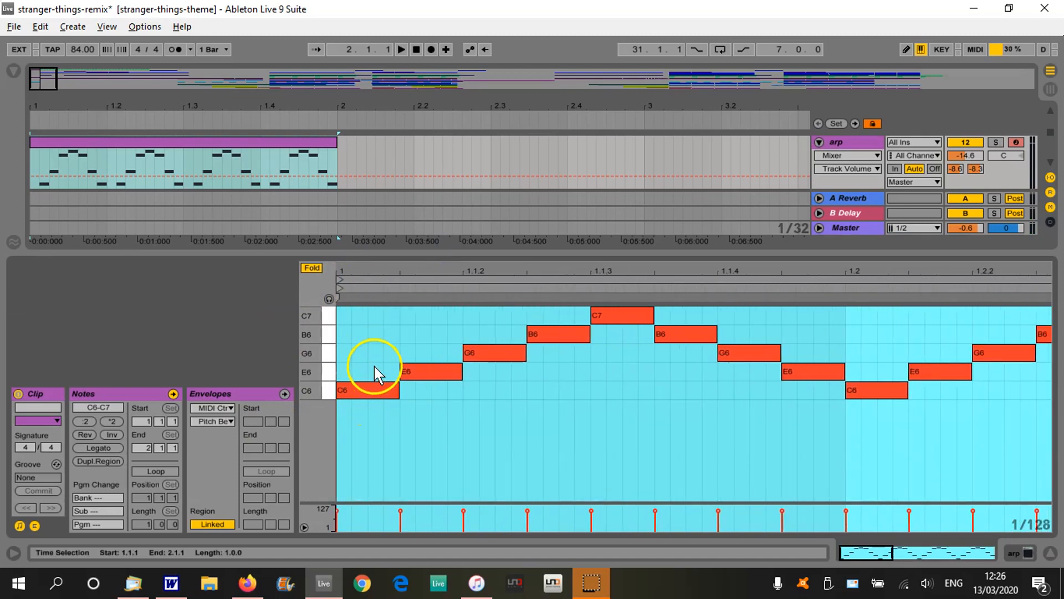
click(453, 367)
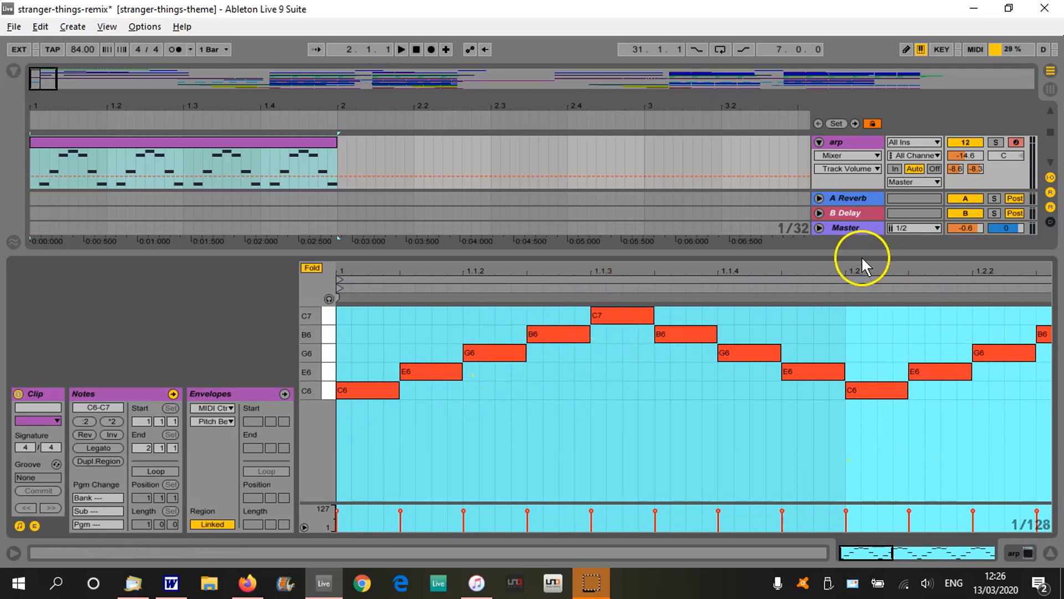
Show the whole arp clip in the note editor and set its fixed grid to 1/32.
drag(863, 266, 863, 266)
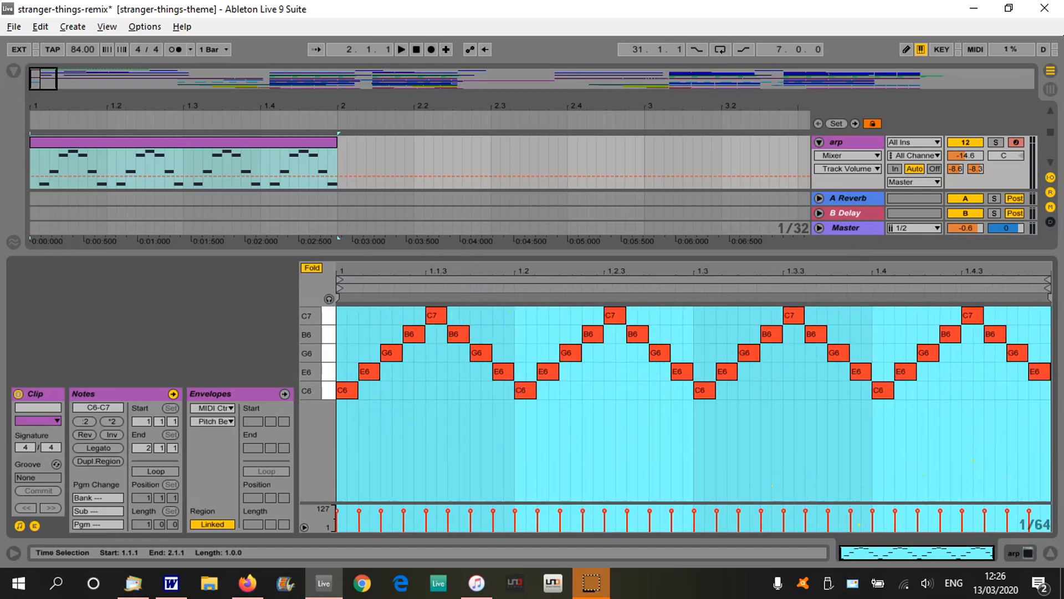
right_click(1036, 530)
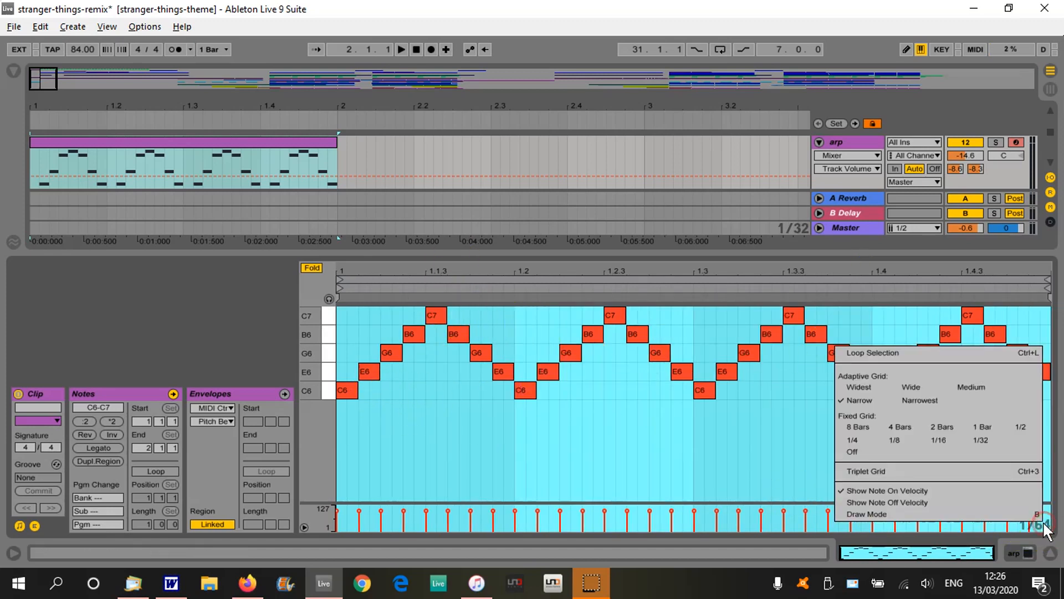
click(976, 441)
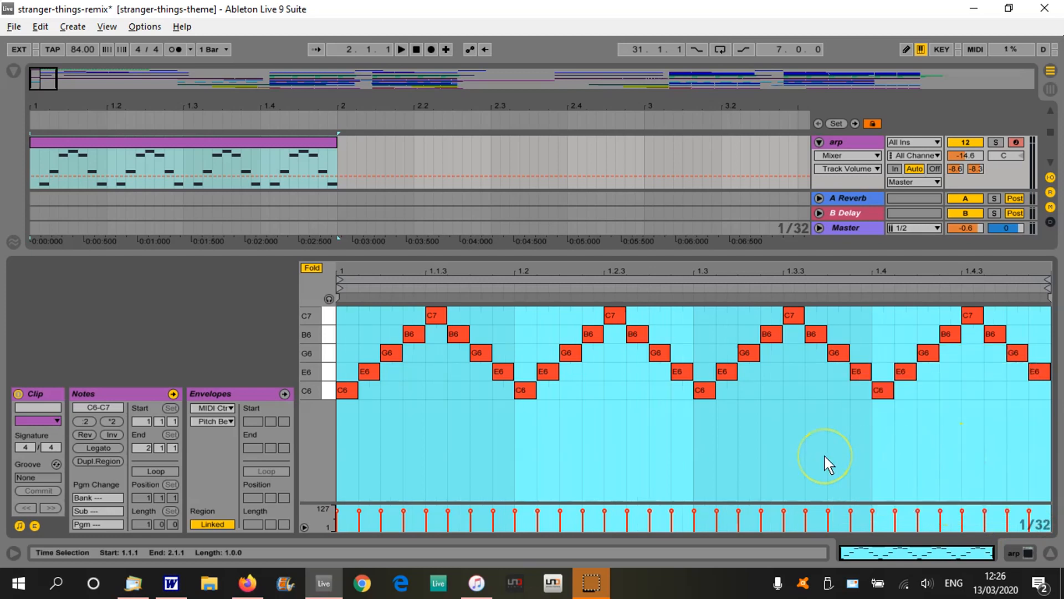
Play the arp clip while viewing its notes, stop playback, and close the note editor.
click(407, 49)
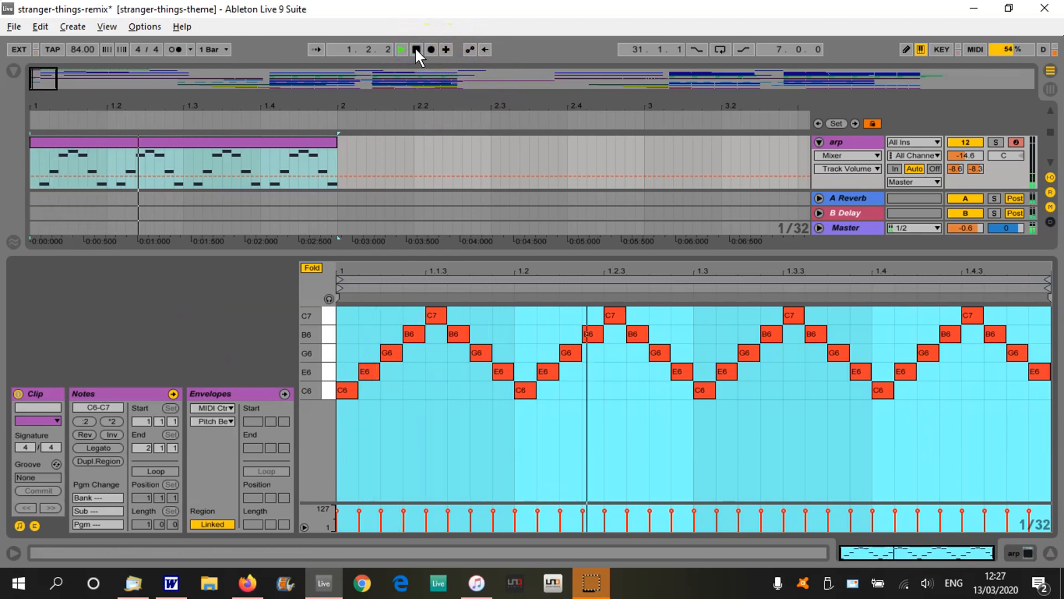
click(416, 49)
click(409, 156)
click(364, 389)
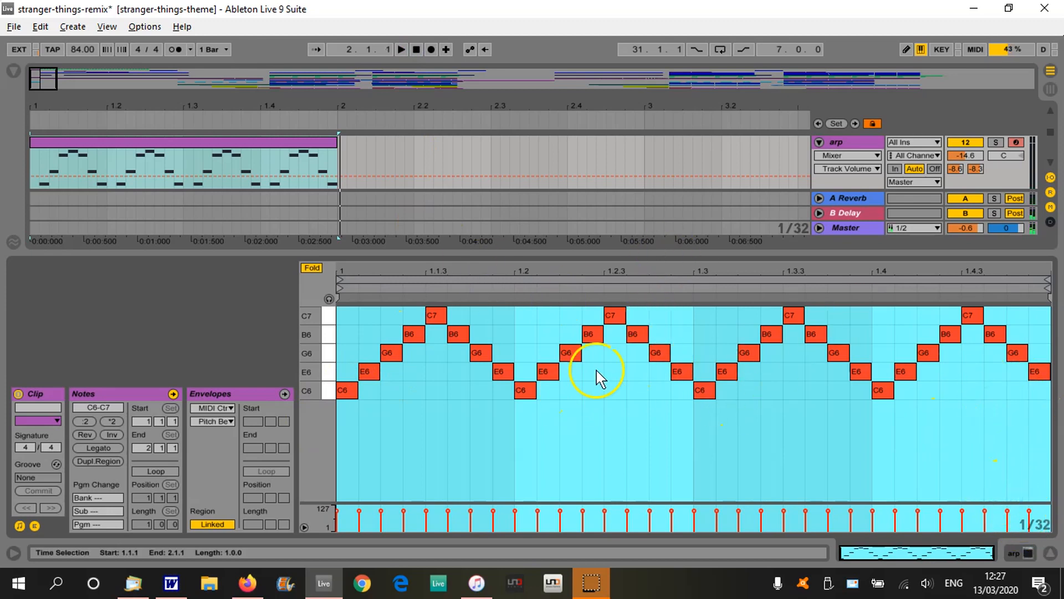
drag(637, 256, 637, 382)
click(1049, 552)
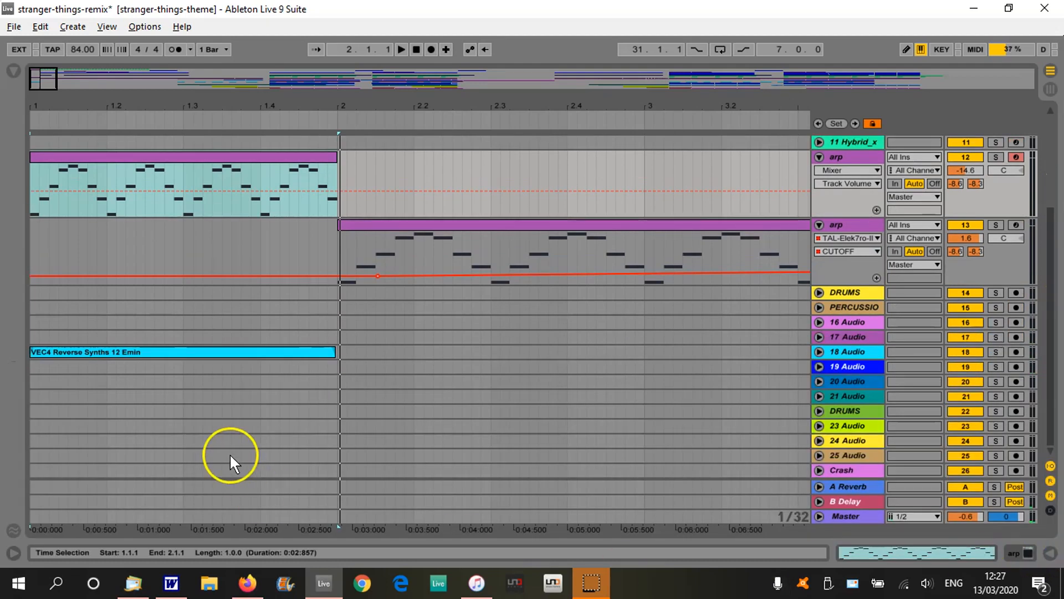
Unfold the 18 Audio track, solo it, listen to the VEC4 Reverse Synths sample in bar 1, and stop playback.
click(818, 352)
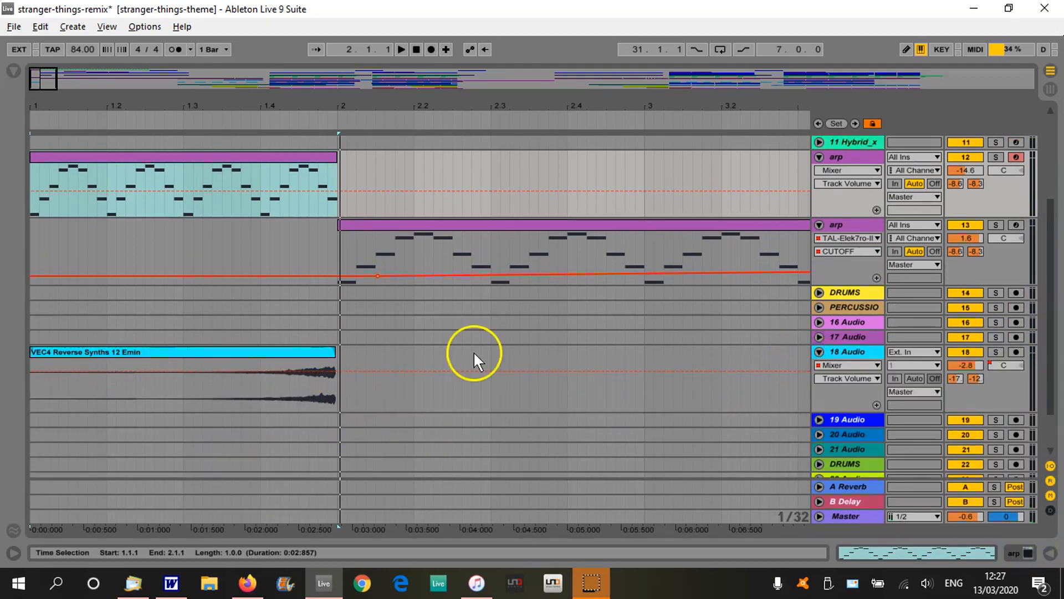
click(998, 352)
click(207, 119)
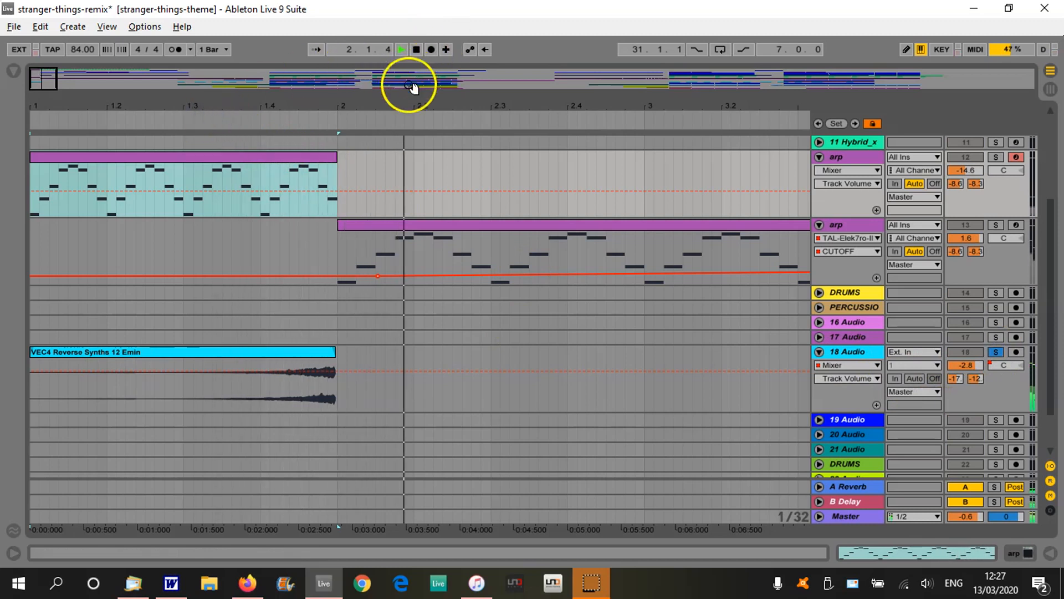
click(416, 49)
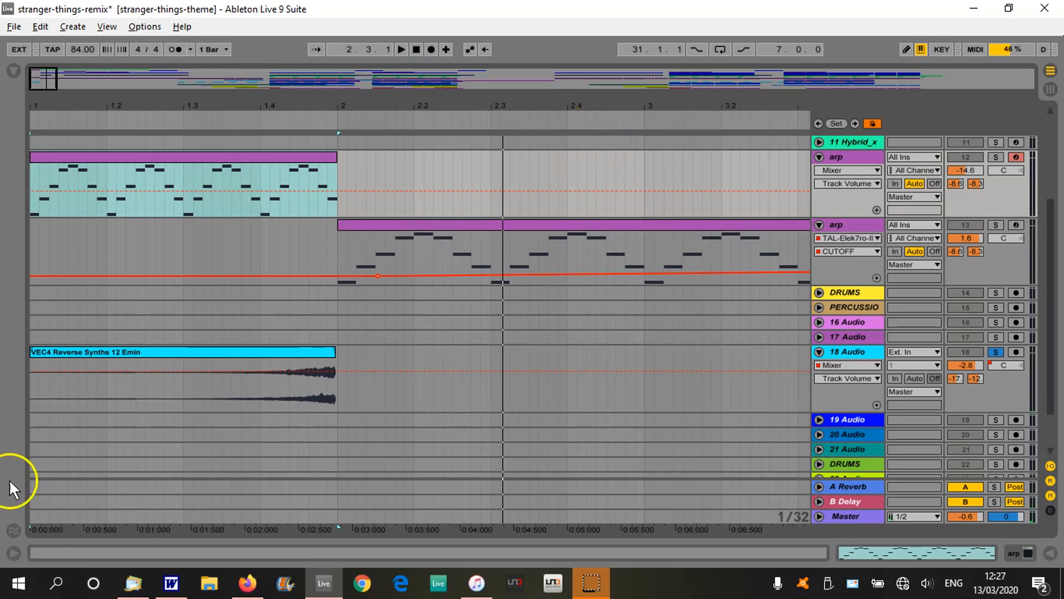
Unfold the first Pad track, solo it, play its opening clip from the start, and stop playback.
scroll(471, 172, up, 5)
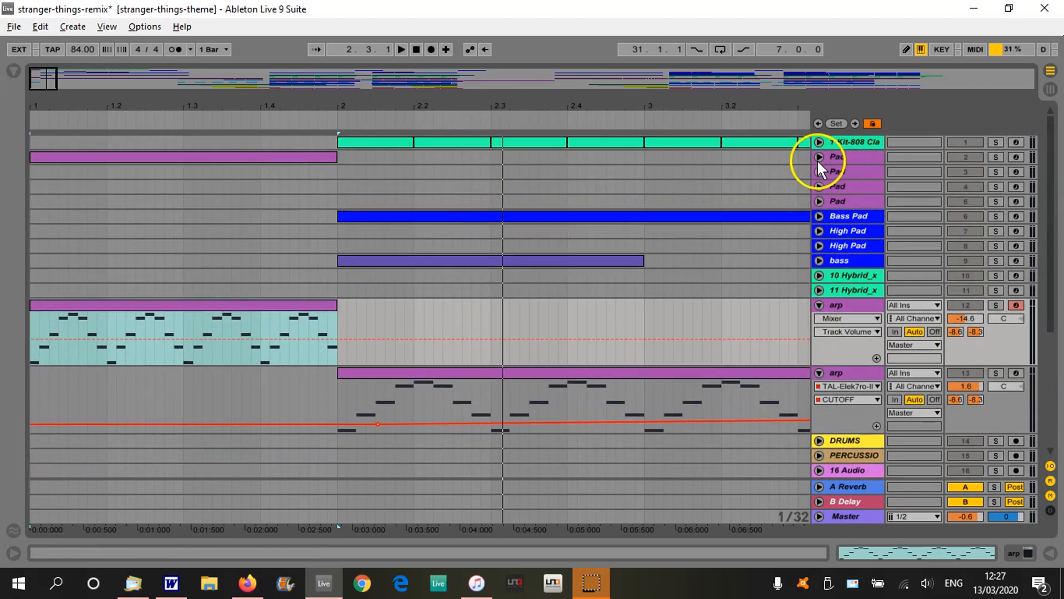
click(819, 157)
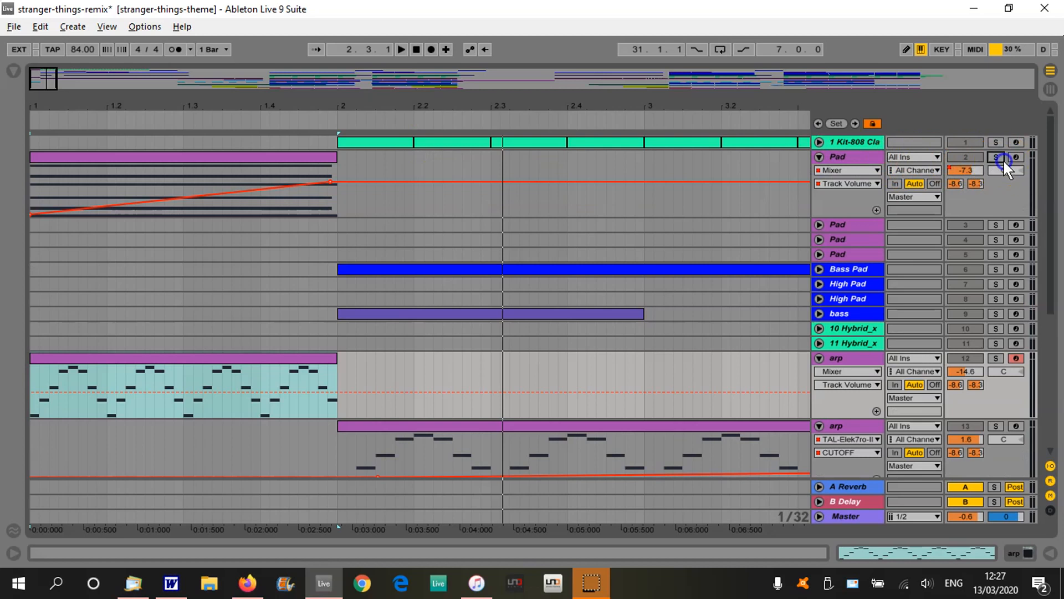
click(416, 49)
click(400, 49)
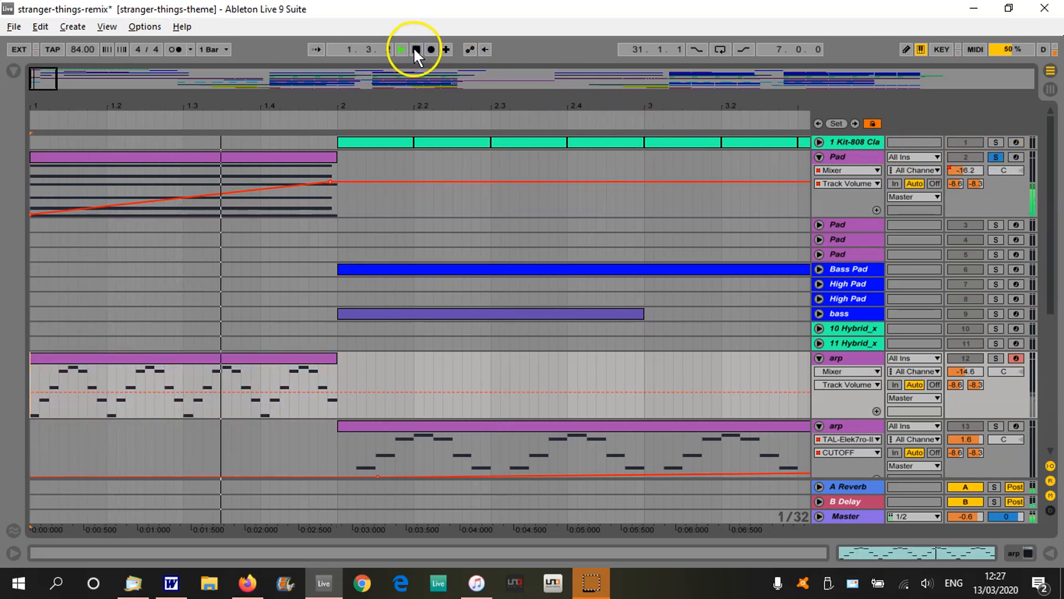
click(417, 50)
Open the first Pad track's TAL-Elek7ro-II synth window, examine its PD Basic Pad XS patch, and close the window.
click(640, 123)
click(838, 157)
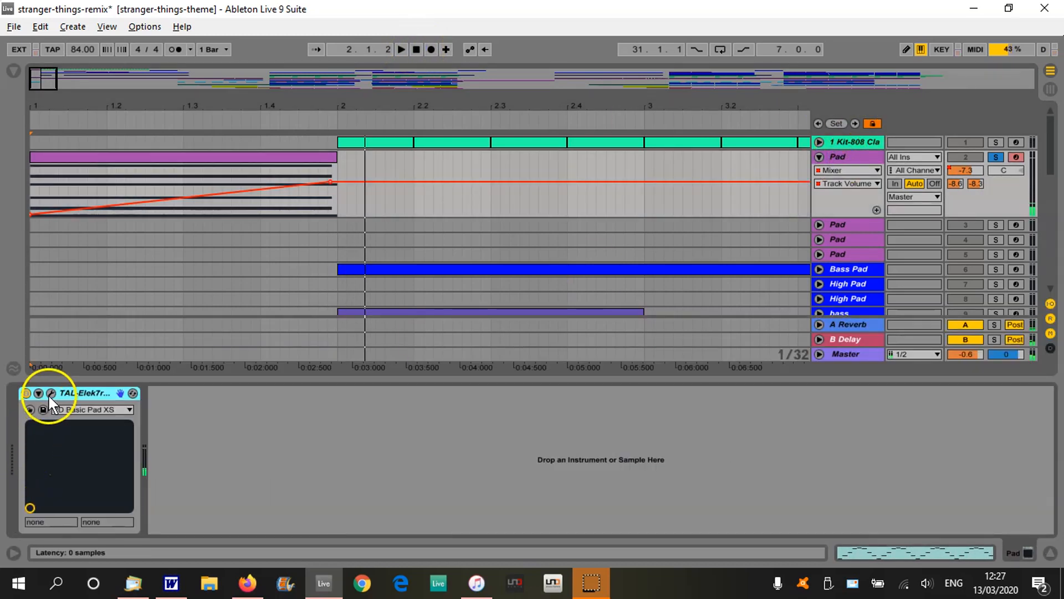
click(50, 393)
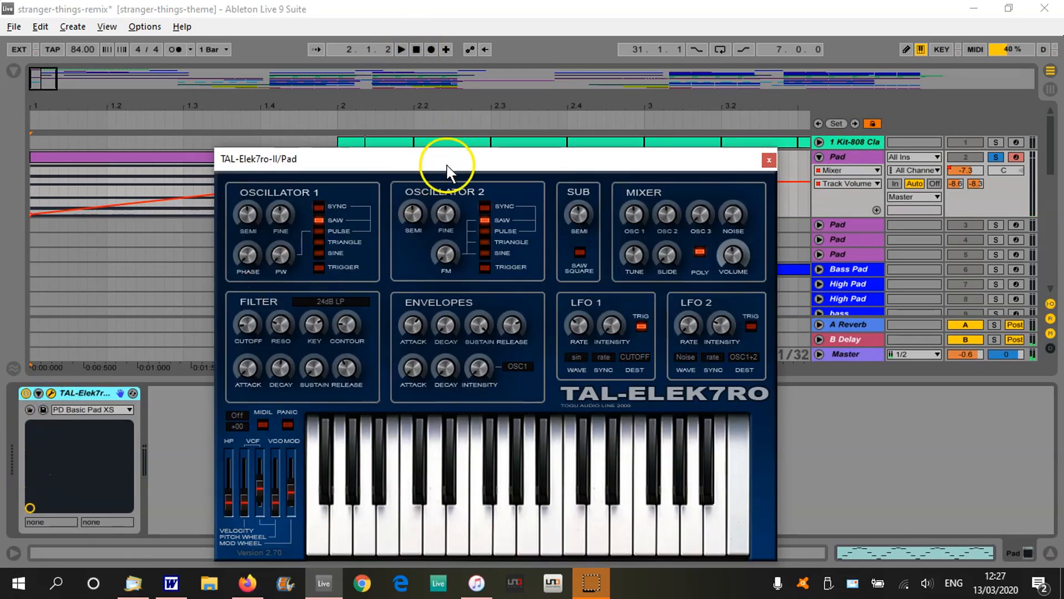
drag(446, 172, 477, 115)
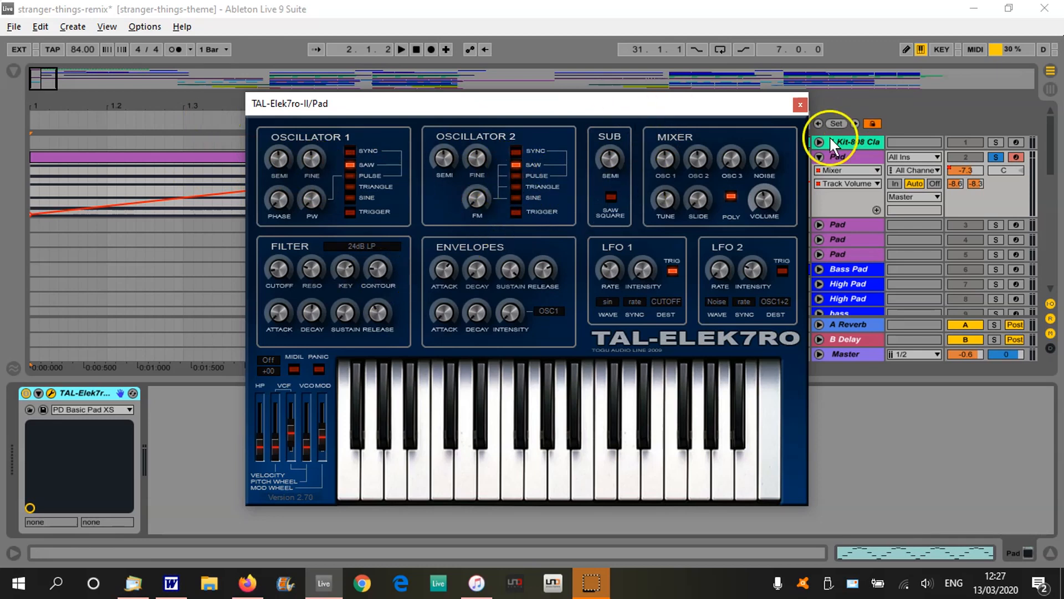
click(800, 105)
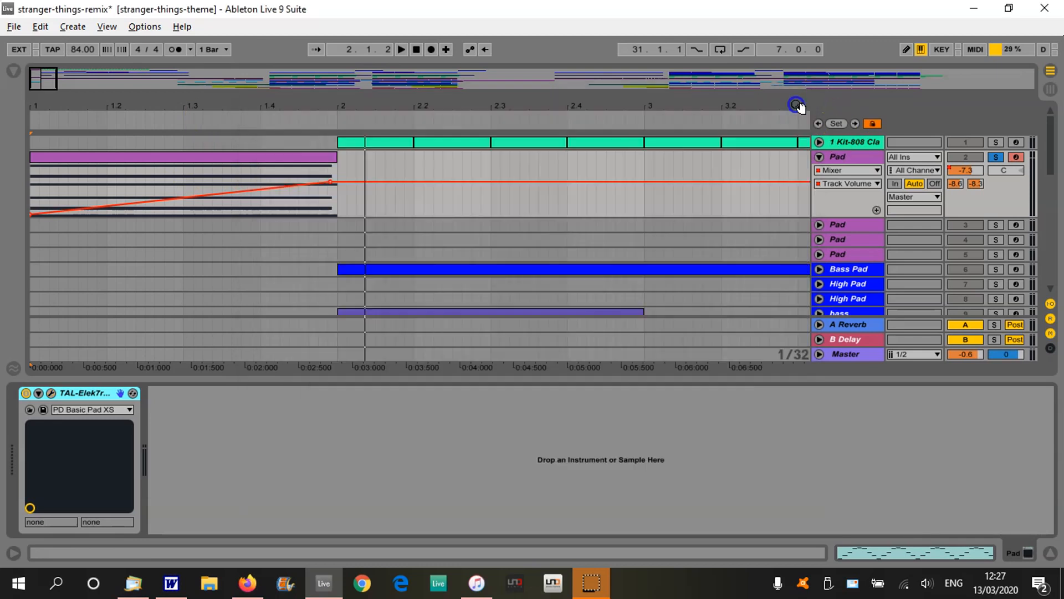
Open the Pad clip, fold its note editor to the used notes, examine the enlarged chord, and close the editor.
click(208, 155)
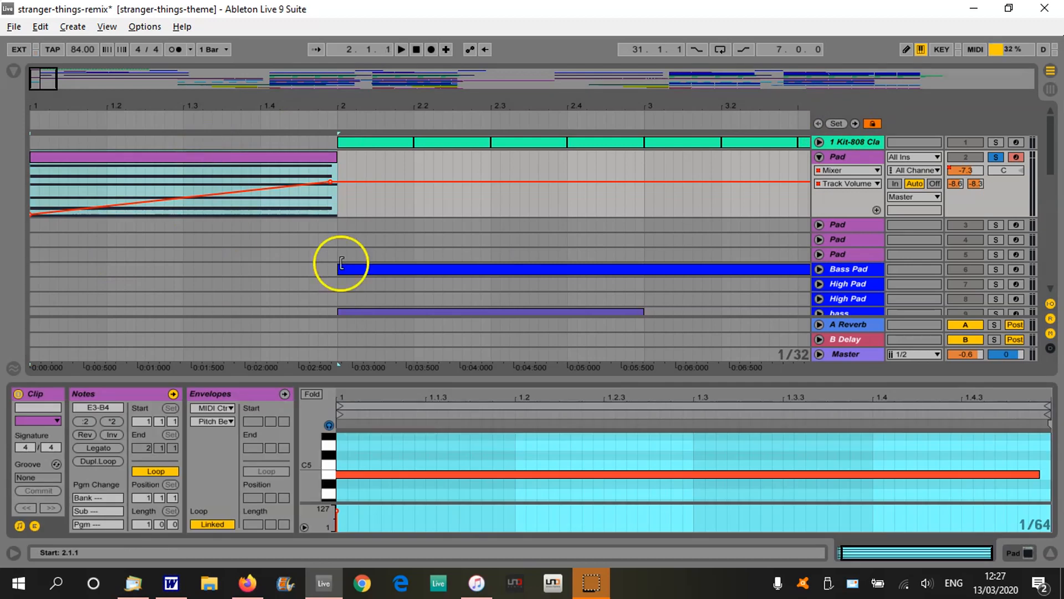
click(311, 394)
drag(416, 377, 448, 239)
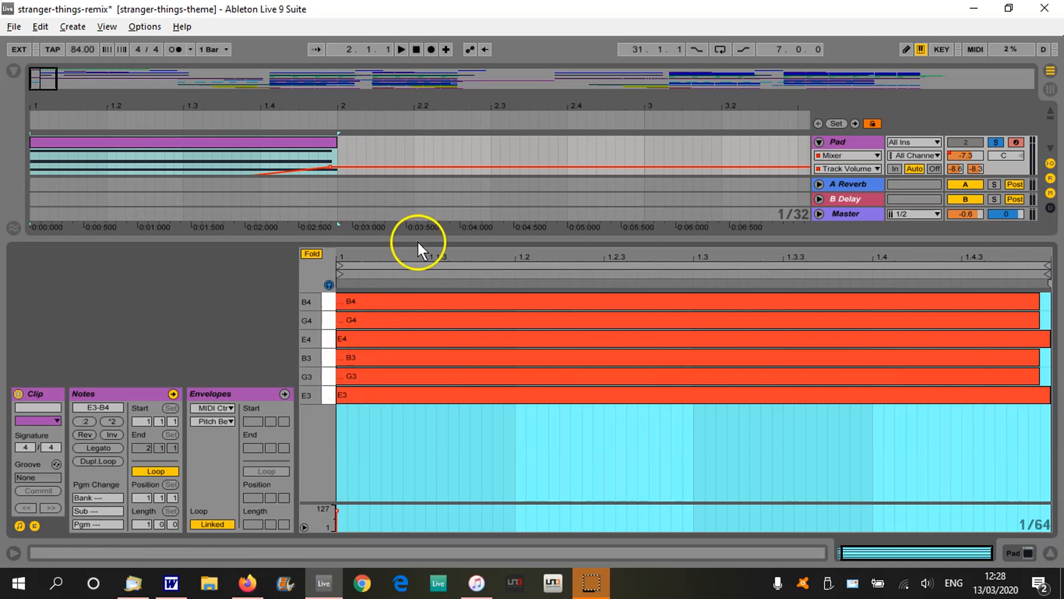
drag(417, 241, 416, 380)
click(1049, 553)
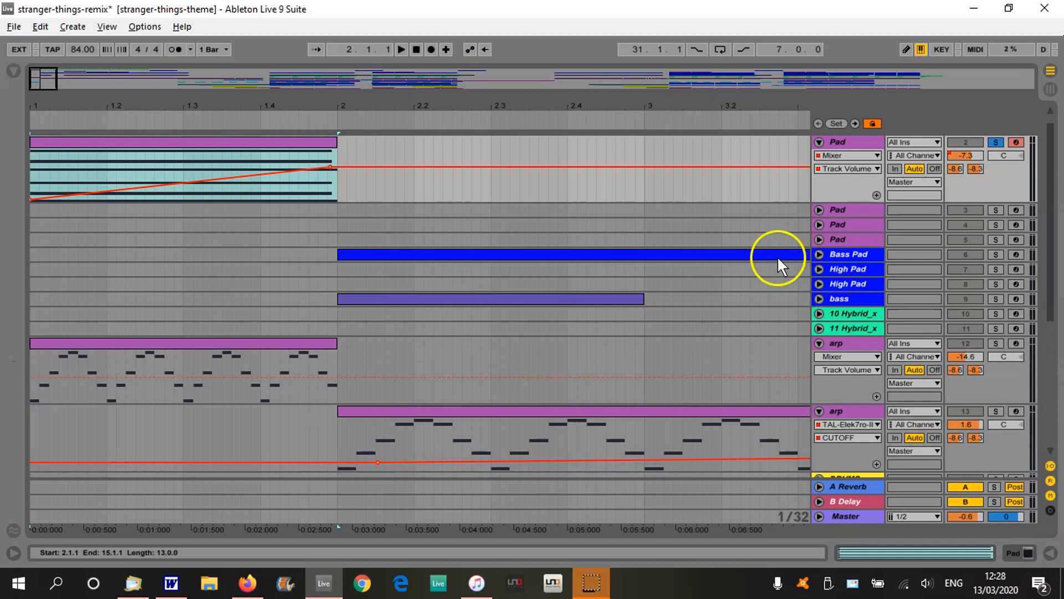
Inspect the Pad track's Track Volume automation and listen to the soloed volume rise from the start.
click(869, 168)
click(869, 167)
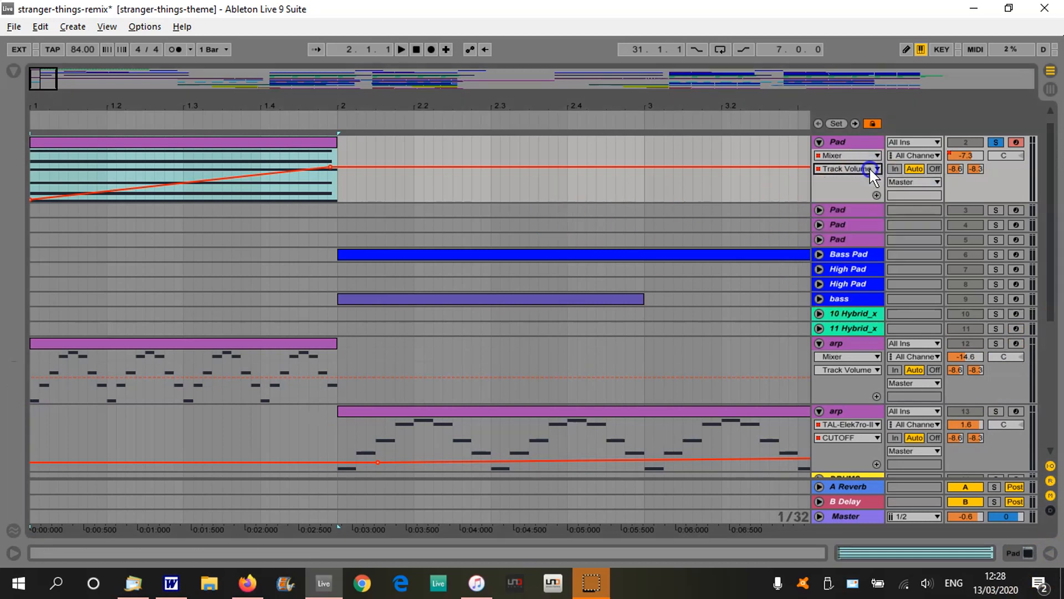
click(512, 80)
click(417, 50)
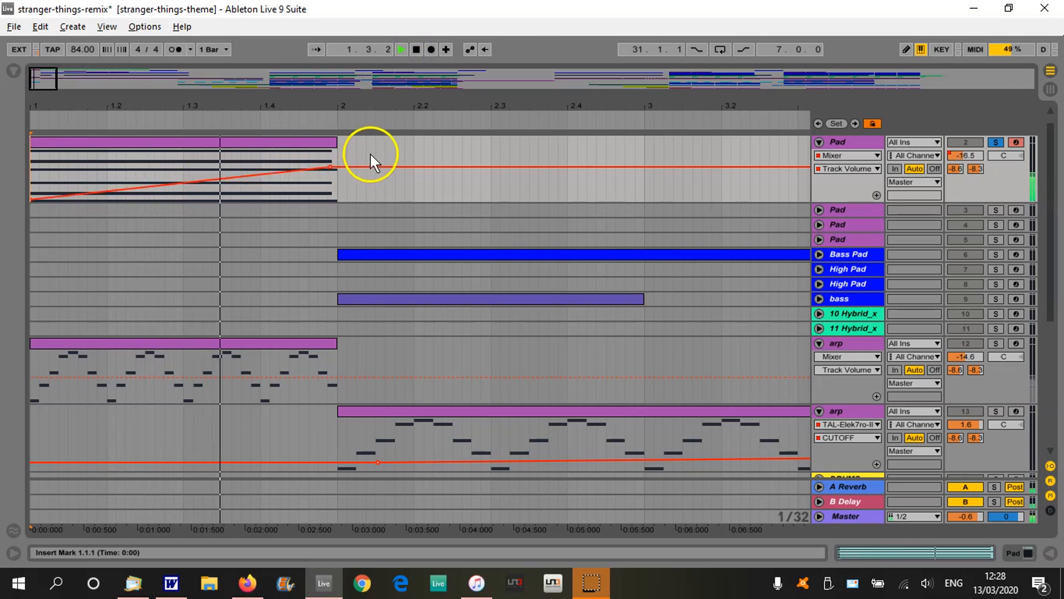
click(417, 50)
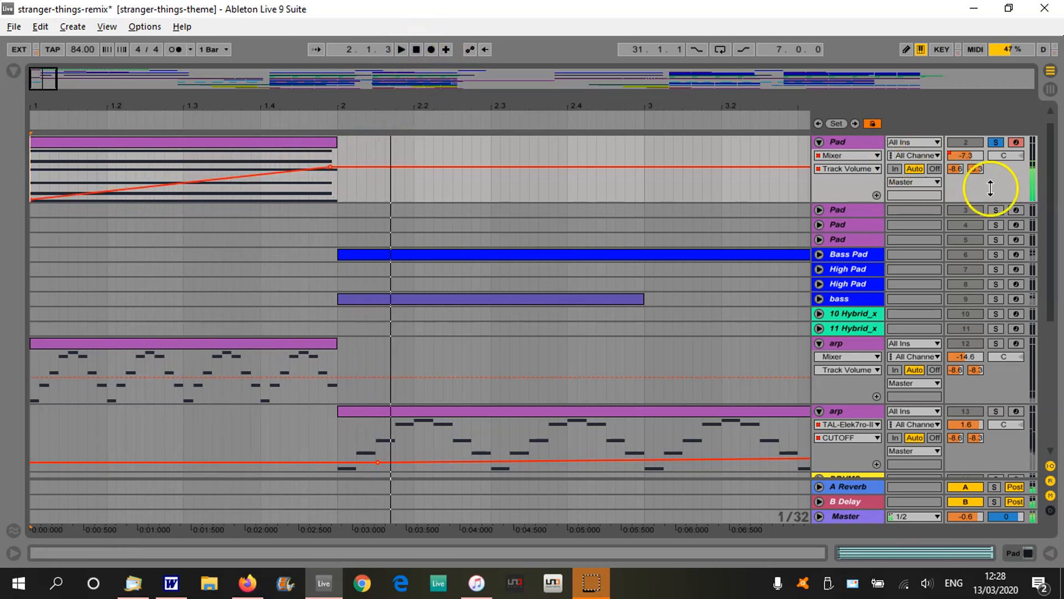
Remove the Pad track's solo, play the intro from the start with all tracks, and stop playback.
click(996, 147)
click(417, 50)
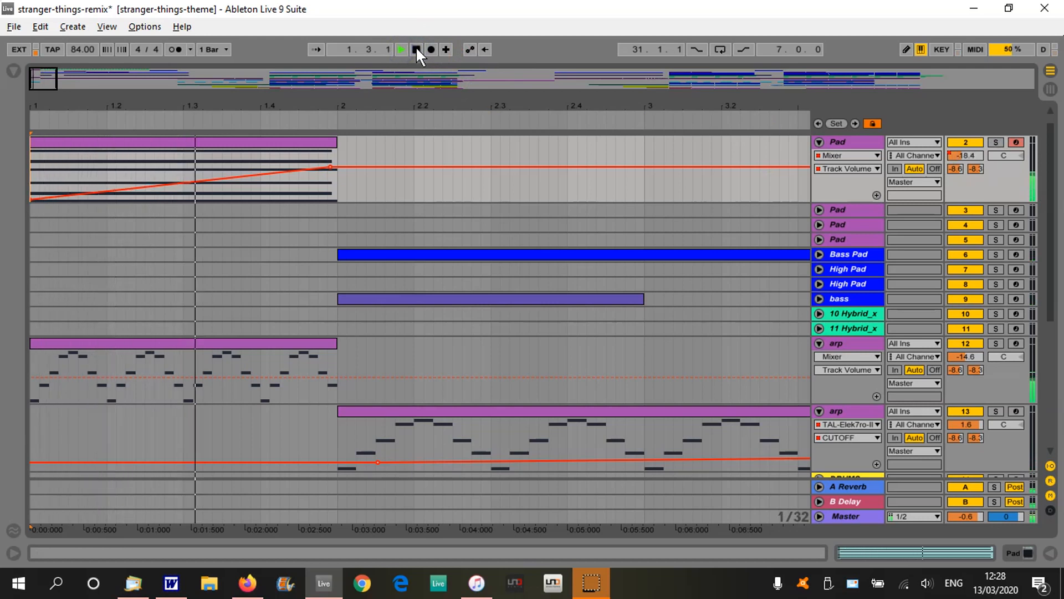
click(415, 49)
click(838, 131)
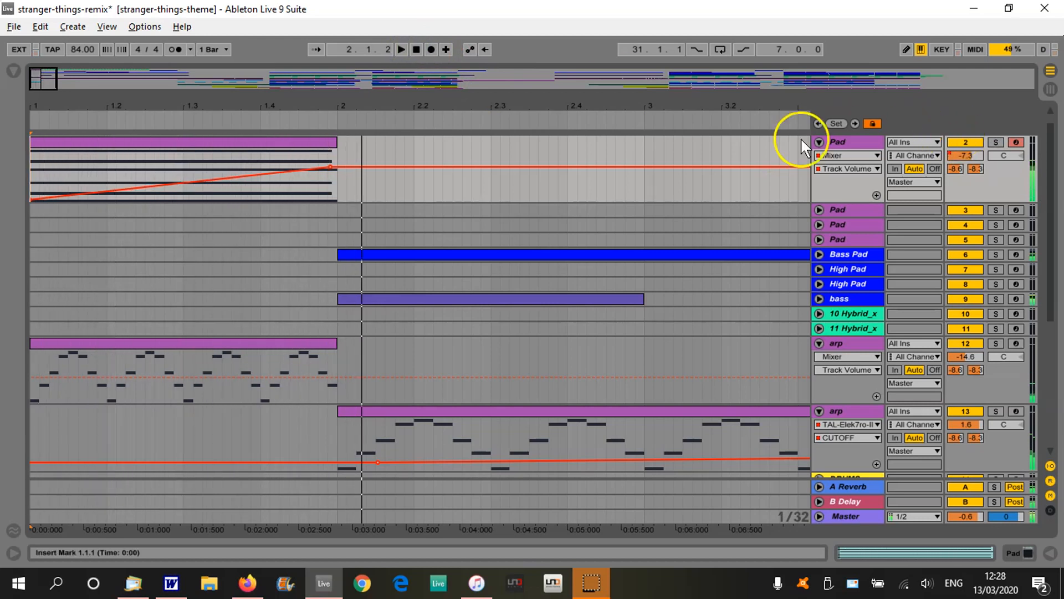
Fold the first Pad, first arp and 18 Audio tracks, and zoom the timeline out to about 20 bars.
click(818, 142)
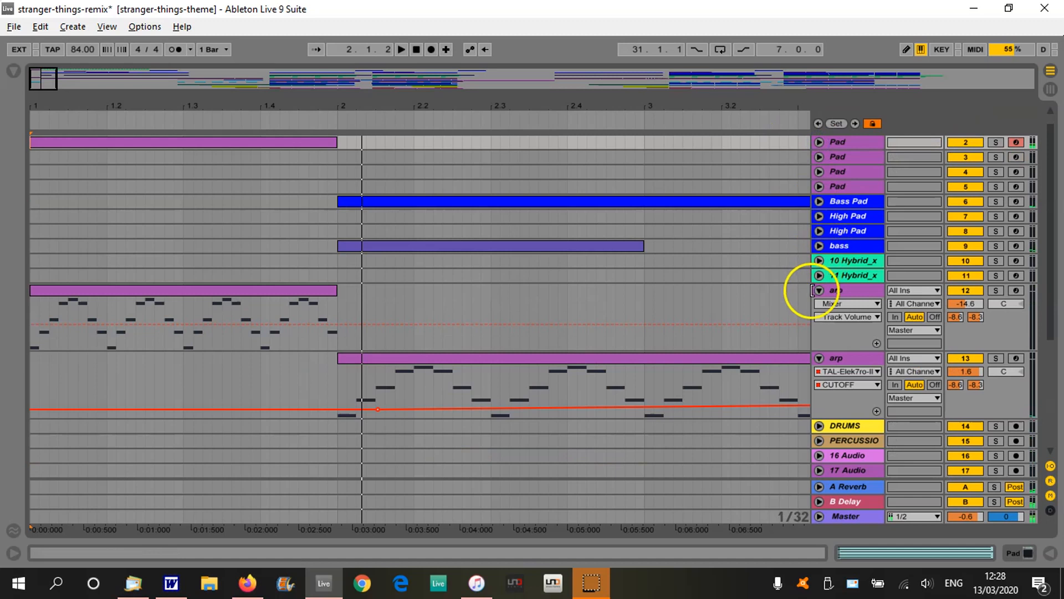
click(818, 290)
scroll(818, 299, down, 4)
click(818, 299)
scroll(567, 237, up, 3)
drag(530, 102, 530, 101)
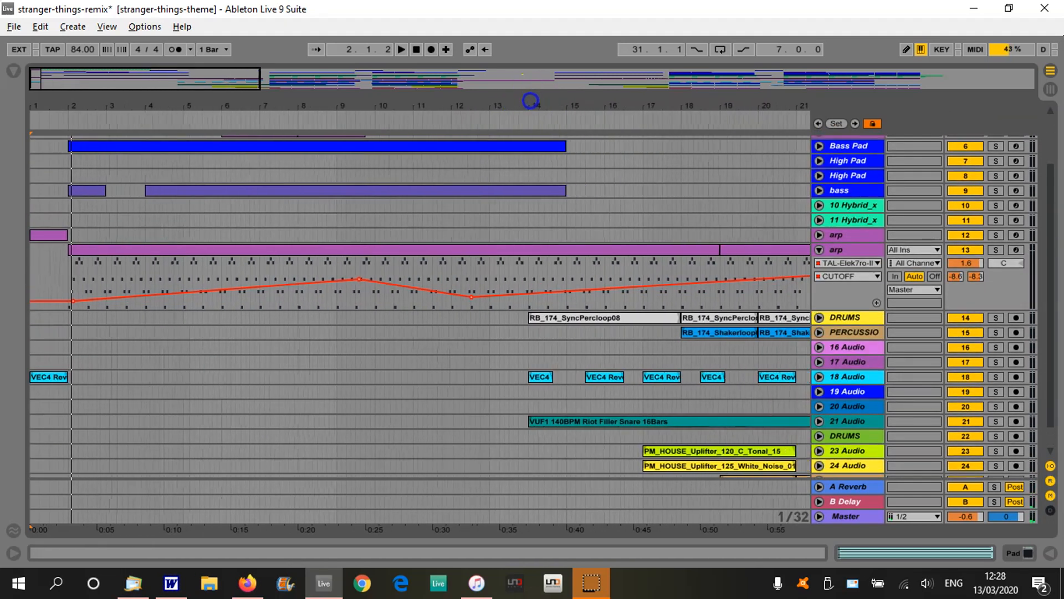
Open the second arp track's clip at bar 2, examine its first bar in an enlarged note editor, and set the fixed grid to 1/16.
double_click(117, 247)
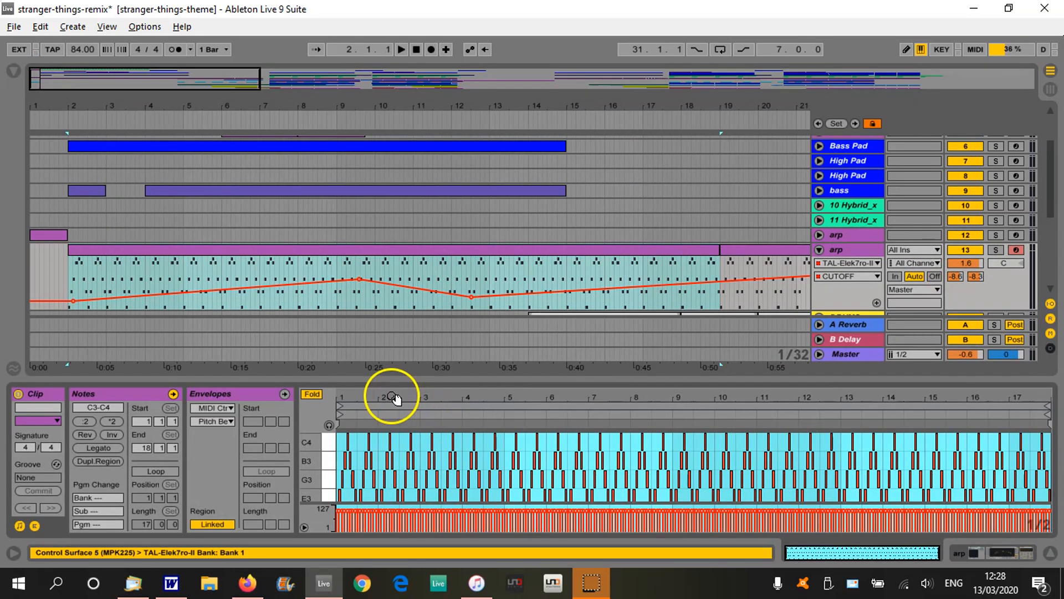
drag(345, 397, 345, 471)
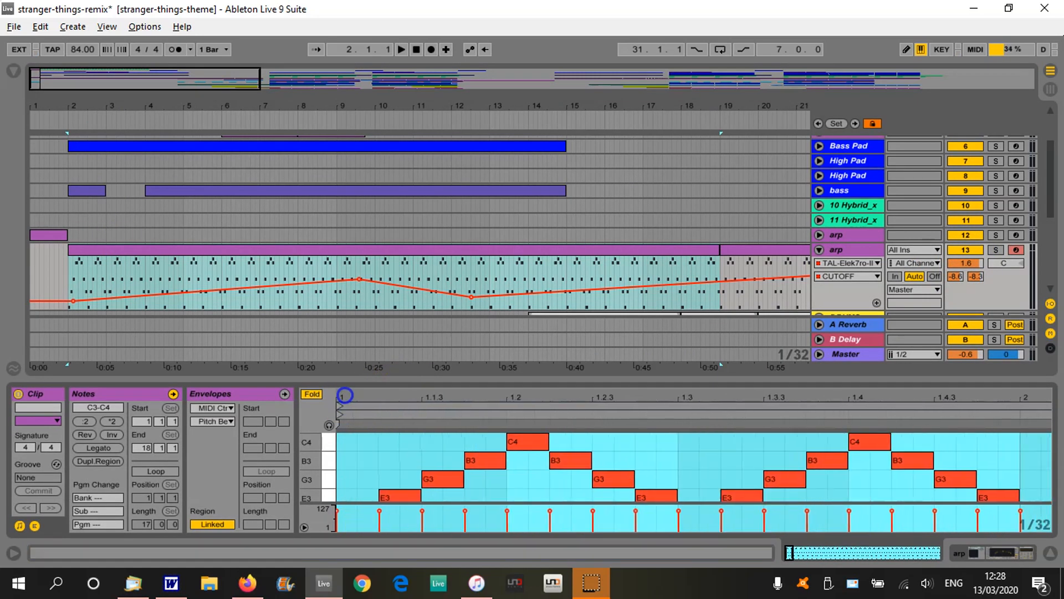
drag(504, 377, 548, 181)
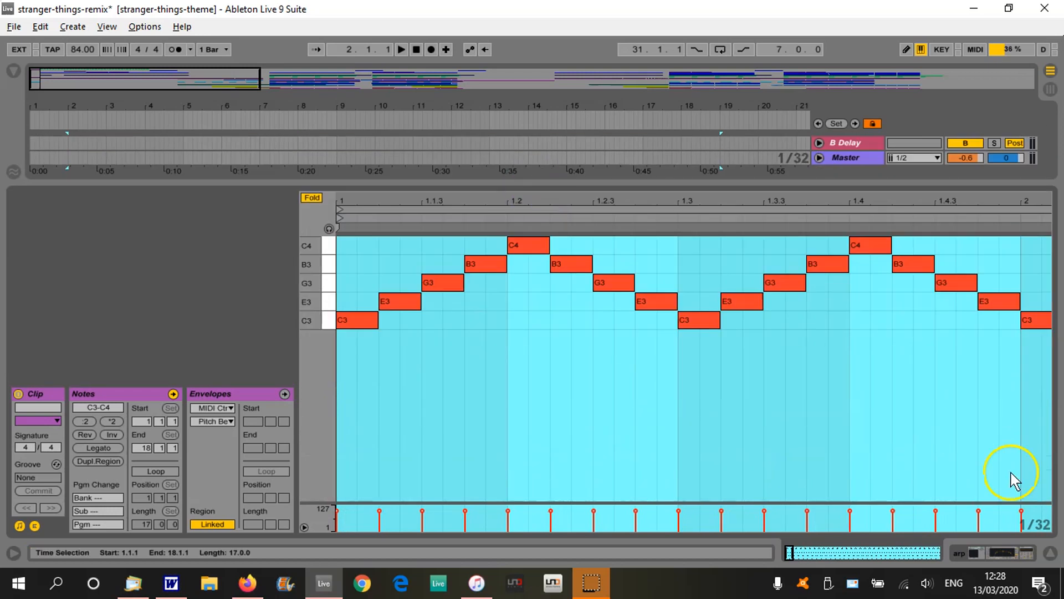
right_click(1041, 524)
click(937, 442)
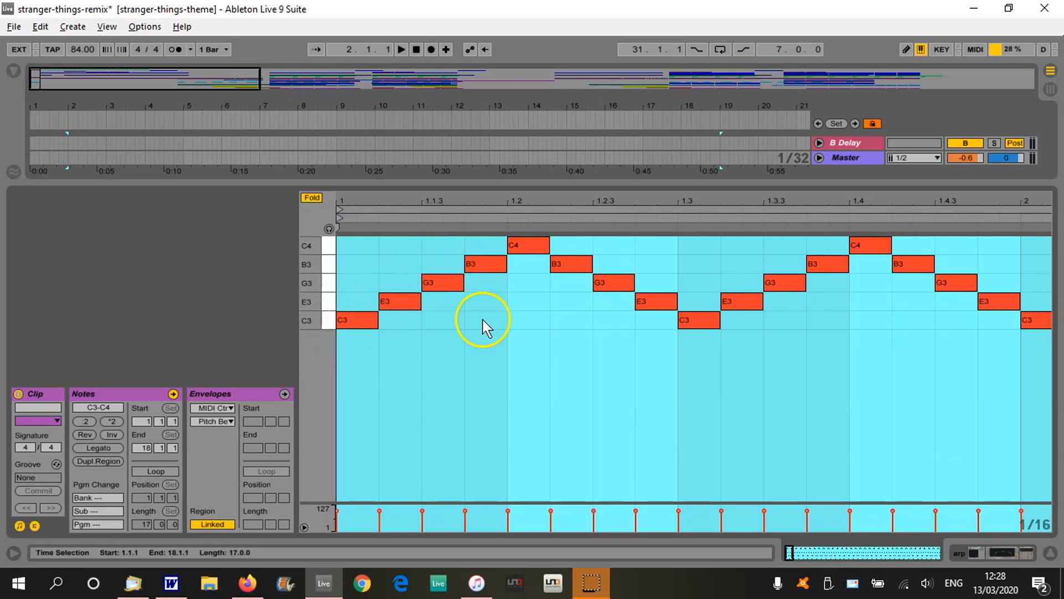
drag(589, 183, 586, 407)
Show the second arp track's devices and open its TAL-Elek7ro-II synth window beside the automation.
click(846, 140)
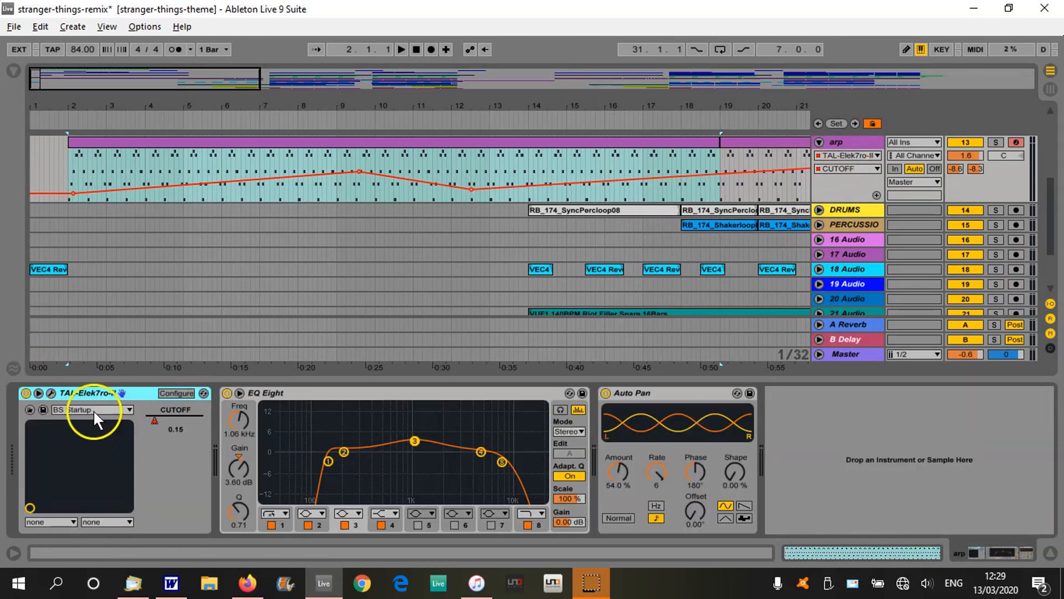
click(51, 392)
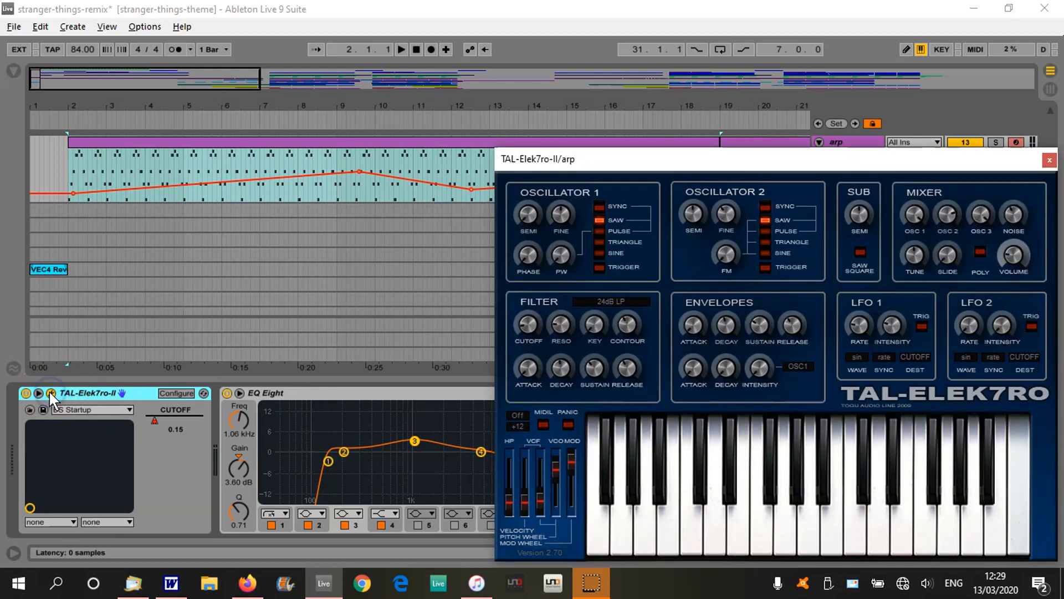
drag(743, 160, 546, 195)
Solo the second arp track, play it from about bar 3 while following its CUTOFF automation, and stop playback.
click(996, 142)
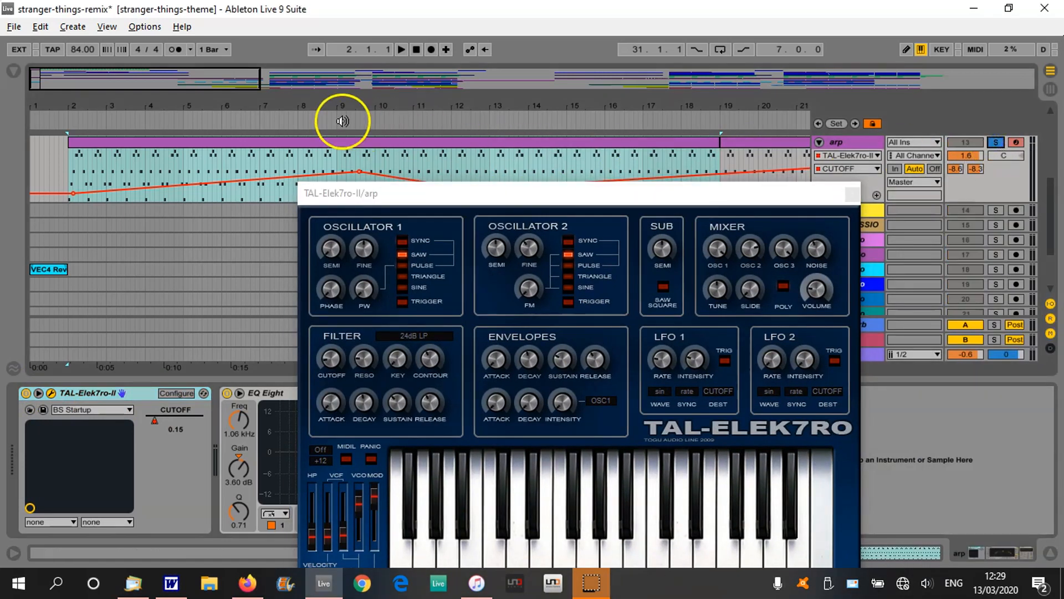
click(116, 120)
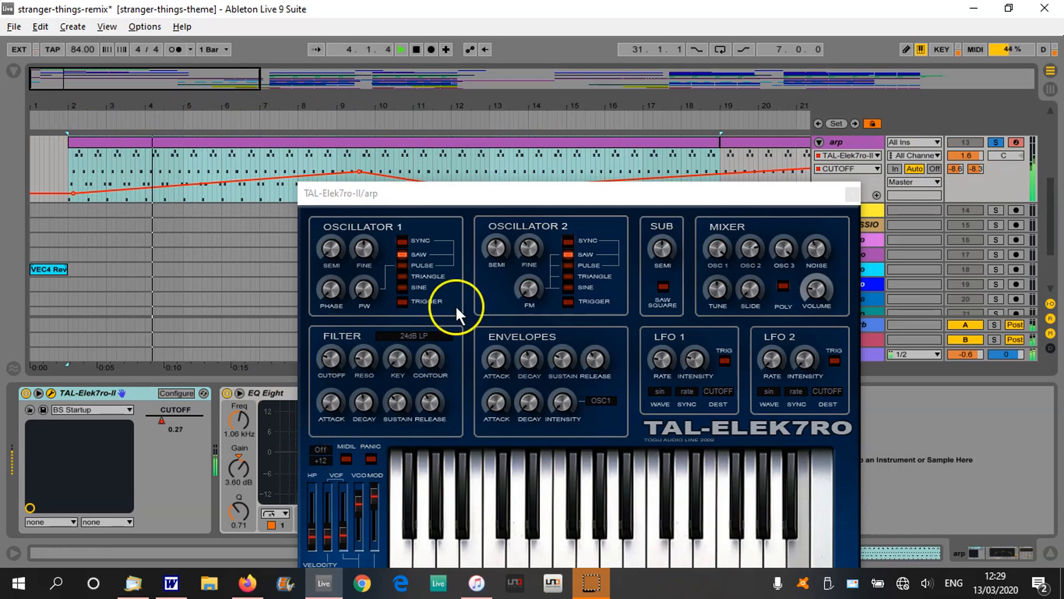
drag(474, 200, 473, 222)
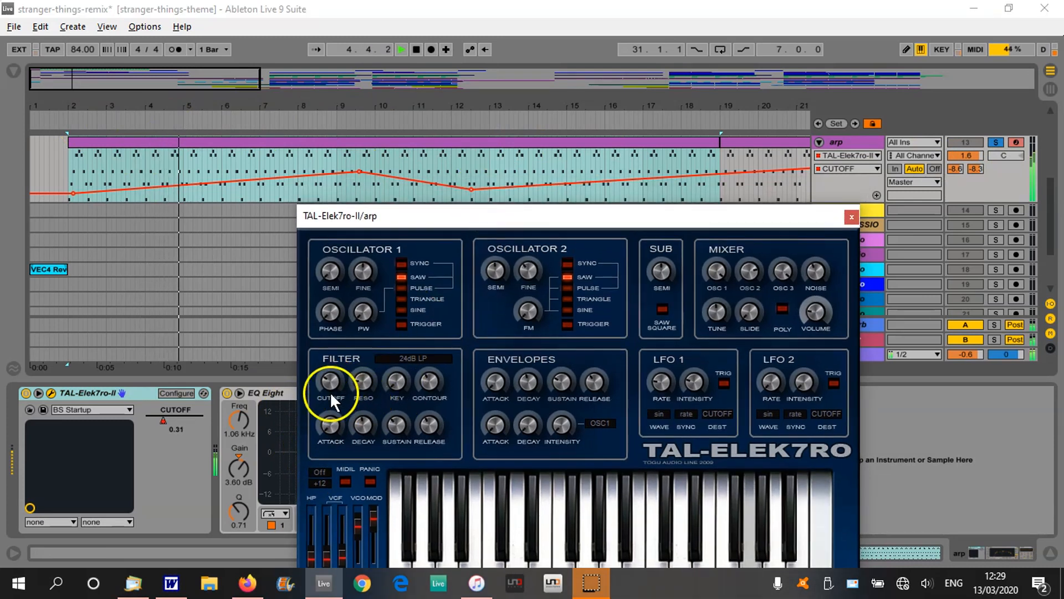
click(239, 183)
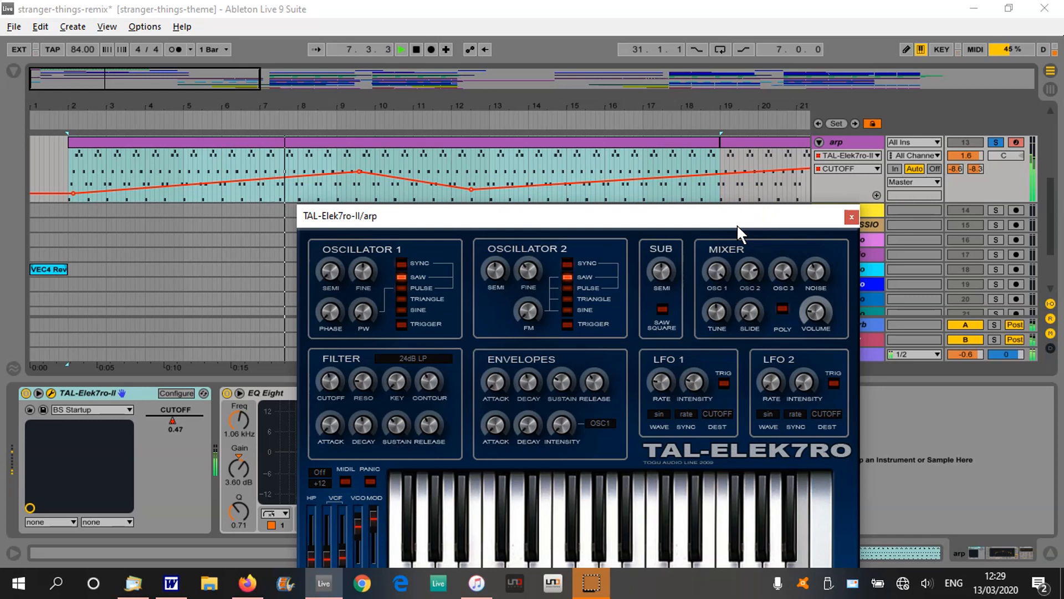
drag(482, 107, 486, 99)
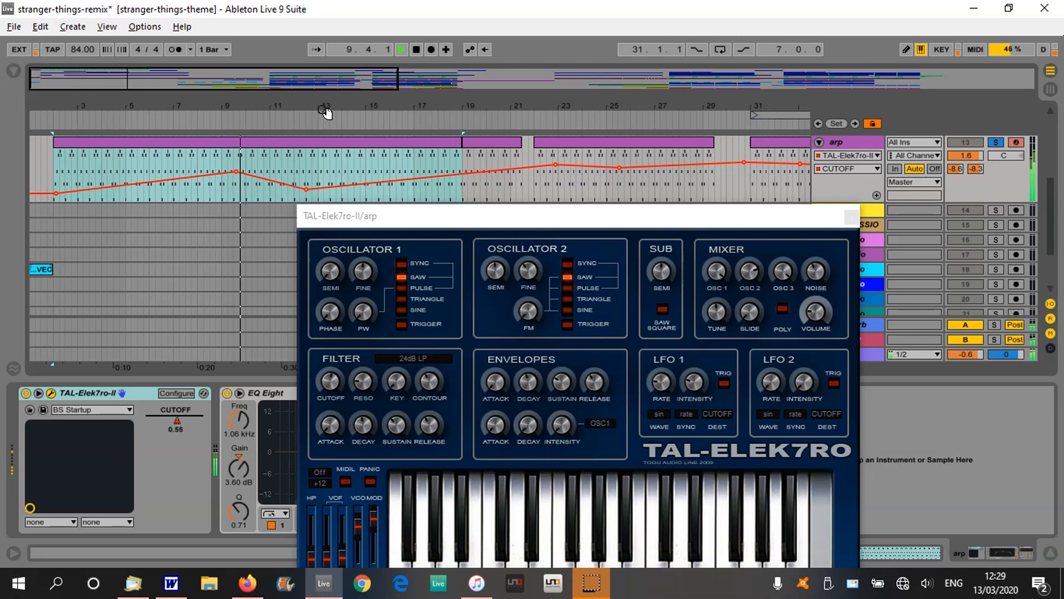
drag(439, 218, 413, 160)
click(416, 49)
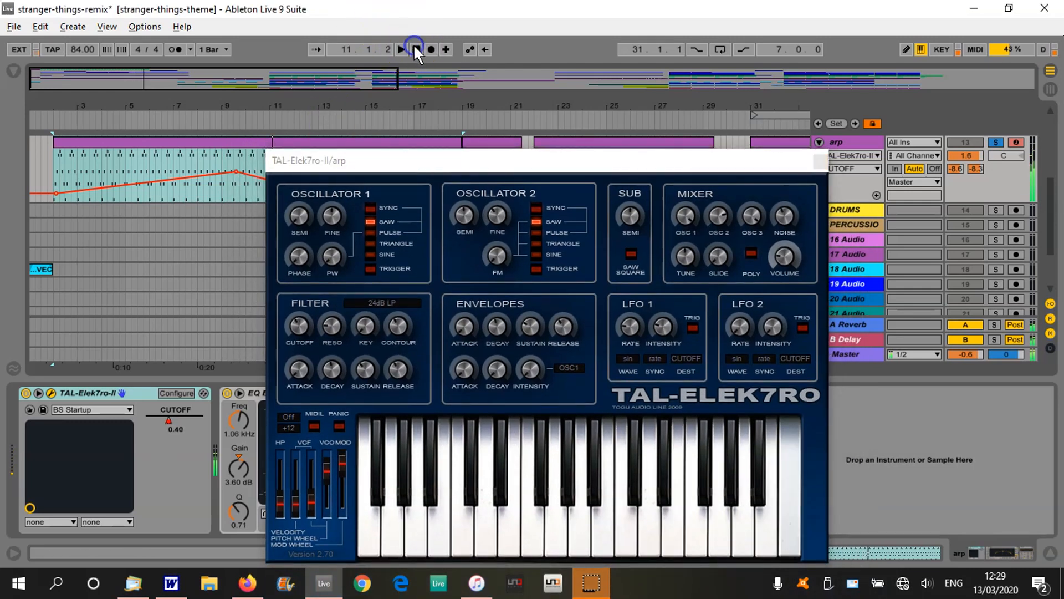
Examine the arp synth's settings, close its window, review the EQ Eight and Auto Pan devices, and hide the device view.
drag(597, 169, 585, 138)
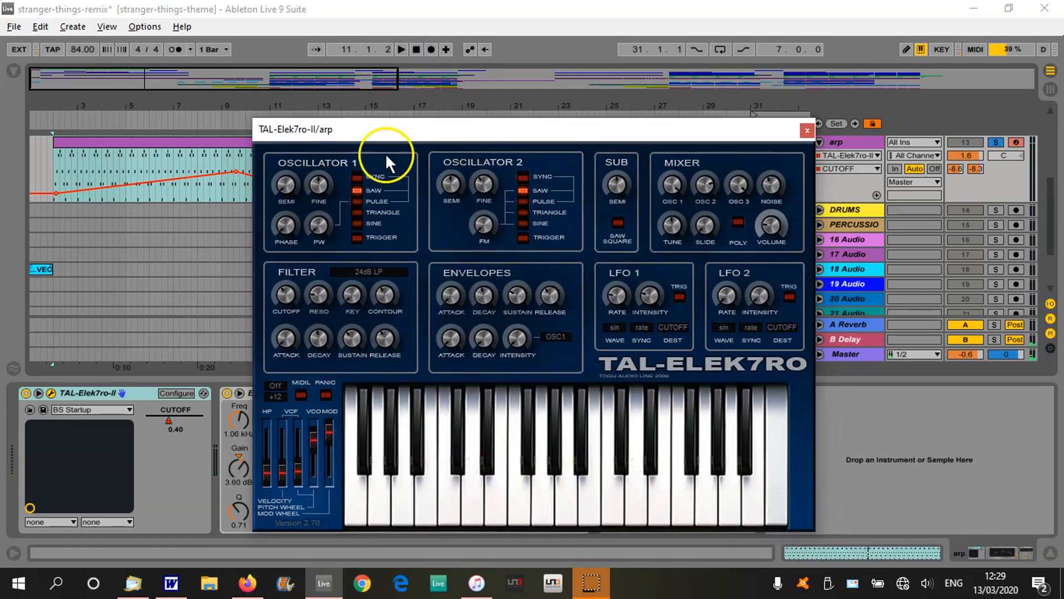
click(807, 131)
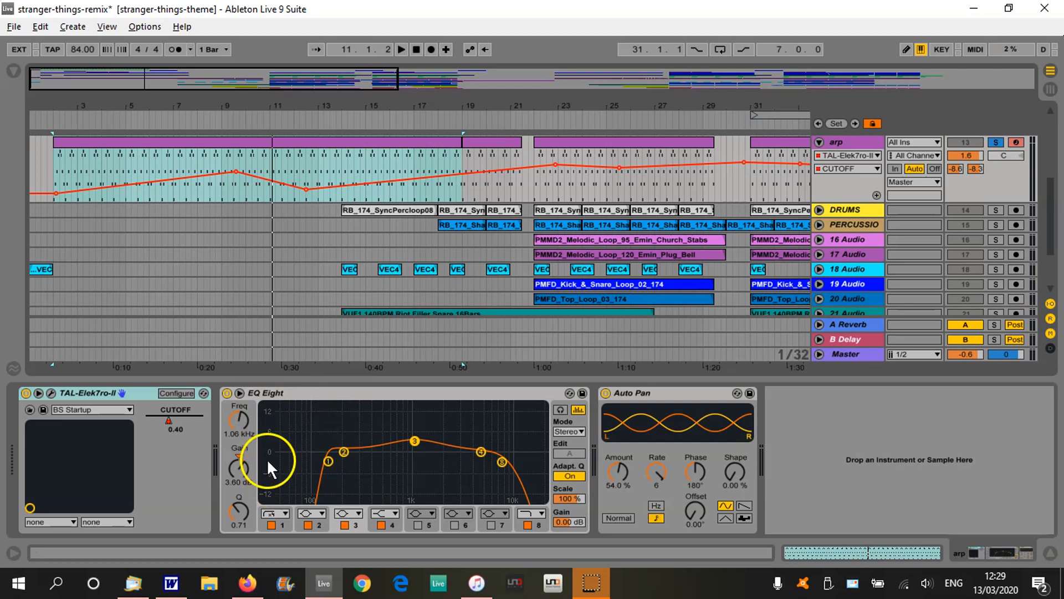
click(1050, 552)
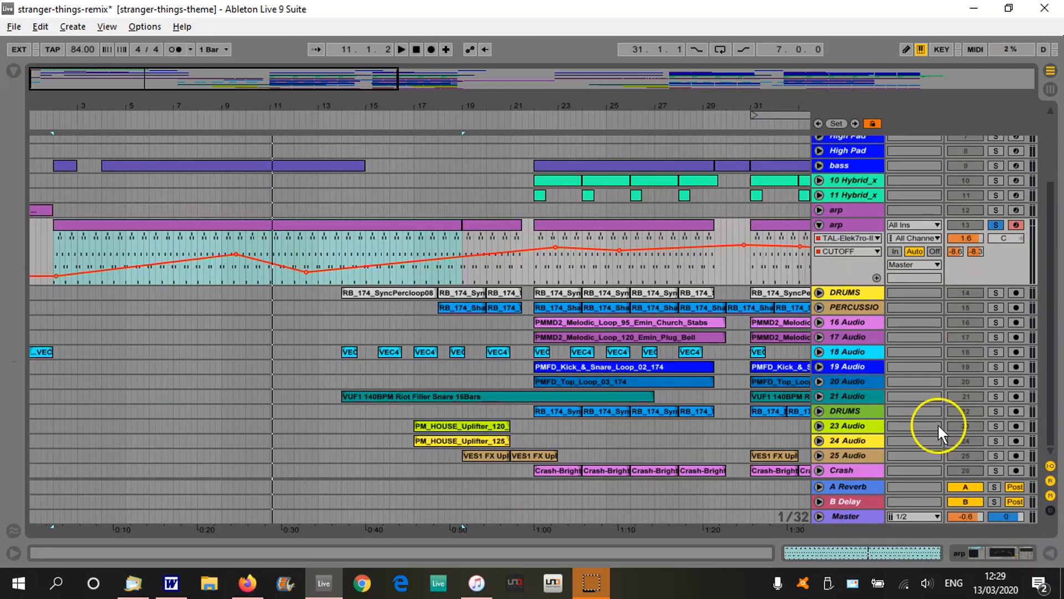
Collapse the second arp track, expand the bass track and solo it with its notes from bar 2 in view.
click(819, 225)
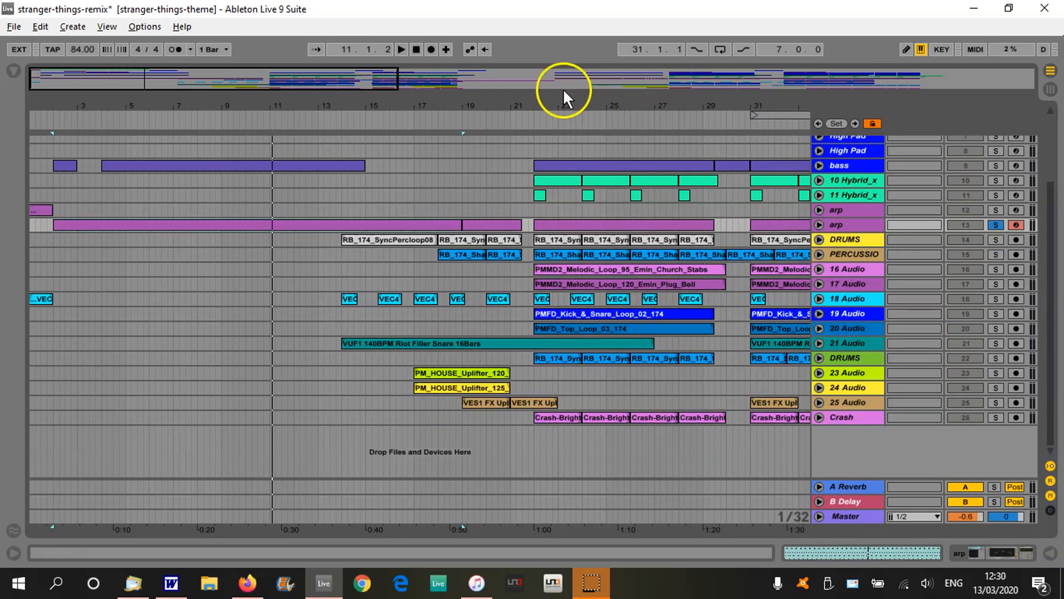
click(819, 165)
scroll(815, 197, up, 3)
click(995, 261)
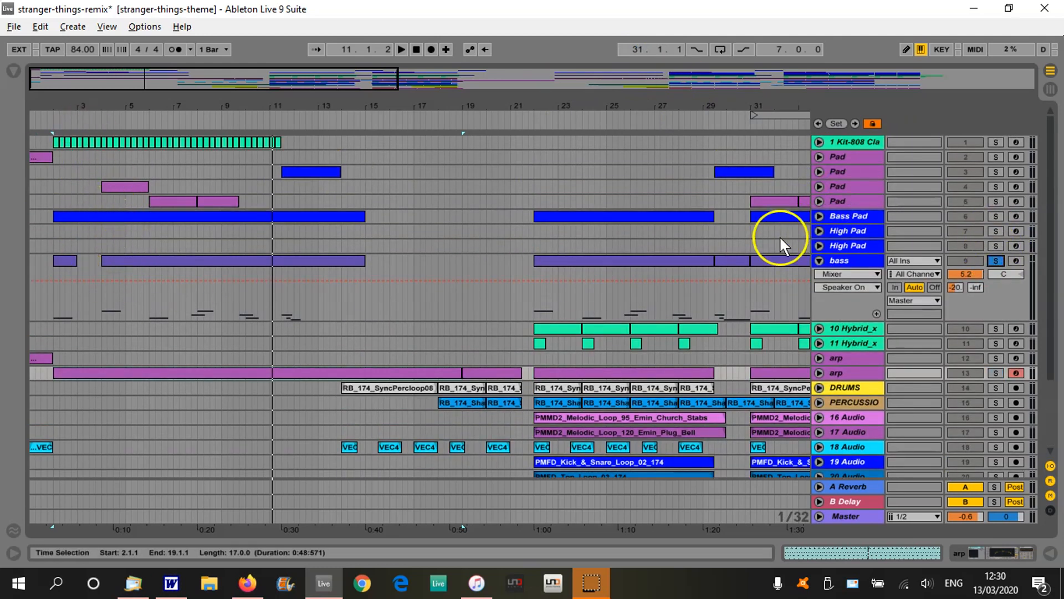
drag(54, 107, 62, 161)
Solo and expand the 808 kit track, play it from bar 2 while reviewing its devices, hide the device view and stop playback.
click(995, 142)
click(819, 142)
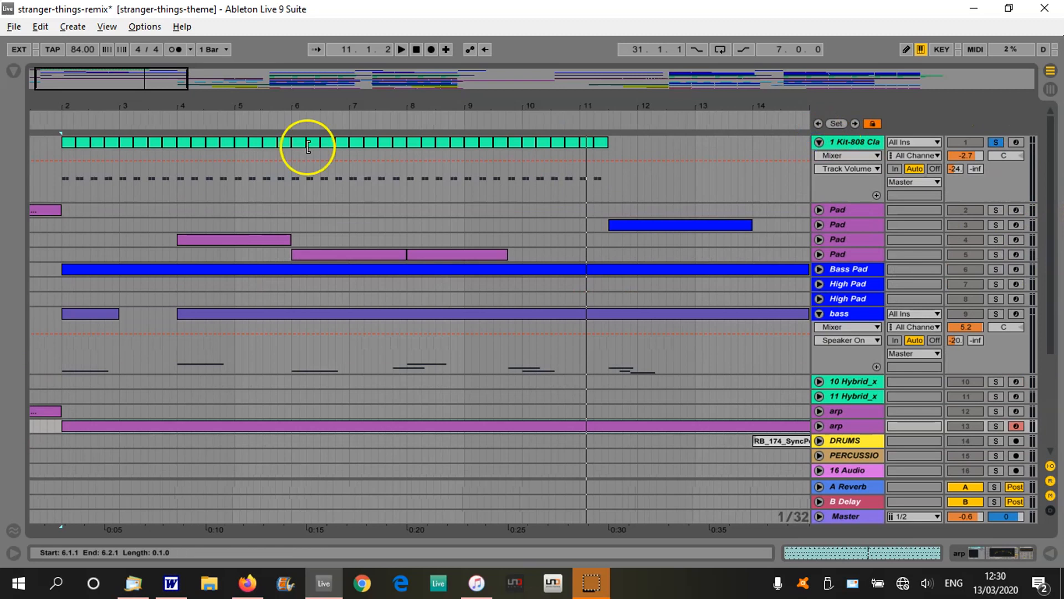
click(64, 116)
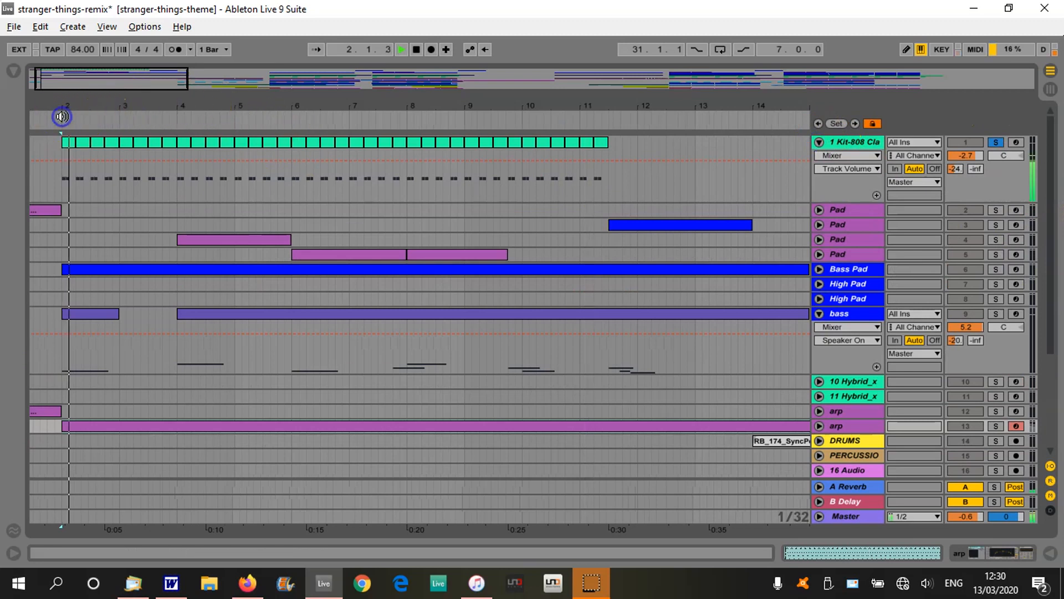
double_click(838, 142)
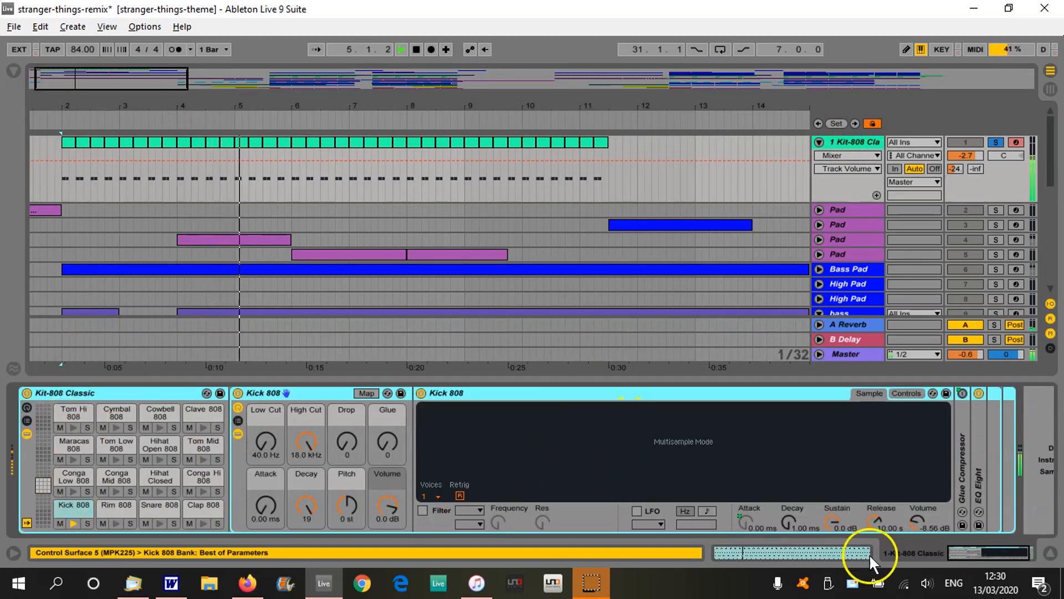
click(1026, 561)
click(1027, 561)
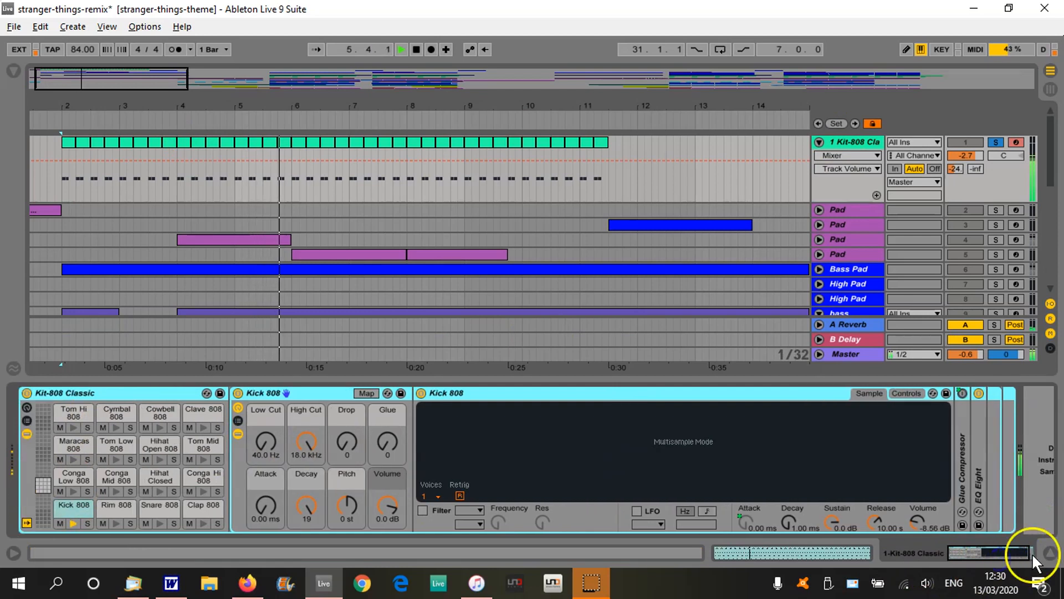
click(1049, 553)
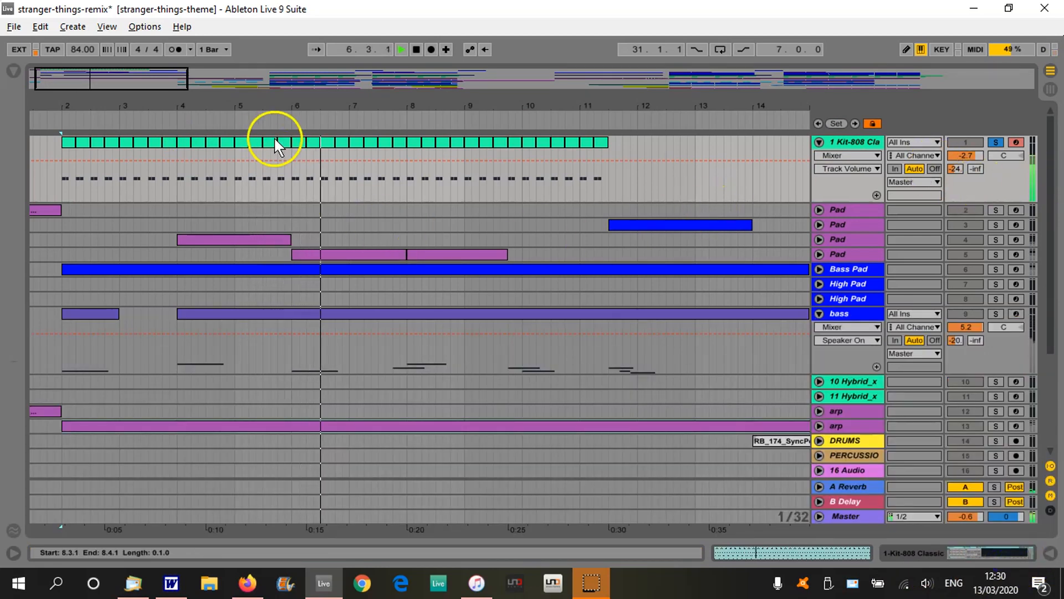
click(417, 48)
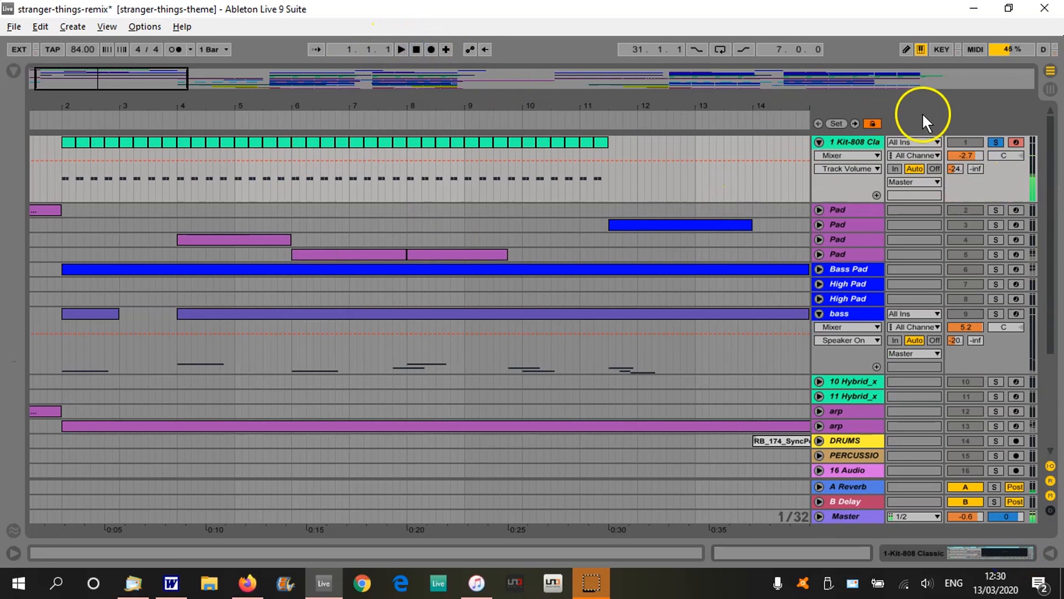
Expand and solo the second Pad track, play its clip from about bar 11 in a closer view, and stop playback.
click(995, 210)
drag(632, 105, 632, 104)
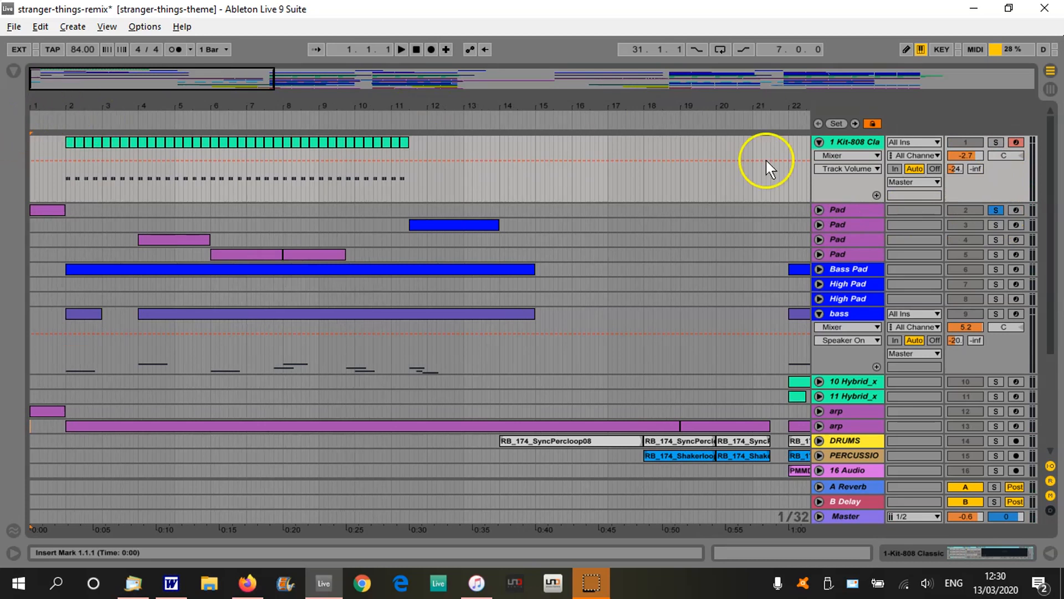
click(819, 225)
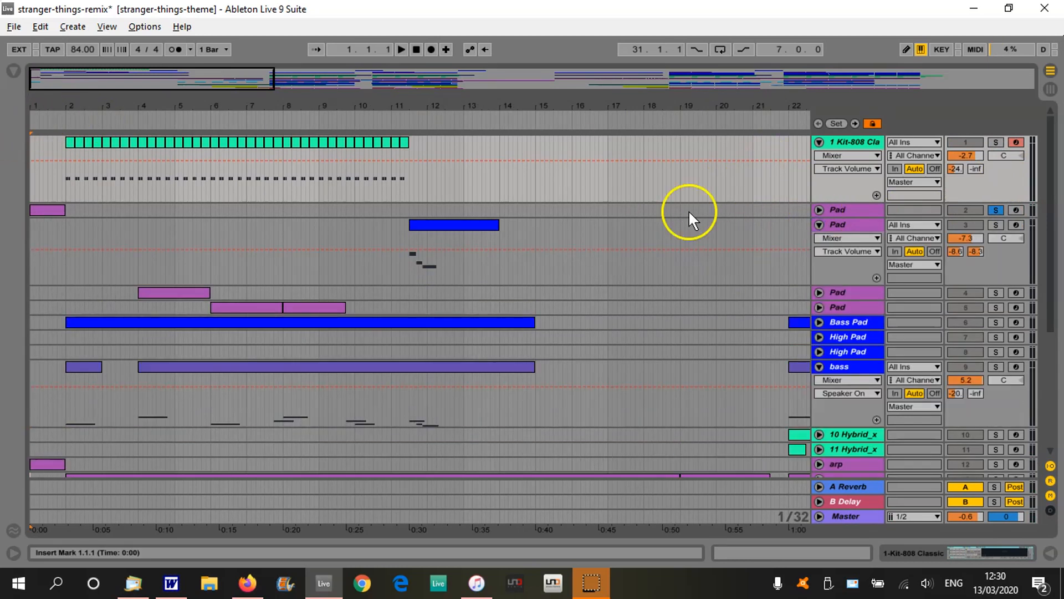
click(996, 211)
click(996, 225)
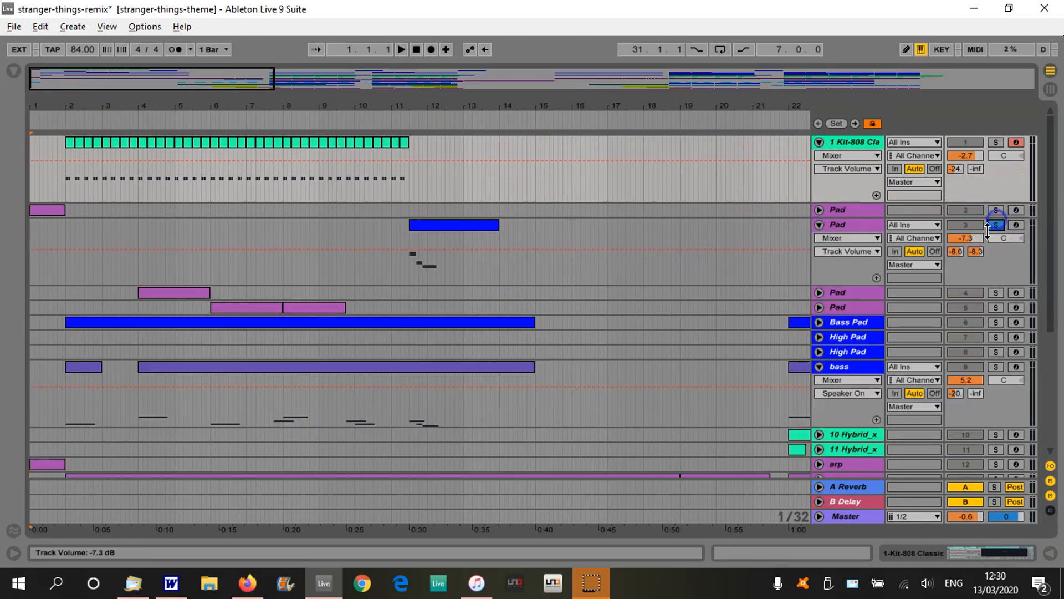
click(398, 117)
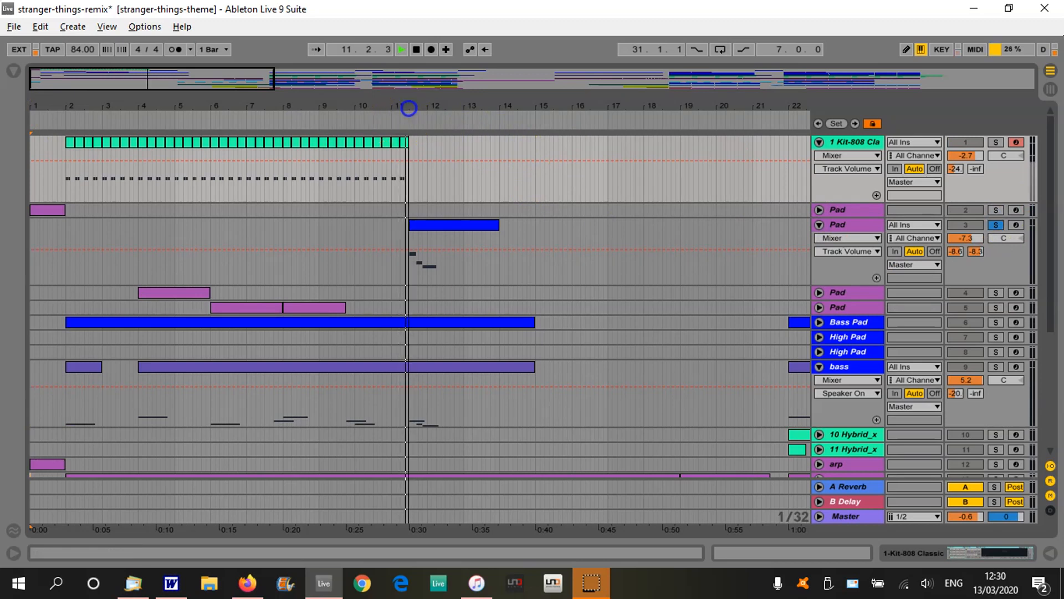
drag(409, 108, 410, 125)
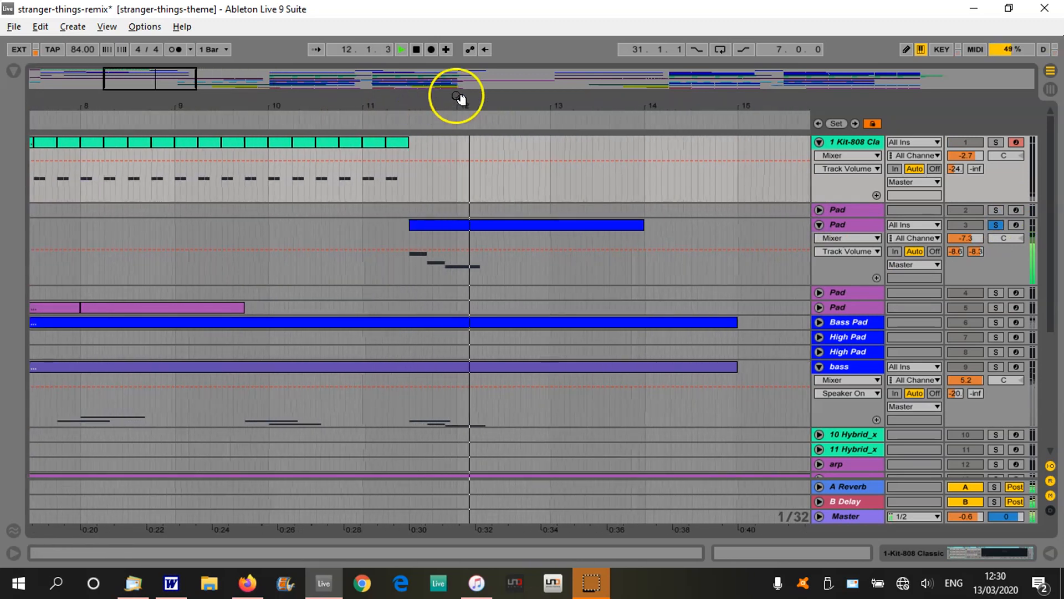
click(416, 49)
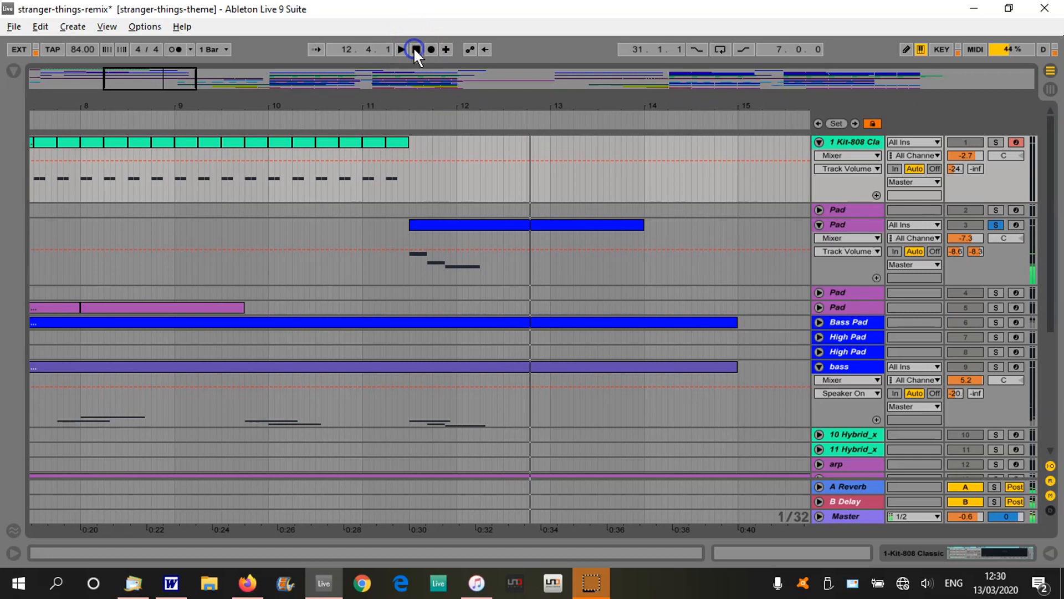
Examine the second Pad's TAL-Elek7ro-II settings, close the synth and device view, and unsolo the track.
double_click(856, 226)
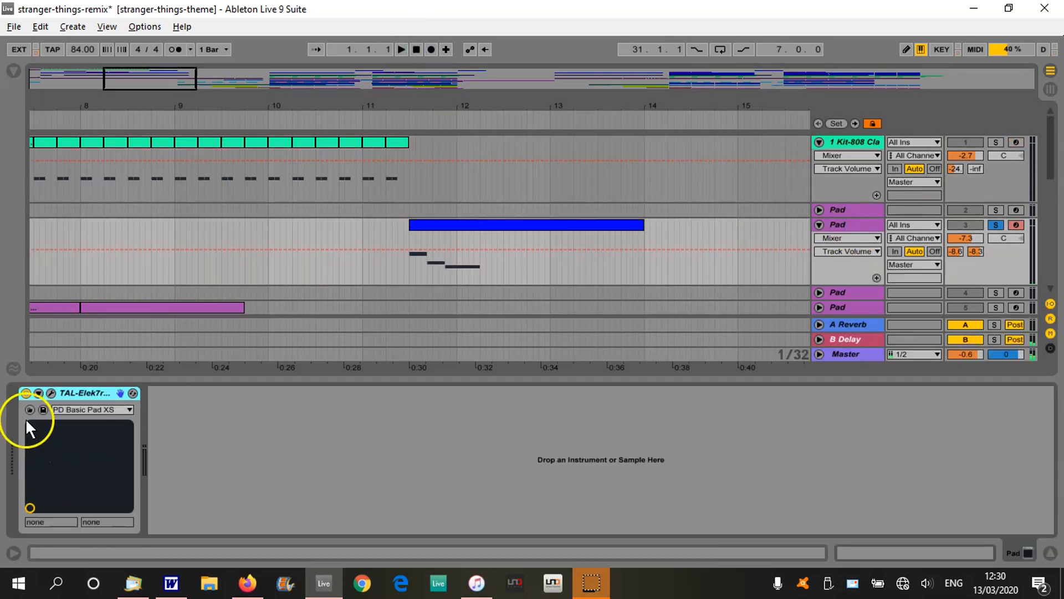
click(49, 392)
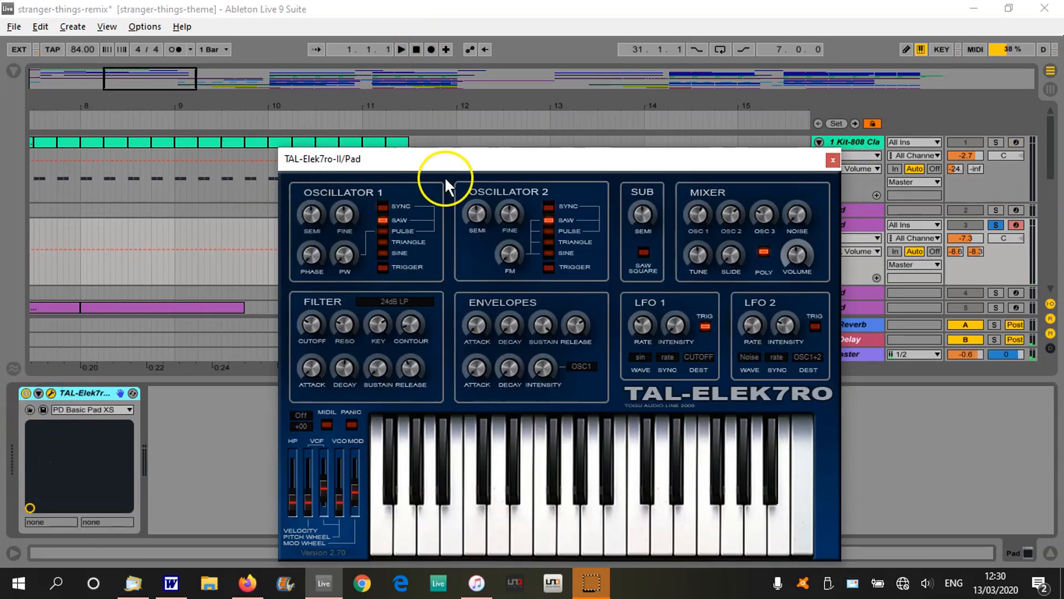
drag(445, 165, 426, 111)
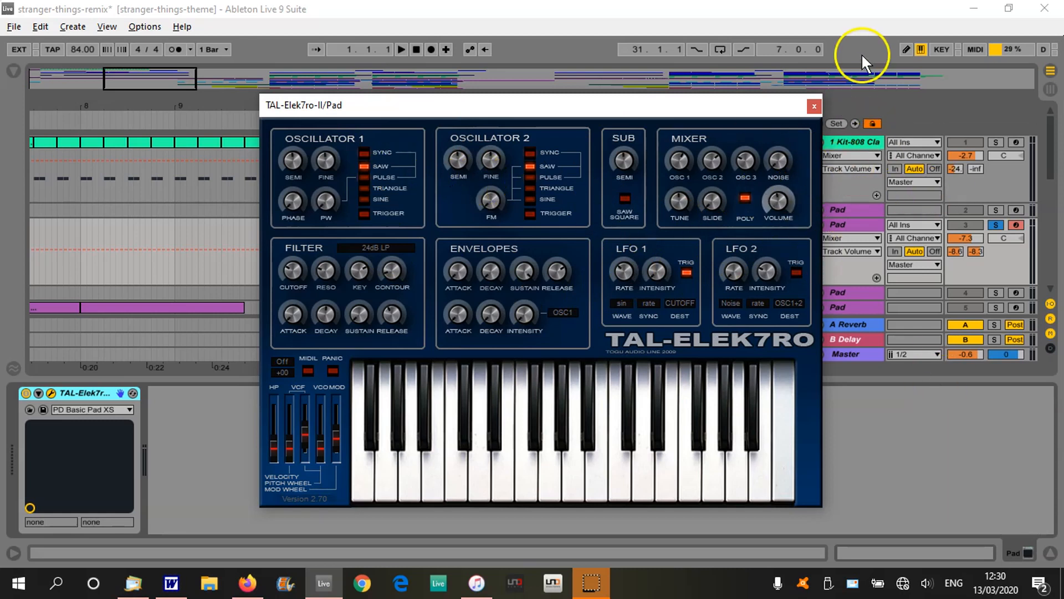
click(814, 105)
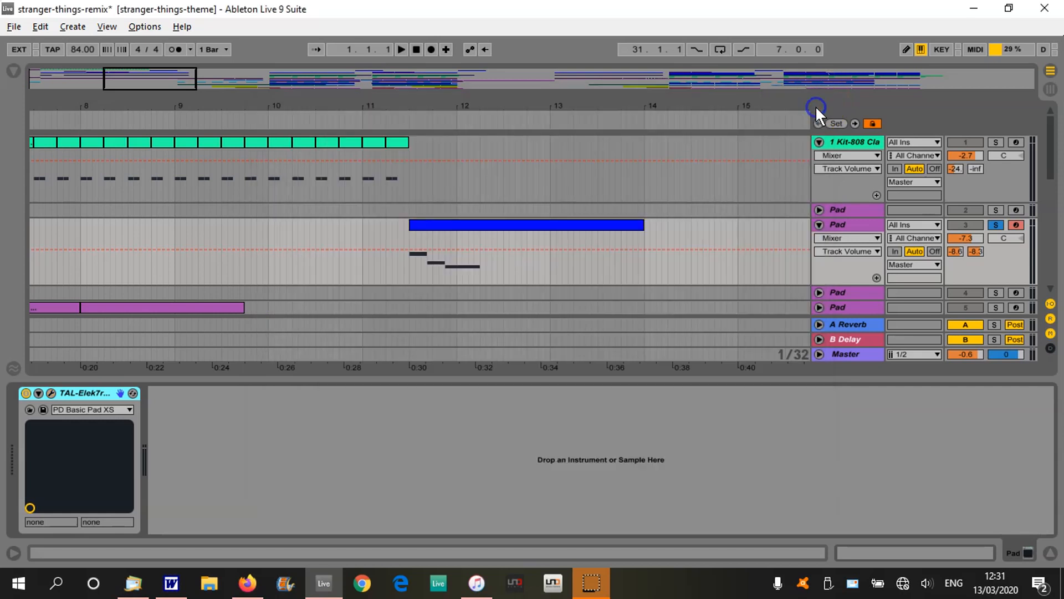
click(994, 223)
click(1052, 553)
drag(439, 107, 504, 163)
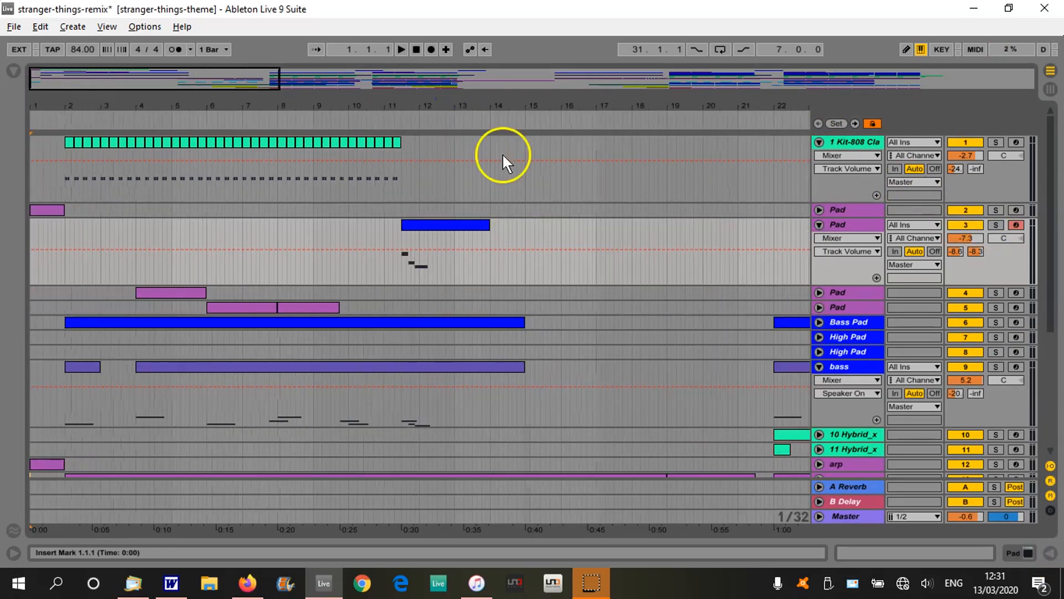
Expand and solo the third Pad track, and play it from just before bar 4 with its Track Volume automation enlarged.
click(819, 292)
click(994, 294)
click(133, 118)
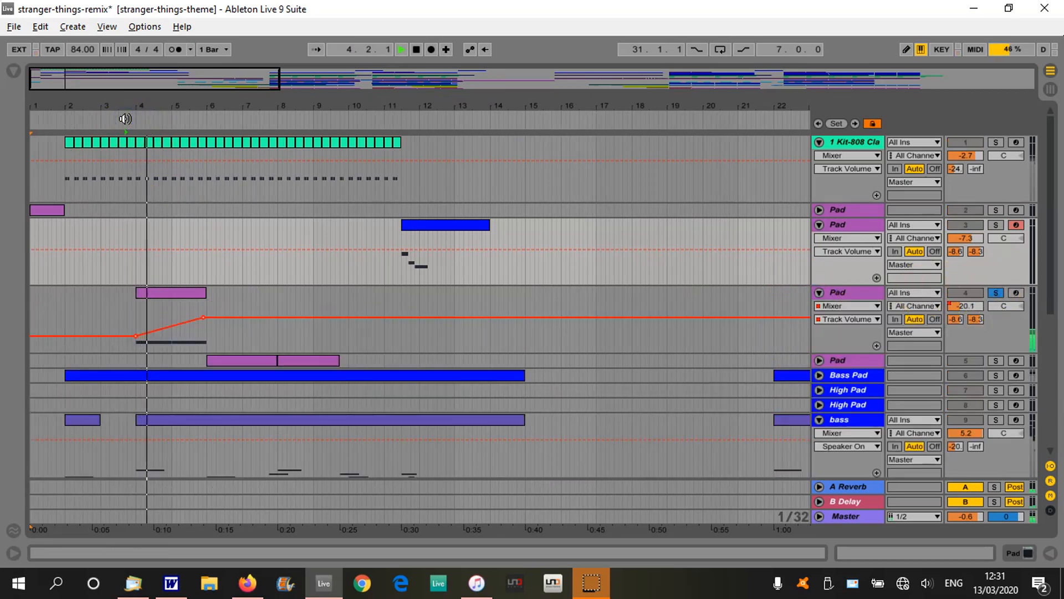
click(126, 105)
drag(127, 105, 131, 109)
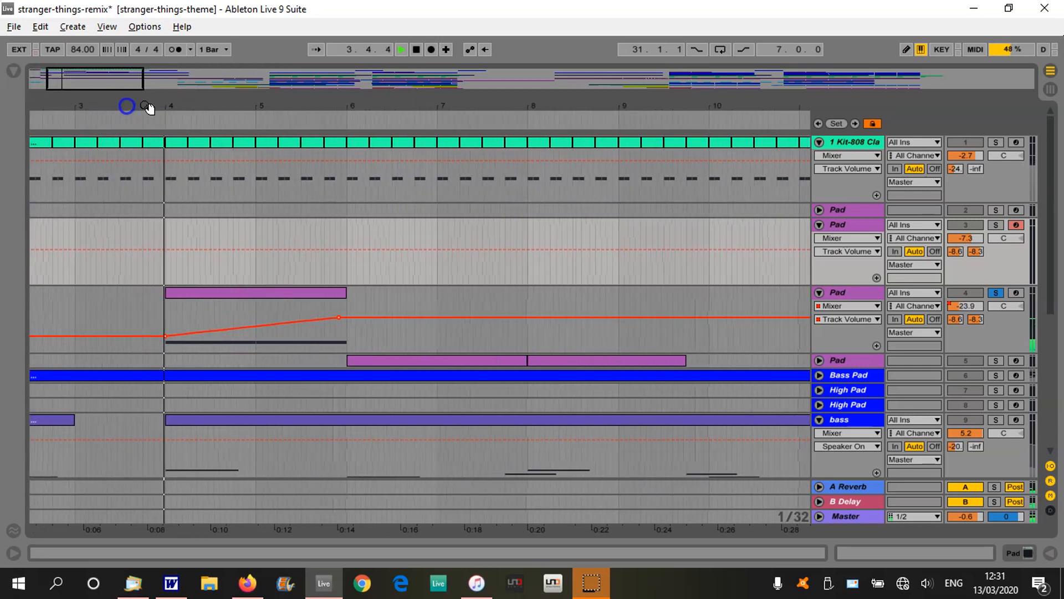
Examine the third Pad's TAL-Elek7ro-II synth during playback, stop, close the synth window and unsolo the track.
double_click(872, 294)
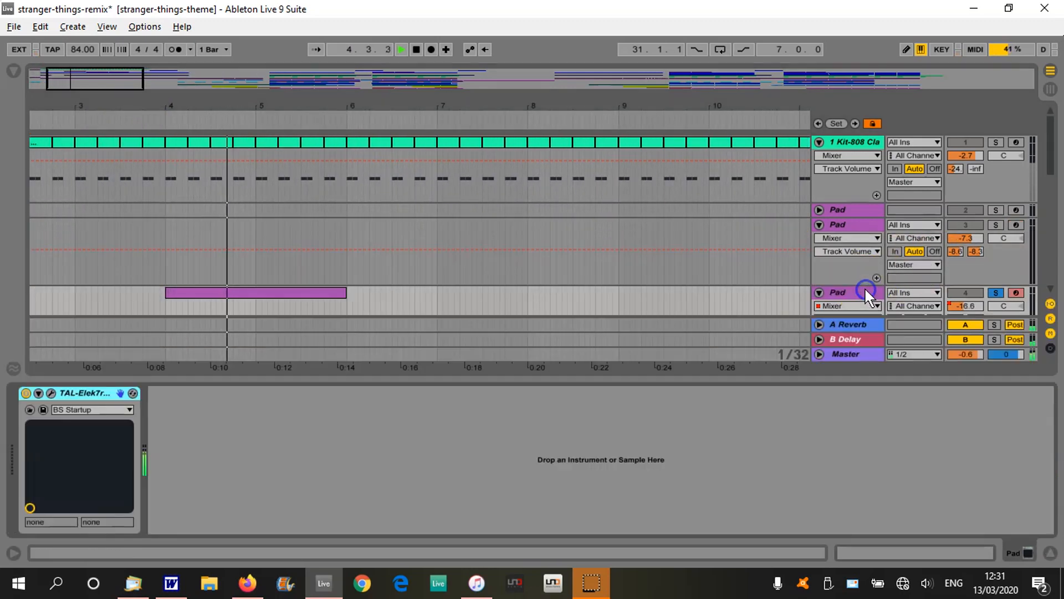
click(51, 392)
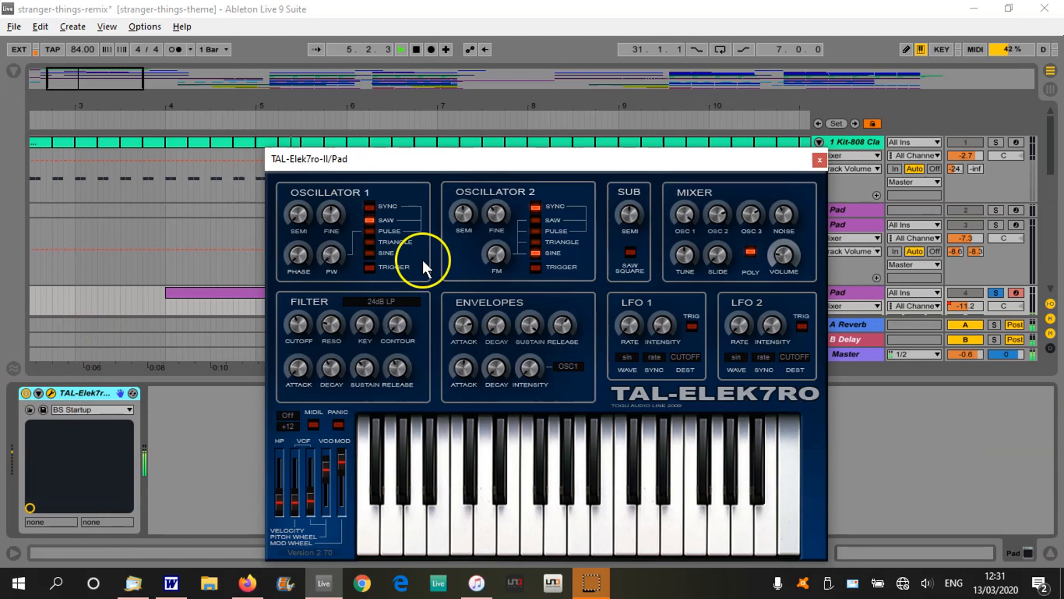
drag(497, 171, 658, 95)
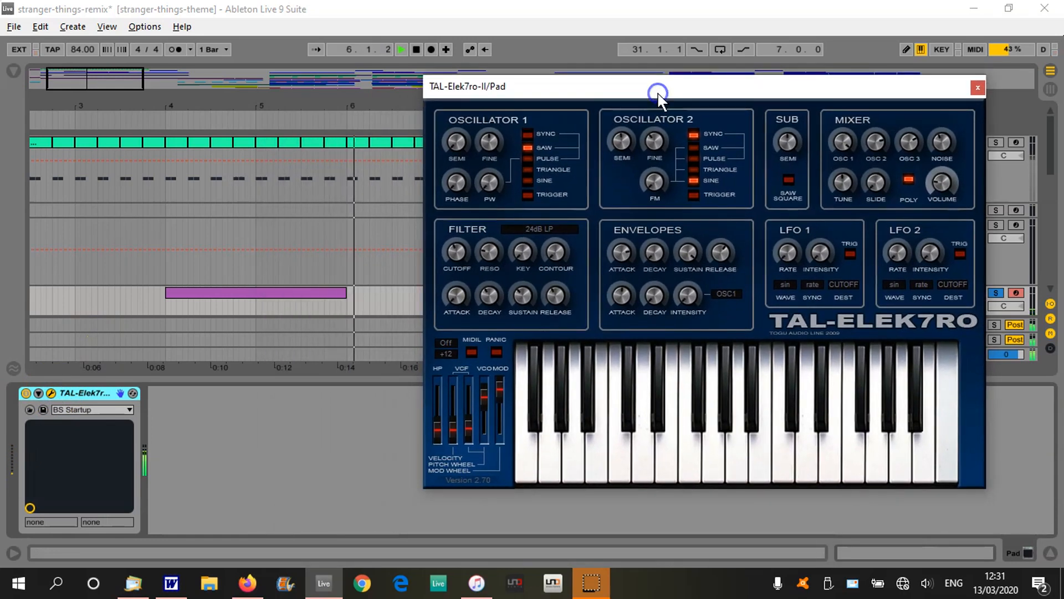
click(414, 49)
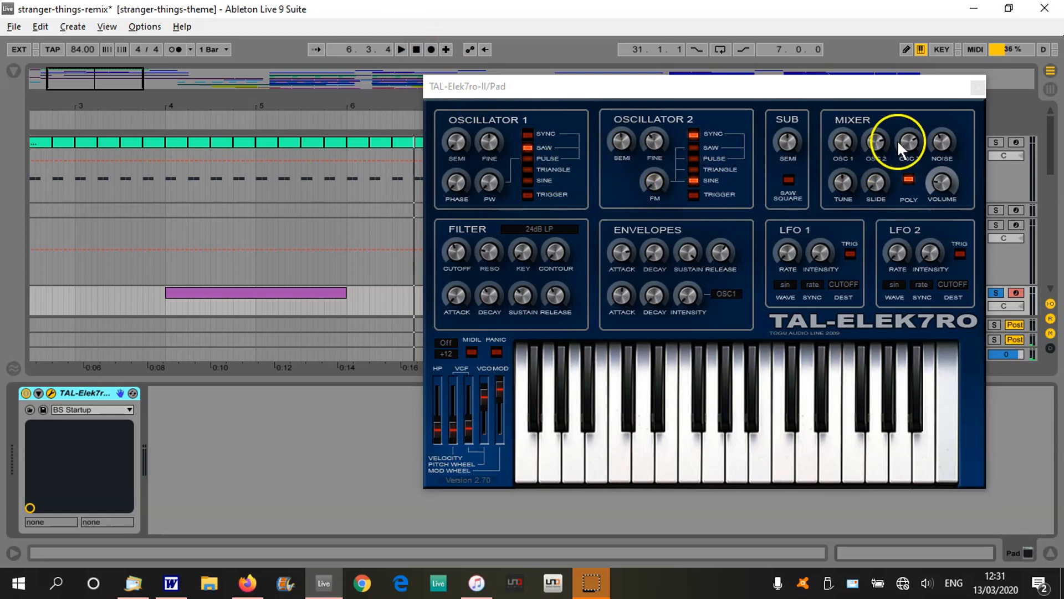
click(976, 90)
click(996, 292)
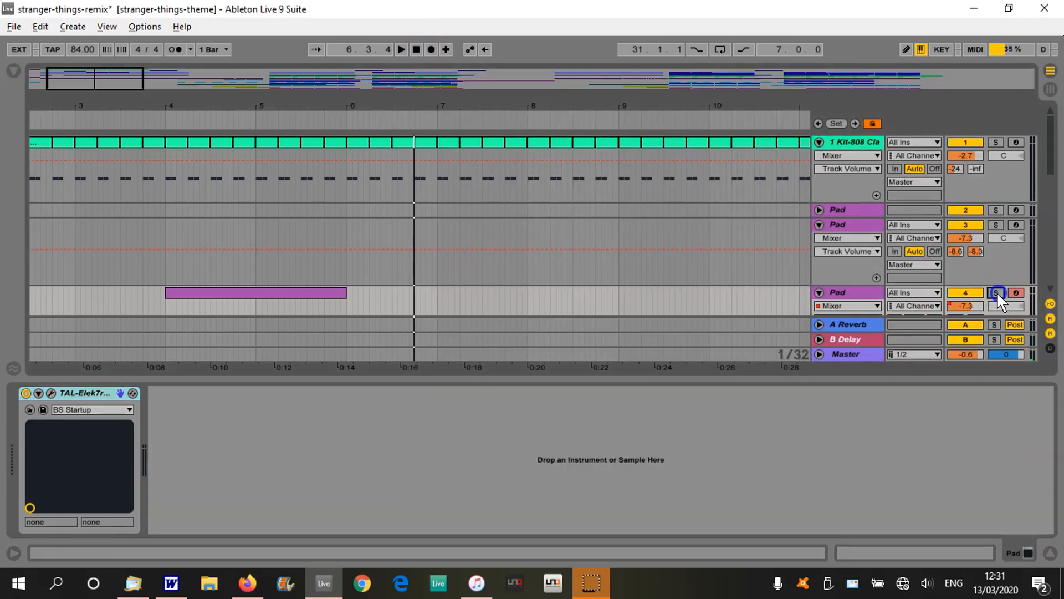
Play the full mix from bar 4 while following the third Pad's volume automation, stop, and collapse the second and third Pad tracks.
click(162, 123)
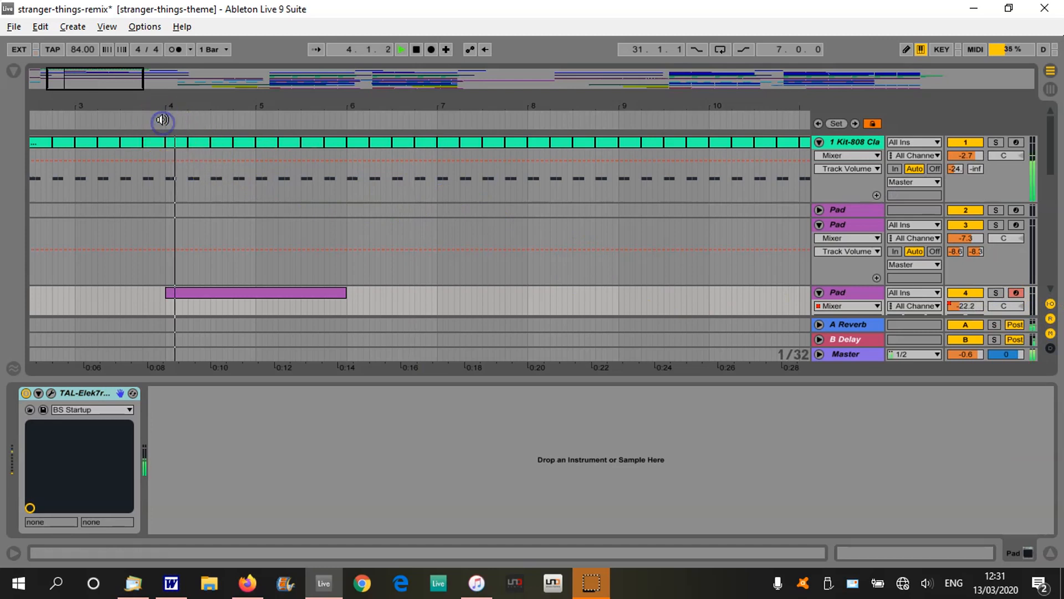
click(1027, 551)
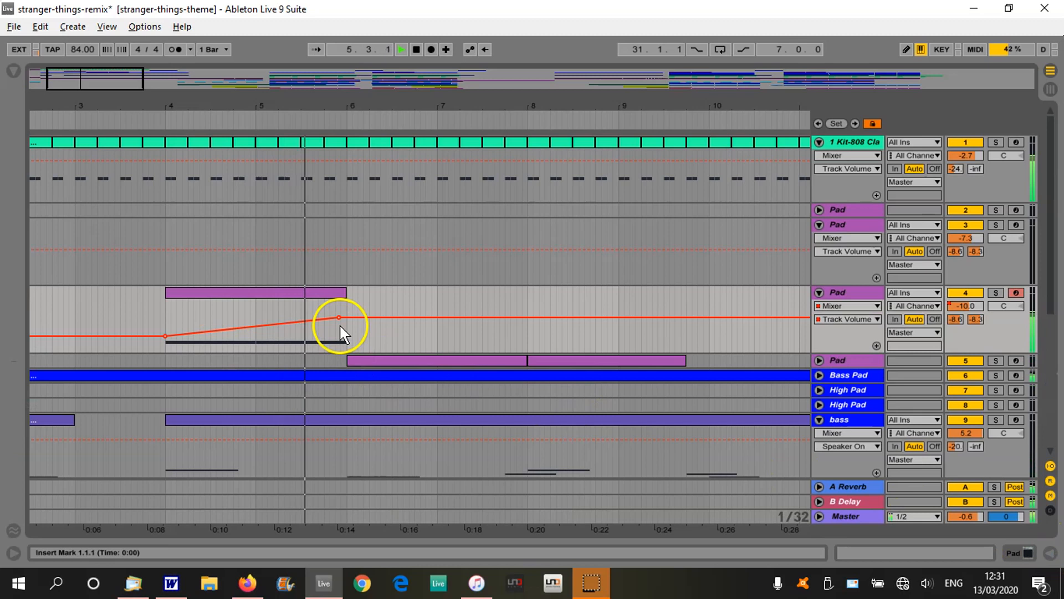
click(417, 47)
click(819, 225)
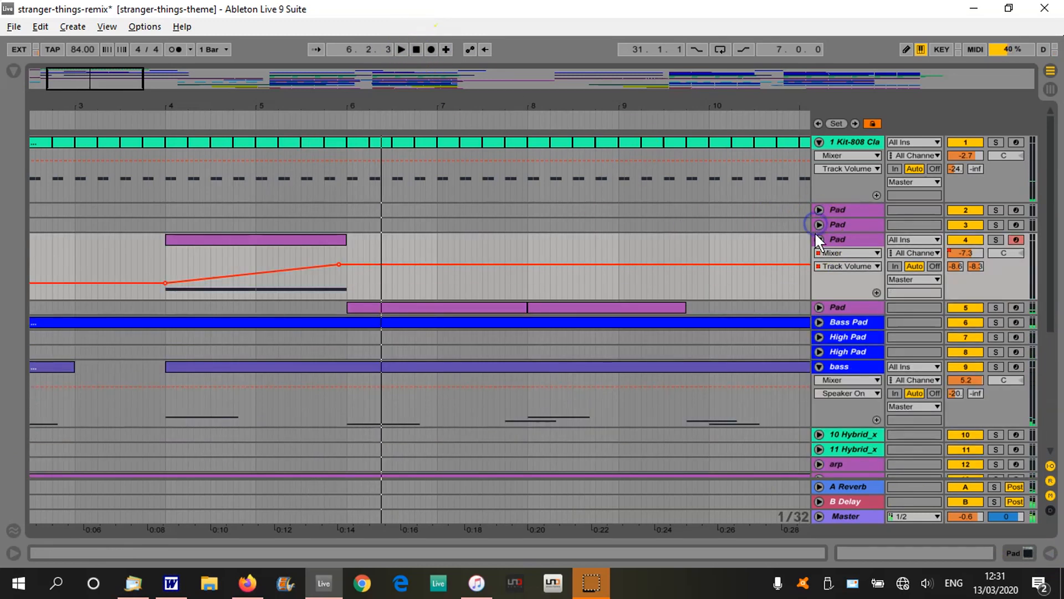
click(820, 239)
Expand and solo the Bass Pad track, play it from bar 2 while reviewing its Hybrid synth and EQ Eight, and stop playback.
drag(381, 109, 376, 106)
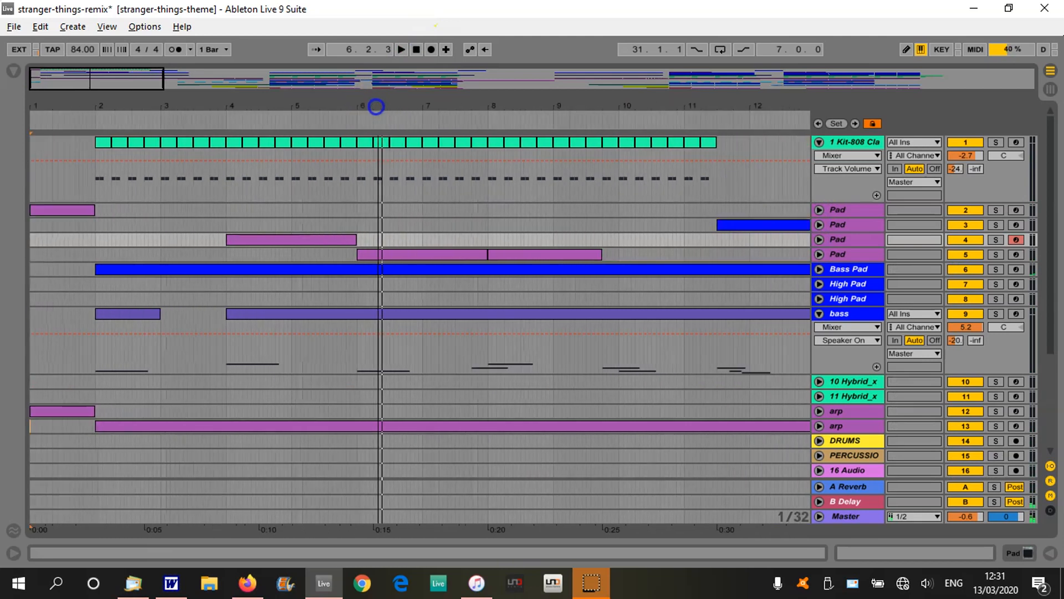
click(819, 269)
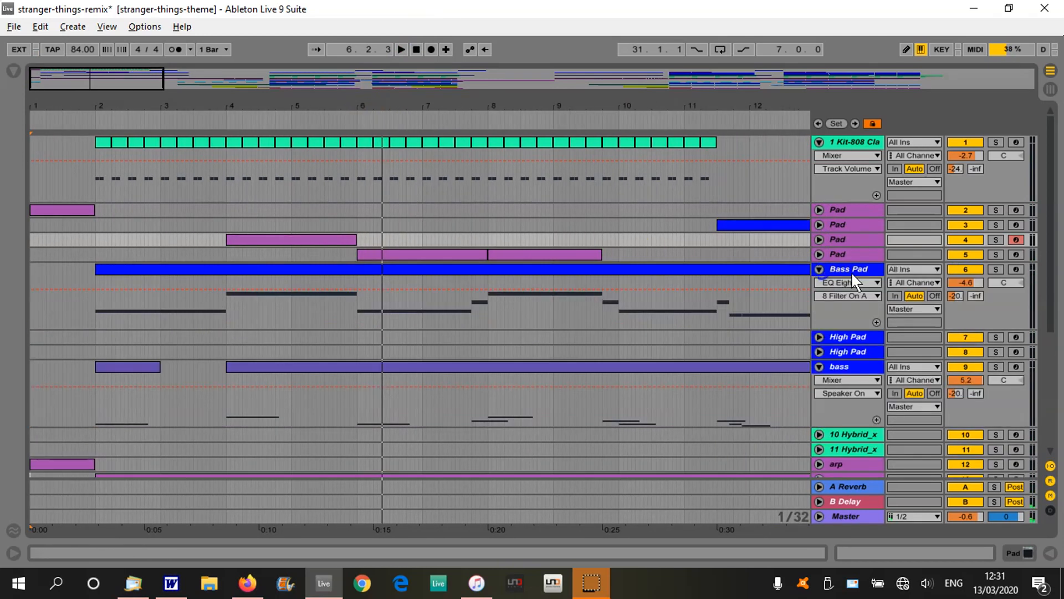
click(996, 269)
click(90, 118)
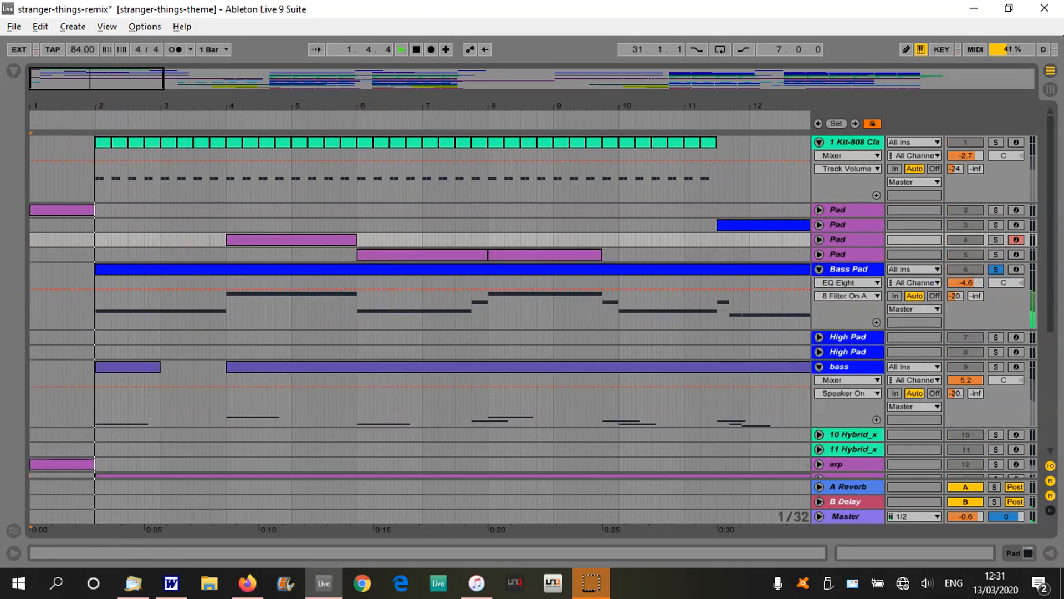
double_click(848, 268)
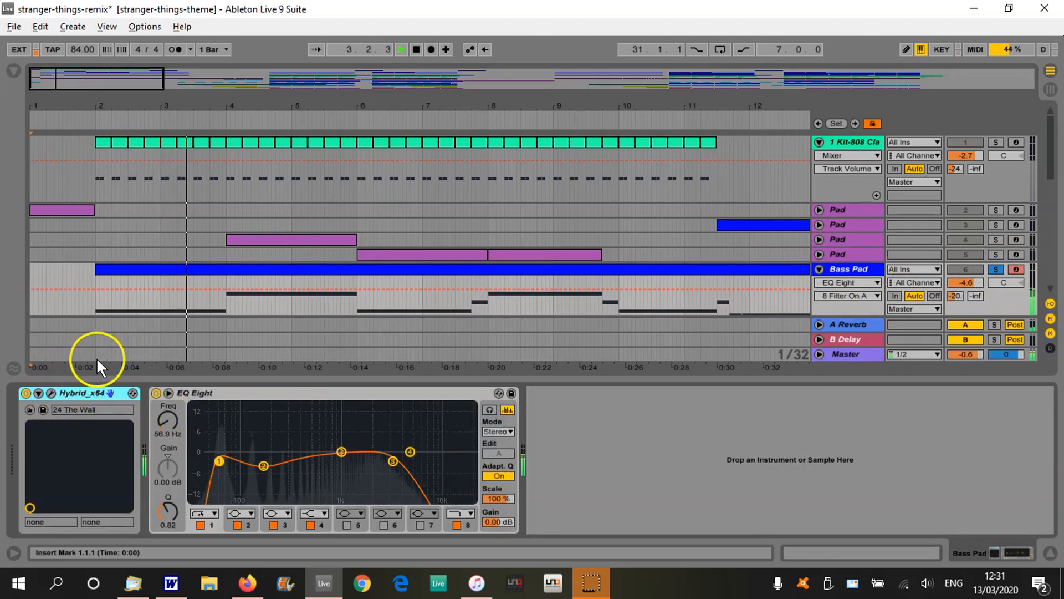
click(418, 50)
Open the Bass Pad clip's notes, play from bar 2 with the note editor temporarily enlarged, restore its height, zoom the arrangement out and stop.
click(432, 268)
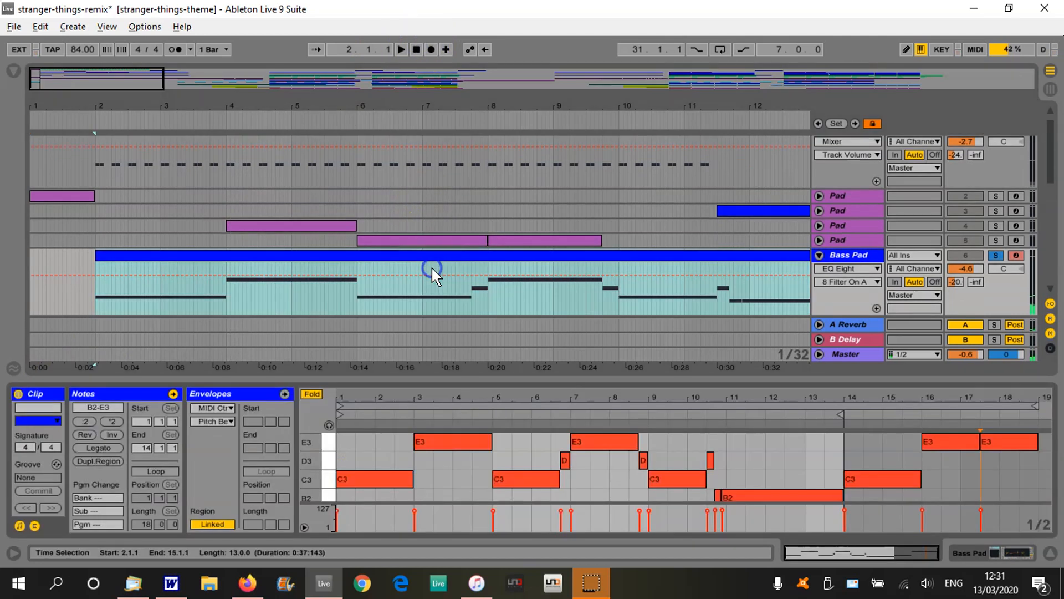
click(76, 127)
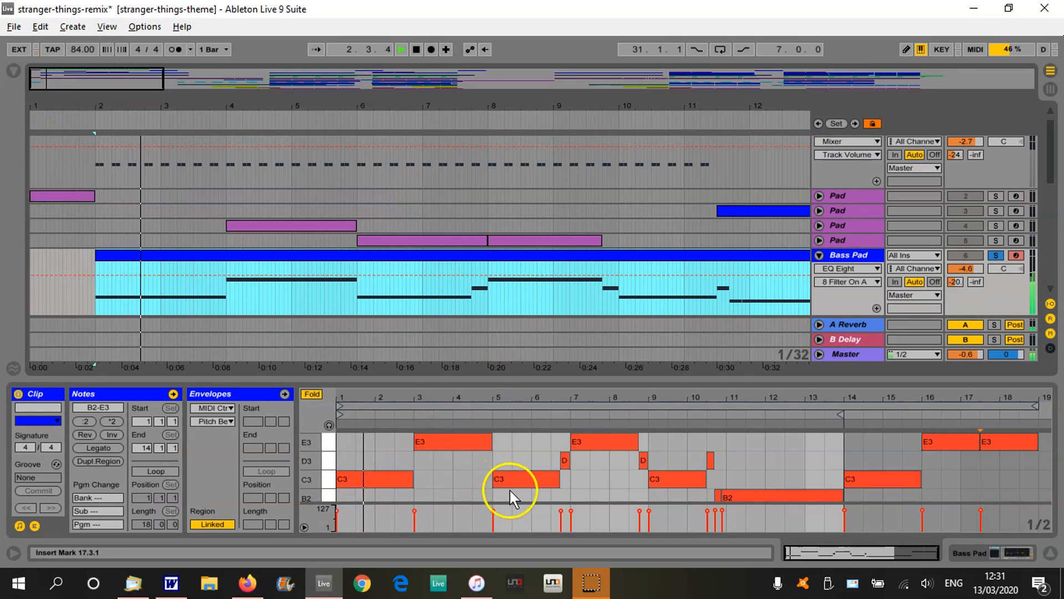
click(535, 416)
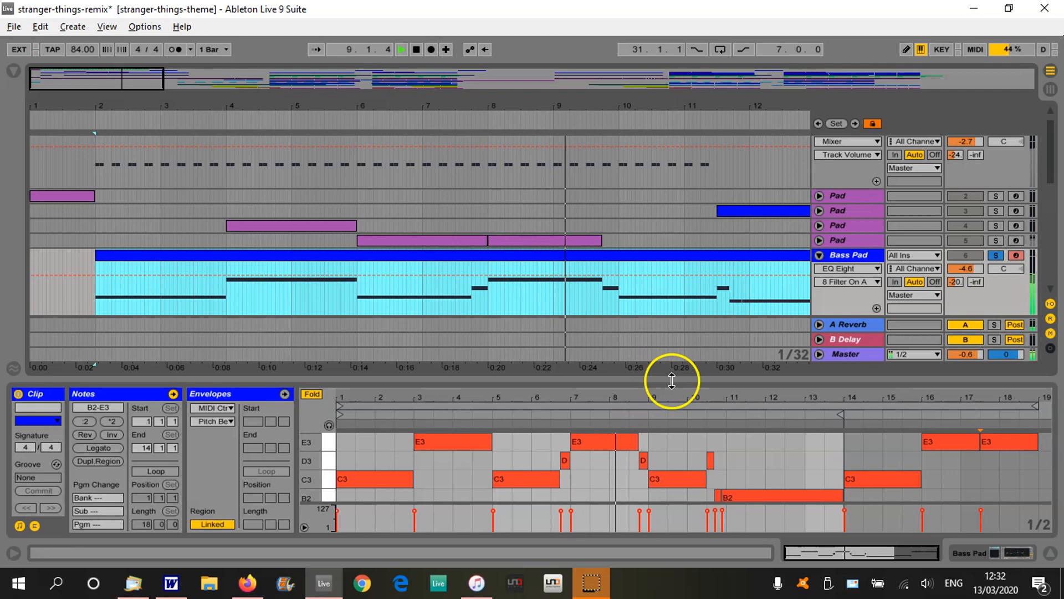
drag(670, 380, 663, 309)
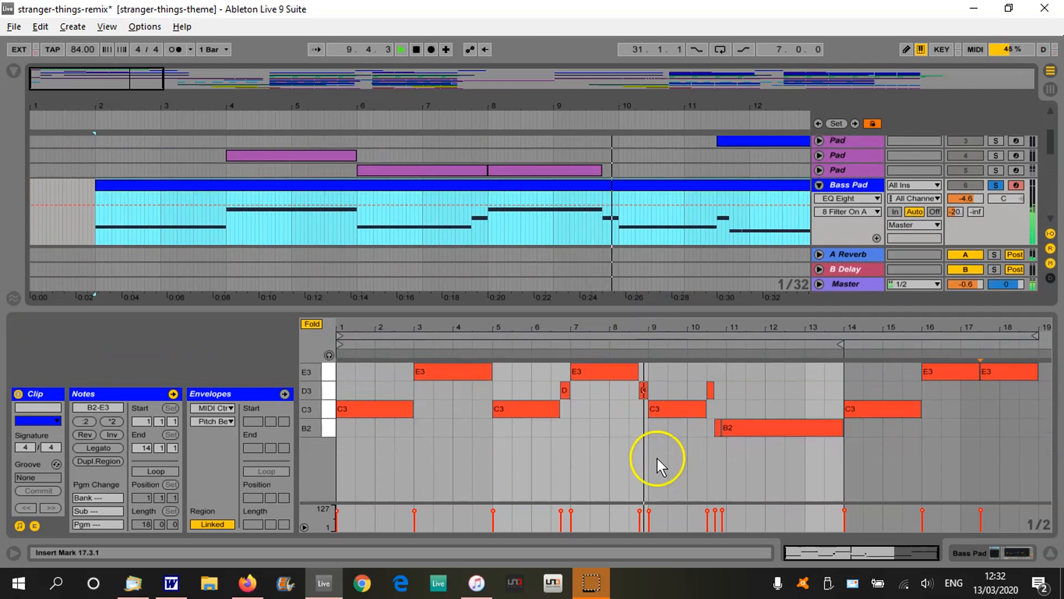
click(746, 460)
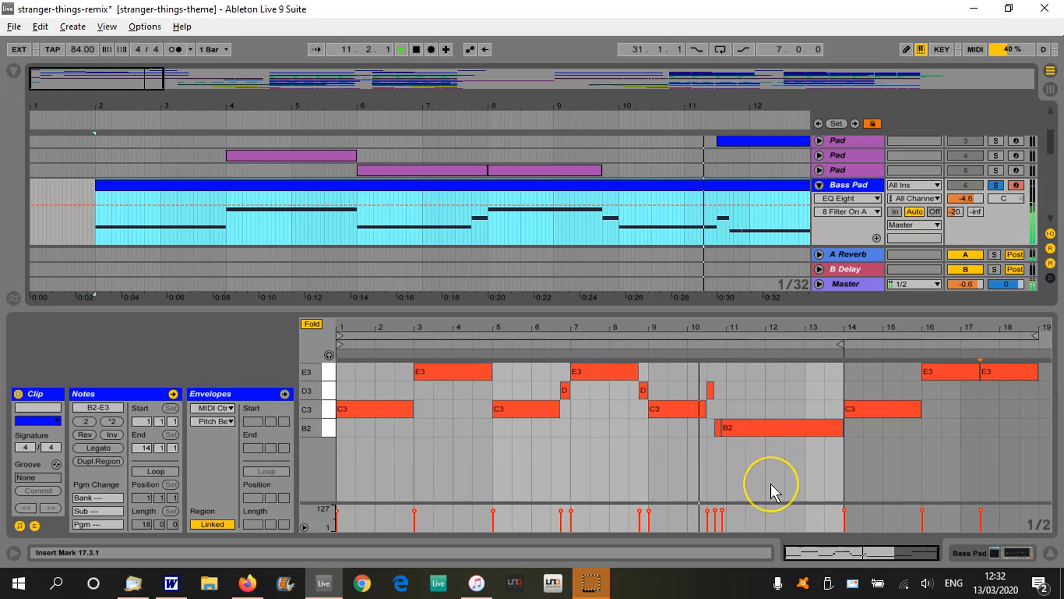
click(722, 331)
drag(729, 309, 682, 379)
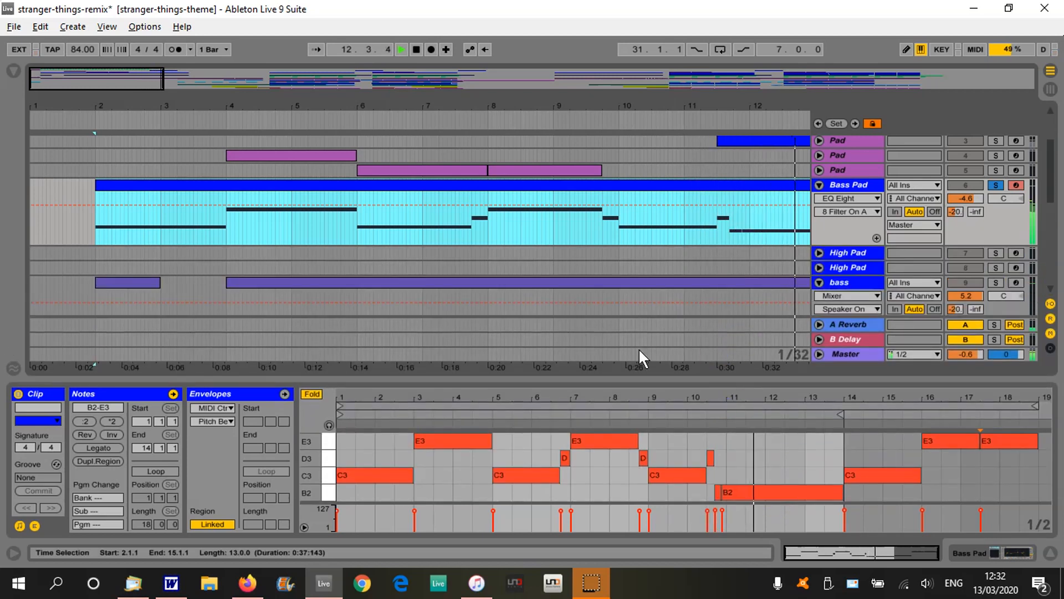
drag(551, 91, 551, 171)
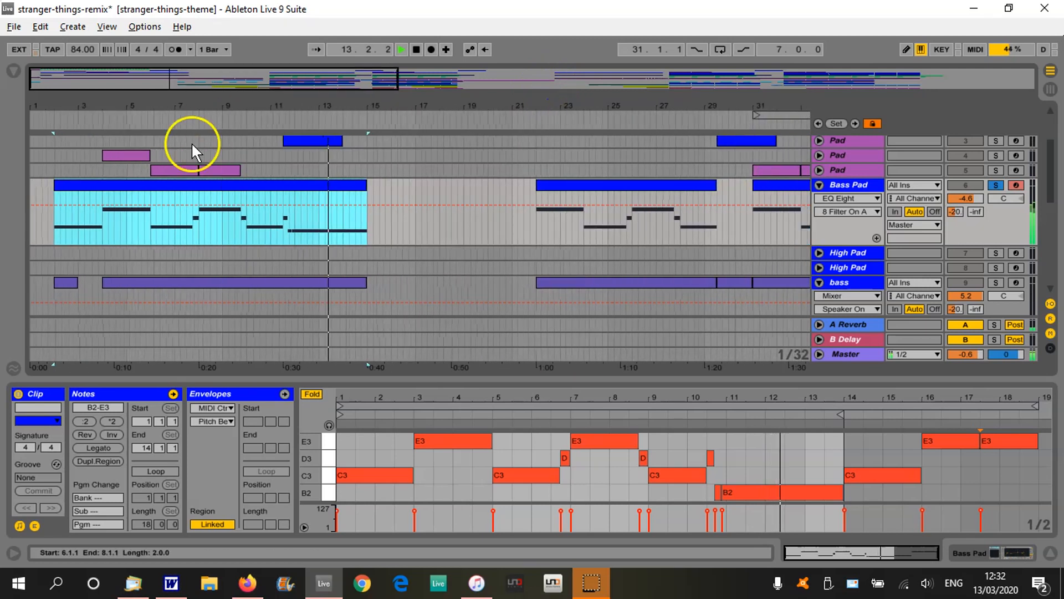
click(416, 50)
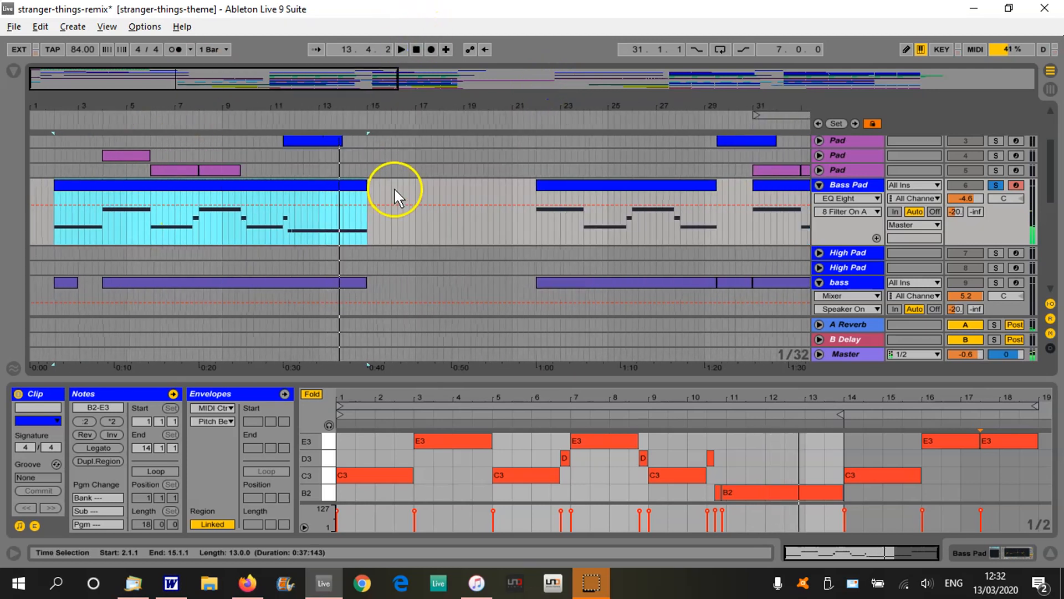
Show the Bass Pad's devices, examine the 24 The Wall patch in its Hybrid synth, and close the synth window.
key(shift+Tab)
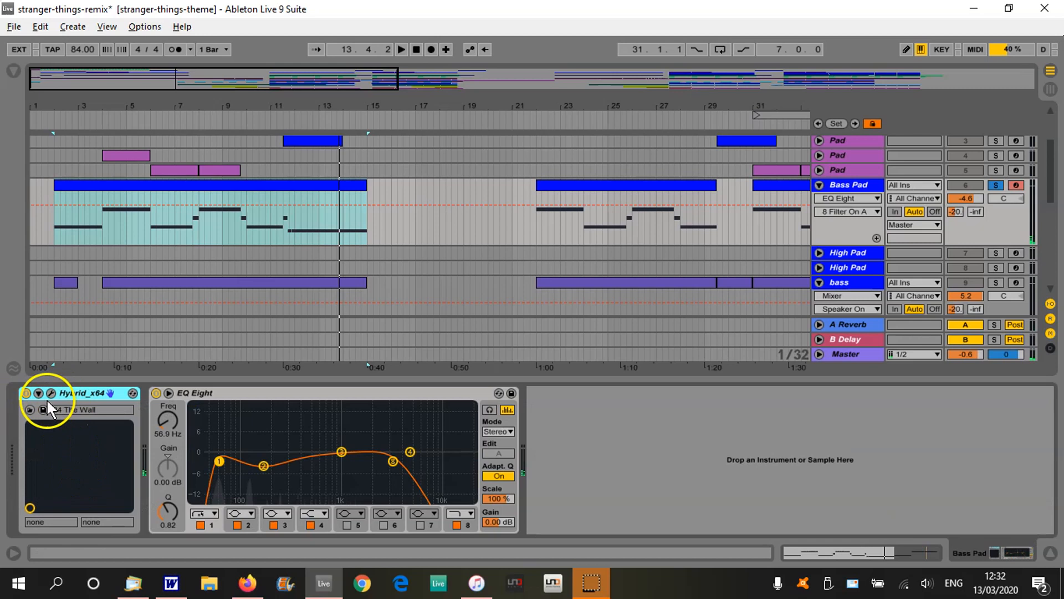
click(50, 392)
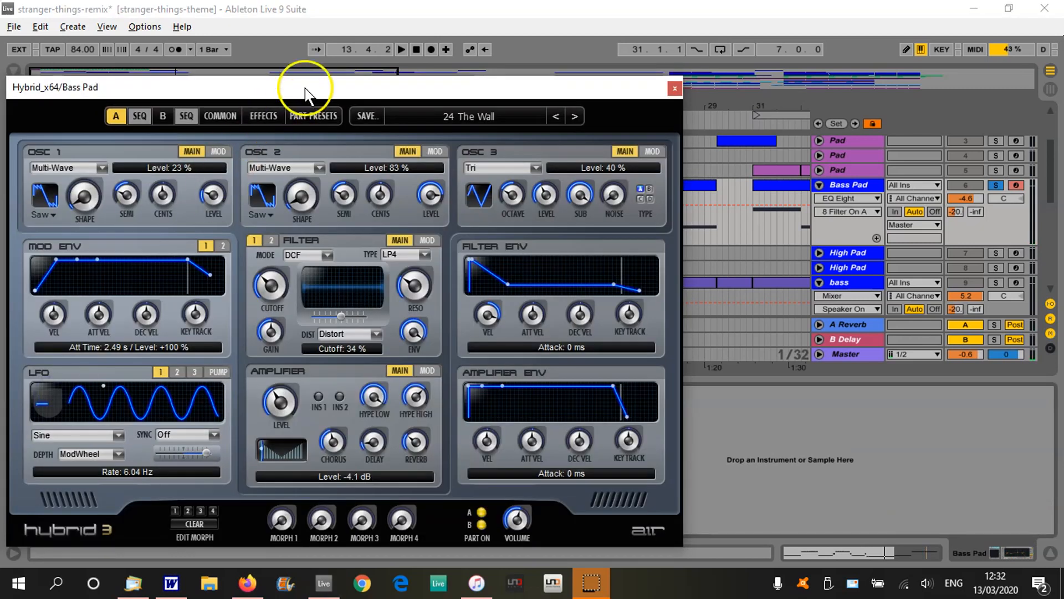
drag(306, 89, 492, 61)
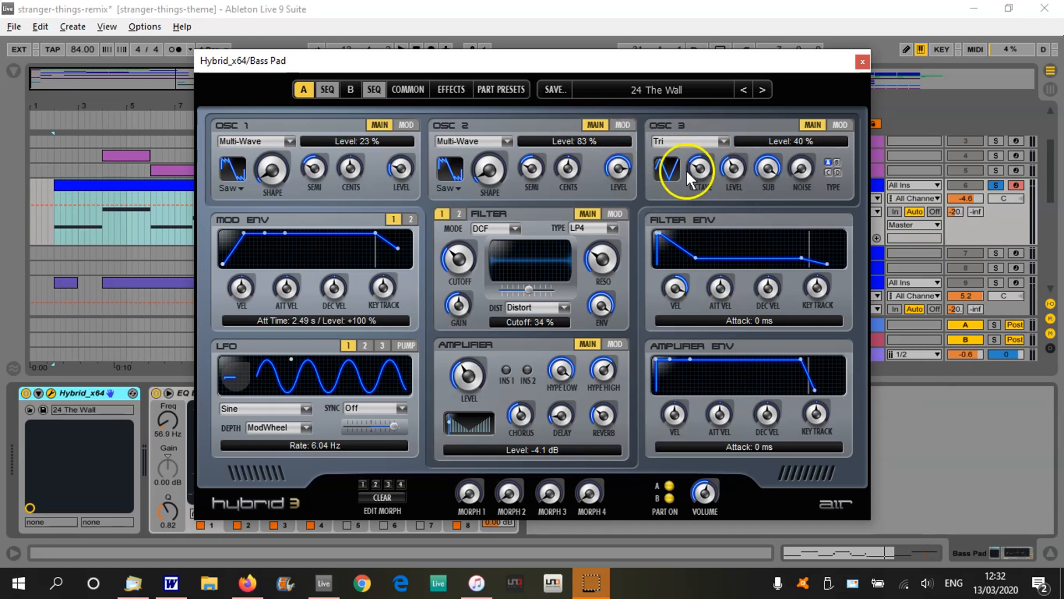
click(864, 62)
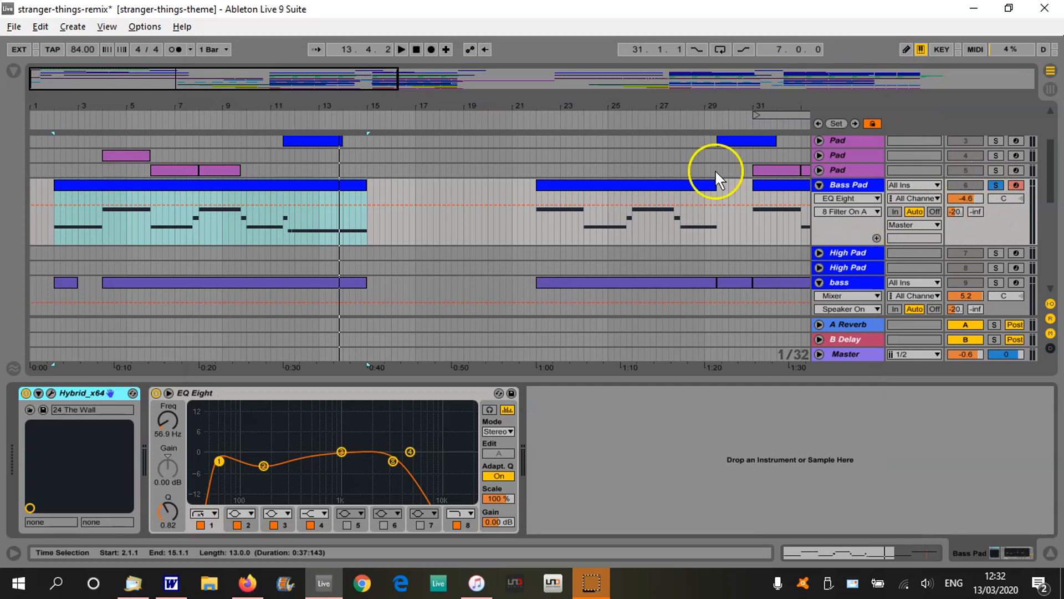
Expand and solo the first High Pad track and play it from bar 57.
drag(635, 102, 634, 104)
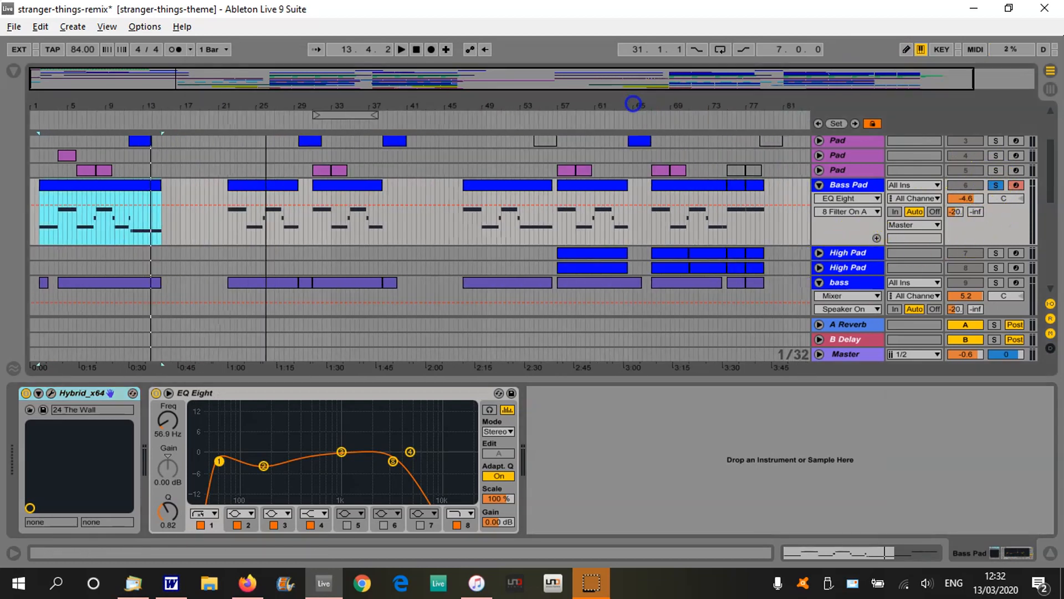
click(819, 253)
click(997, 253)
click(556, 122)
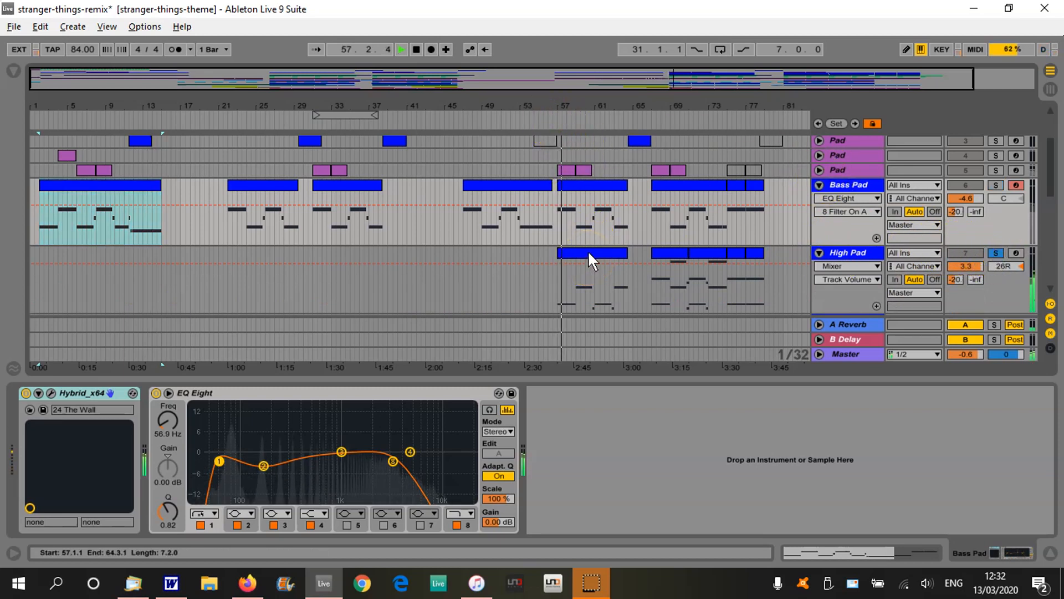
View the Bass Pad's Hybrid synth during High Pad playback, close its window, stop playback and hide the device view.
click(52, 393)
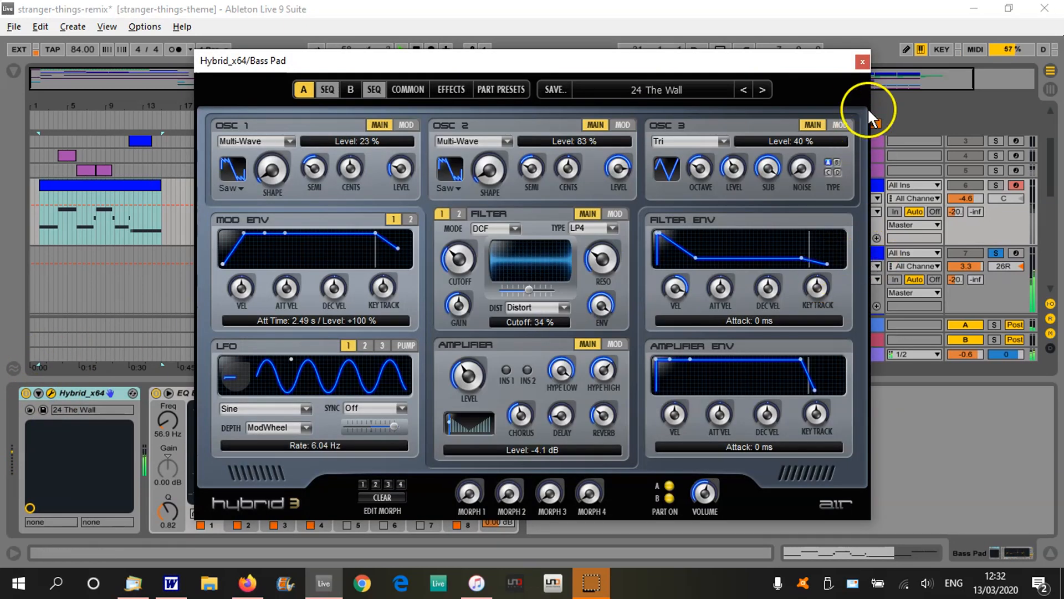
click(862, 62)
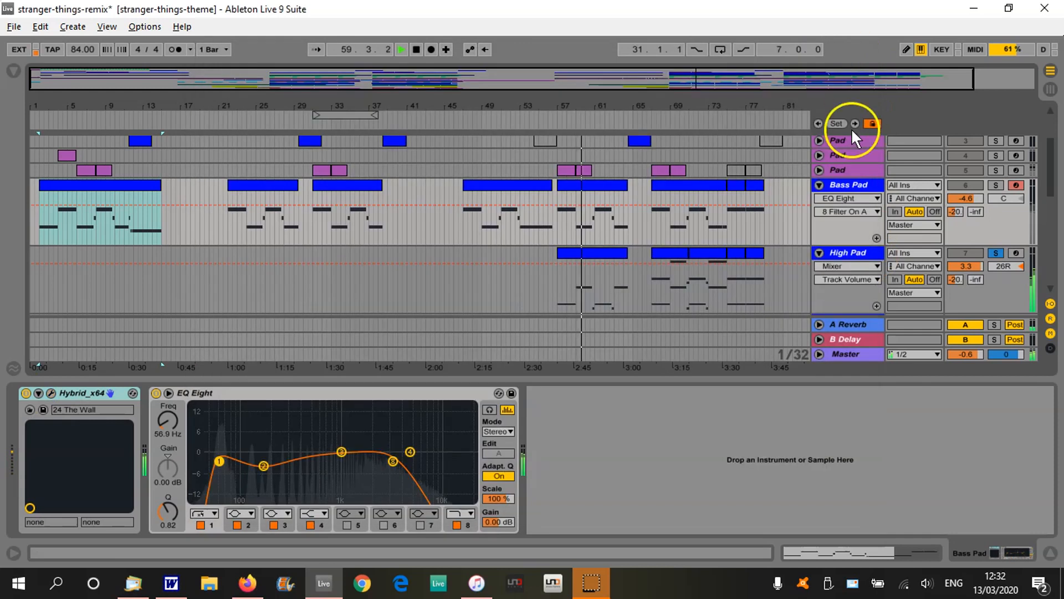
click(718, 103)
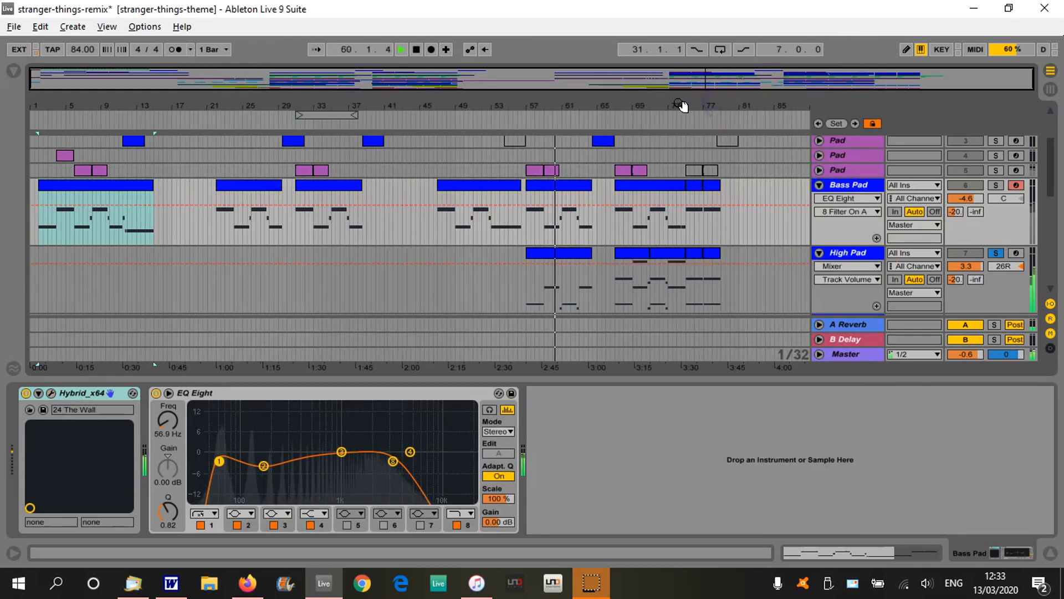
key(space)
click(1051, 553)
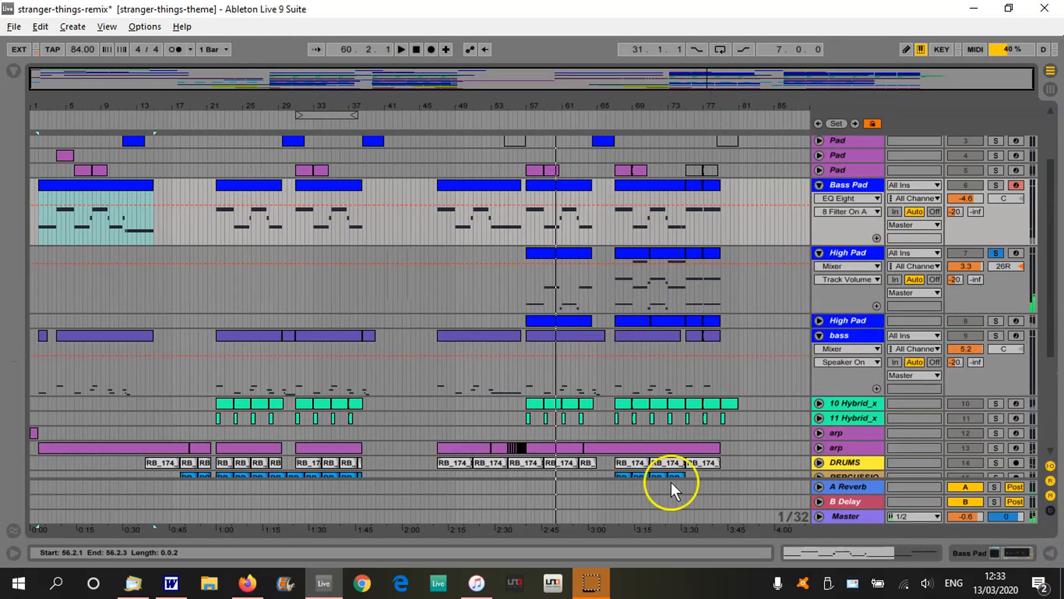
Solo the bass track, play it from bar 2, and open the notes of its clip starting at bar 4.
drag(114, 108, 117, 106)
drag(44, 105, 38, 101)
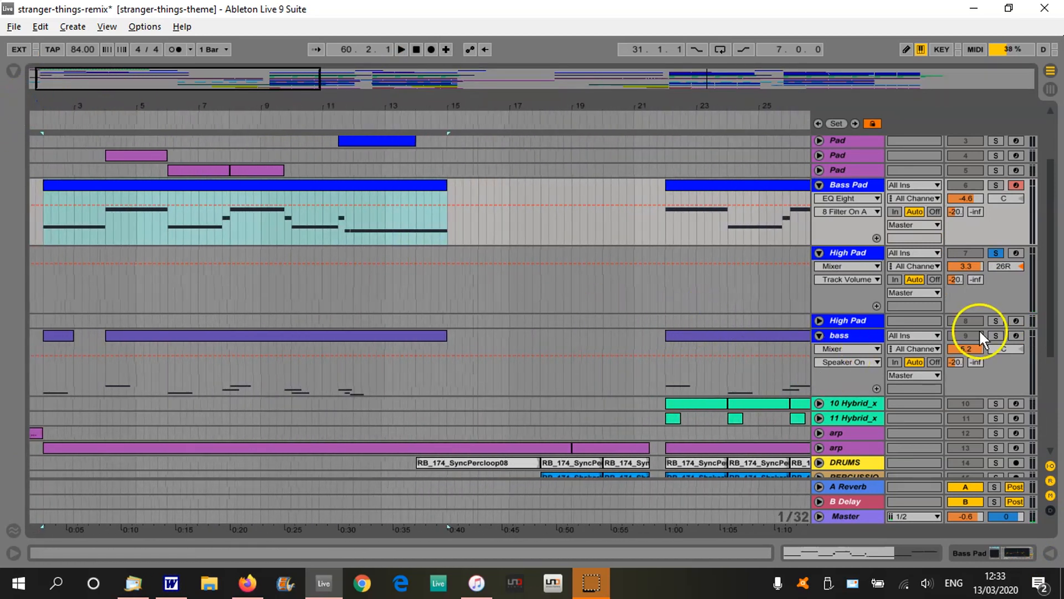
click(995, 336)
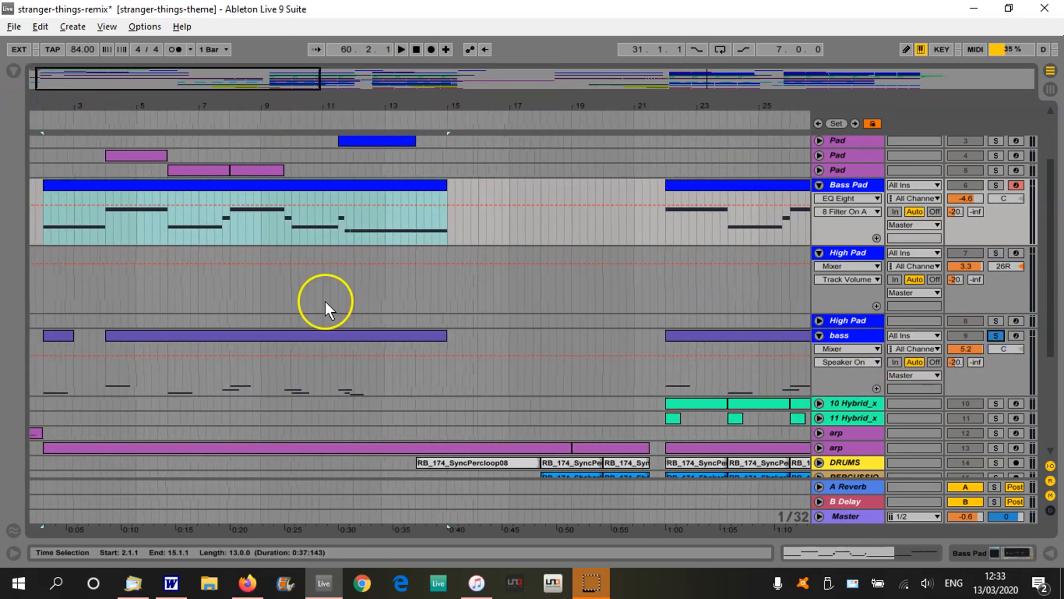
drag(40, 106, 42, 106)
double_click(264, 332)
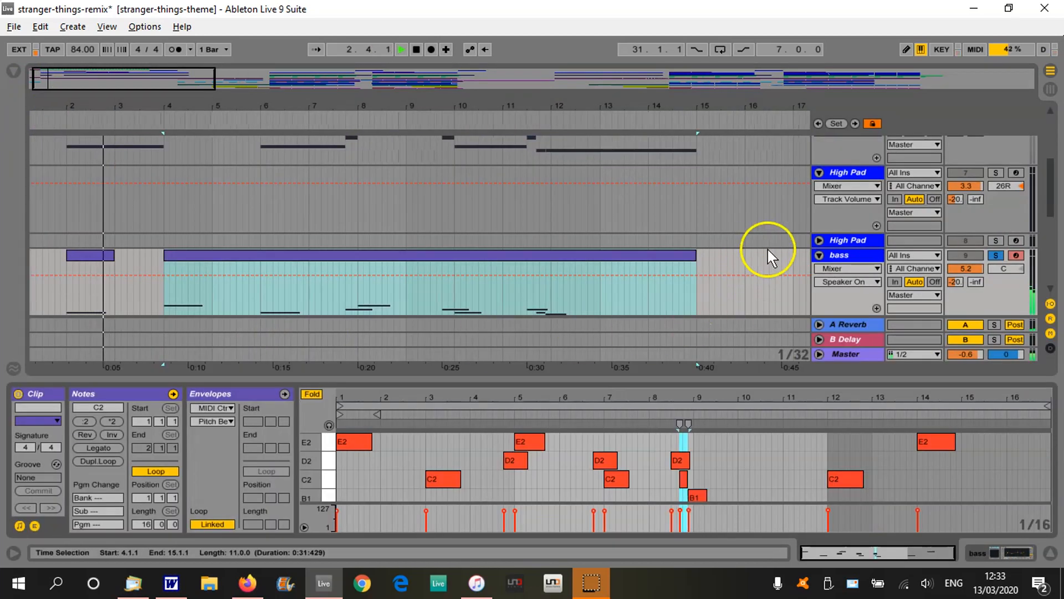
Examine the bass track's Hybrid synth with the 11 Mountain Mover patch, close it, hide the device view and stop playback.
click(850, 254)
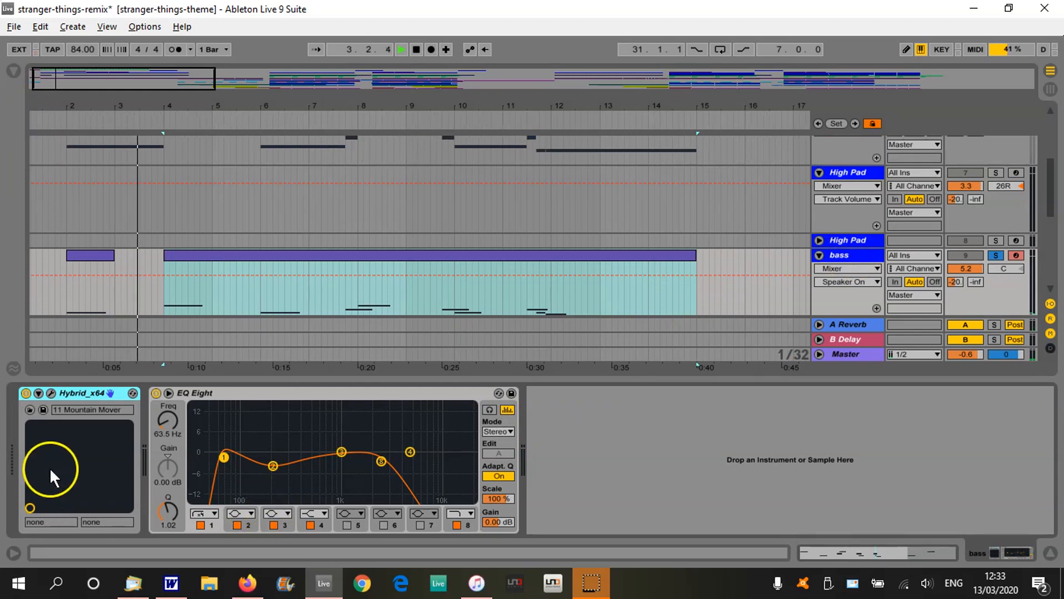
click(49, 392)
drag(390, 105, 652, 62)
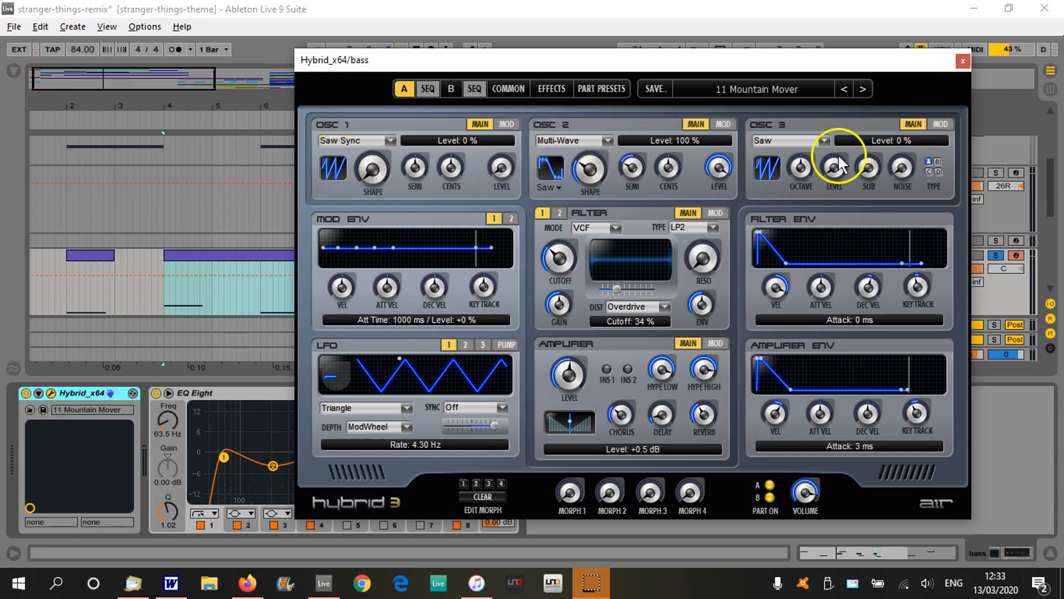
click(961, 61)
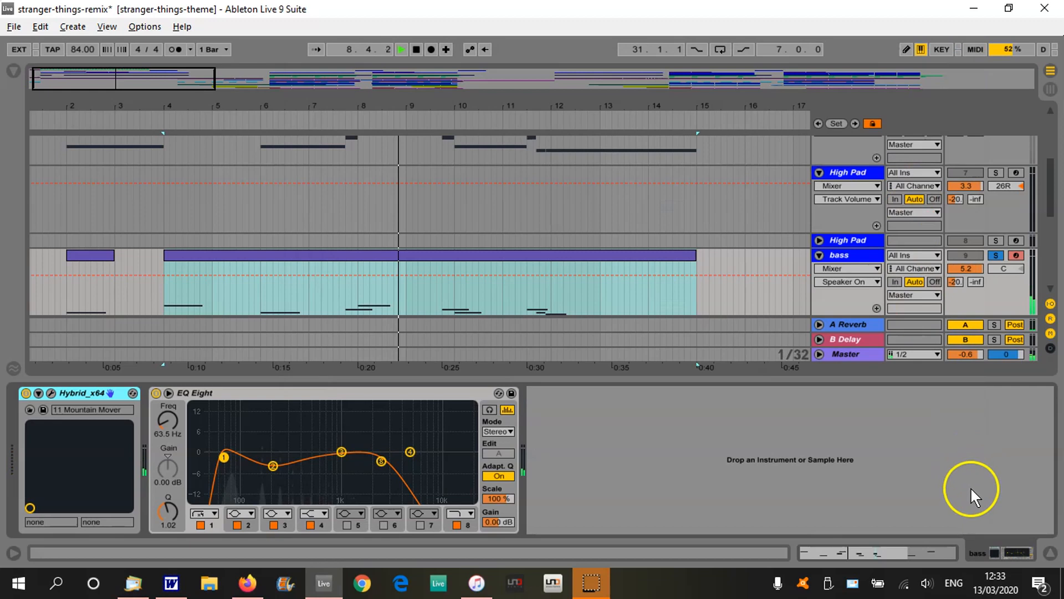
click(1049, 553)
click(417, 49)
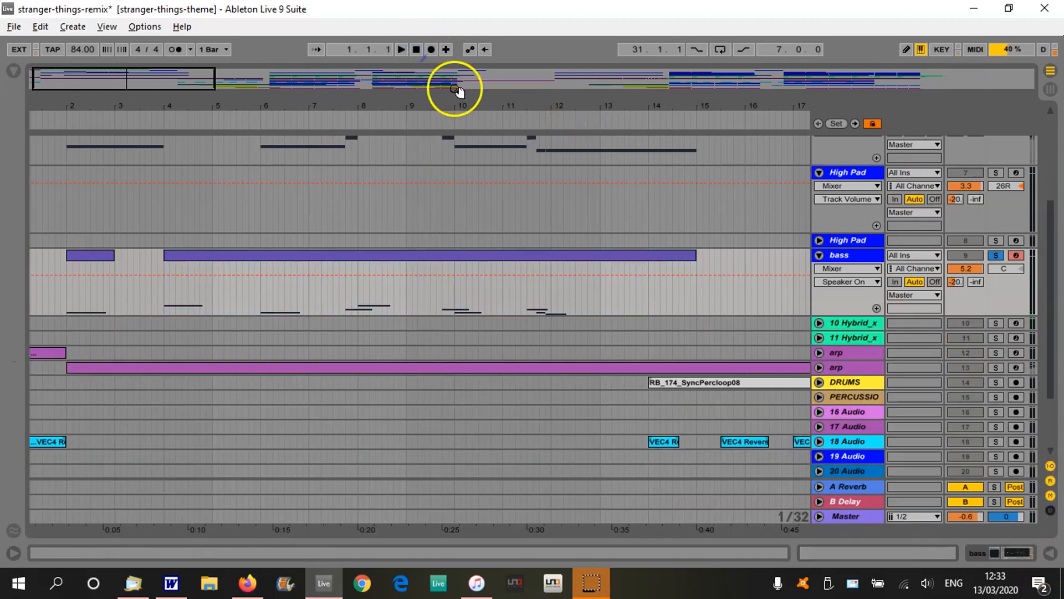
Unsolo the bass track and play the full mix from around bar 2 while looking over all the arrangement's tracks.
drag(466, 95, 467, 101)
click(877, 258)
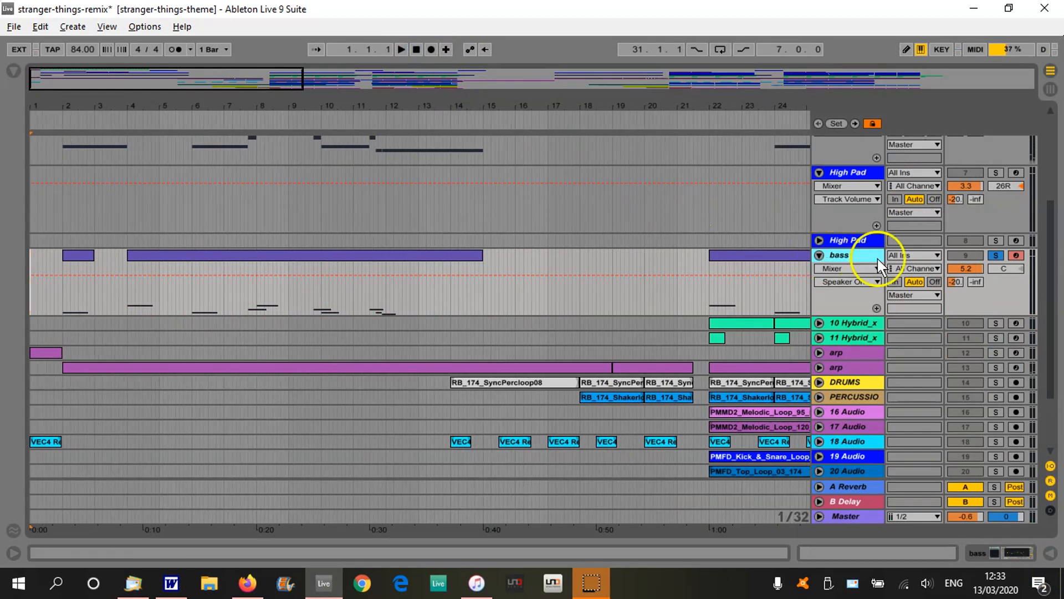
click(996, 255)
click(79, 116)
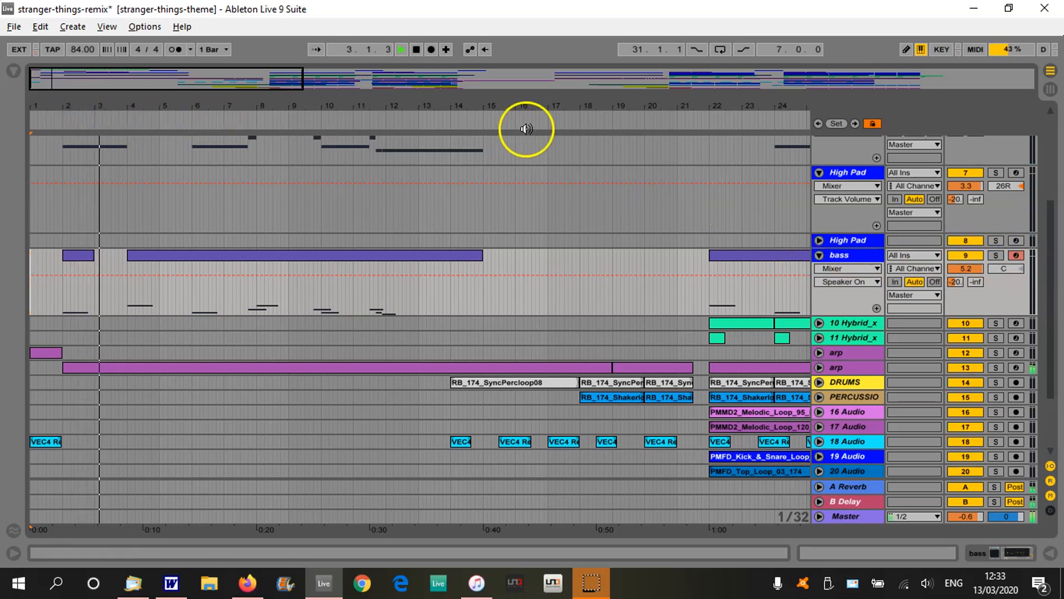
drag(543, 109, 542, 103)
scroll(407, 198, up, 1)
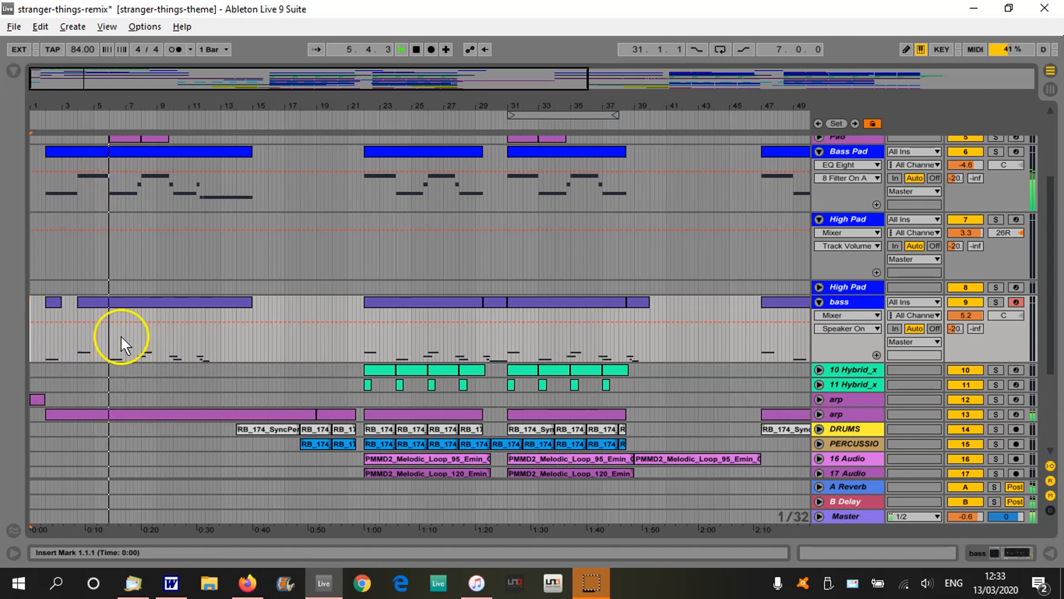
scroll(361, 246, down, 3)
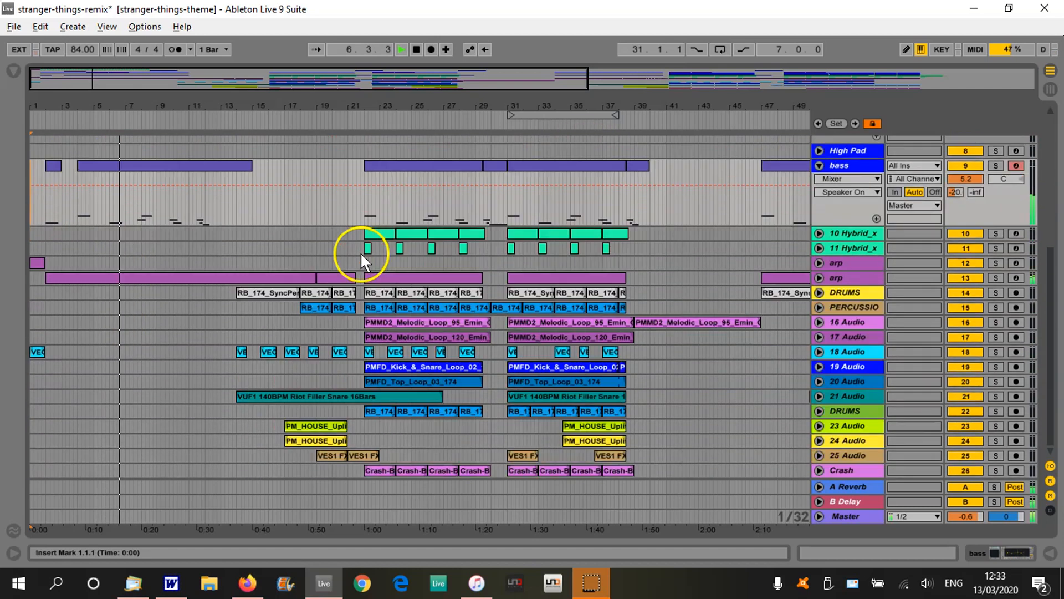
scroll(361, 250, up, 5)
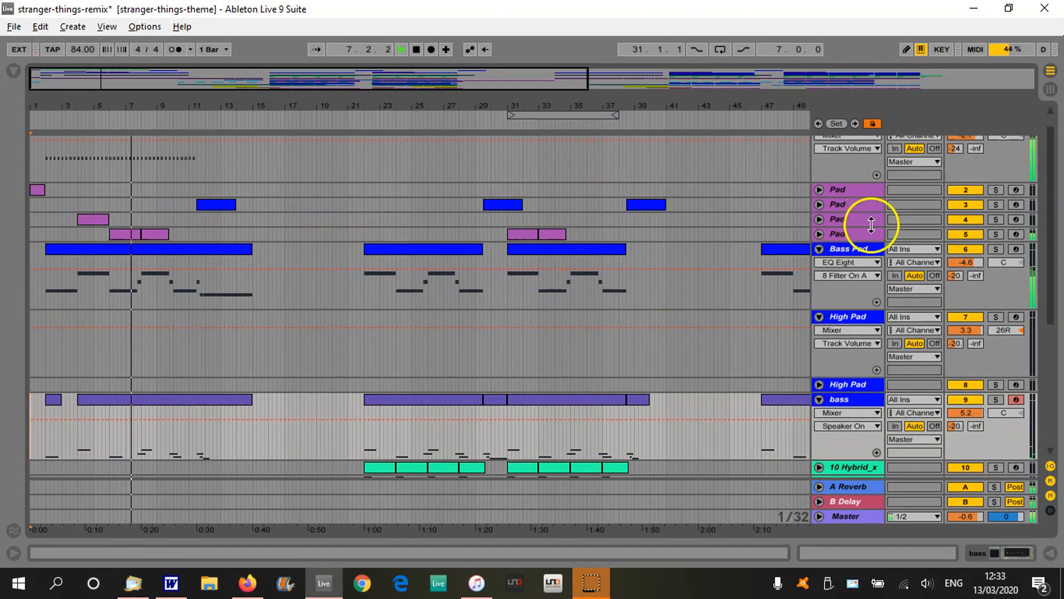
Expand the fourth Pad track, stop playback, and expand the third Pad track to view its Track Volume automation.
click(819, 234)
drag(110, 102, 110, 114)
key(space)
click(818, 219)
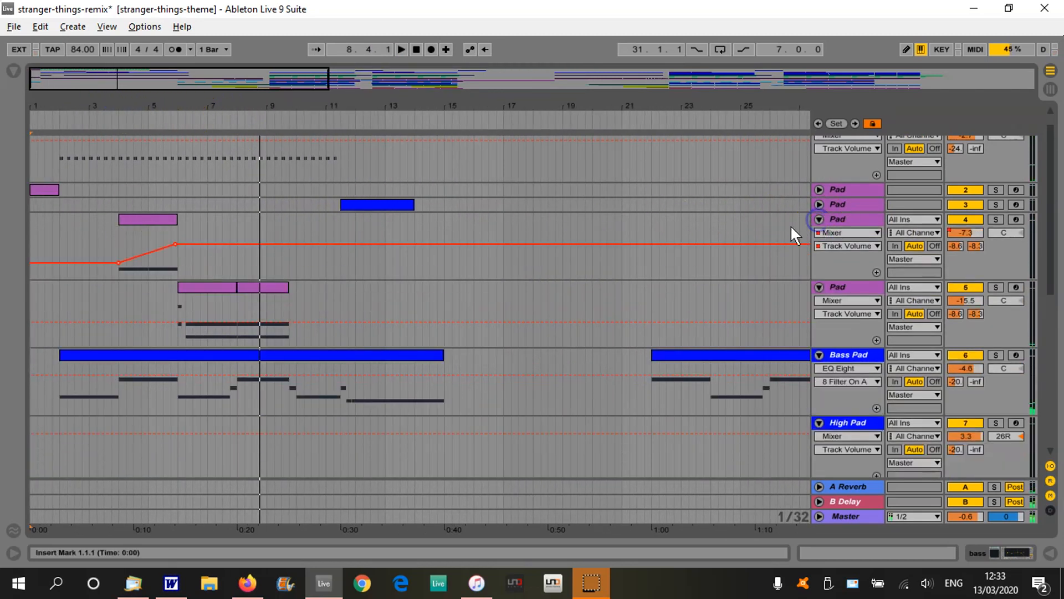
Open the TAL-Elek7ro-II synth of the fourth Pad track, view its preset list at PD Synth Choir XS, and close the synth window.
double_click(854, 286)
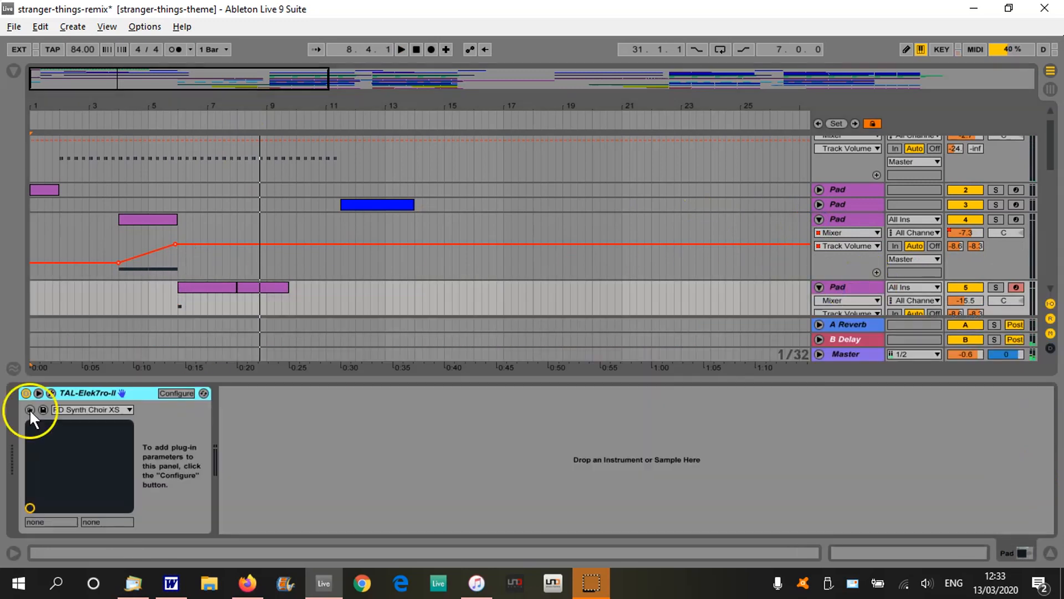
click(50, 390)
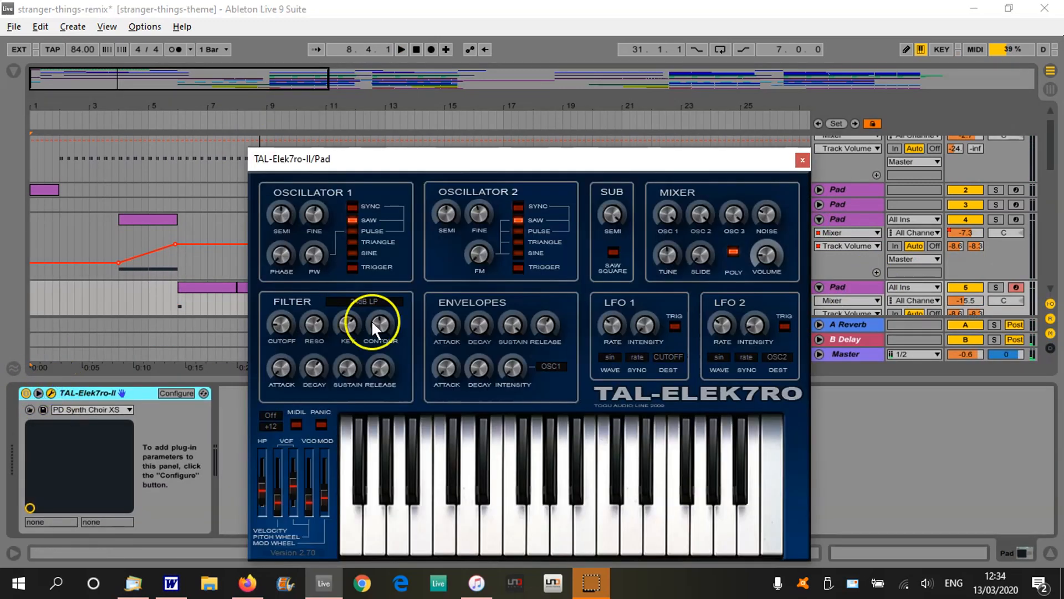
drag(542, 159, 578, 92)
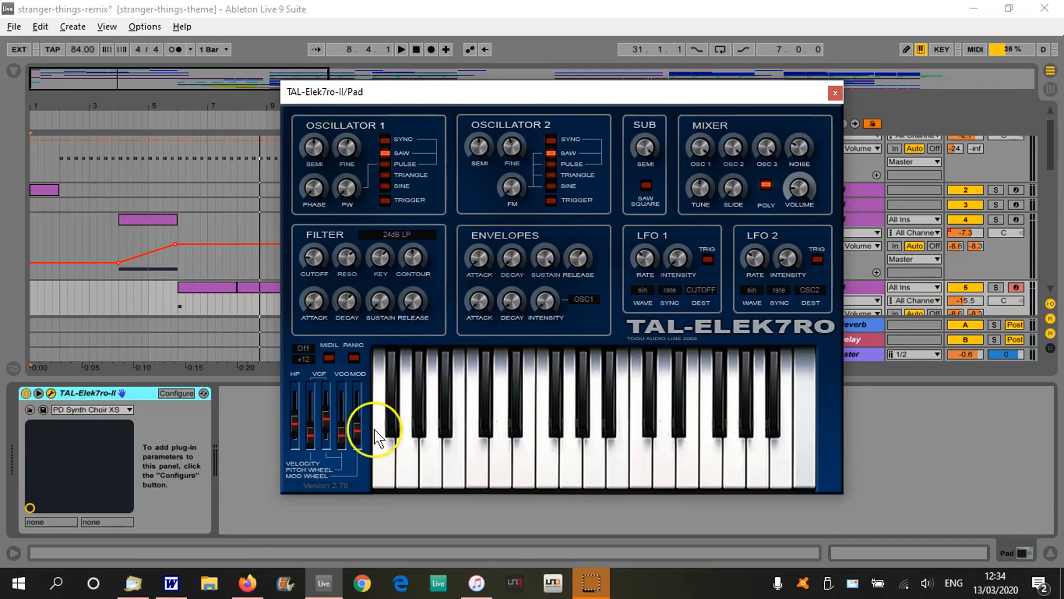
click(104, 411)
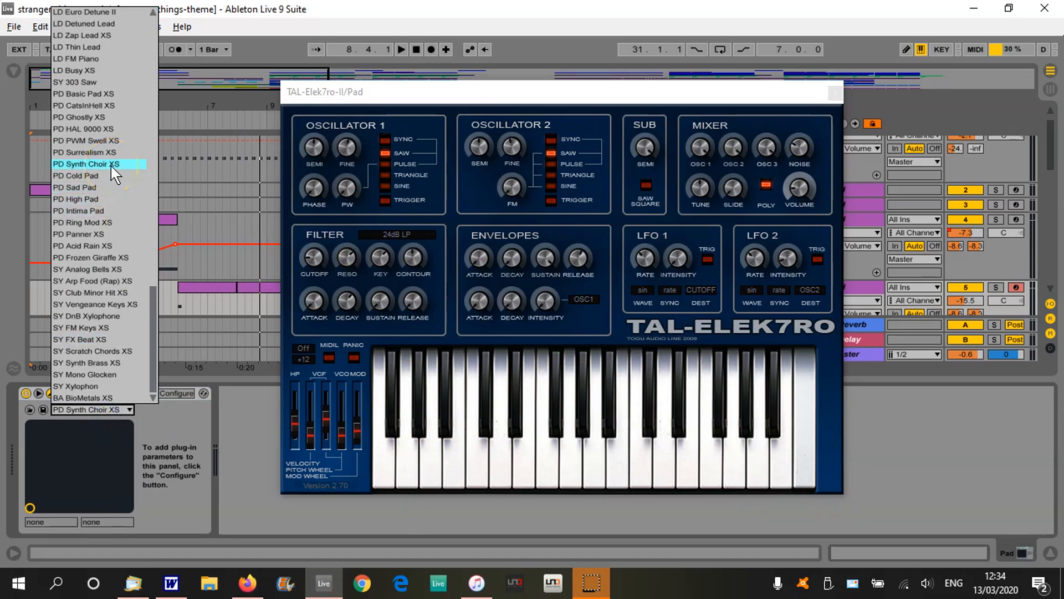
click(836, 92)
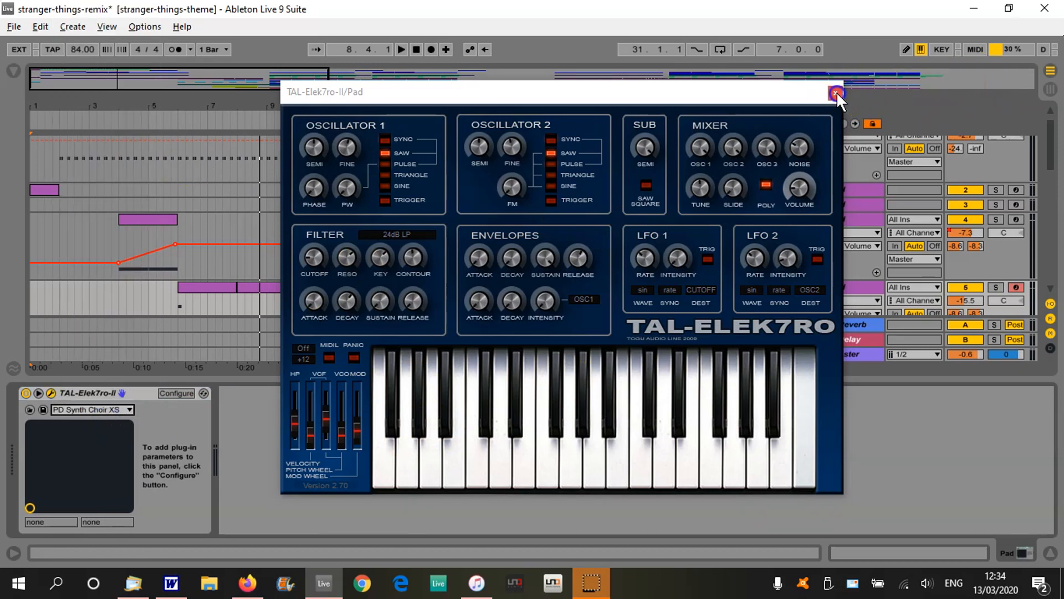
click(834, 92)
Play the fourth Pad track soloed from around bar 6, briefly reopen its TAL-Elek7ro-II synth, and stop playback.
scroll(564, 156, down, 1)
scroll(564, 156, down, 2)
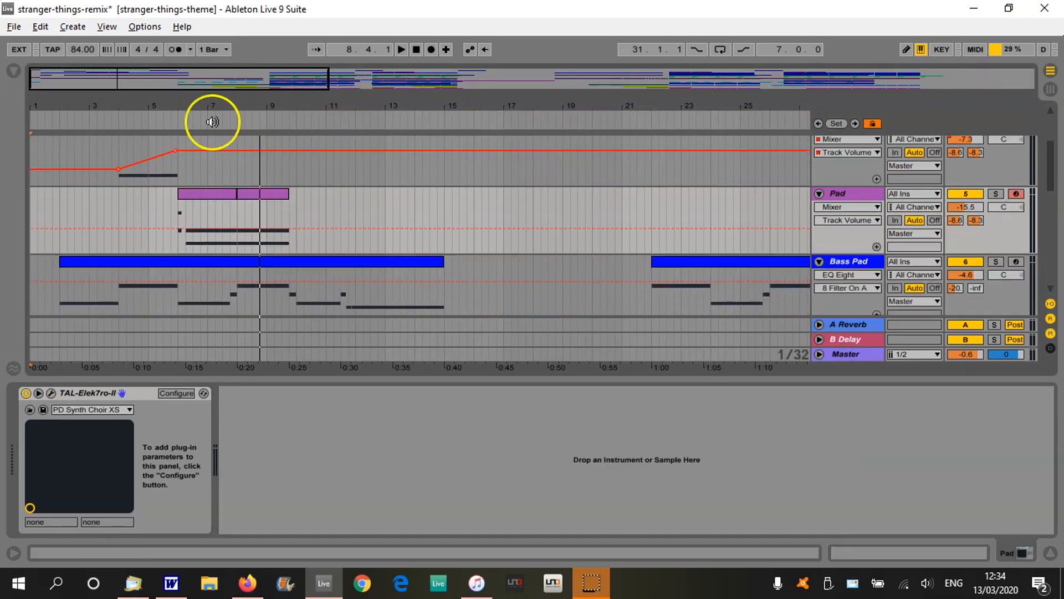
click(174, 120)
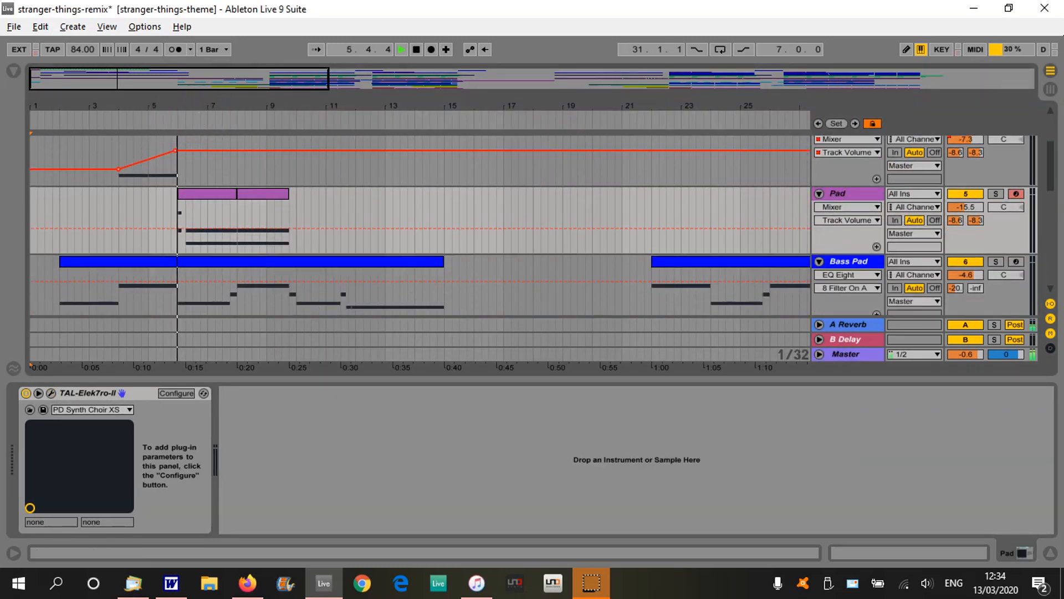
click(995, 193)
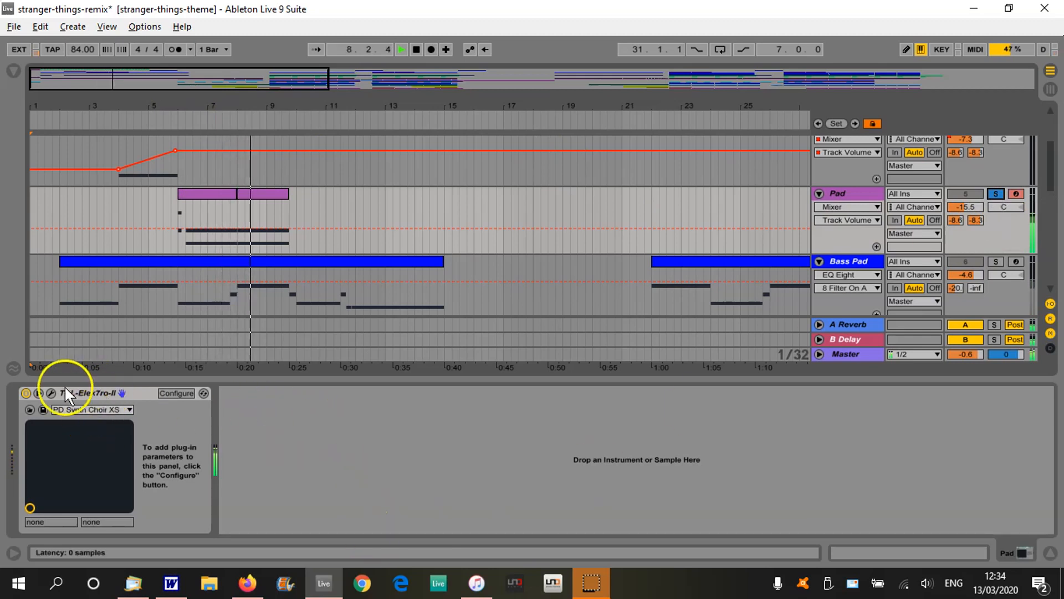
click(52, 393)
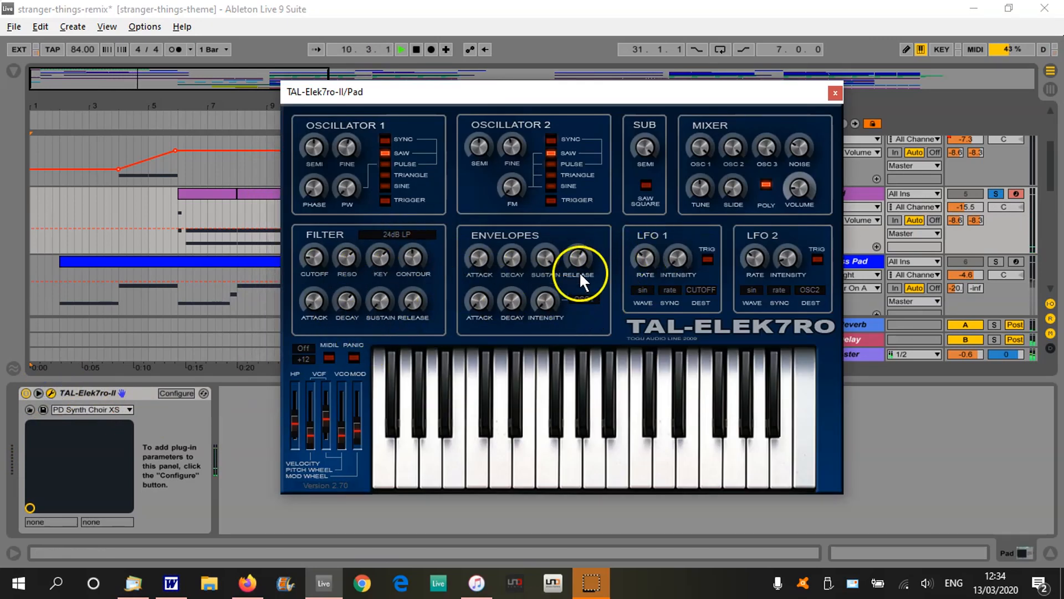
click(835, 93)
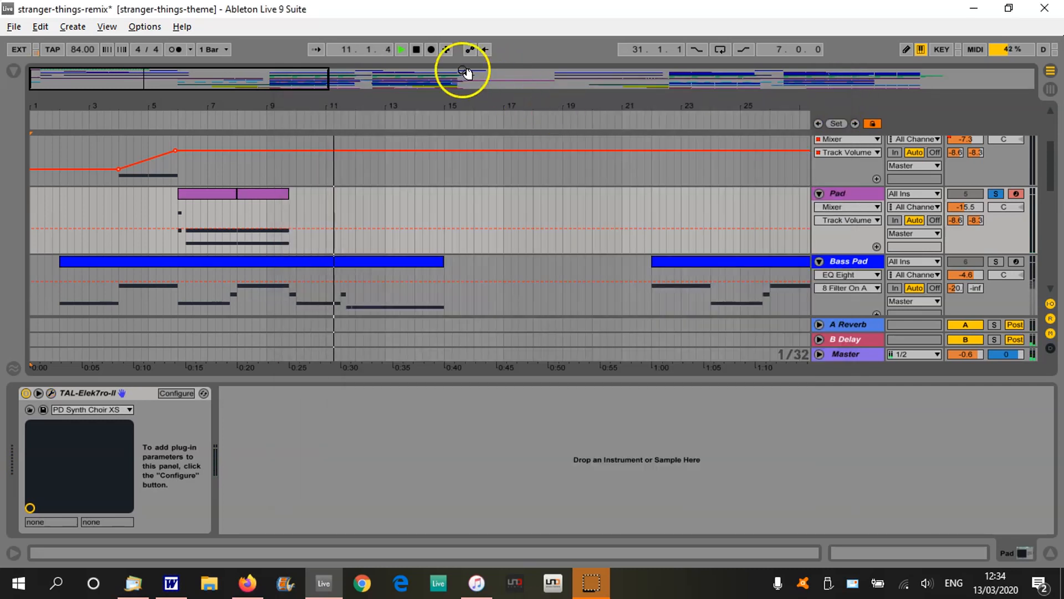
click(415, 49)
Hide the device view and collapse all tracks for an overview of the arrangement's first 48 bars.
drag(425, 98, 421, 102)
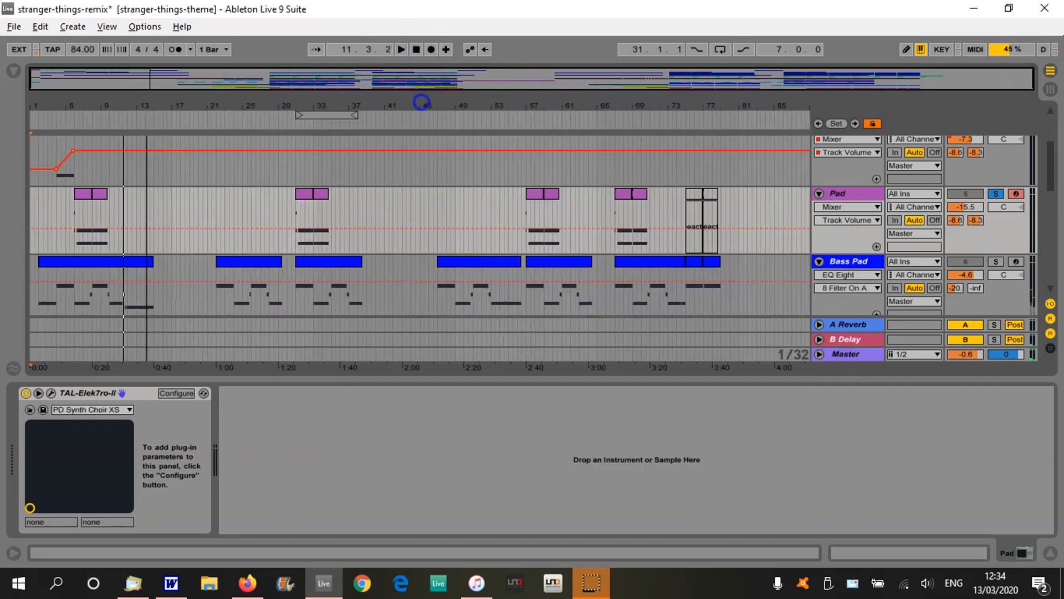
click(1046, 554)
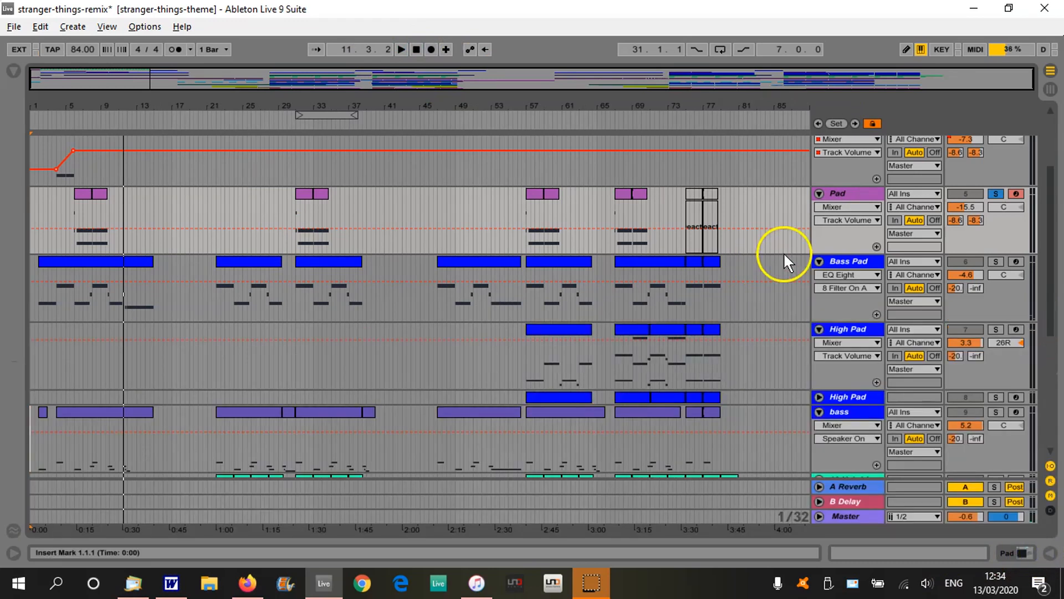
alt+click(819, 261)
click(181, 107)
drag(144, 104, 141, 102)
Unsolo the fourth Pad track and play the full mix from around bar 11 into the build-up at bar 14.
click(218, 122)
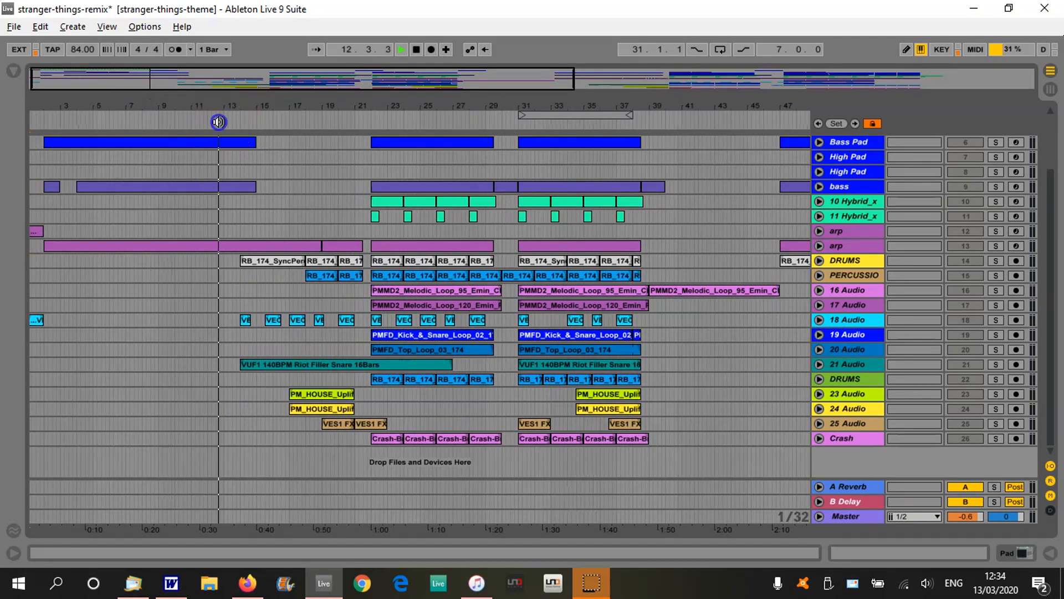
scroll(965, 222, up, 5)
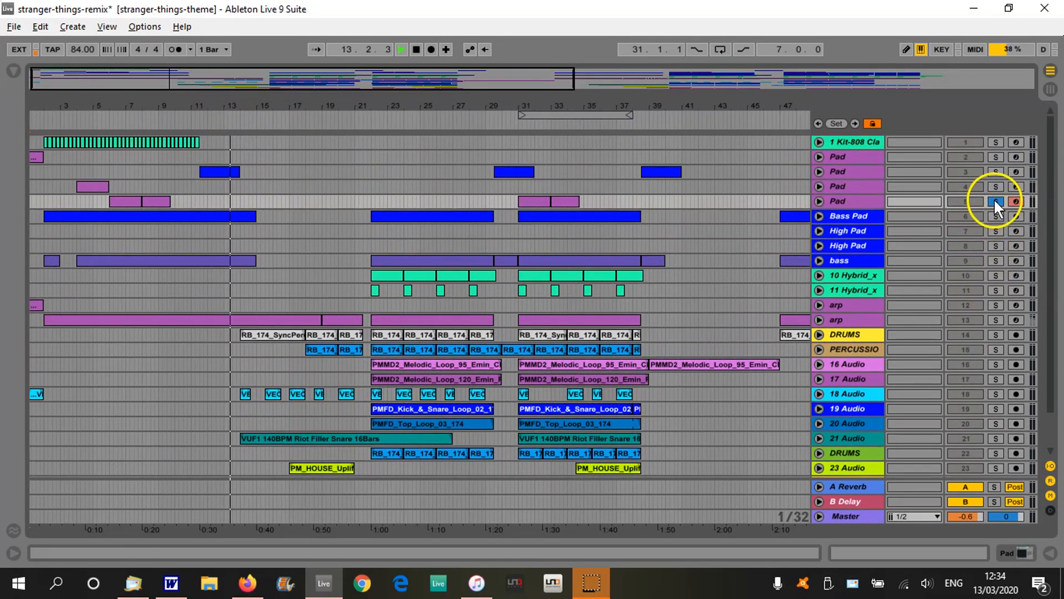
click(996, 202)
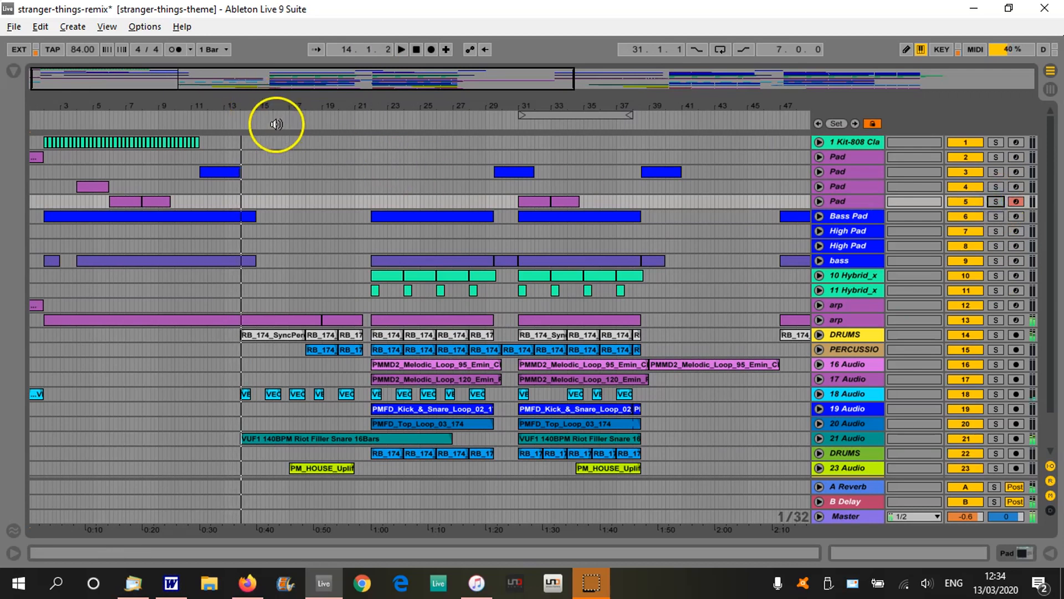
click(190, 114)
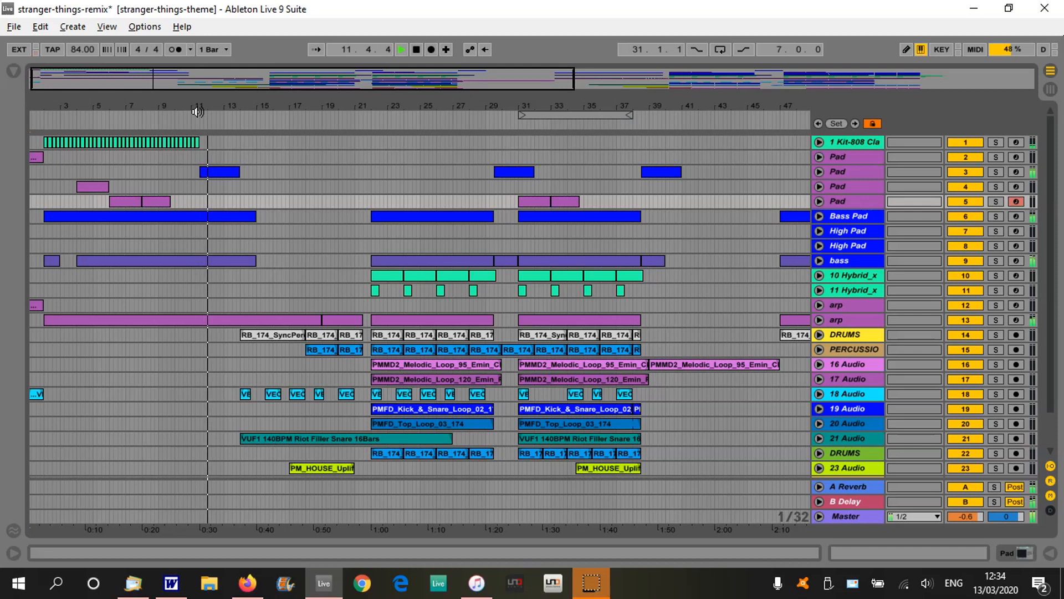
mouse_move(242, 107)
mouse_down()
mouse_move(230, 100)
mouse_move(231, 111)
mouse_up()
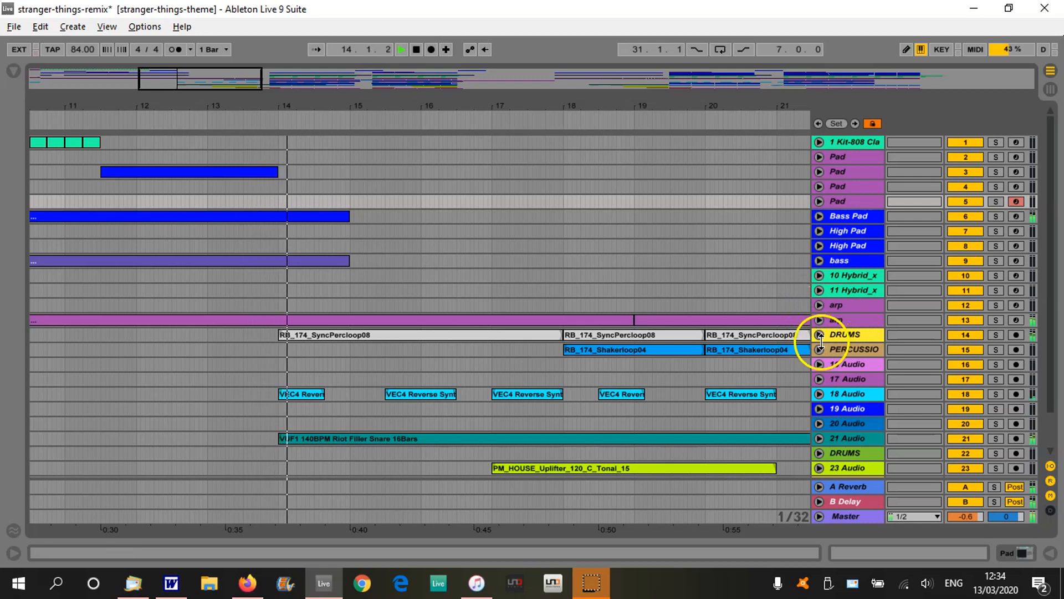
Expand and solo the first DRUMS track from bar 14, followed by the reverse synth clips on 18 Audio, to hear each alone.
click(820, 334)
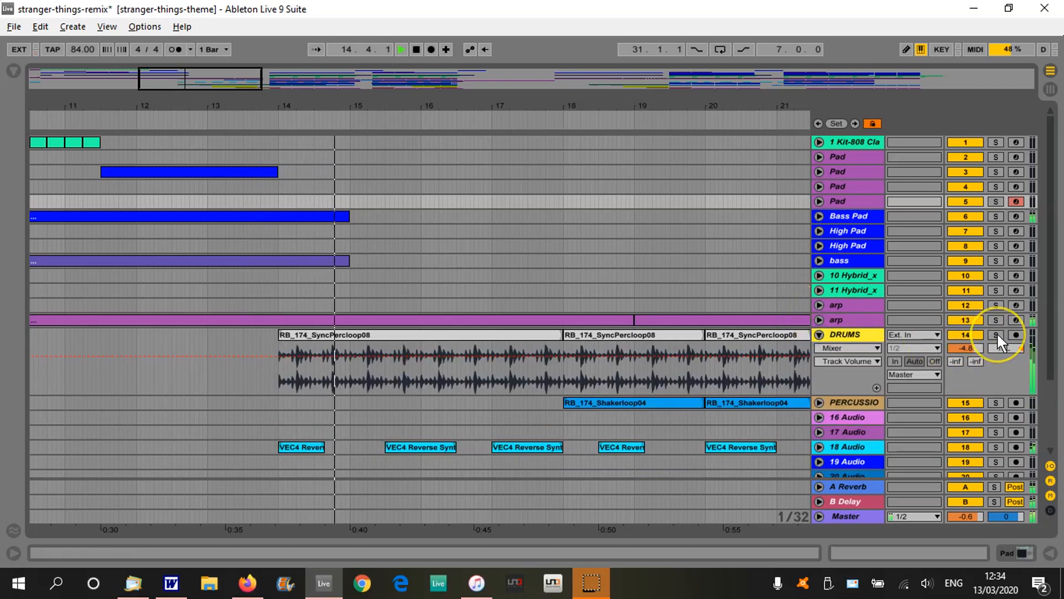
scroll(646, 361, down, 6)
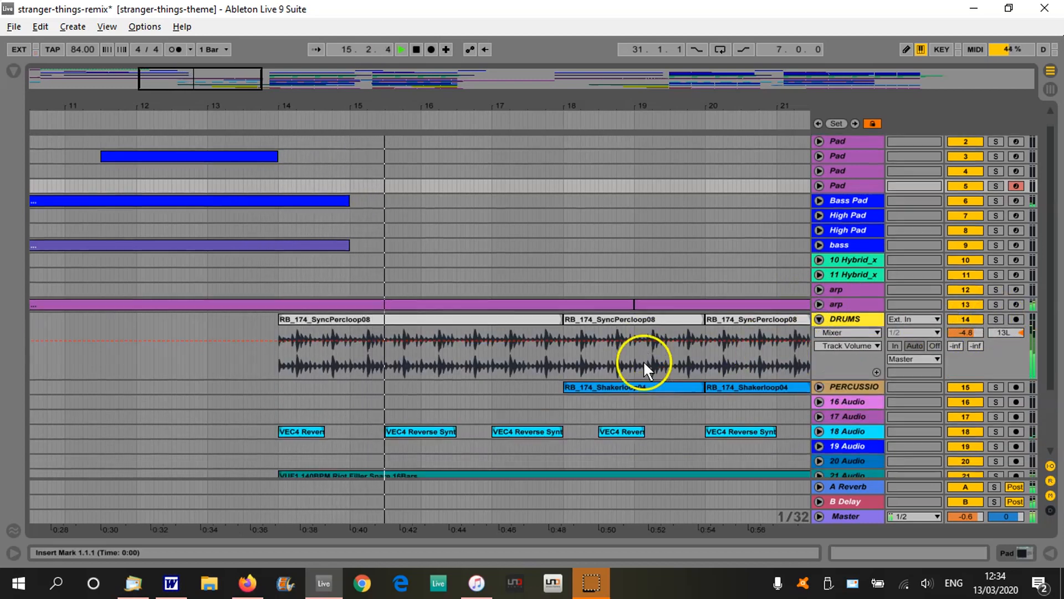
click(996, 240)
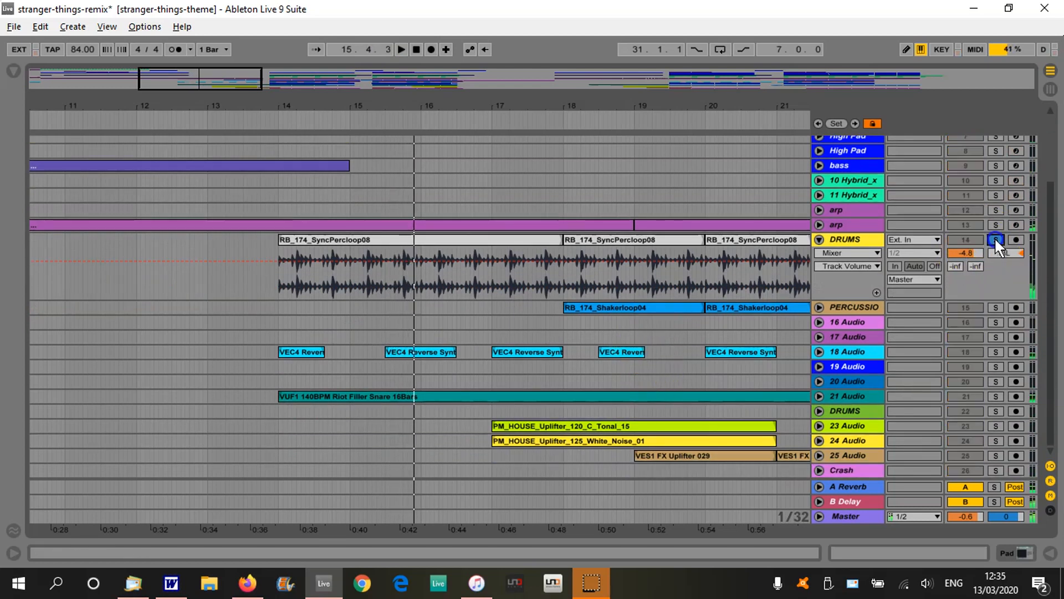
click(272, 118)
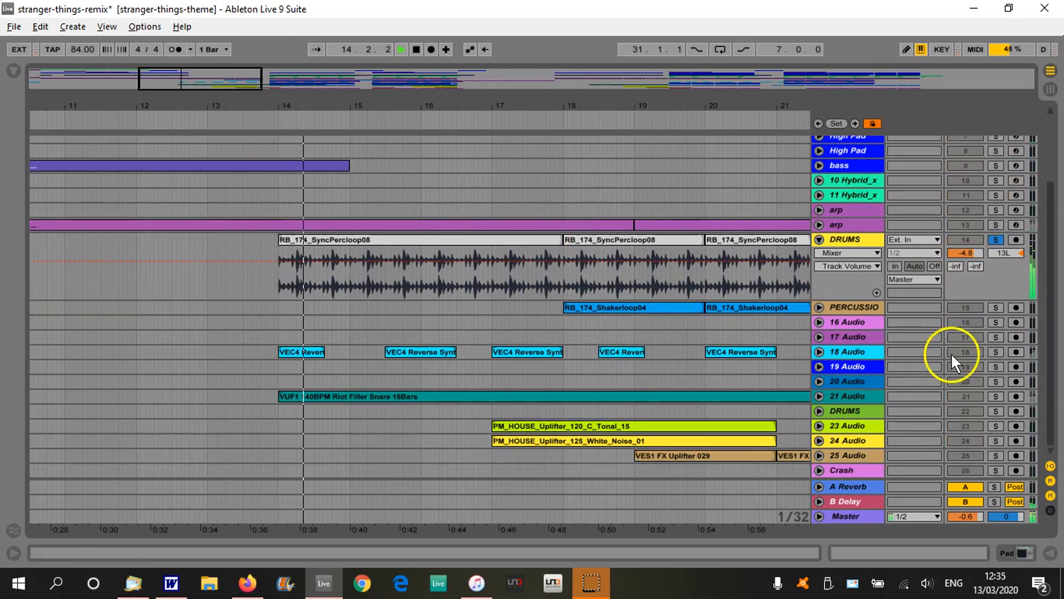
click(819, 351)
click(996, 351)
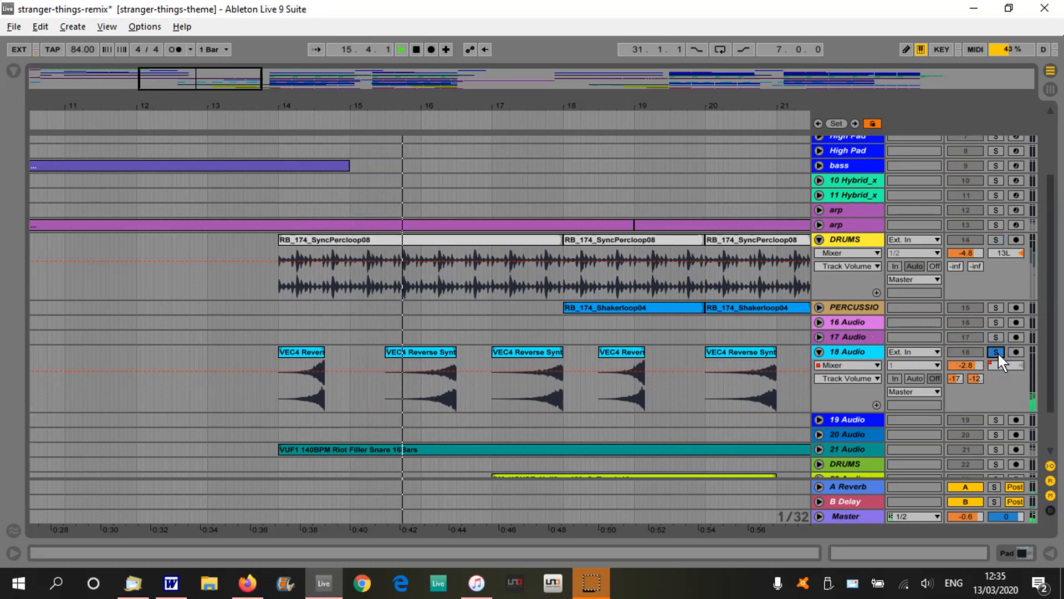
Solo and expand 21 Audio to hear its Riot Filler Snare build-up, stop playback, and examine the whole waveform.
scroll(992, 361, down, 1)
scroll(992, 361, down, 2)
click(995, 396)
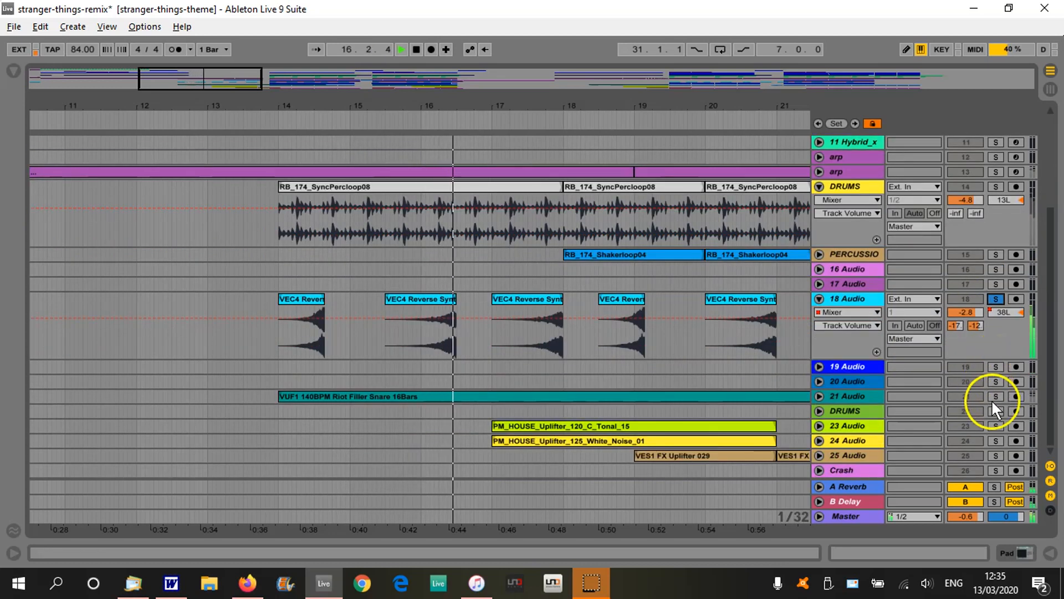
click(818, 396)
key(space)
drag(617, 107, 611, 100)
scroll(672, 261, down, 3)
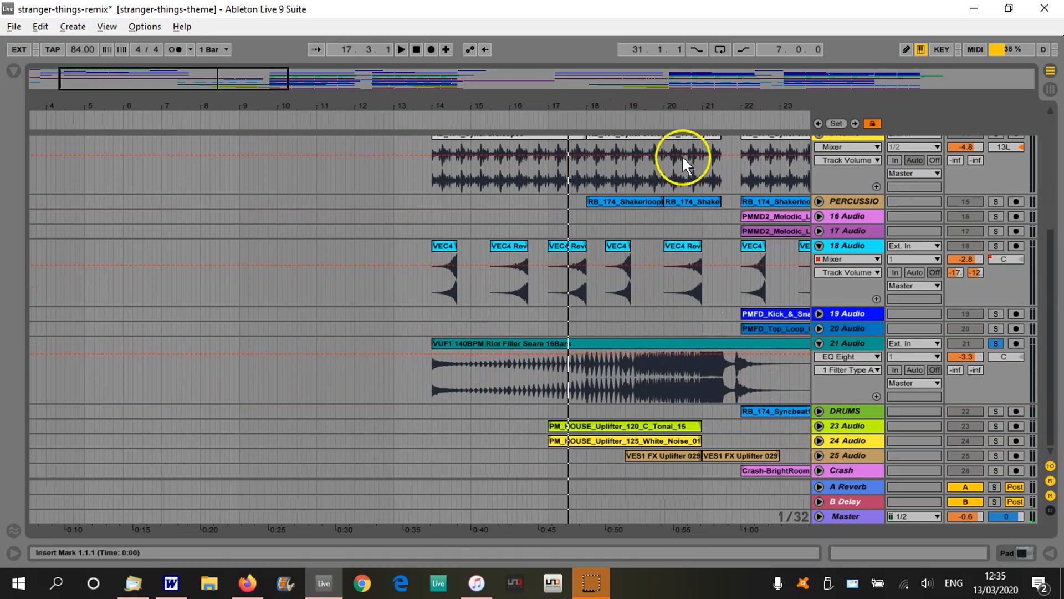
Expand 23 Audio and 24 Audio, audition the tonal and white-noise uplifters soloed in turn from bar 17, stop playback and unsolo.
drag(665, 91, 653, 188)
click(819, 425)
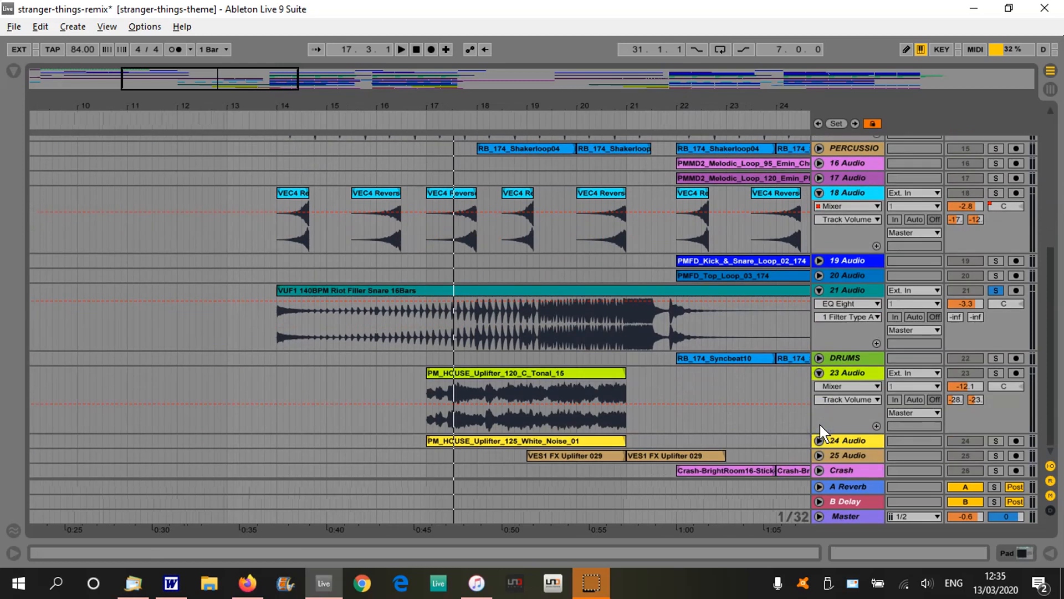
click(818, 438)
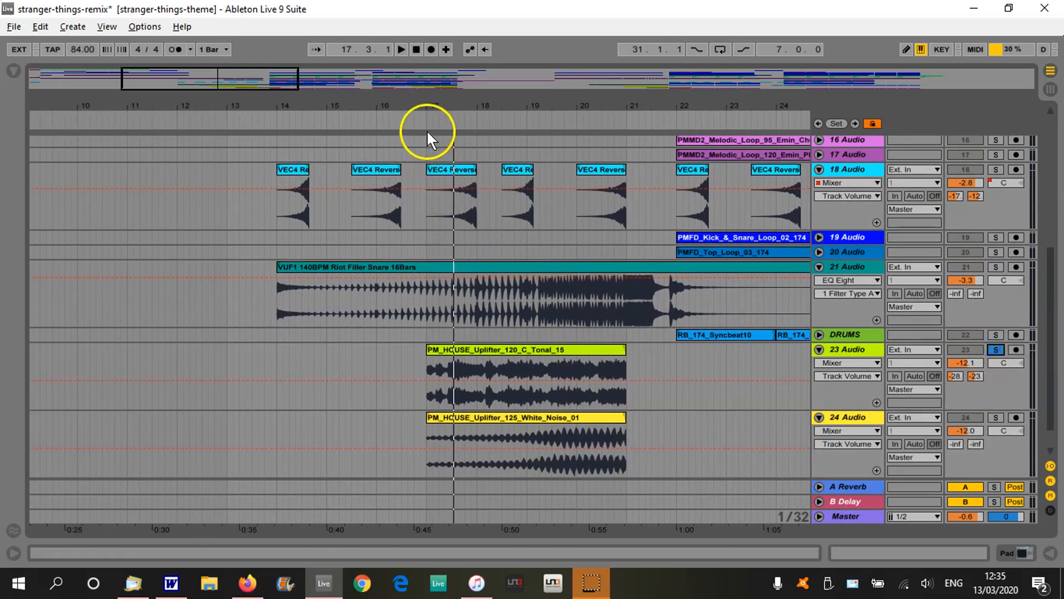
click(425, 116)
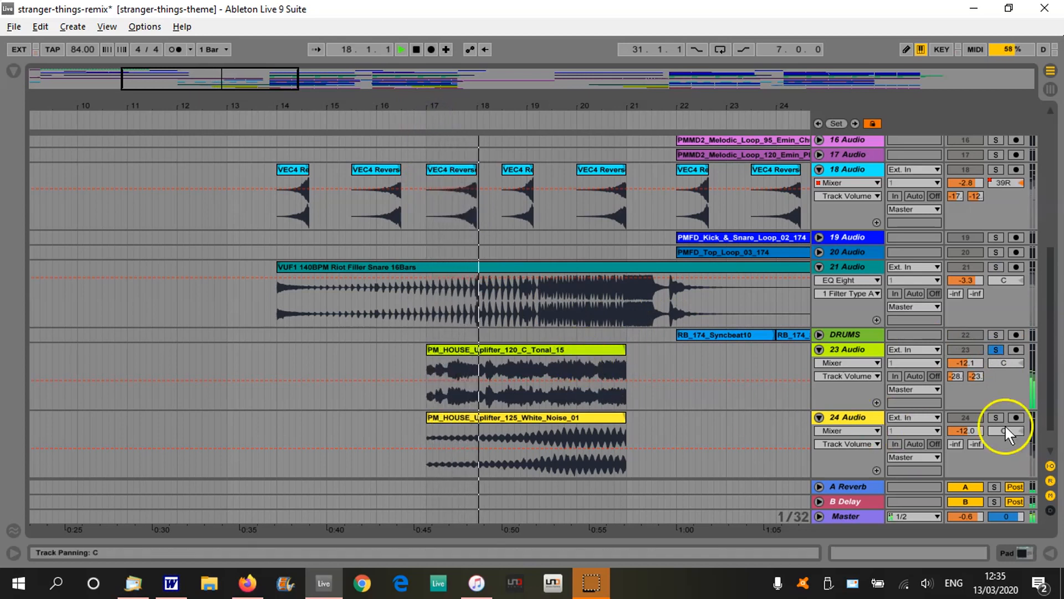
click(996, 417)
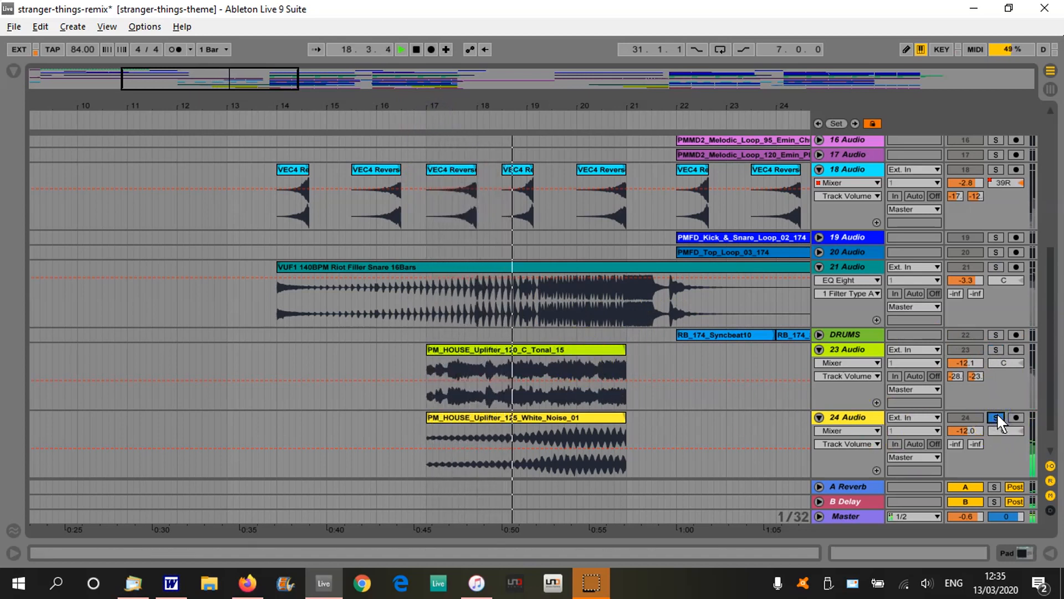
key(space)
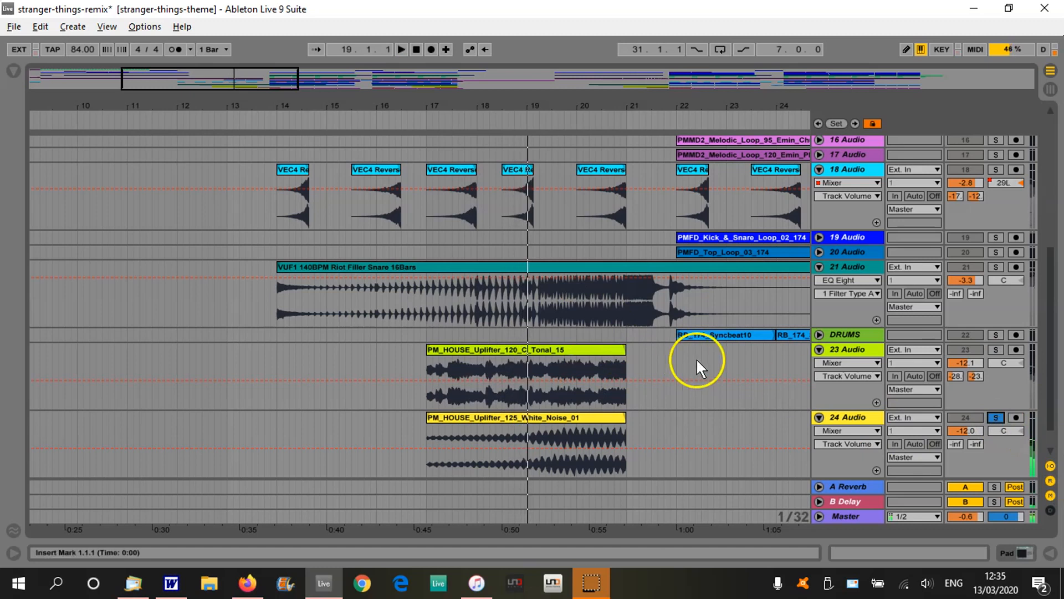
click(996, 417)
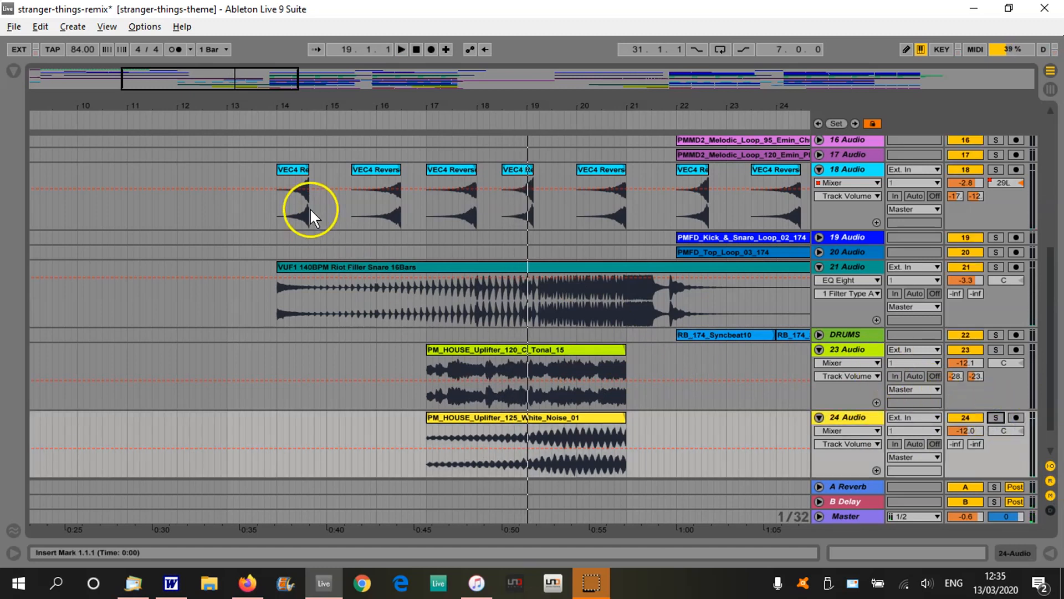
Play the full mix from bar 14 through the build-up to bar 22, expanding 25 Audio to view its VES1 FX Uplifter clips.
click(276, 129)
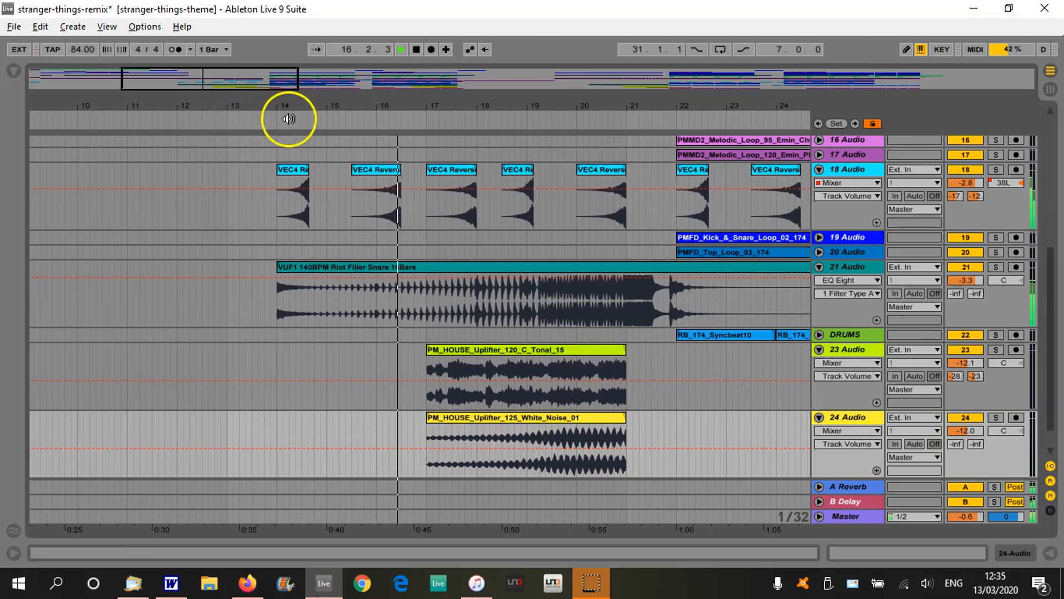
drag(531, 102, 520, 98)
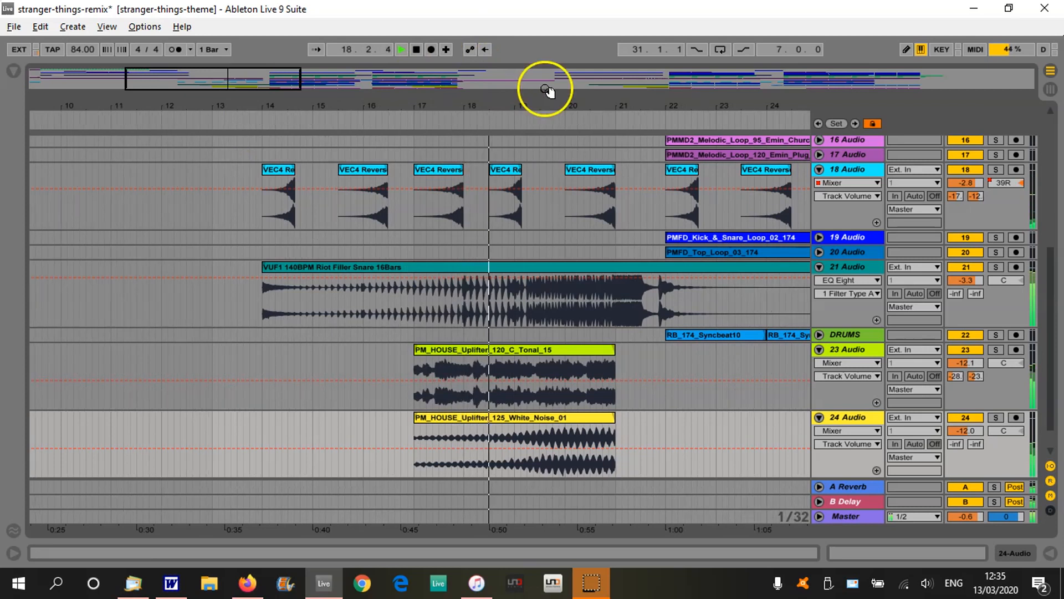
drag(560, 99, 564, 95)
scroll(819, 341, down, 1)
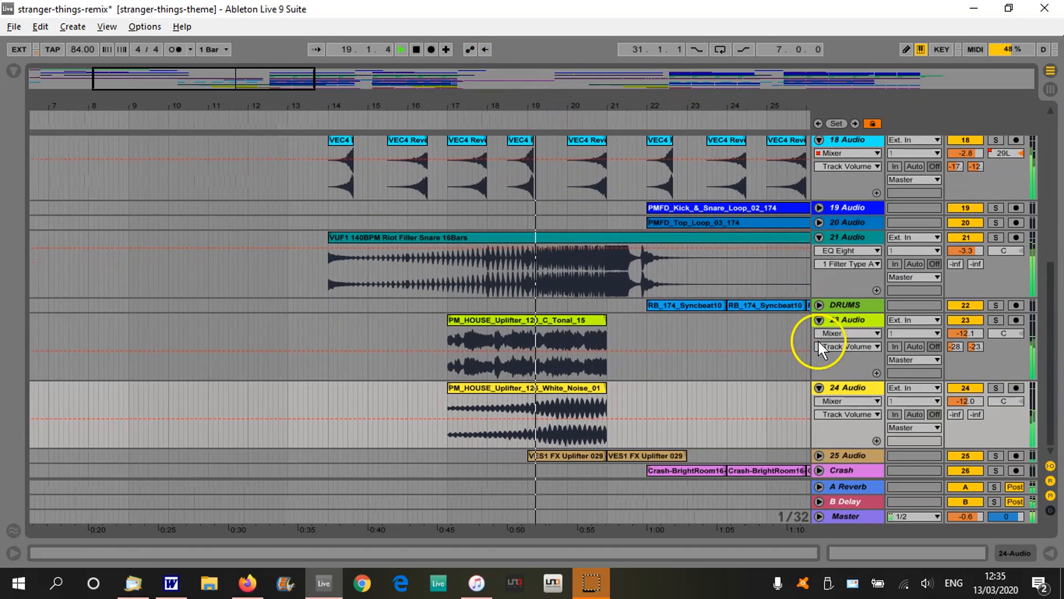
click(819, 455)
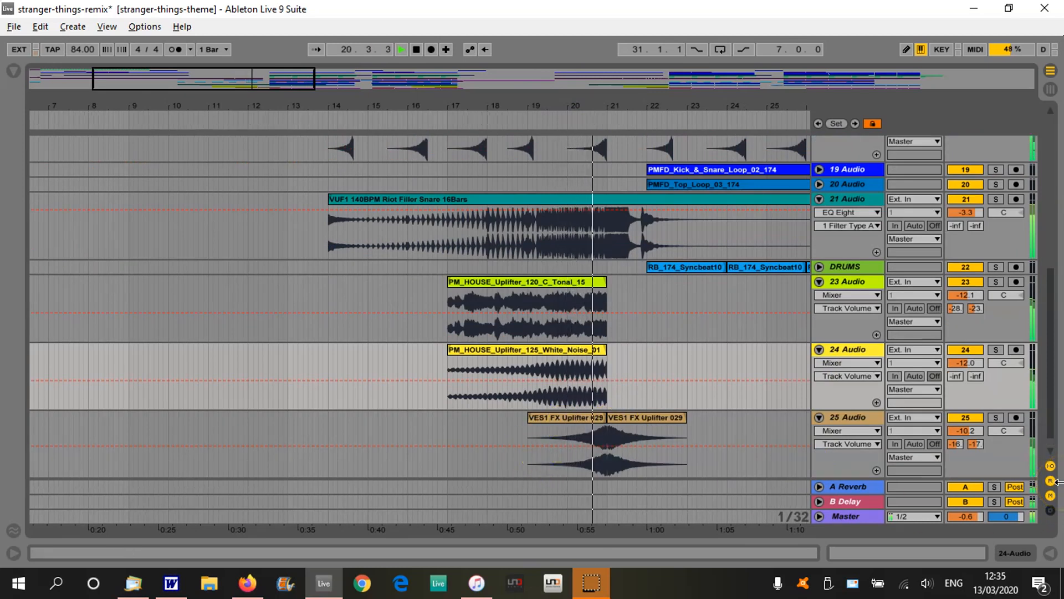
drag(732, 94, 734, 101)
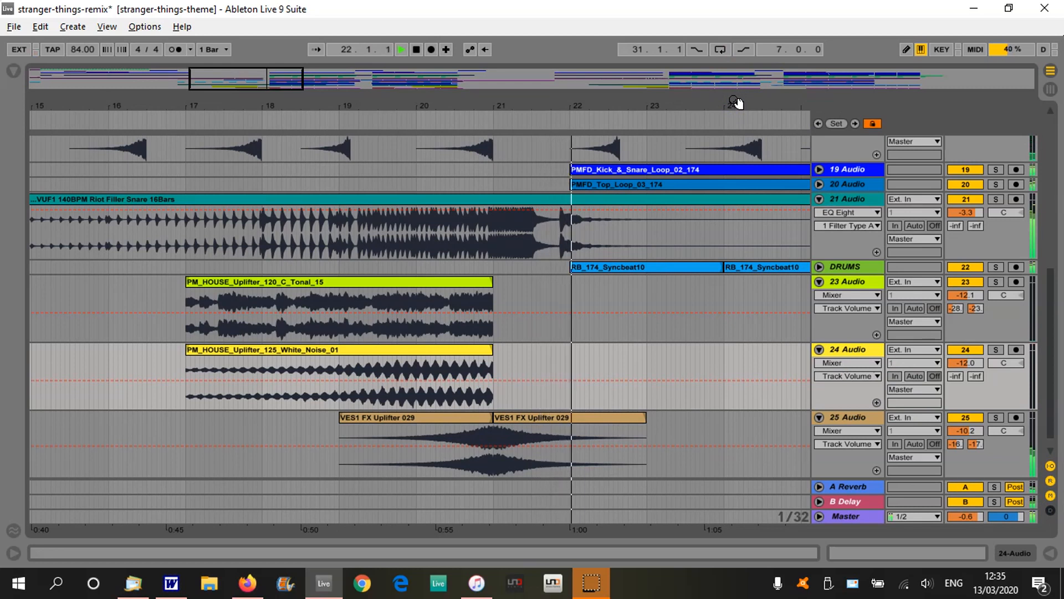
Stop the full mix, solo 25 Audio, and play its VES1 FX Uplifter clips alone from bar 20.
click(418, 49)
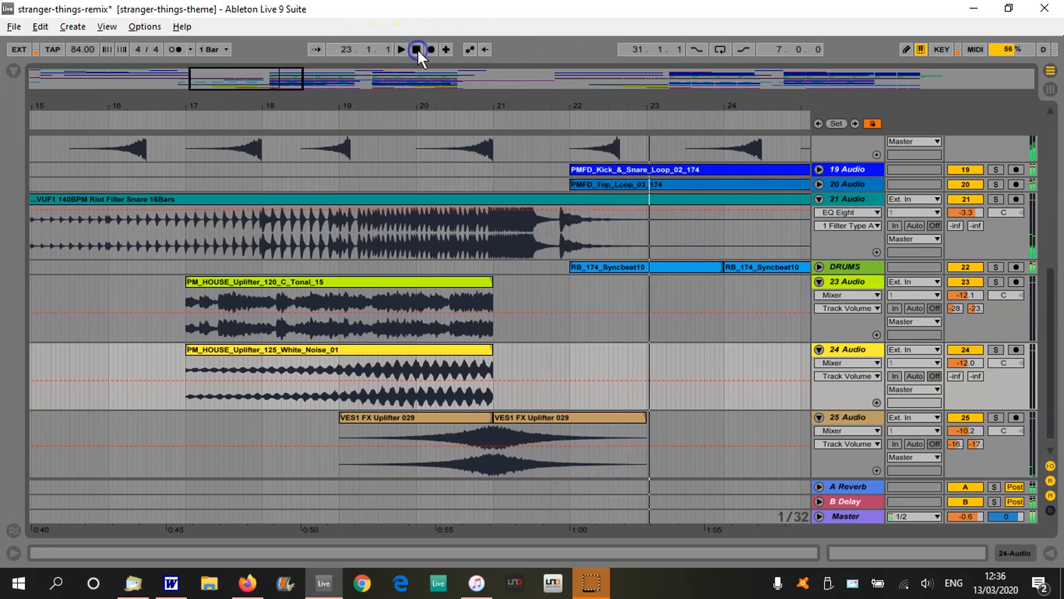
click(996, 418)
click(423, 113)
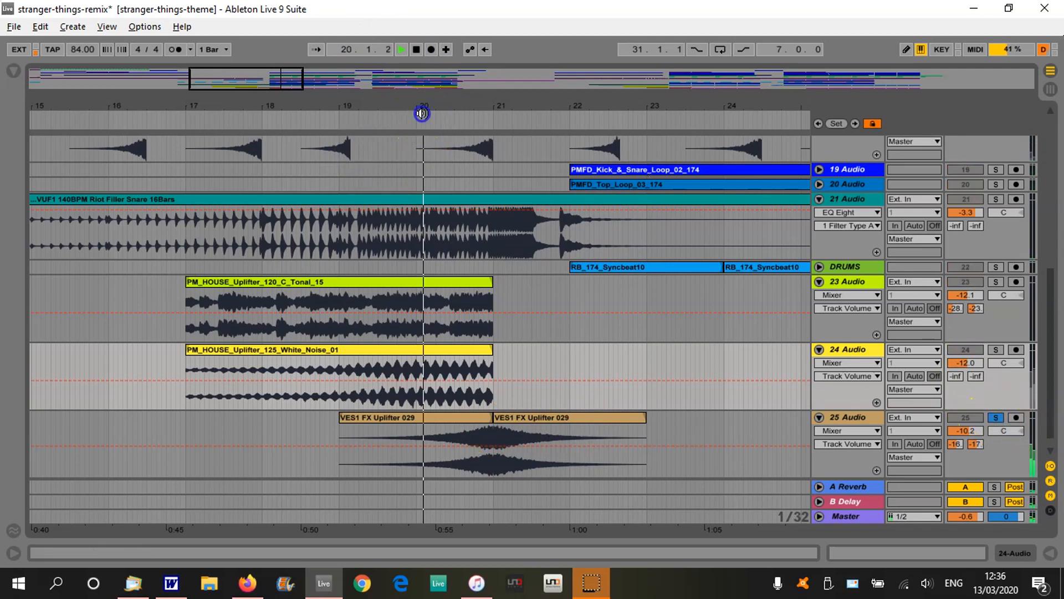
Stop playback, inspect the device chains of 23 Audio, 24 Audio and 25 Audio for effects, and close the device view.
double_click(855, 283)
key(space)
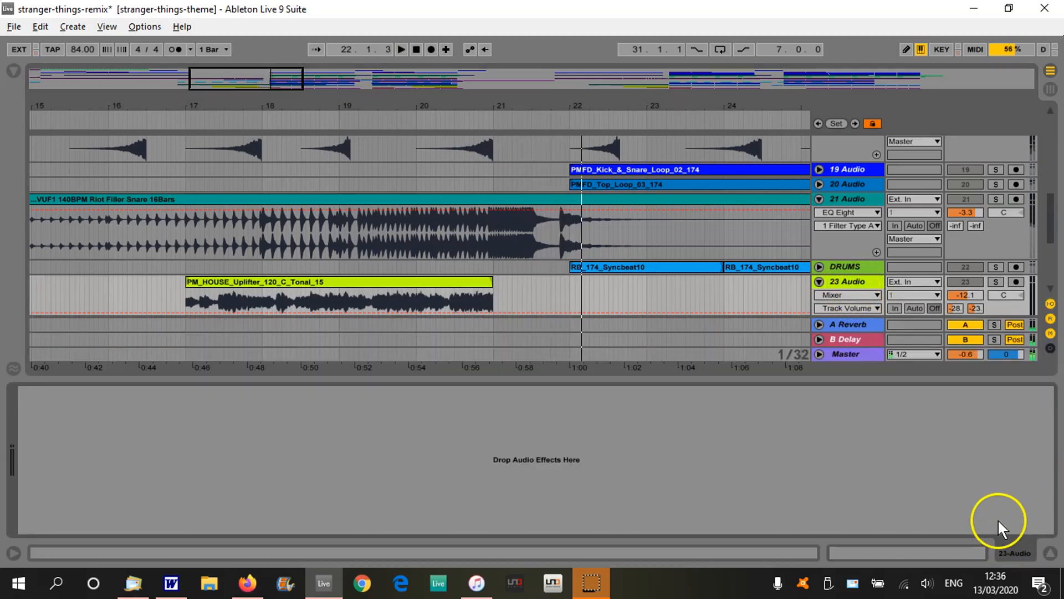
click(1049, 553)
double_click(856, 349)
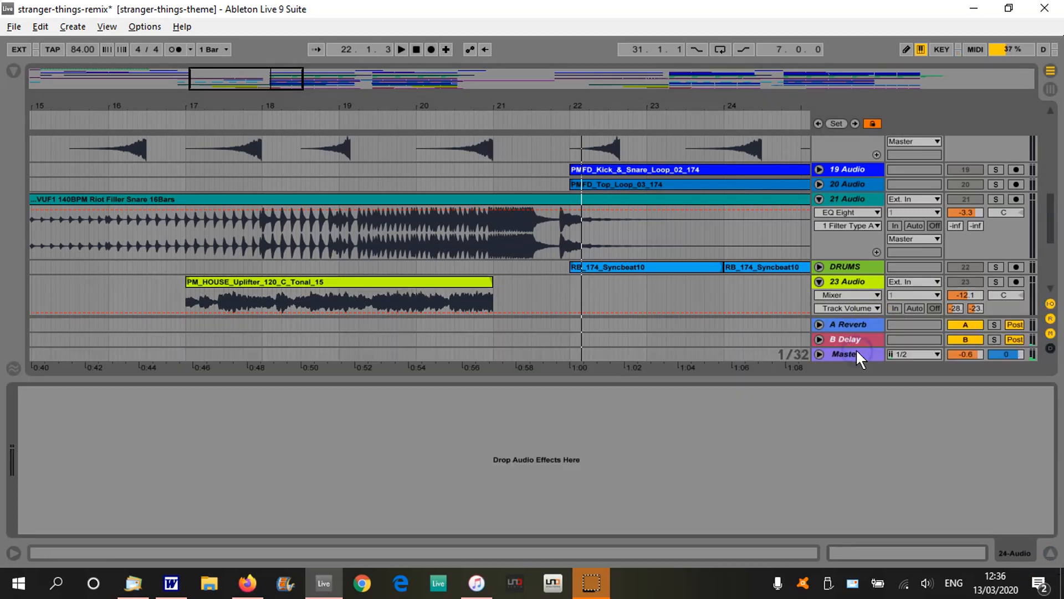
scroll(844, 278, down, 1)
scroll(829, 285, down, 1)
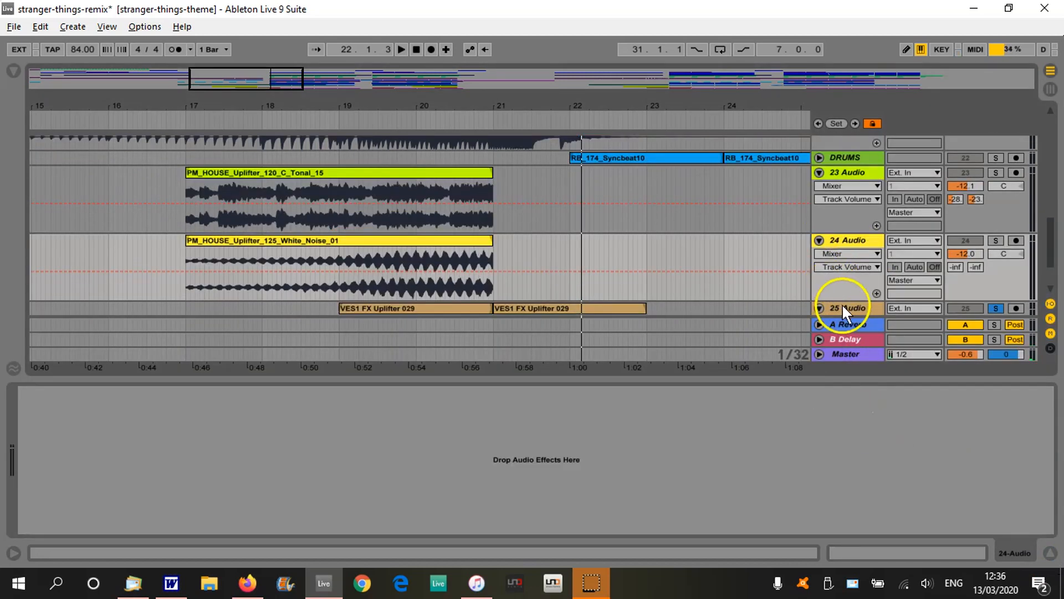
click(843, 304)
click(1049, 553)
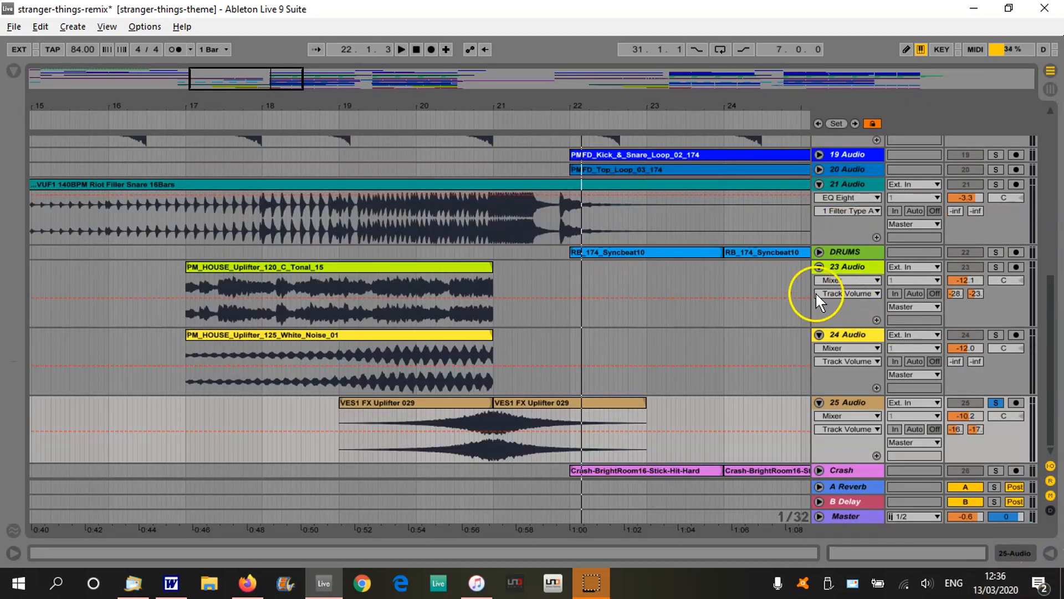
Replay the soloed 25 Audio uplifter from late in bar 20 across the join between its two clips at bar 21.
scroll(829, 244, up, 3)
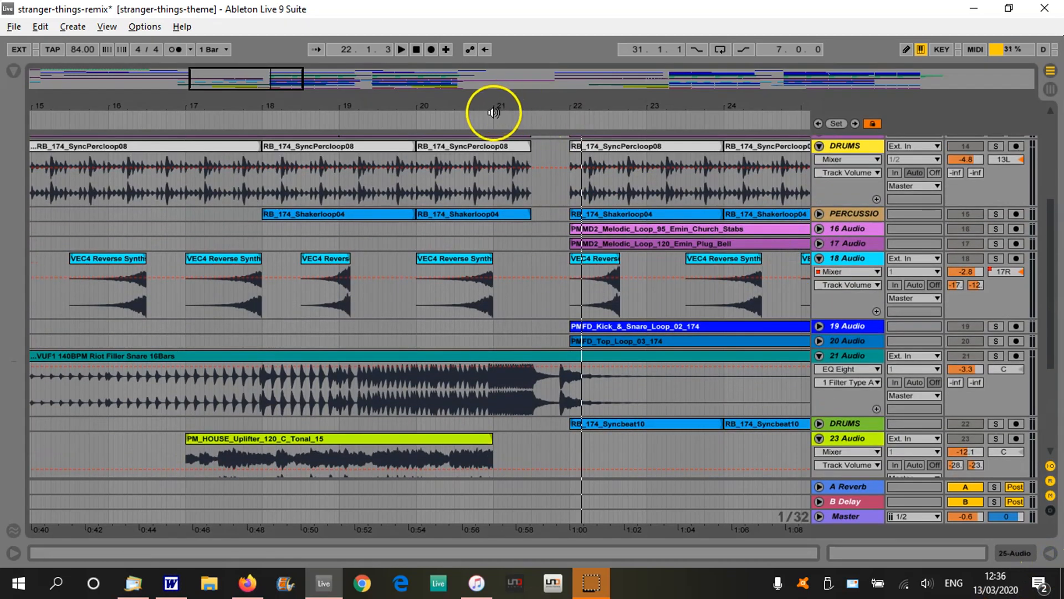
click(475, 118)
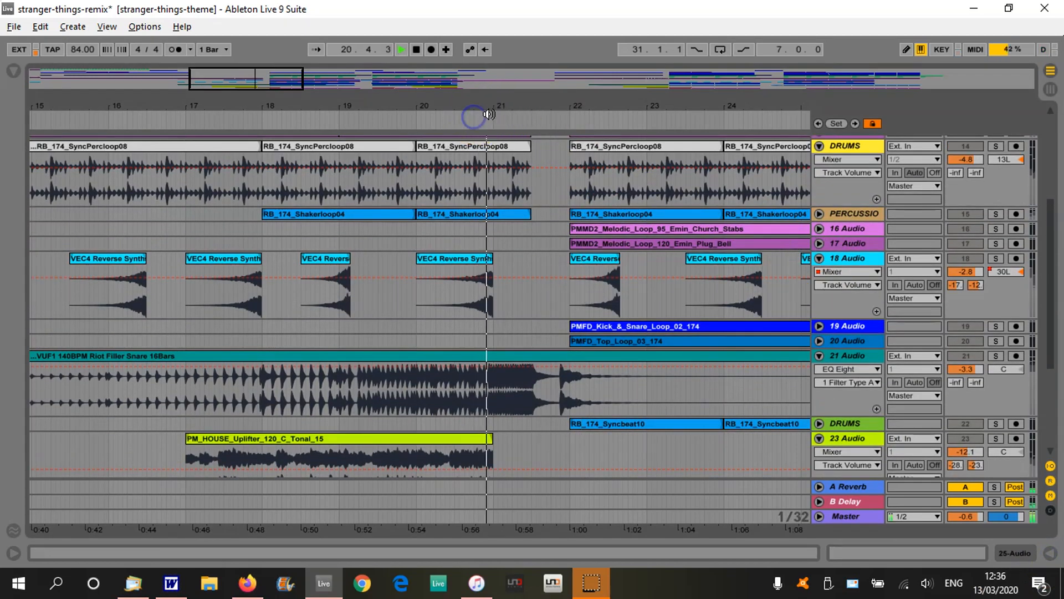
drag(497, 104, 499, 109)
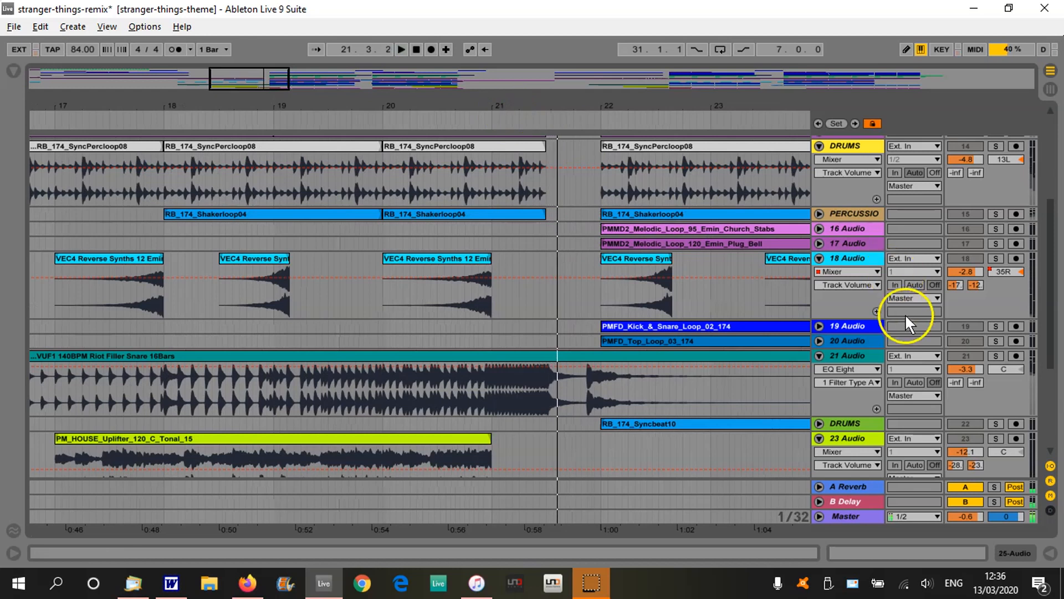
Unsolo 25 Audio and play the full mix from bar 21 into the drop at bar 22, surveying its tracks.
scroll(975, 388, down, 3)
click(995, 434)
click(496, 114)
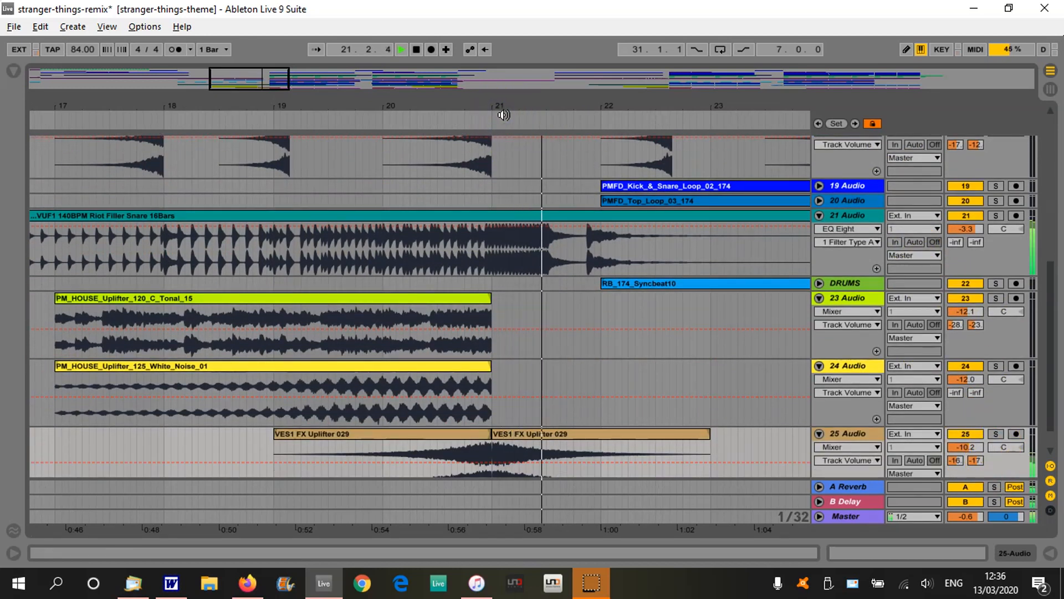
scroll(697, 184, up, 3)
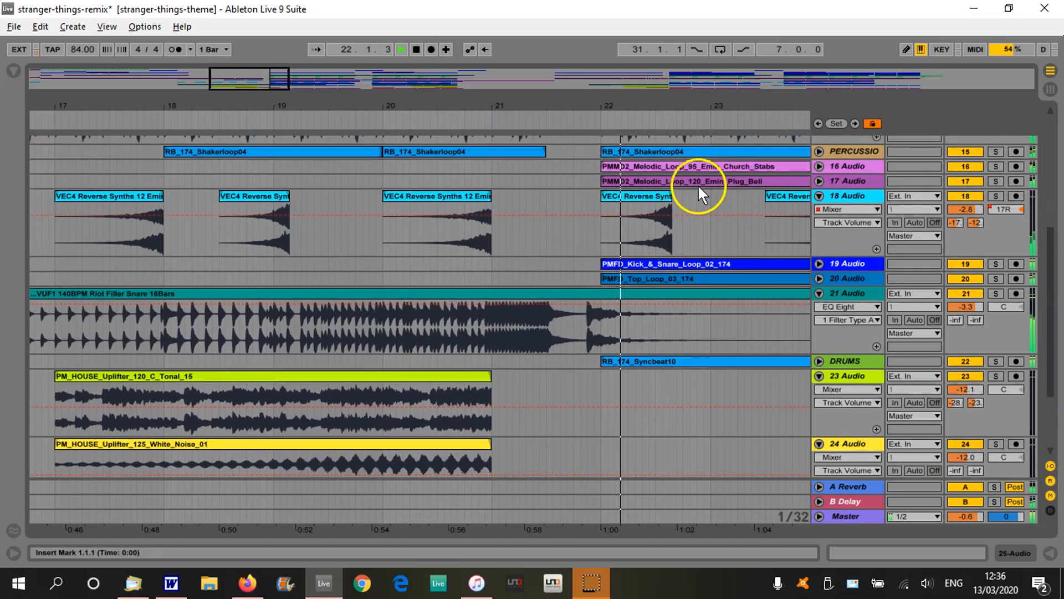
drag(679, 105, 684, 106)
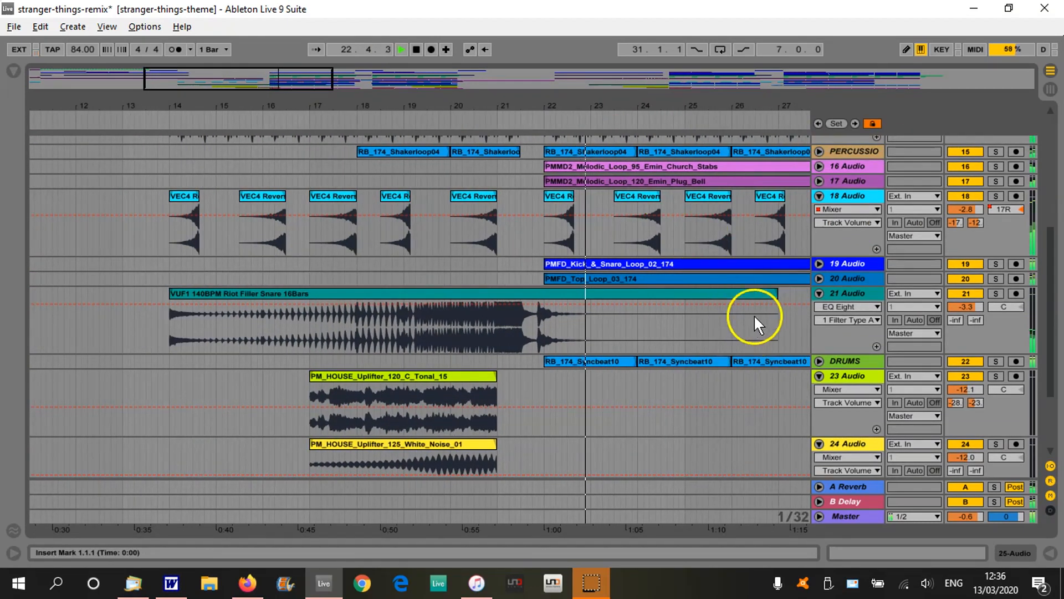
scroll(807, 328, up, 8)
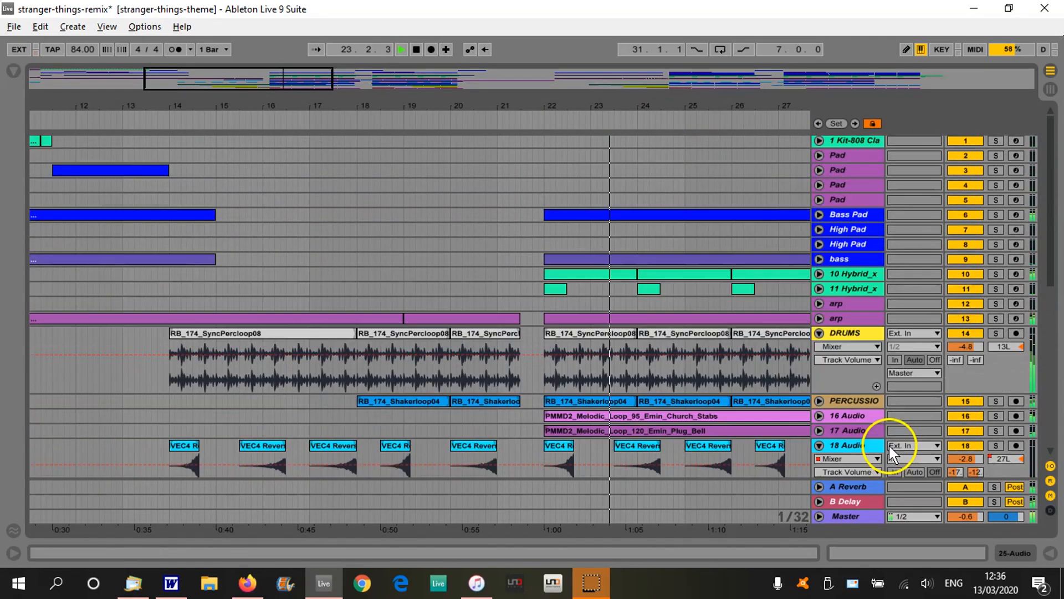
mouse_move(617, 111)
mouse_down()
mouse_move(617, 94)
mouse_move(625, 104)
mouse_up()
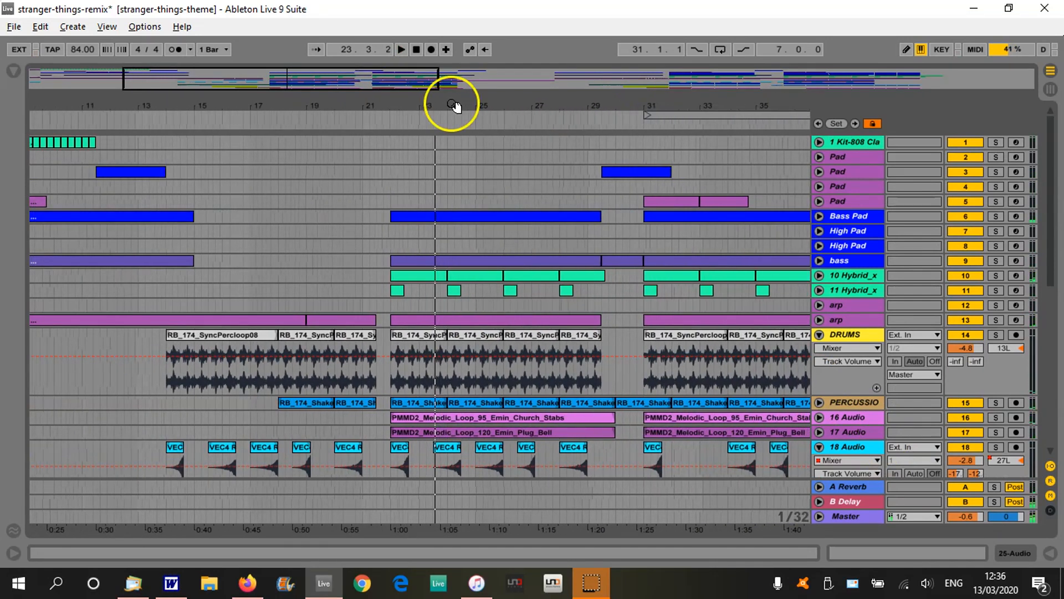
Expand the Bass Pad and bass tracks and compare their MIDI notes in the intro and the drop sections.
click(818, 217)
drag(496, 113, 499, 105)
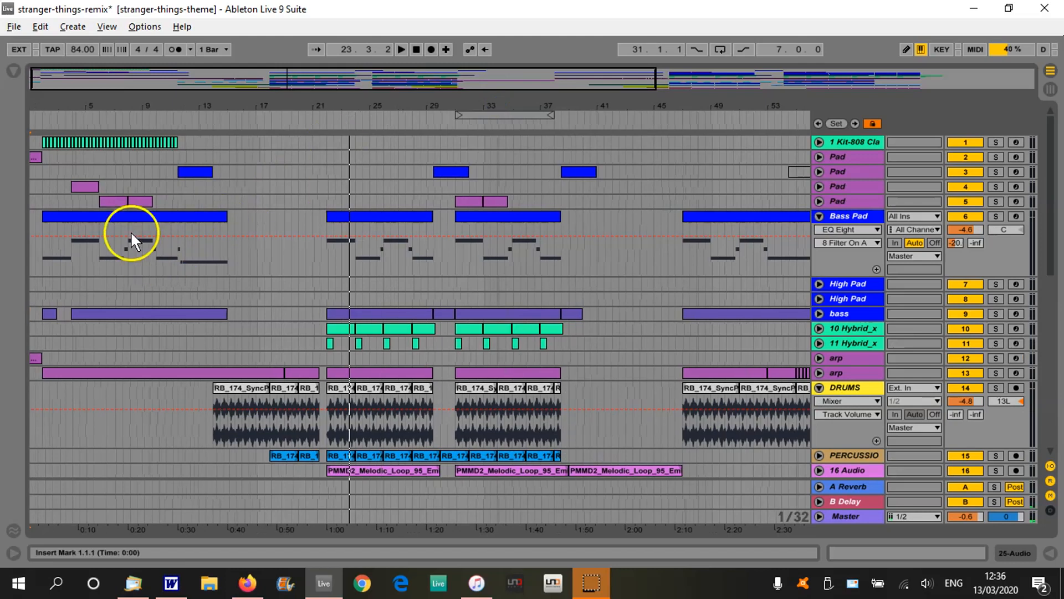
drag(346, 108, 345, 122)
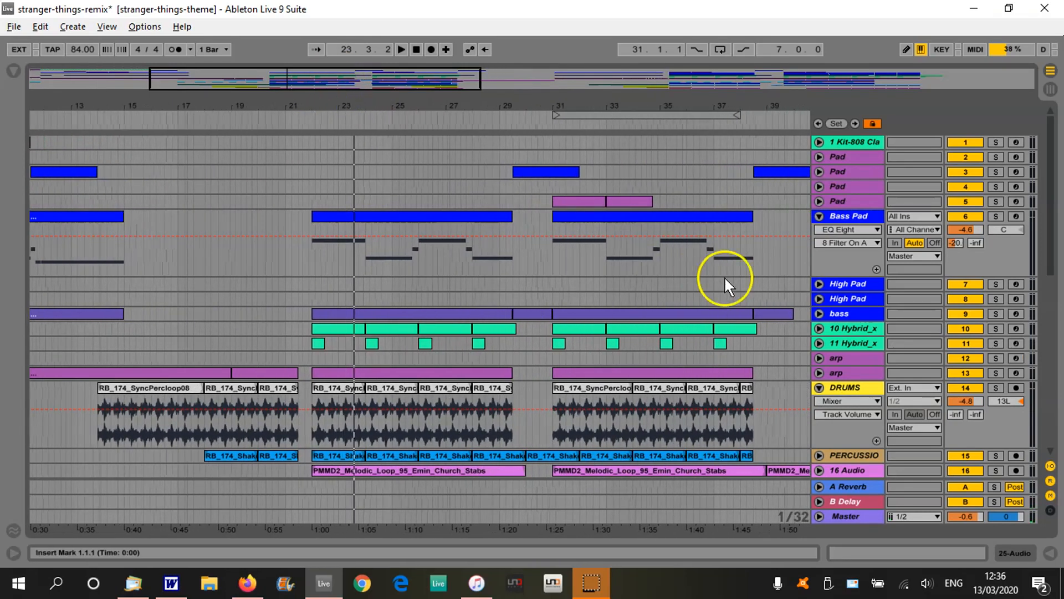
click(819, 314)
Play the drop from just before bar 22, expand 10 Hybrid_x, and solo it to hear it alone.
click(307, 120)
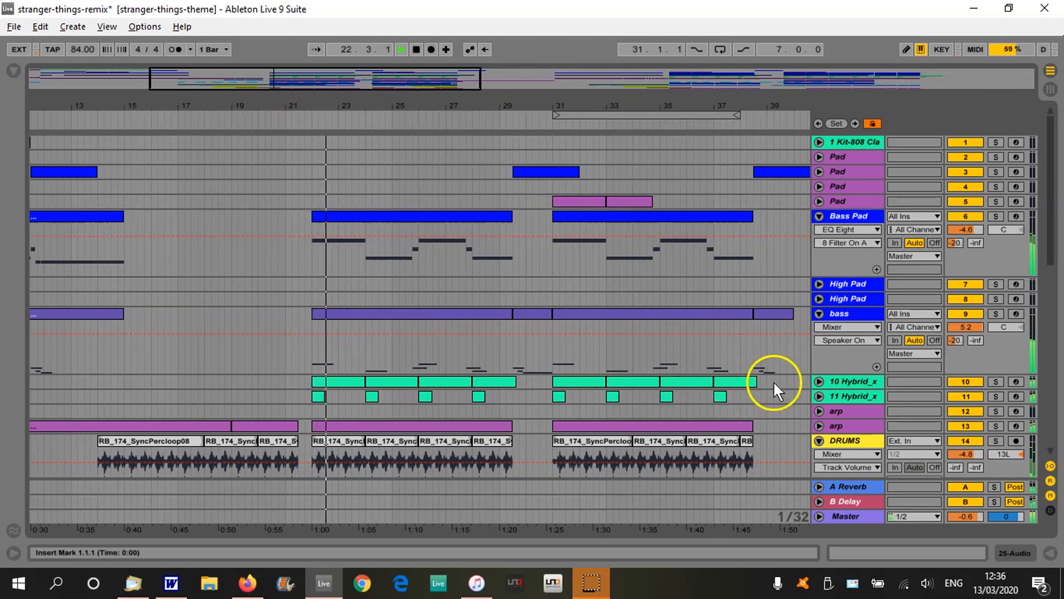
click(819, 381)
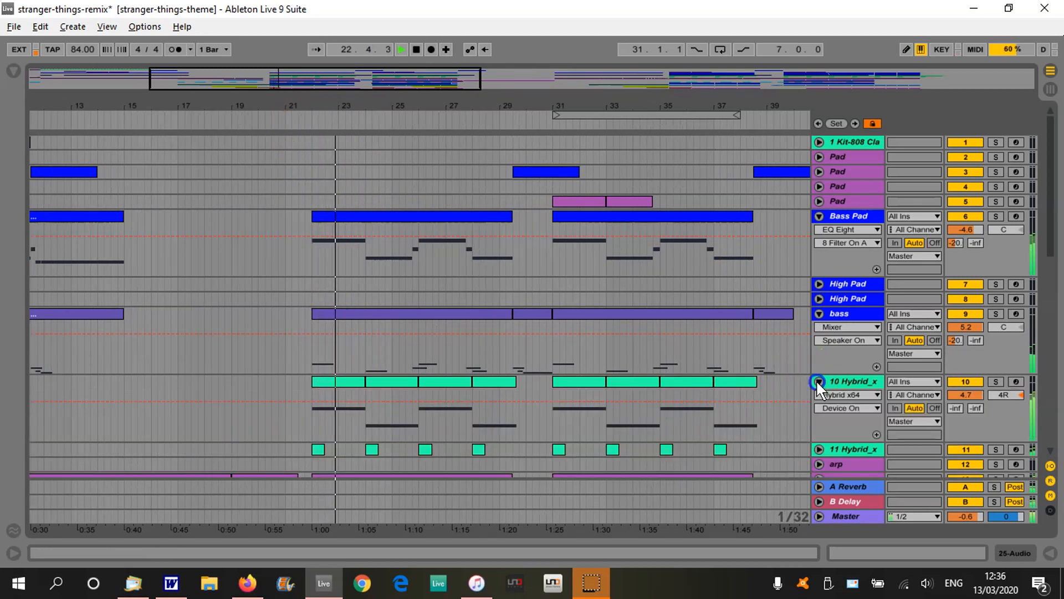
click(998, 381)
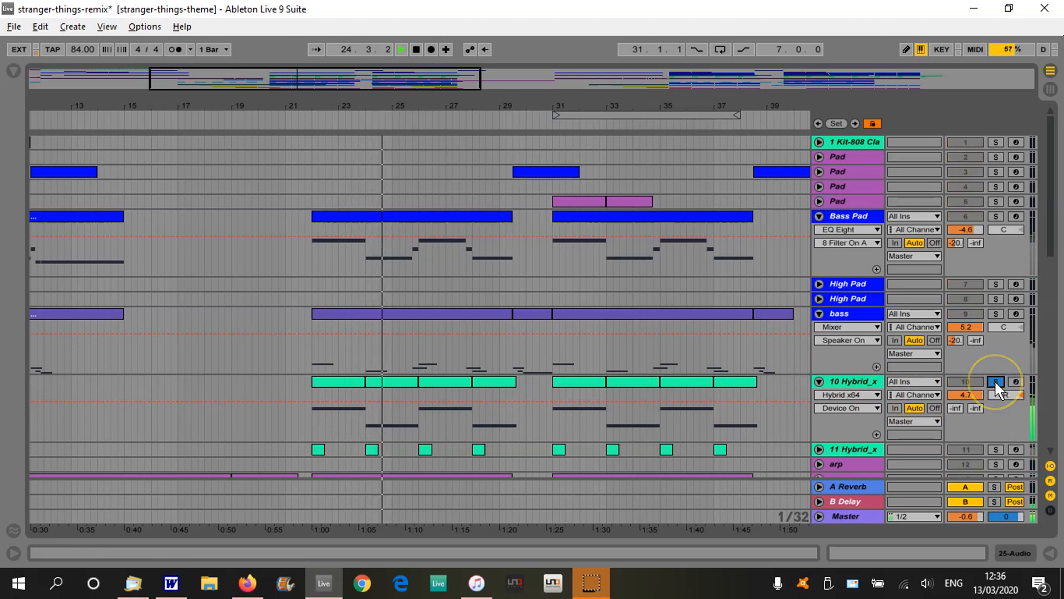
scroll(994, 381, down, 3)
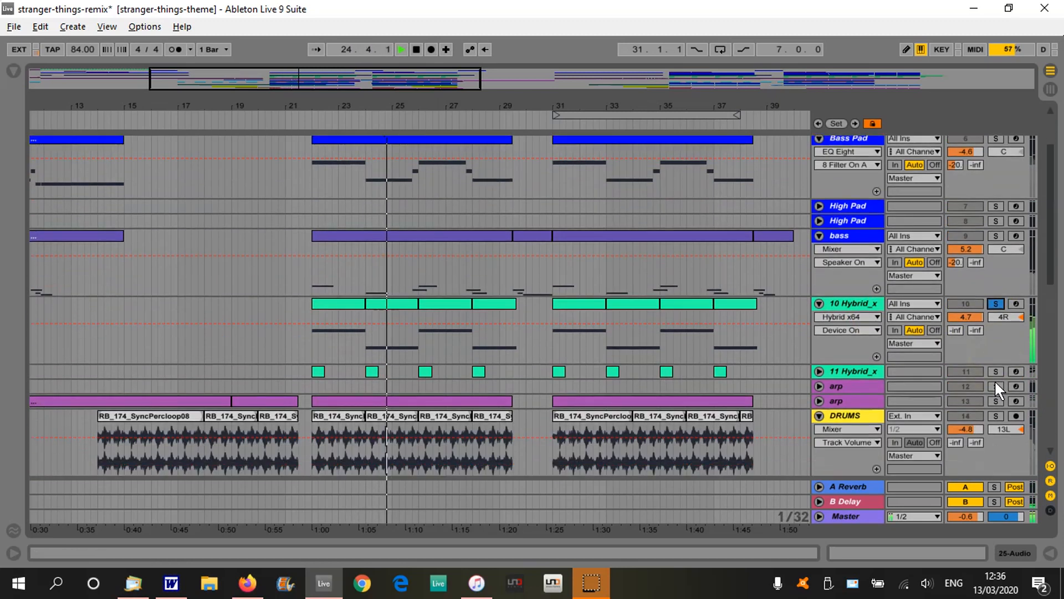
Expand 11 Hybrid_x, replay from just before bar 22, and audition it alone and together with 10 Hybrid_x.
click(818, 370)
click(301, 118)
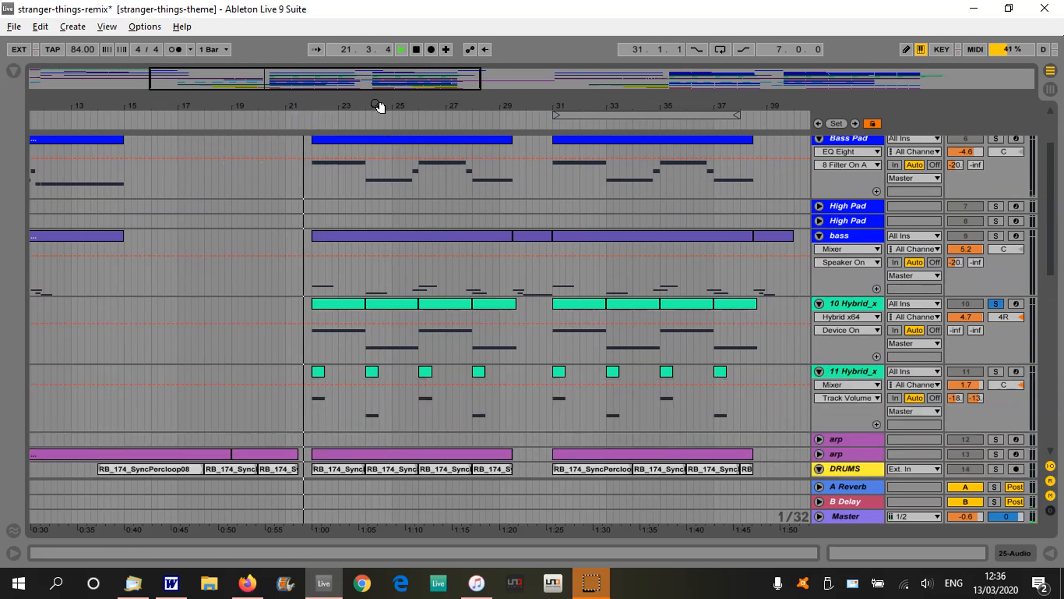
click(997, 372)
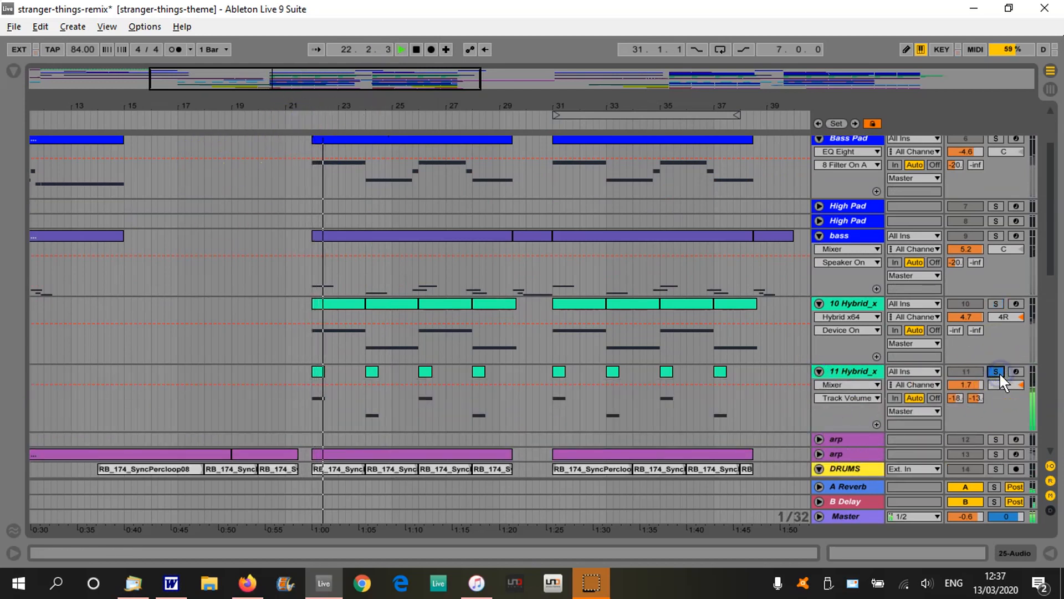
click(995, 304)
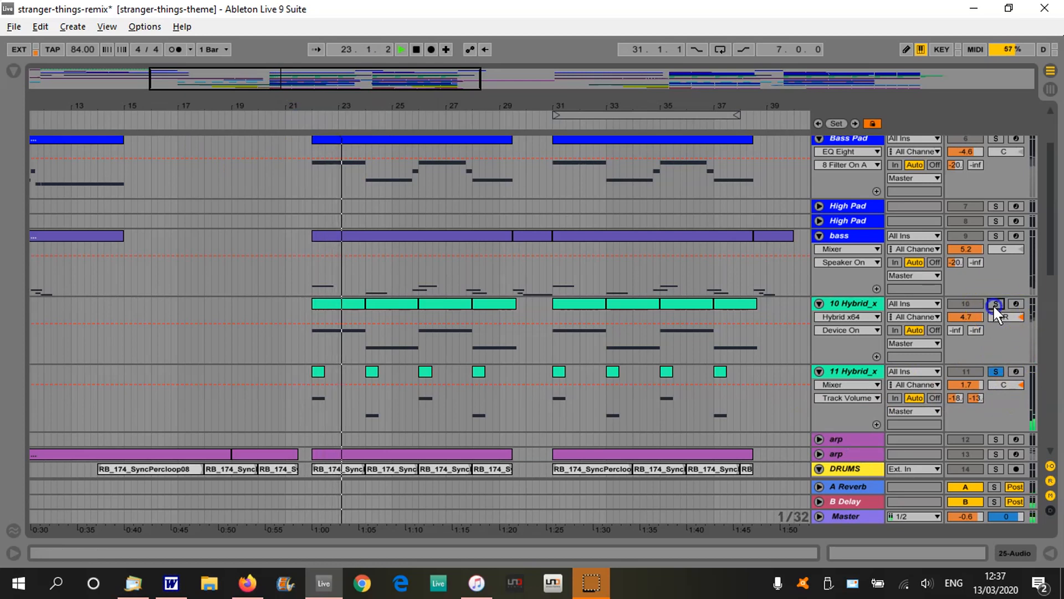
click(996, 371)
ctrl+click(996, 372)
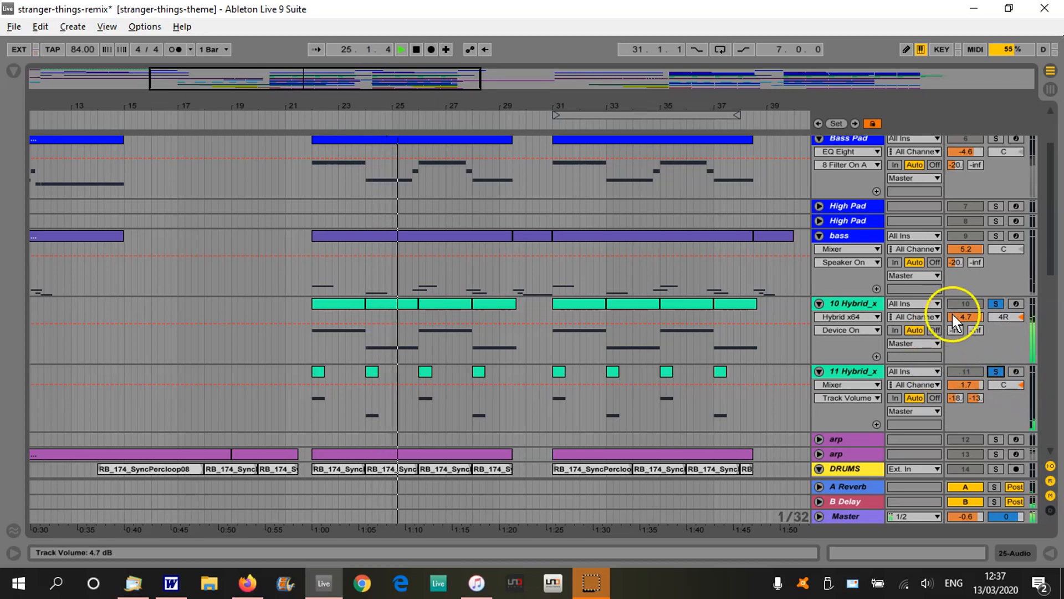
Add the bass and Bass Pad tracks to the soloed Hybrid tracks and listen to all four together.
scroll(798, 271, up, 3)
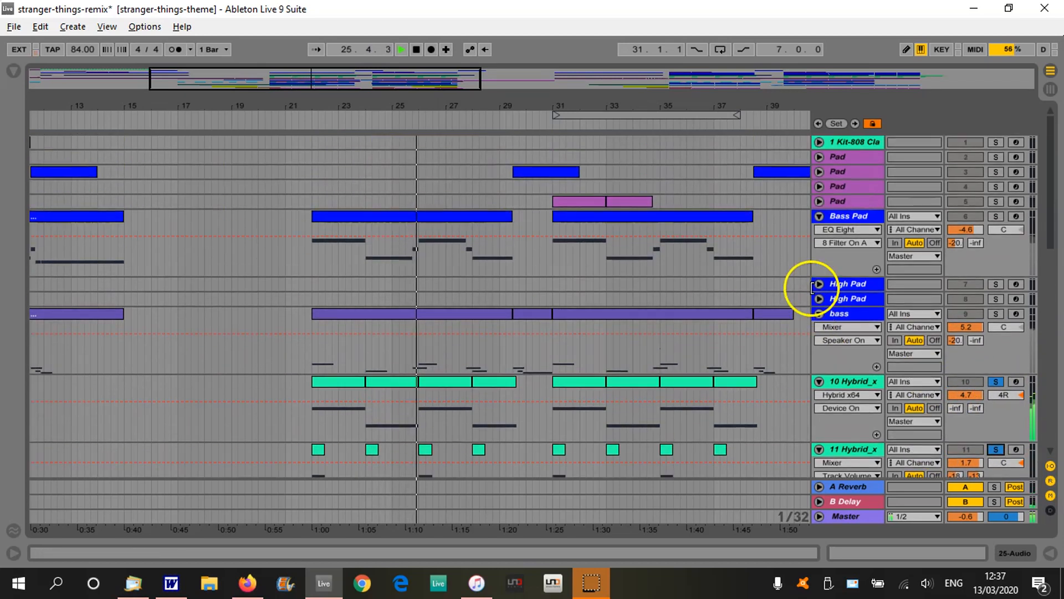
click(996, 314)
click(995, 216)
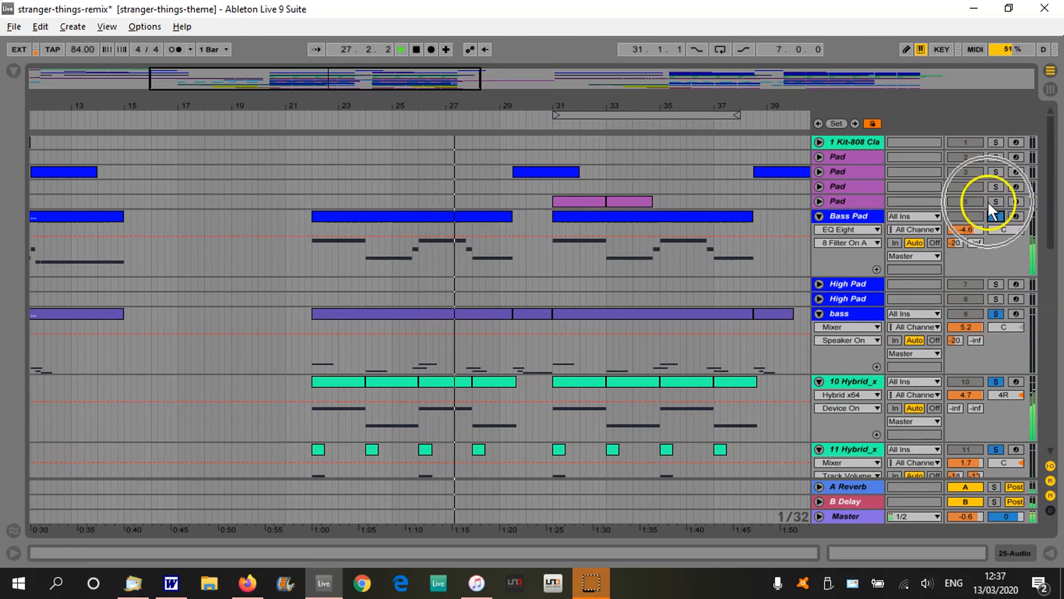
drag(522, 110, 522, 100)
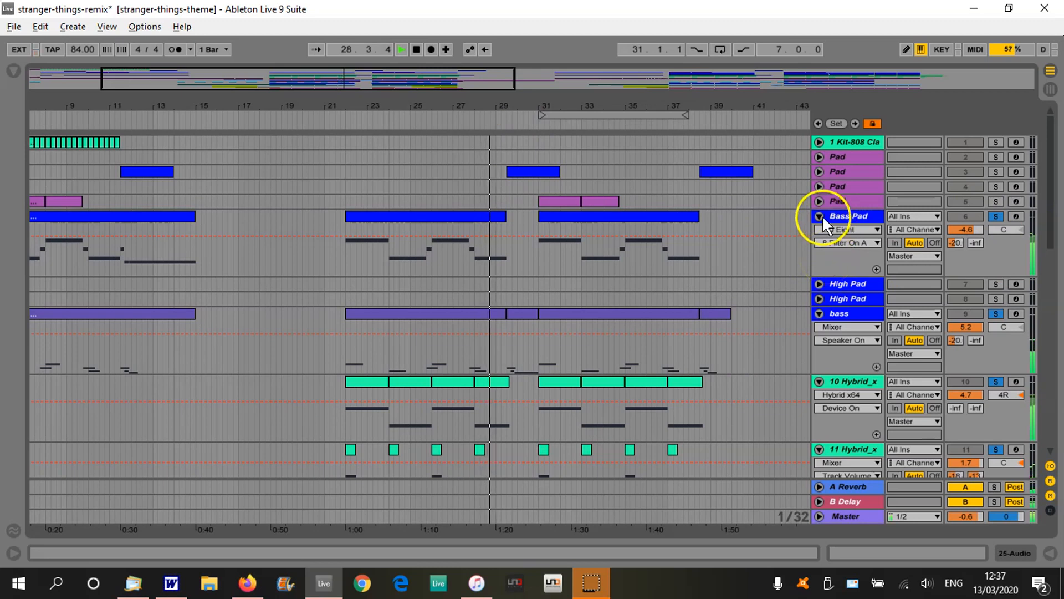
Collapse the Bass Pad, bass, 10 Hybrid_x and 11 Hybrid_x tracks and return playback to bar 1.
click(820, 216)
click(818, 260)
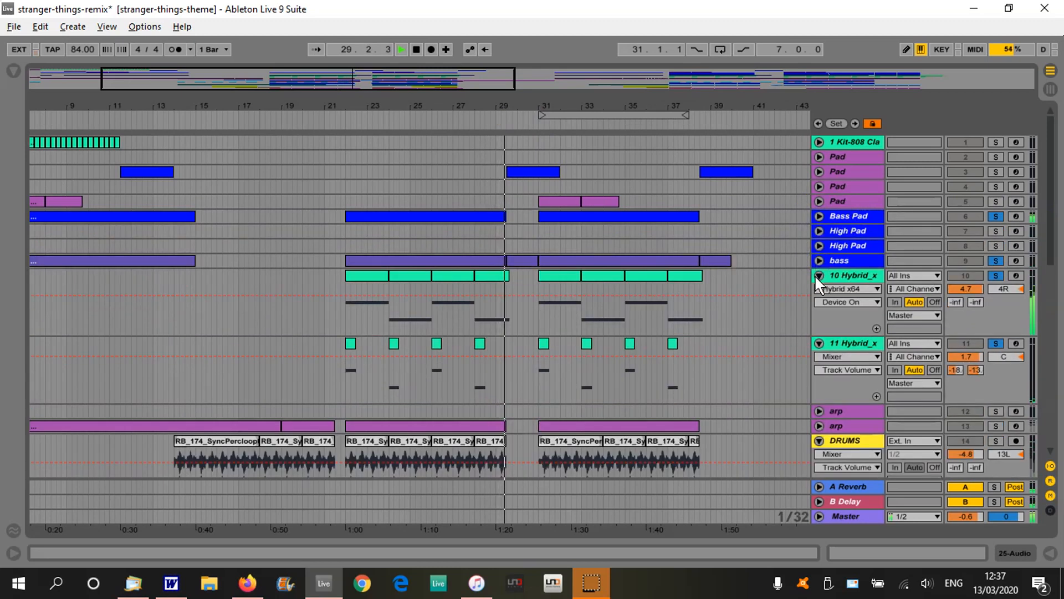
click(819, 275)
click(818, 288)
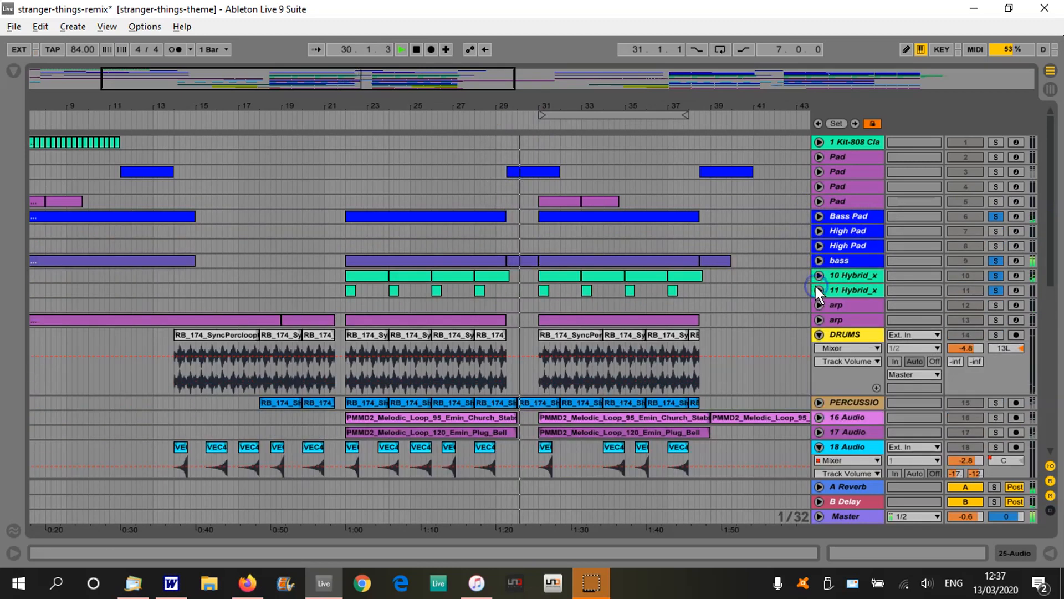
click(470, 49)
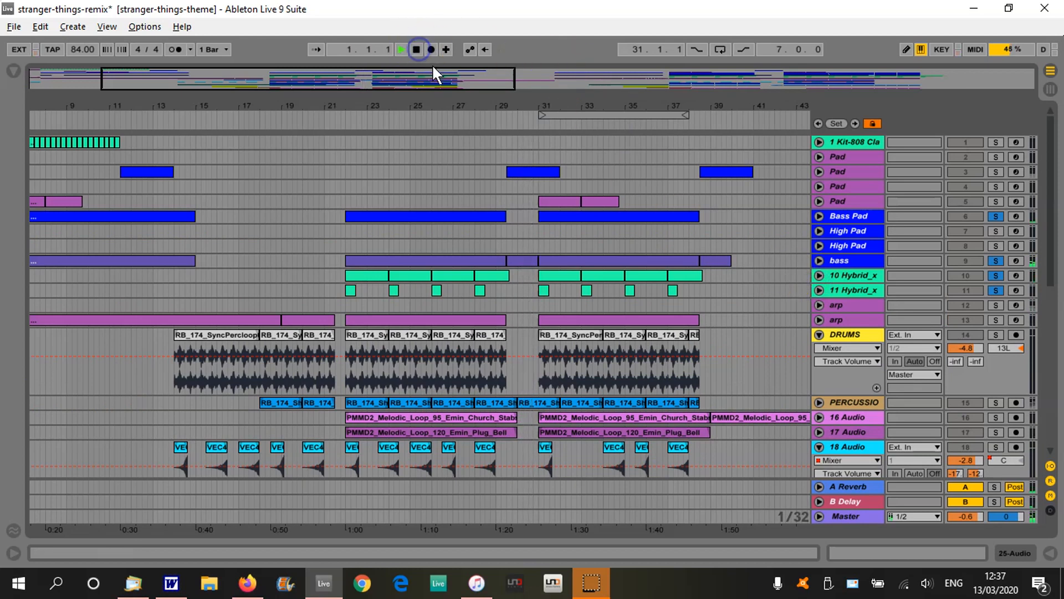
Expand and solo the Pad on track 3, hear its phrase from bar 29, stop playback, unsolo and collapse it.
click(818, 172)
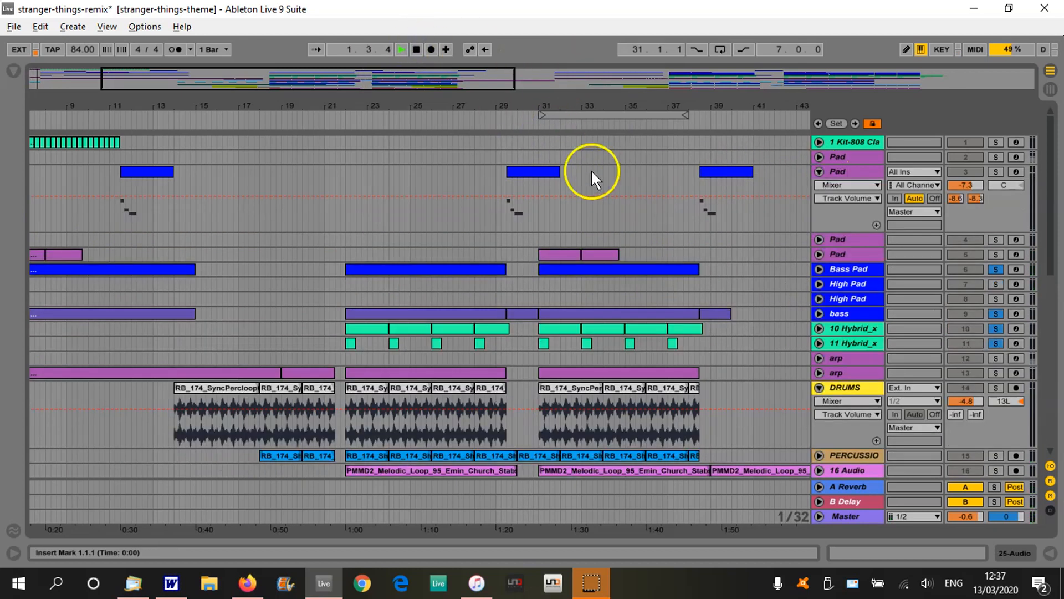
click(996, 172)
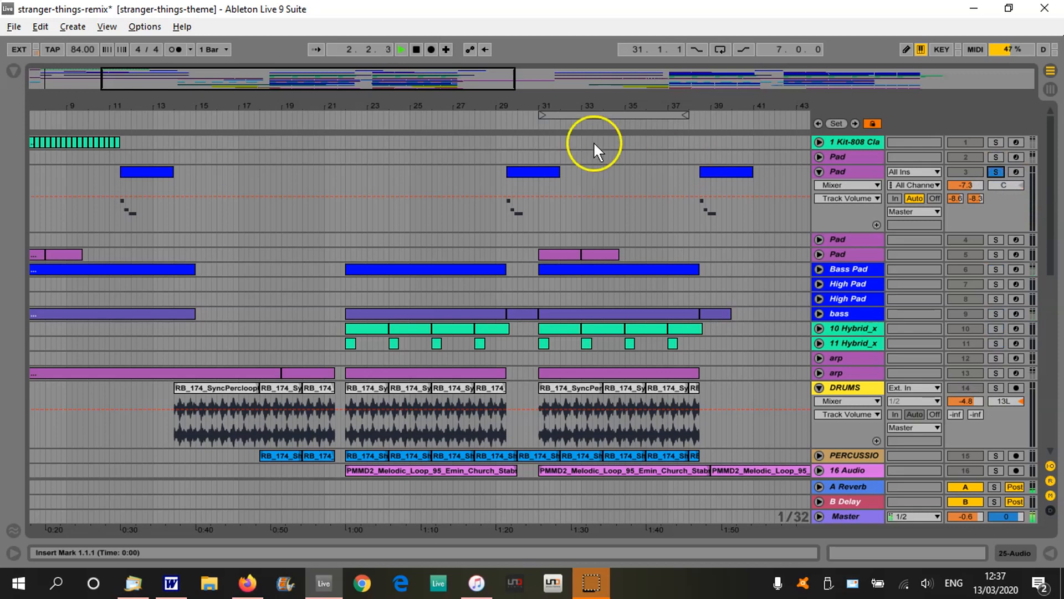
click(529, 114)
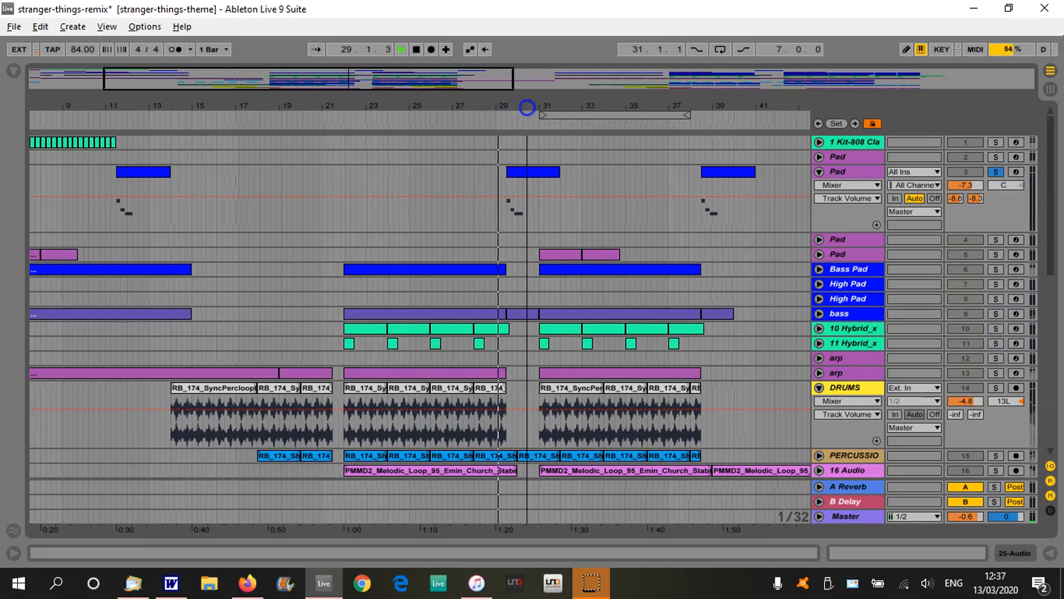
click(995, 172)
key(space)
drag(486, 105, 486, 69)
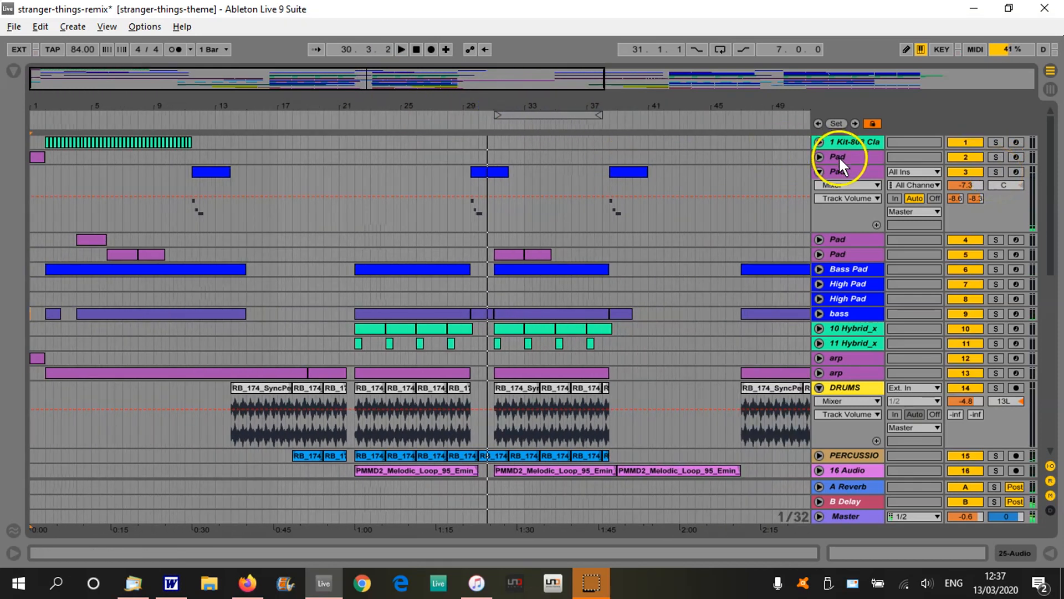
click(819, 171)
scroll(690, 244, down, 4)
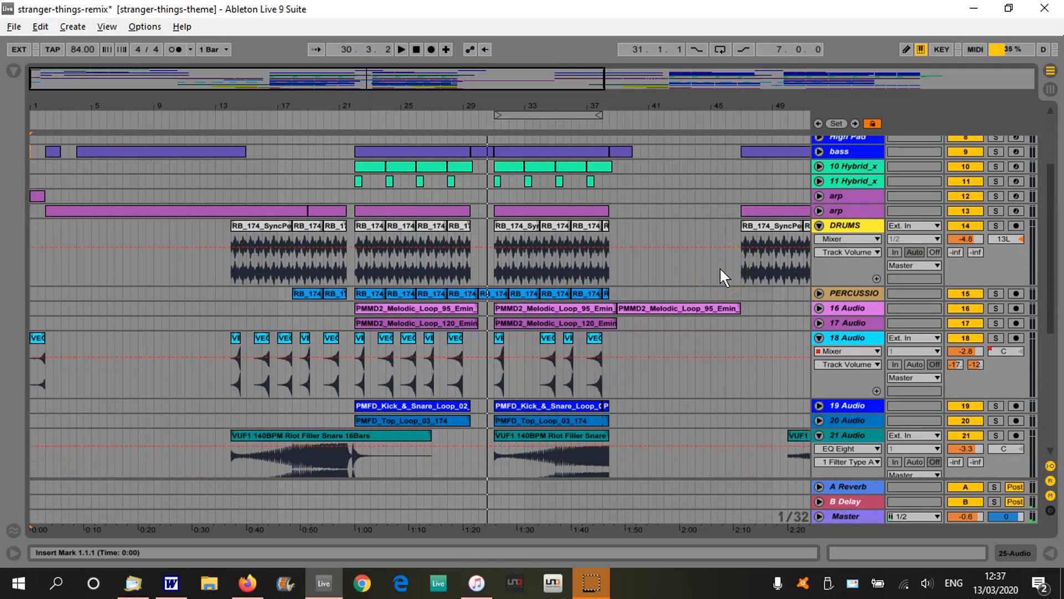
Expand the PERCUSSION track, solo it, and audition its shaker loops from about bar 29 and again from just before bar 26.
right_click(780, 266)
click(685, 281)
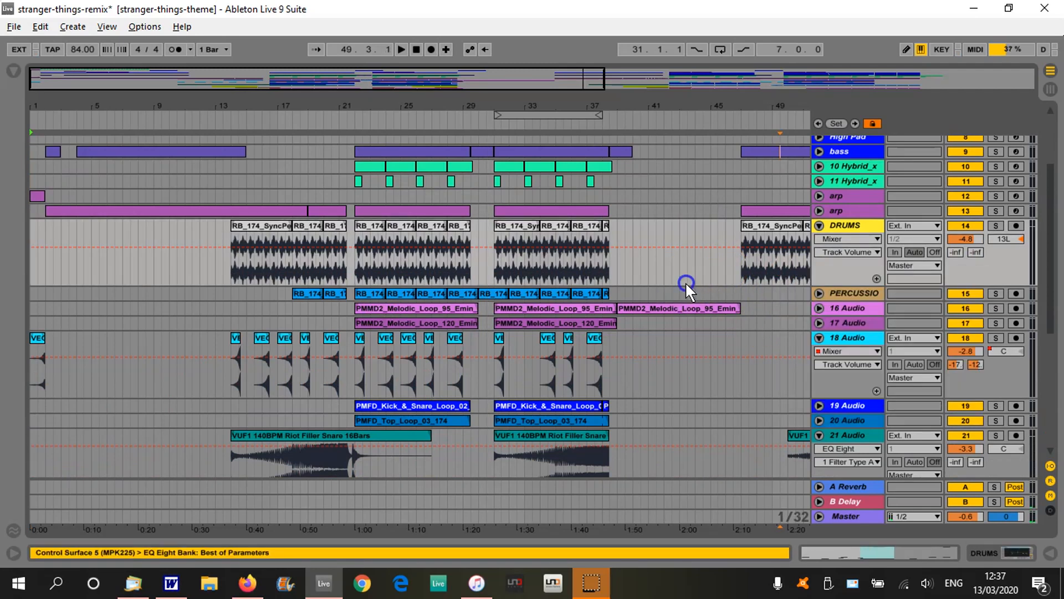
click(819, 294)
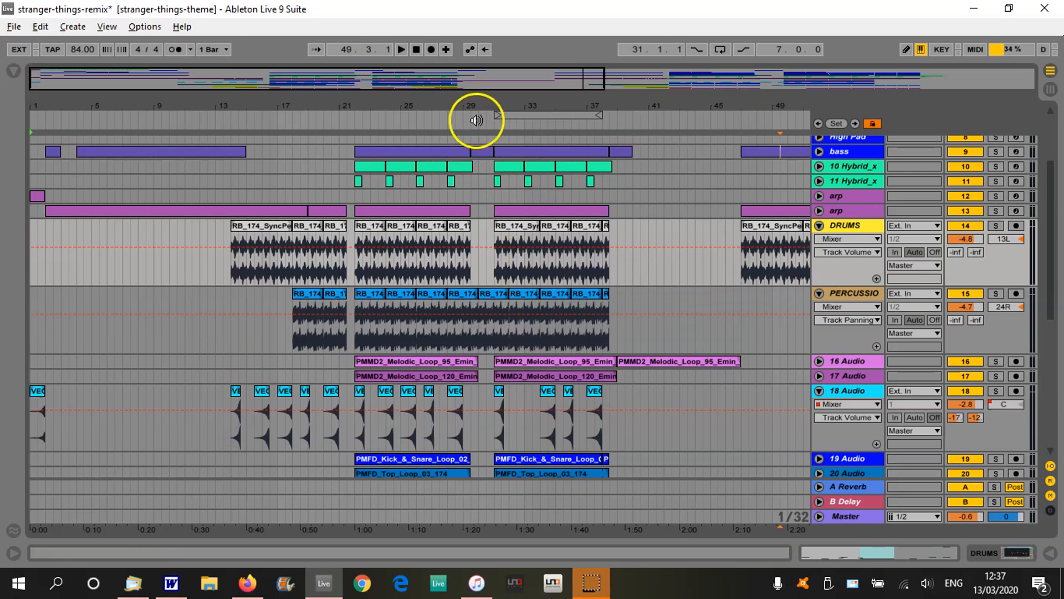
drag(476, 121, 476, 266)
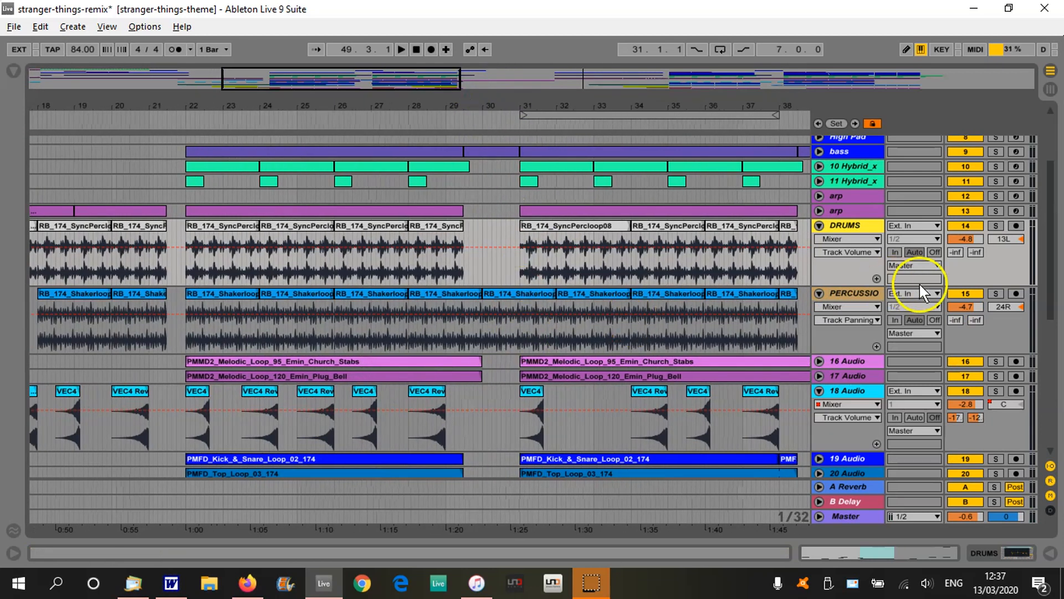
click(992, 293)
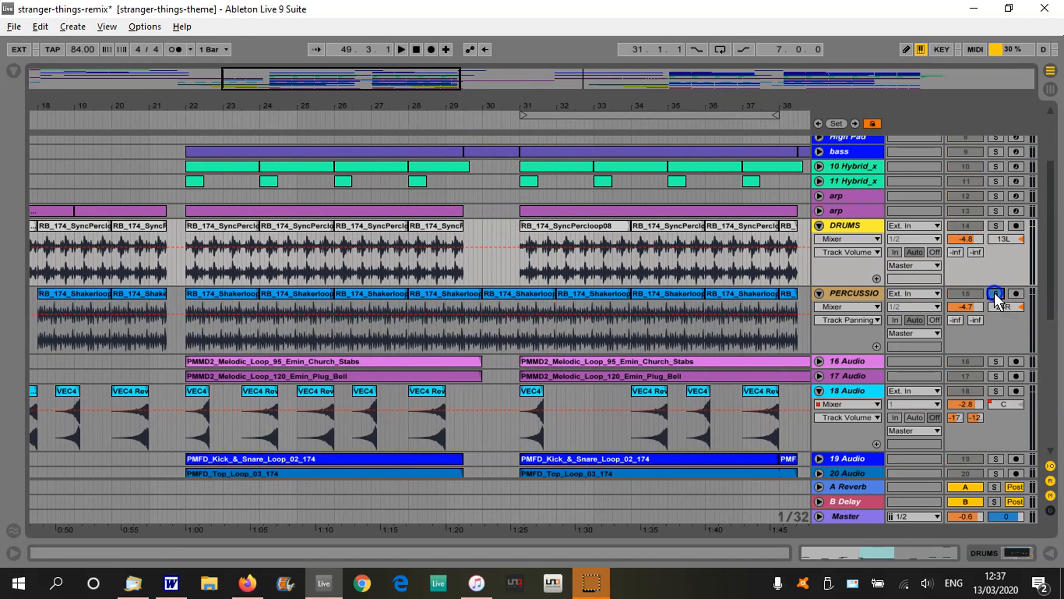
click(456, 123)
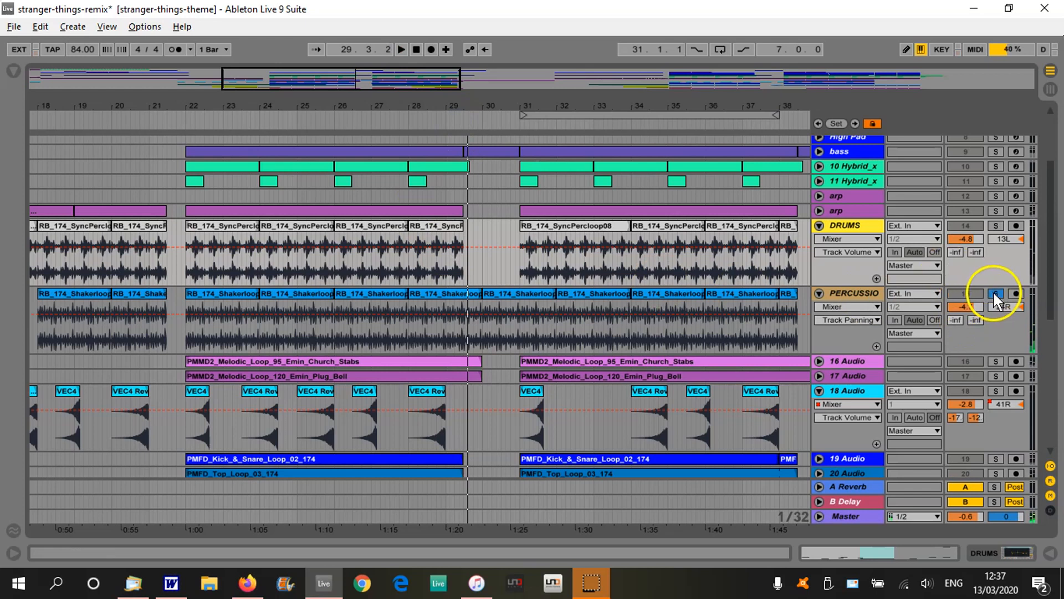
click(326, 124)
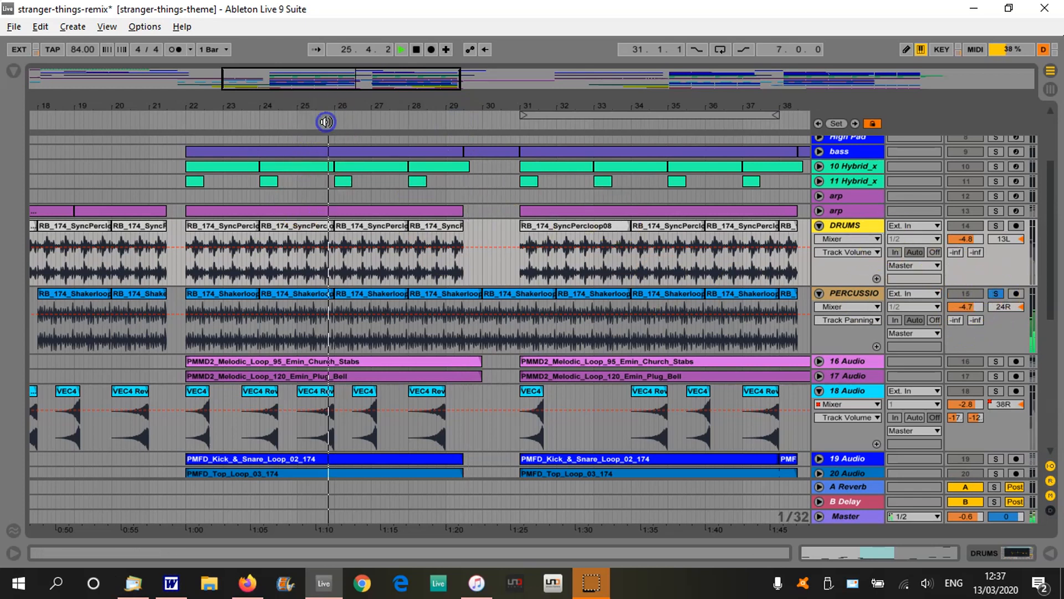
Solo the DRUMS track on 14 alone, listen to its loop up to bar 31, and stop playback.
click(996, 226)
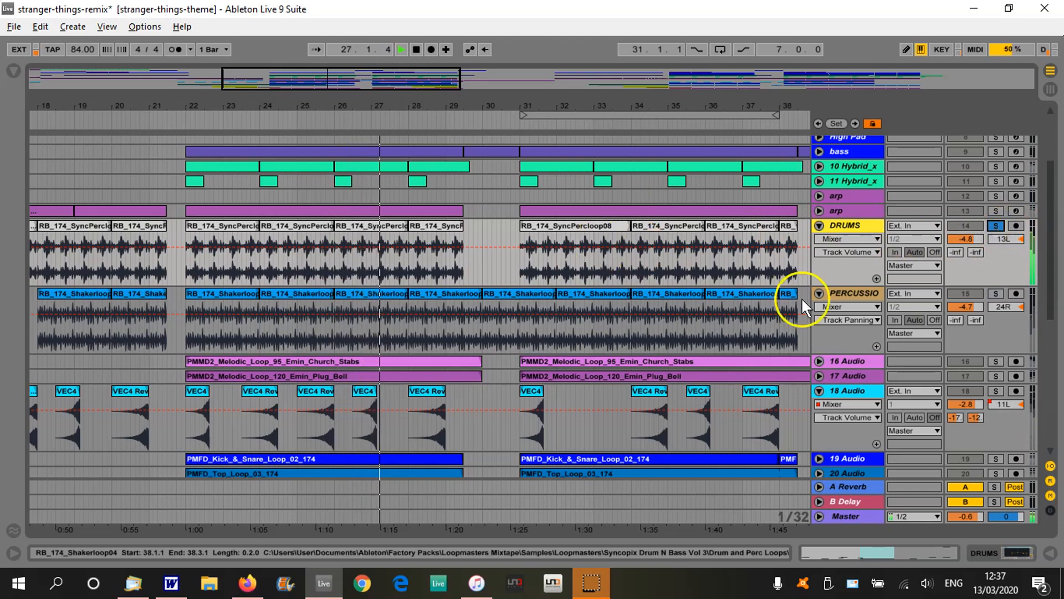
scroll(939, 287, down, 1)
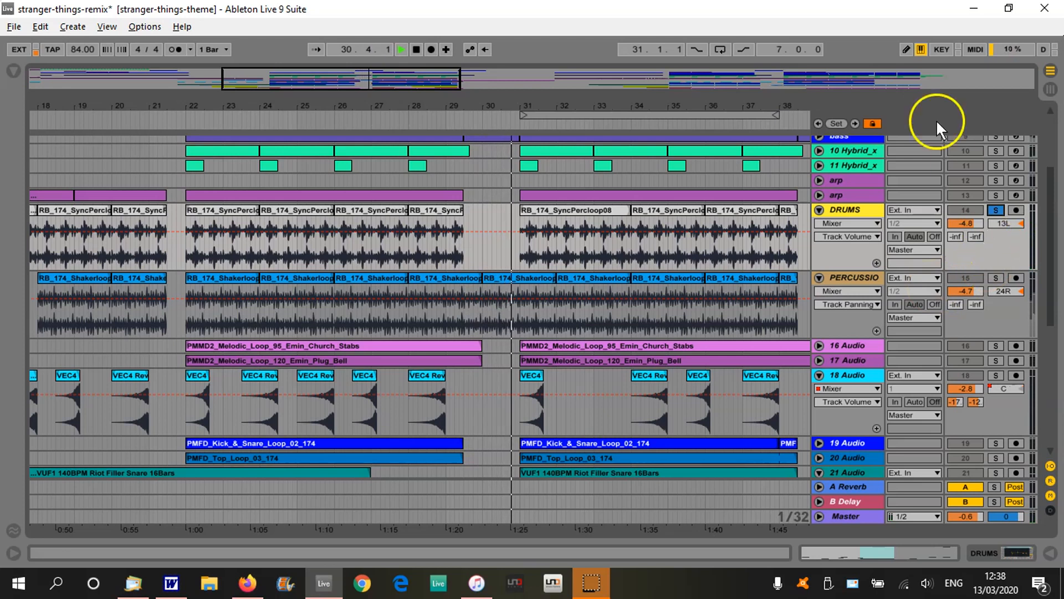
click(415, 48)
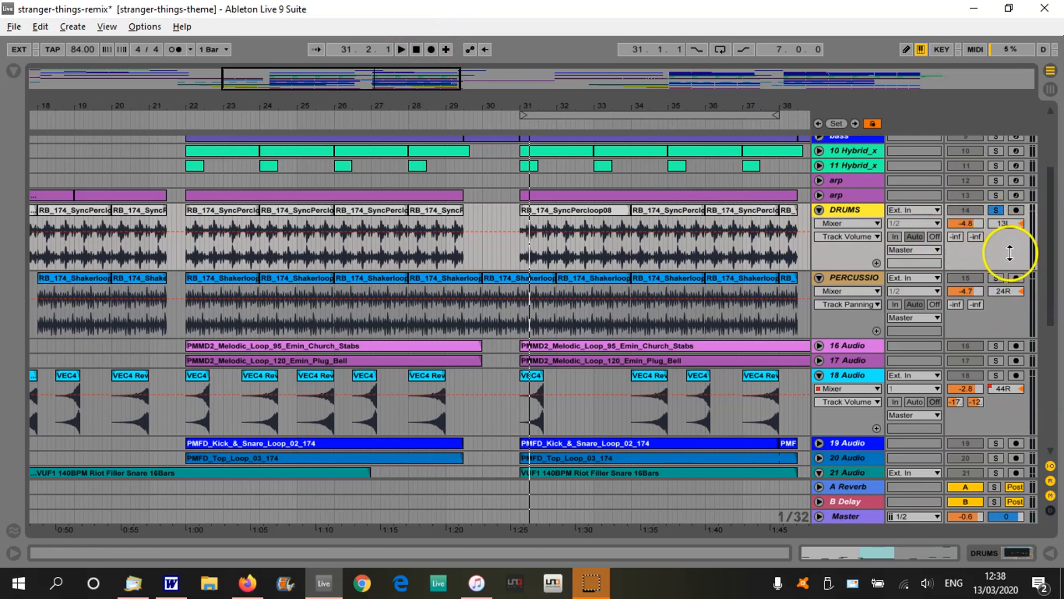
Expand the 17 Audio, 19 Audio and 20 Audio tracks to show their waveforms.
click(816, 342)
click(816, 341)
scroll(816, 342, down, 1)
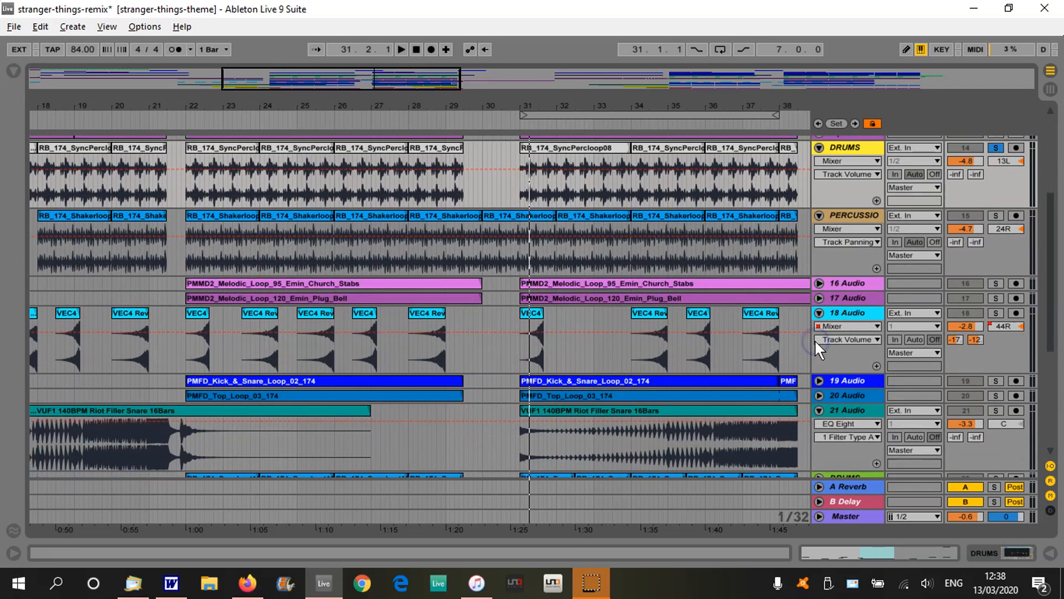
click(823, 317)
click(820, 297)
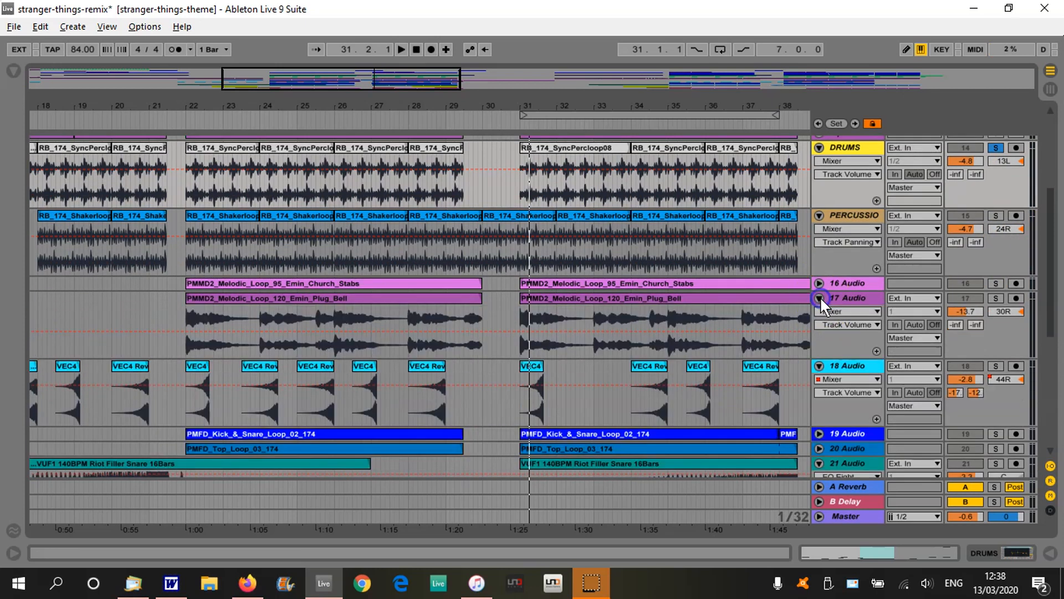
scroll(927, 305, down, 3)
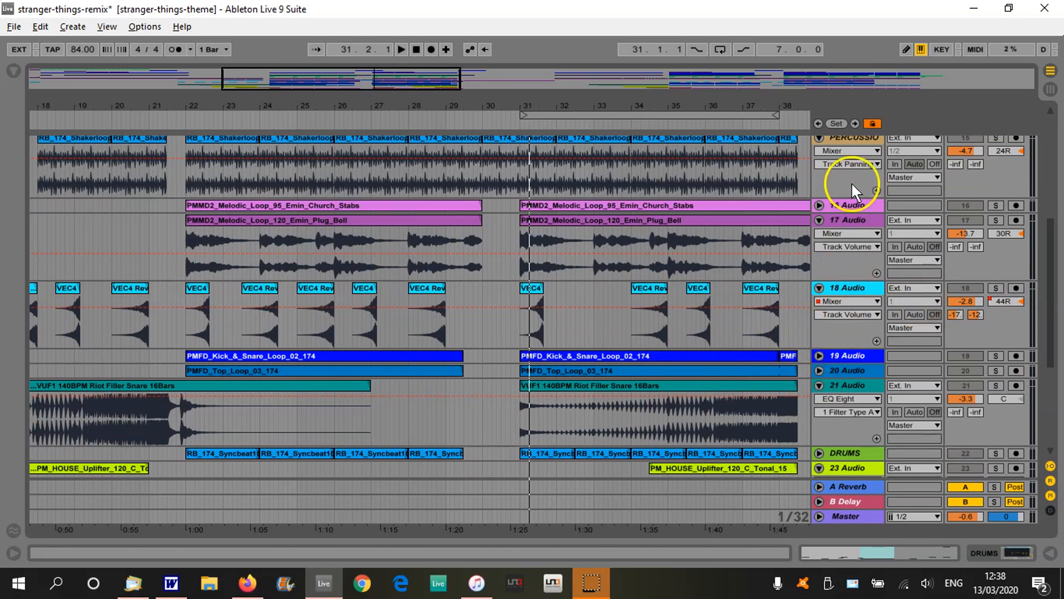
click(818, 369)
click(818, 355)
Play from bar 22, solo the kick and snare loop and the top loop in turn, and hear both together.
click(198, 150)
click(185, 113)
click(990, 355)
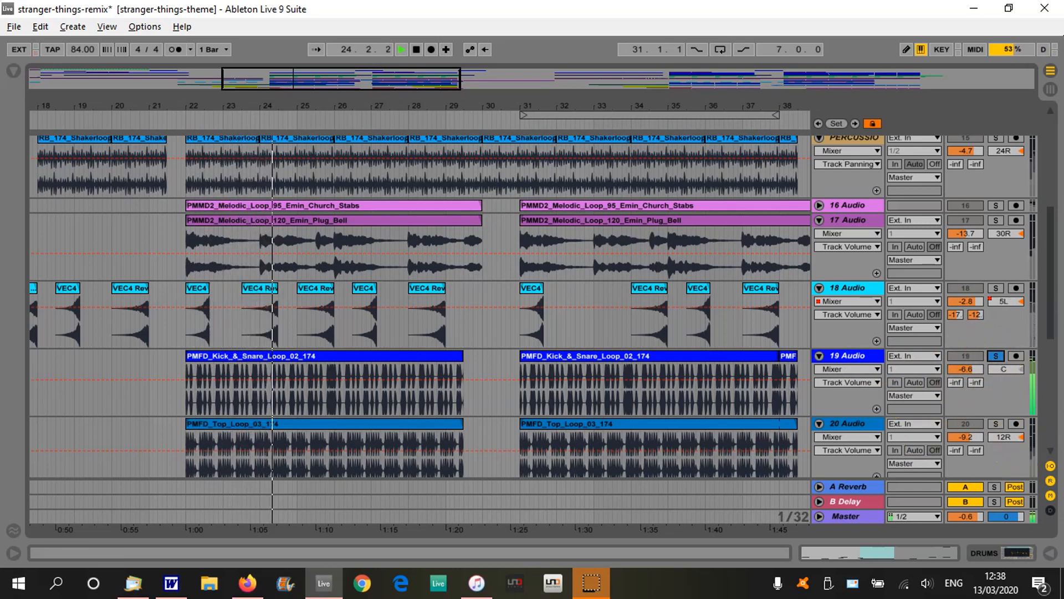
click(998, 422)
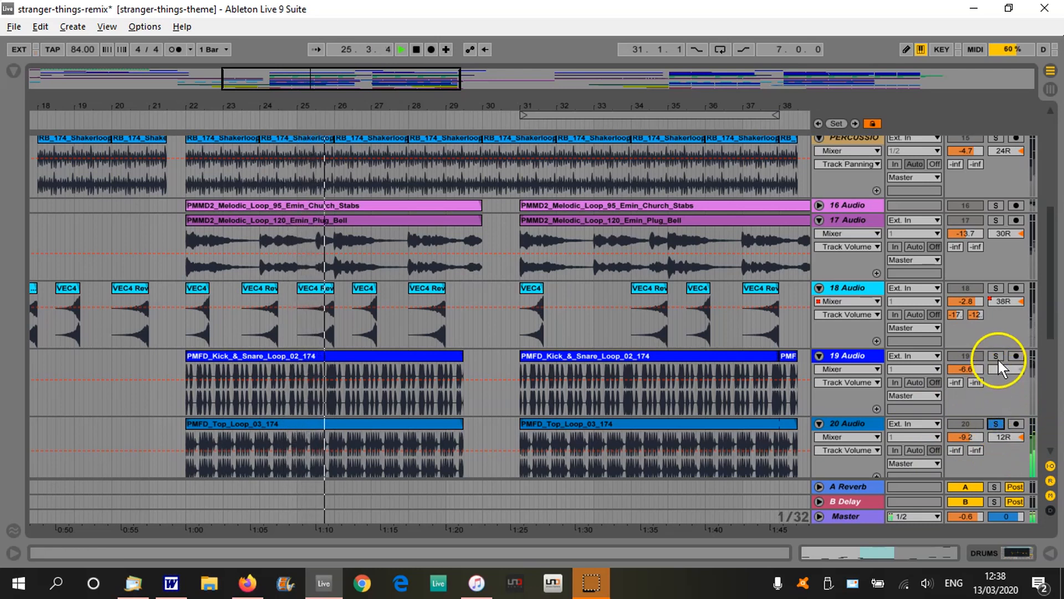
click(997, 358)
ctrl+click(997, 424)
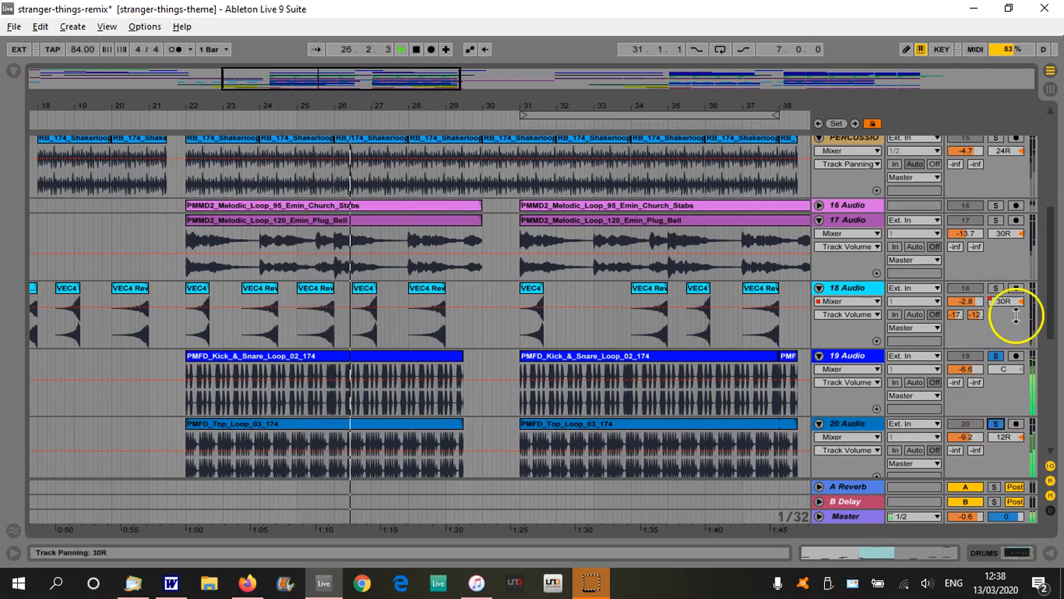
Add PERCUSSION and the DRUMS track on 14 to the soloed loops and replay them together from bar 23.
ctrl+click(996, 138)
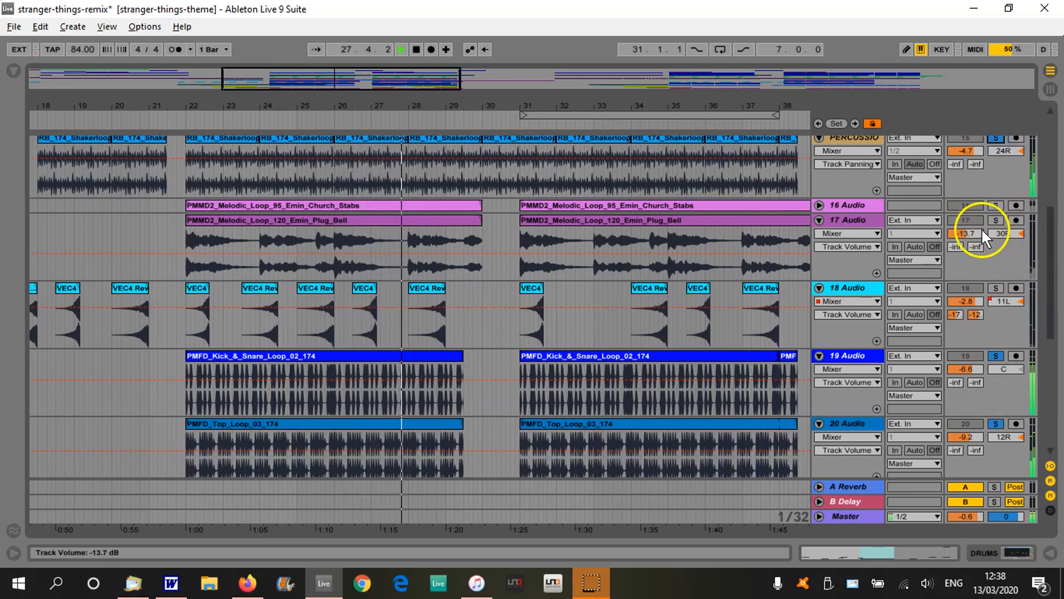
drag(1051, 249, 1051, 214)
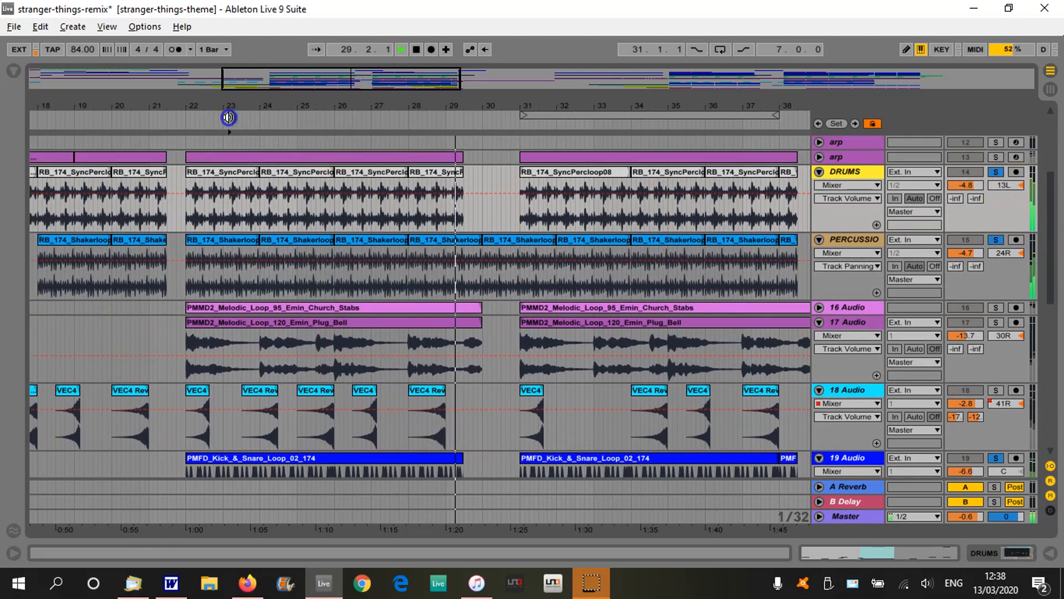
scroll(950, 245, down, 4)
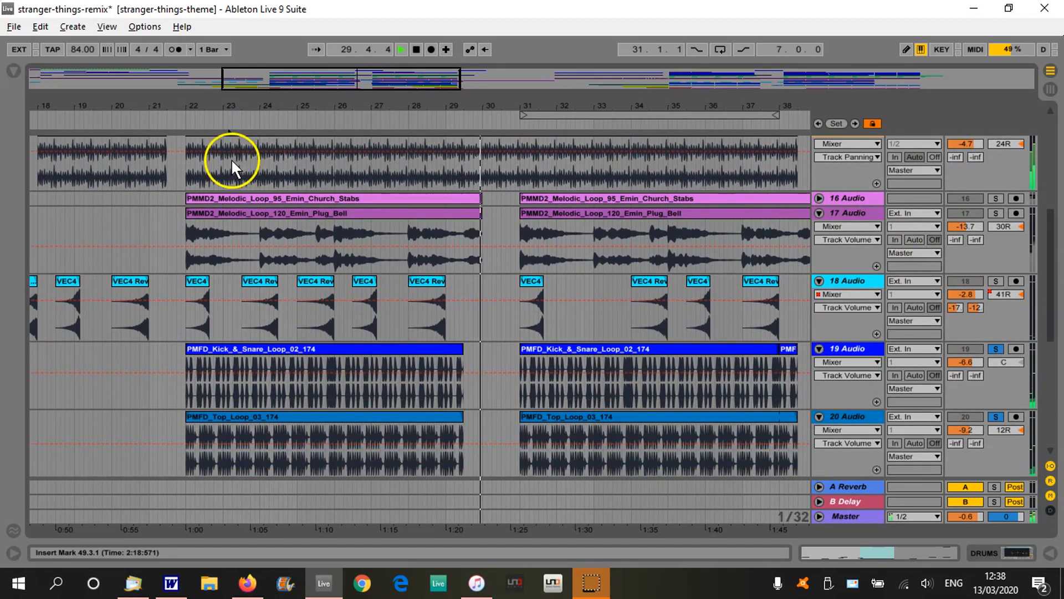
scroll(544, 199, down, 4)
scroll(547, 209, down, 1)
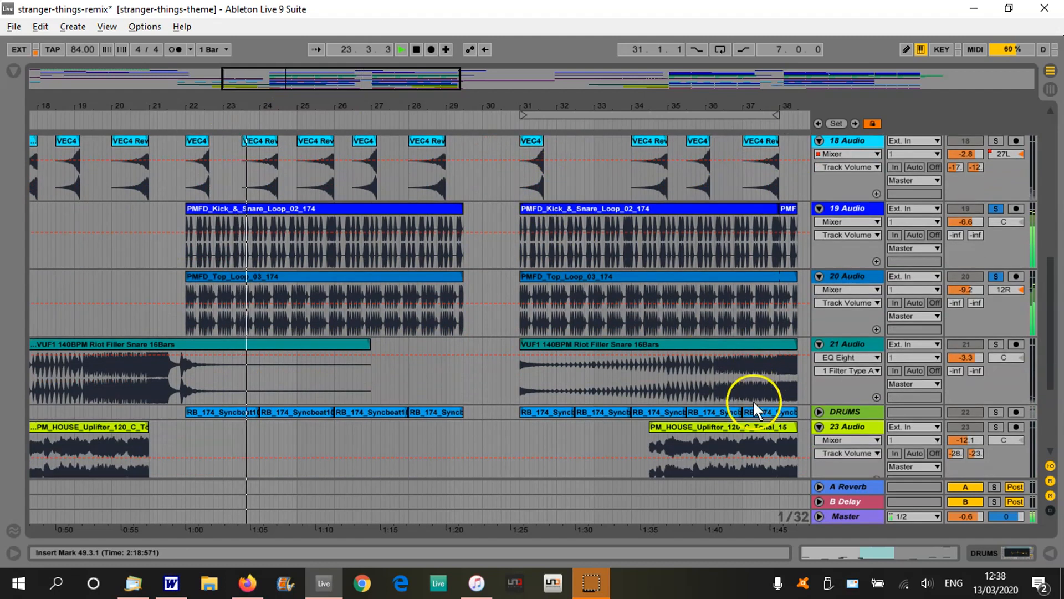
Expand the DRUMS track on 22, add it to the soloed drum layers, listen, and clear the solos.
click(819, 412)
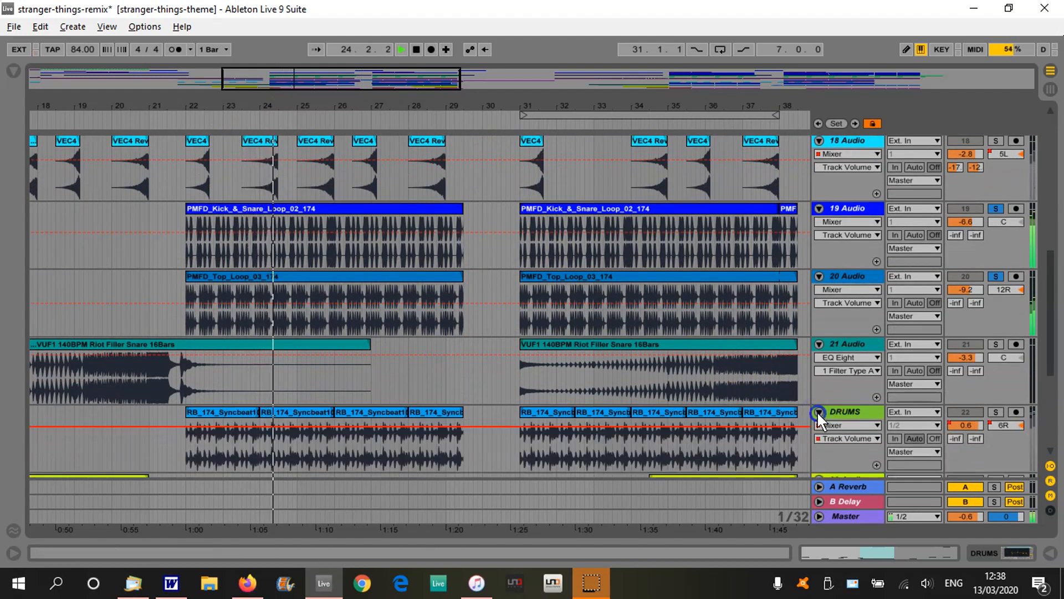
click(996, 412)
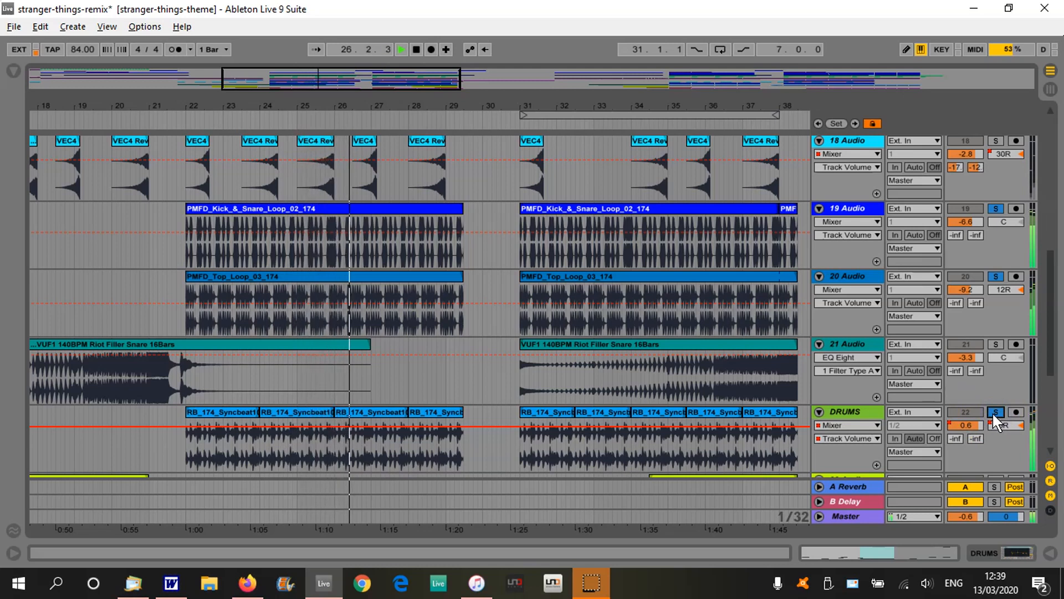
click(996, 412)
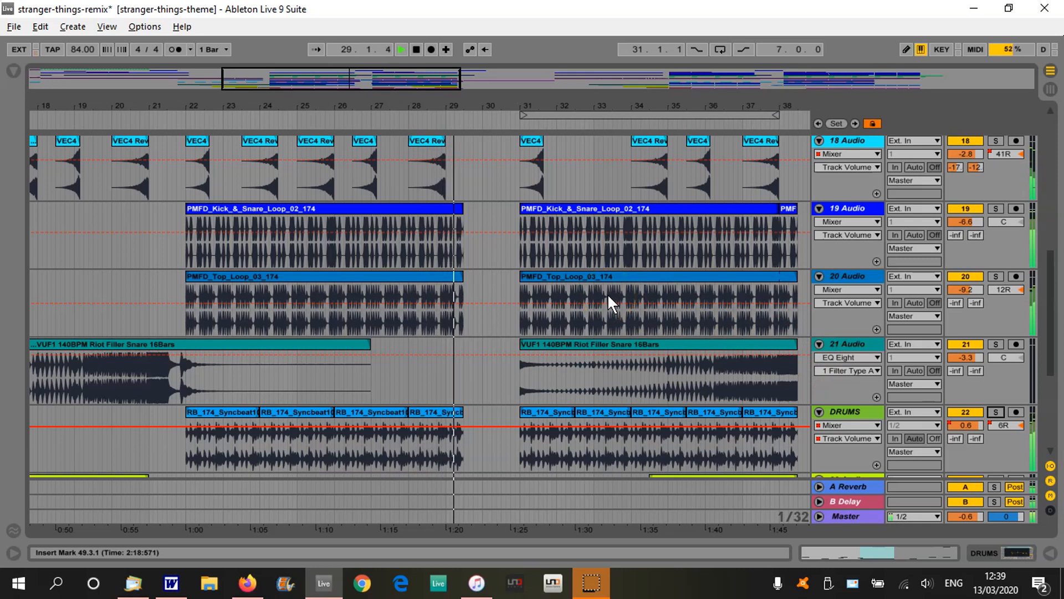
Solo the Plug Bell melodic loop on 17 Audio and replay it from just after bar 23.
scroll(643, 341, up, 3)
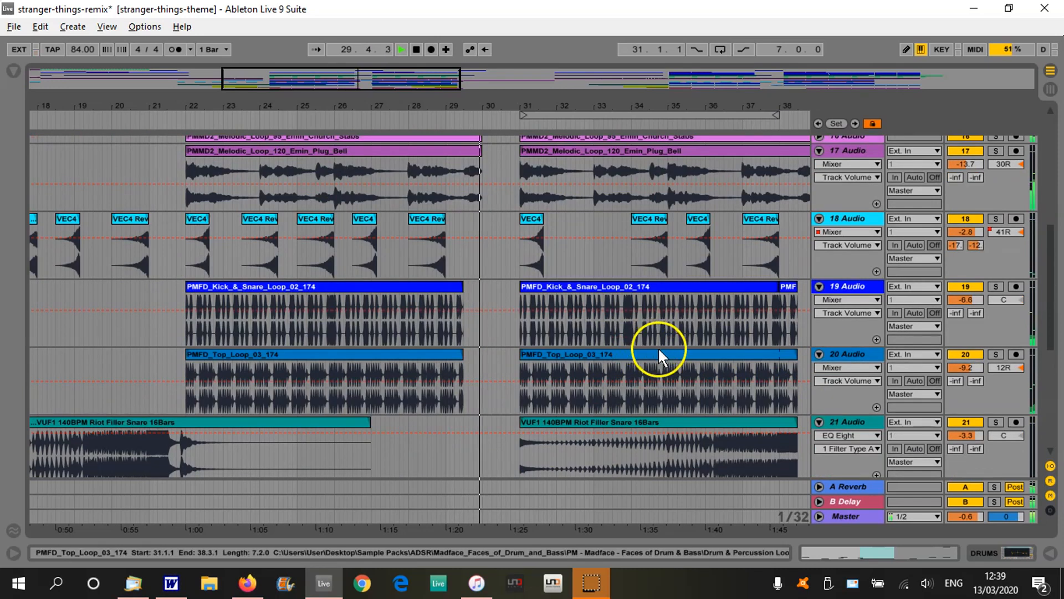
scroll(658, 347, up, 7)
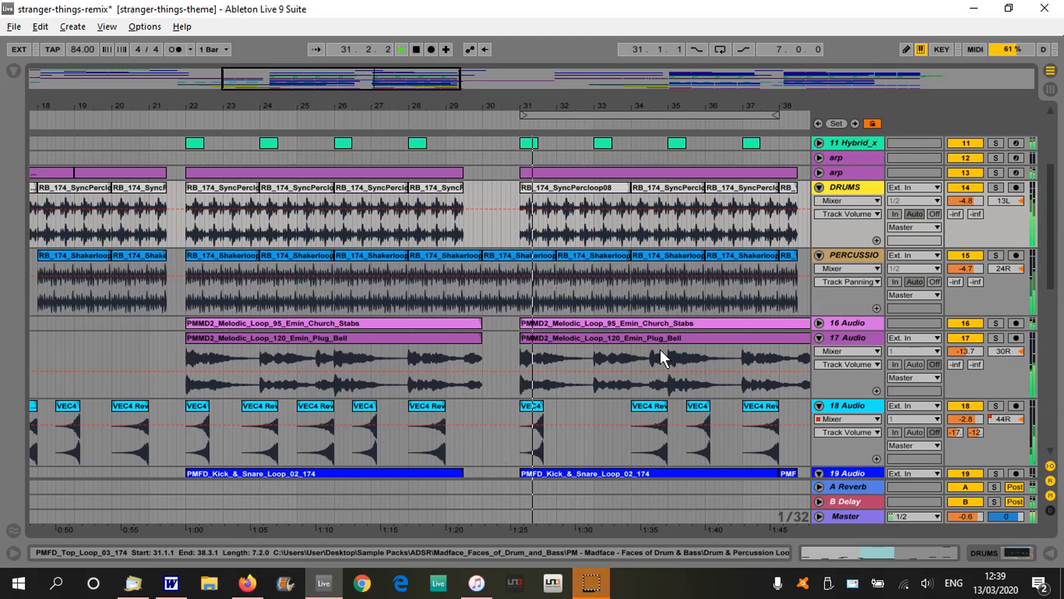
click(846, 343)
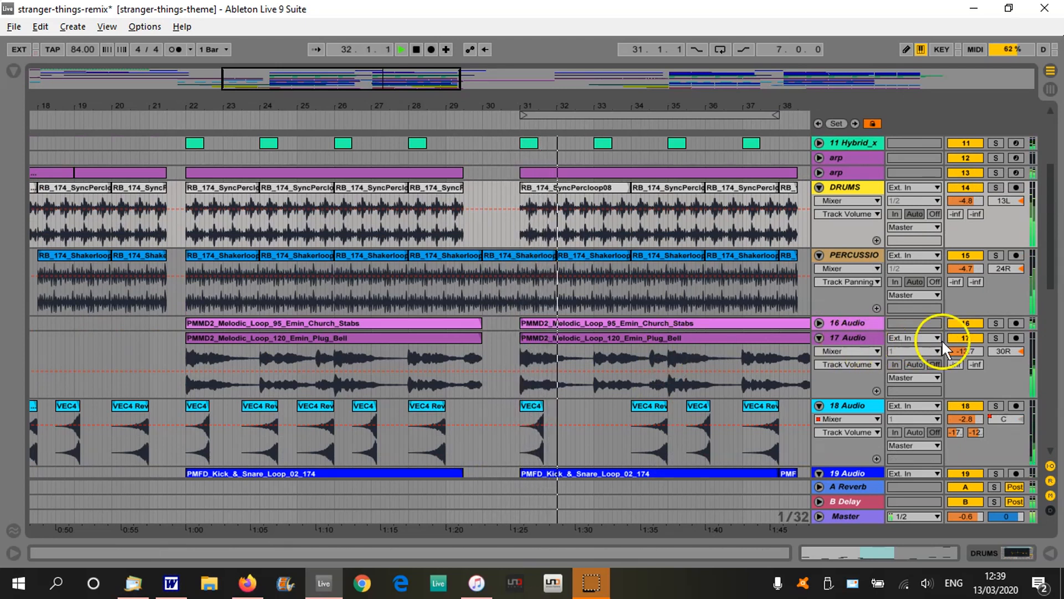
click(996, 337)
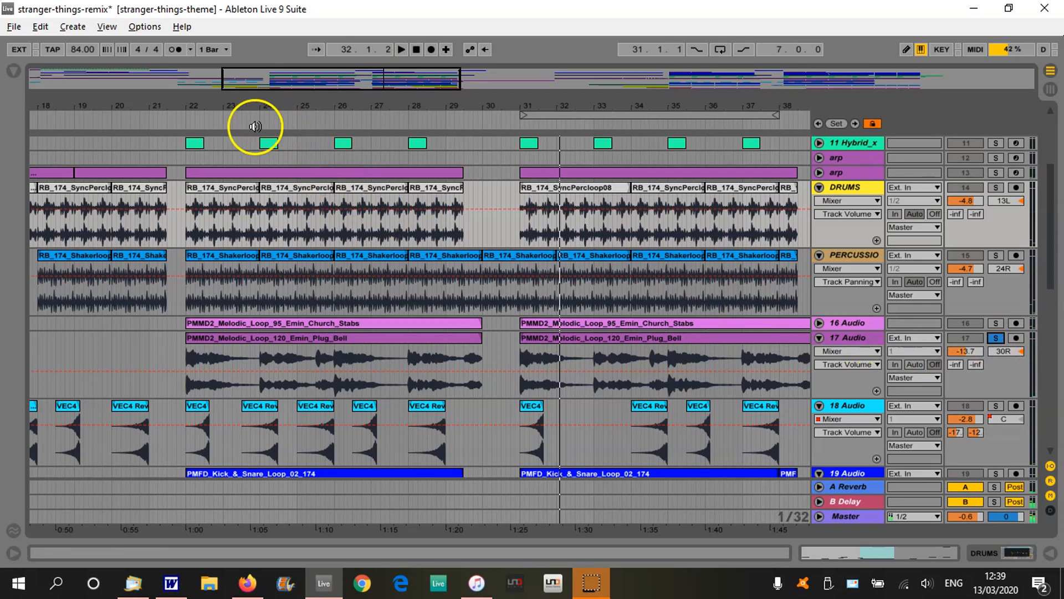
click(235, 119)
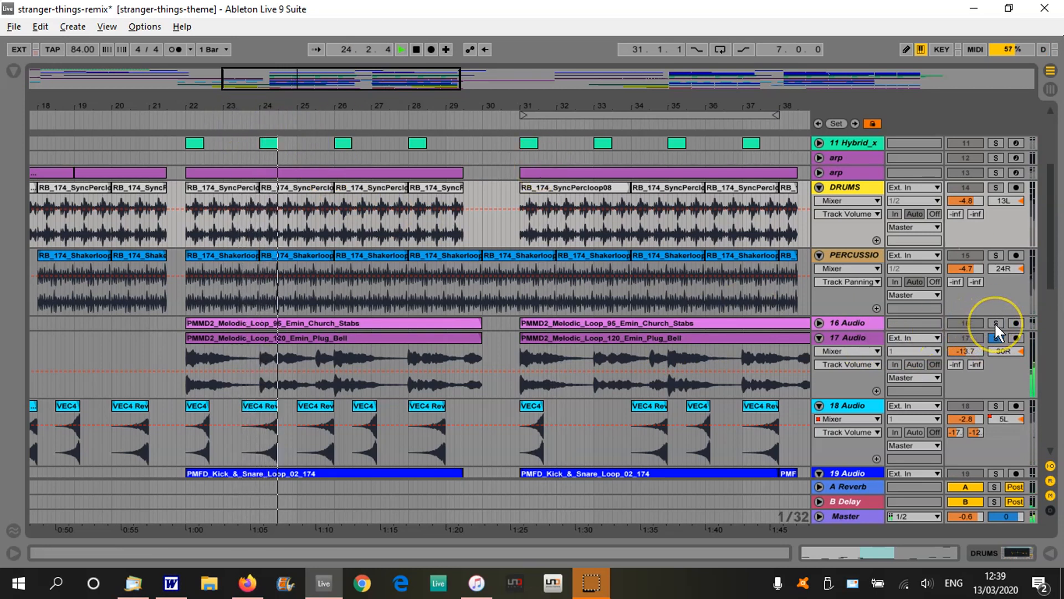
Expand 16 Audio, hear its Church Stabs loop together with the soloed 17 Audio, and stop playback.
click(819, 322)
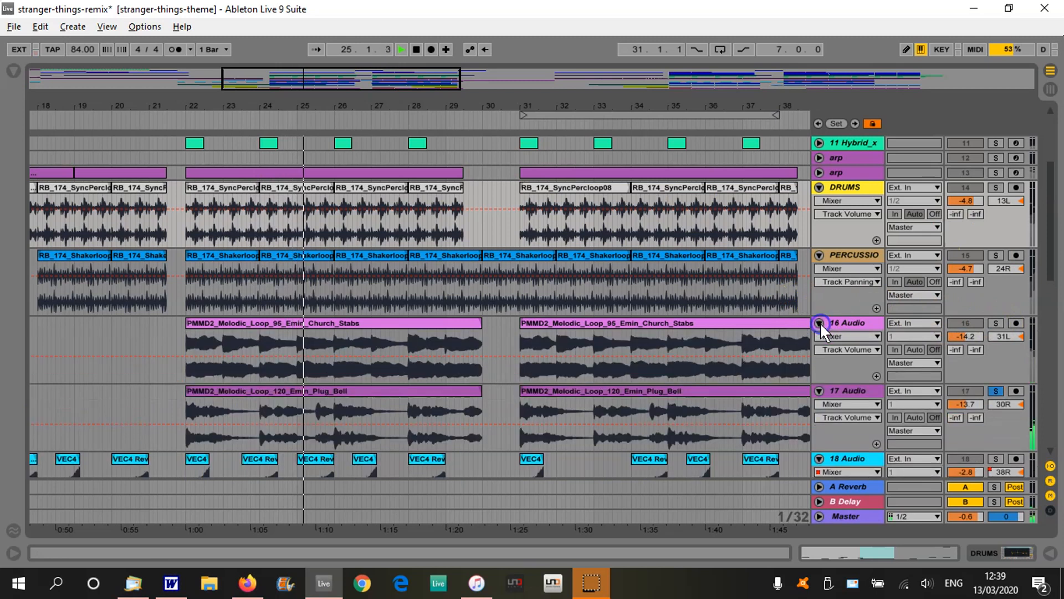
click(996, 323)
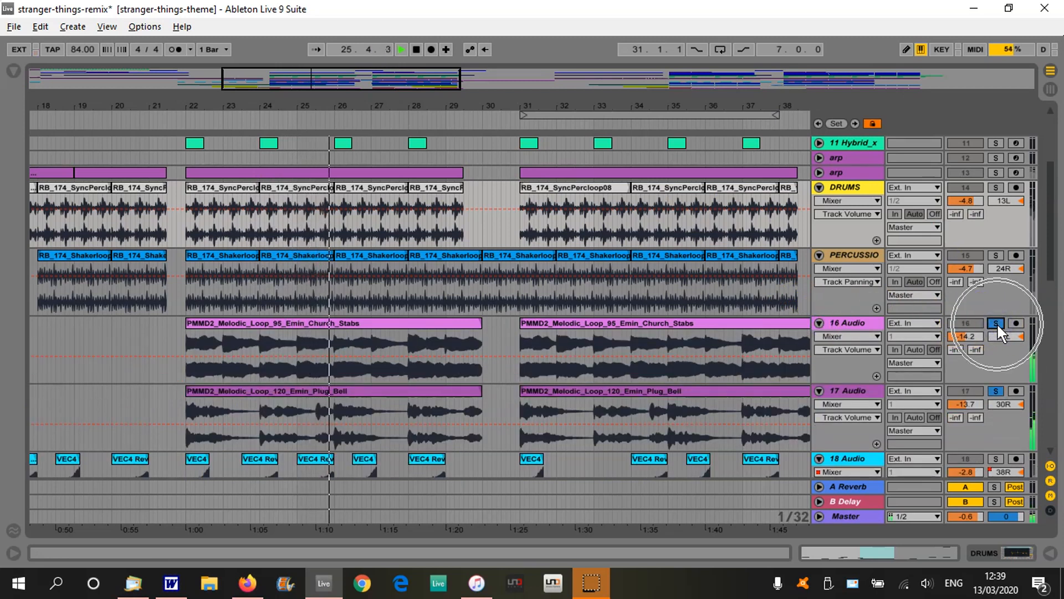
drag(459, 105, 427, 104)
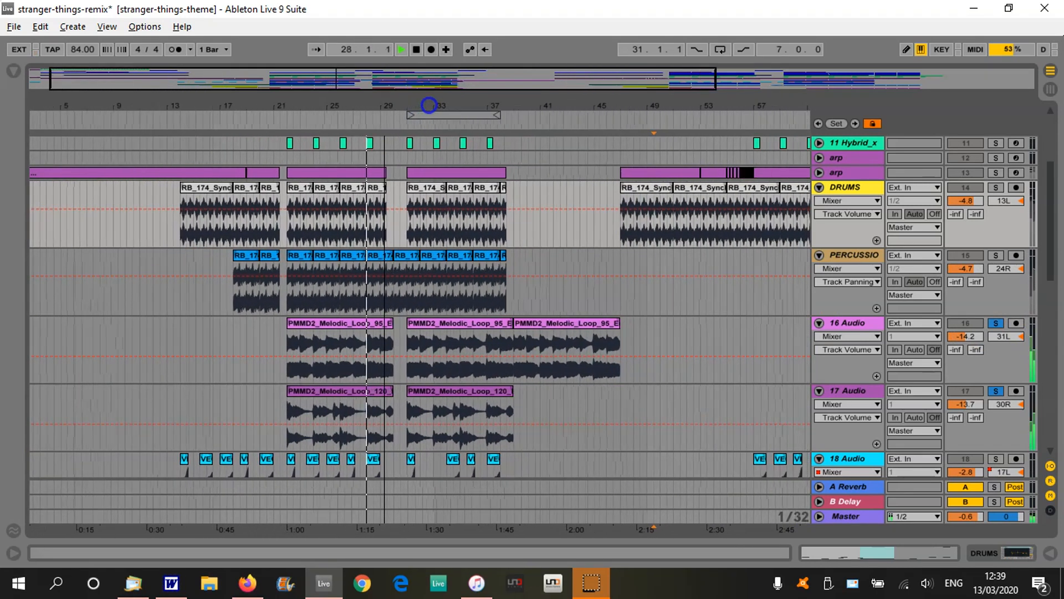
key(space)
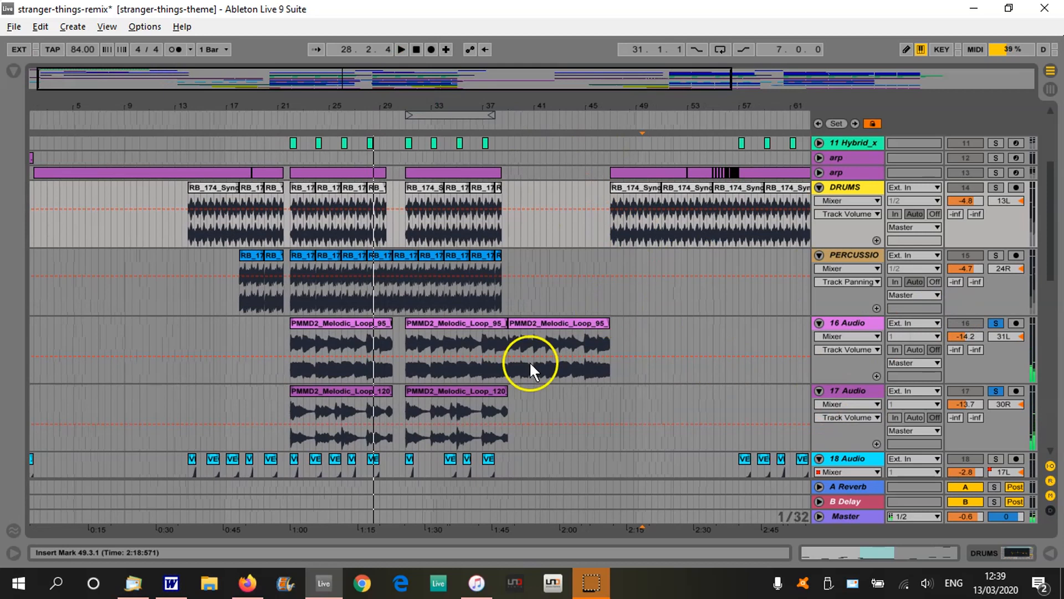
Play from bar 37, clear the solos on 16 and 17 Audio, and view the full arrangement down to 23 Audio.
click(487, 128)
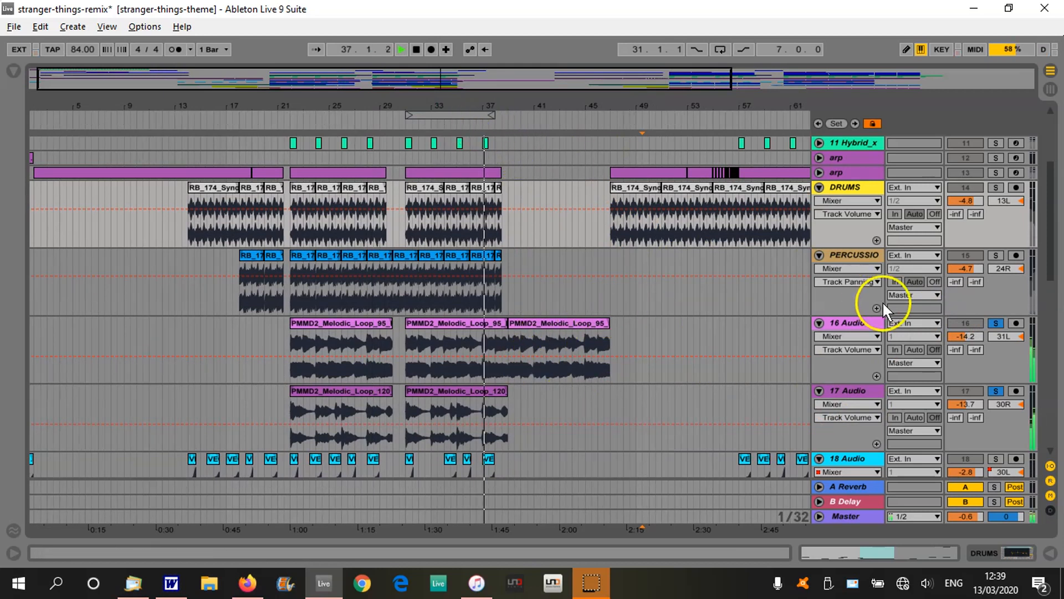
click(996, 323)
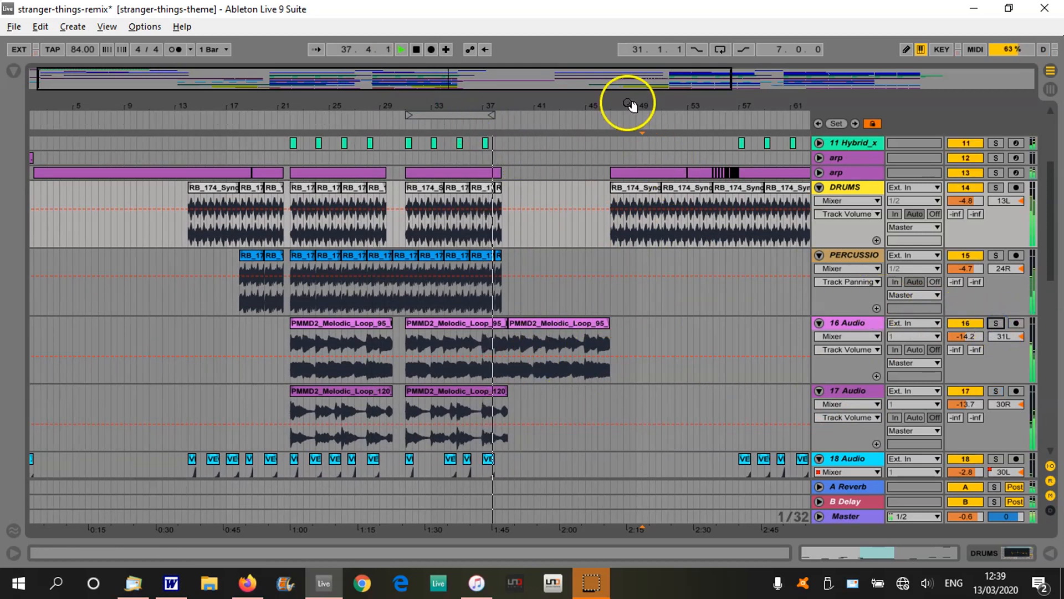
drag(625, 101, 632, 106)
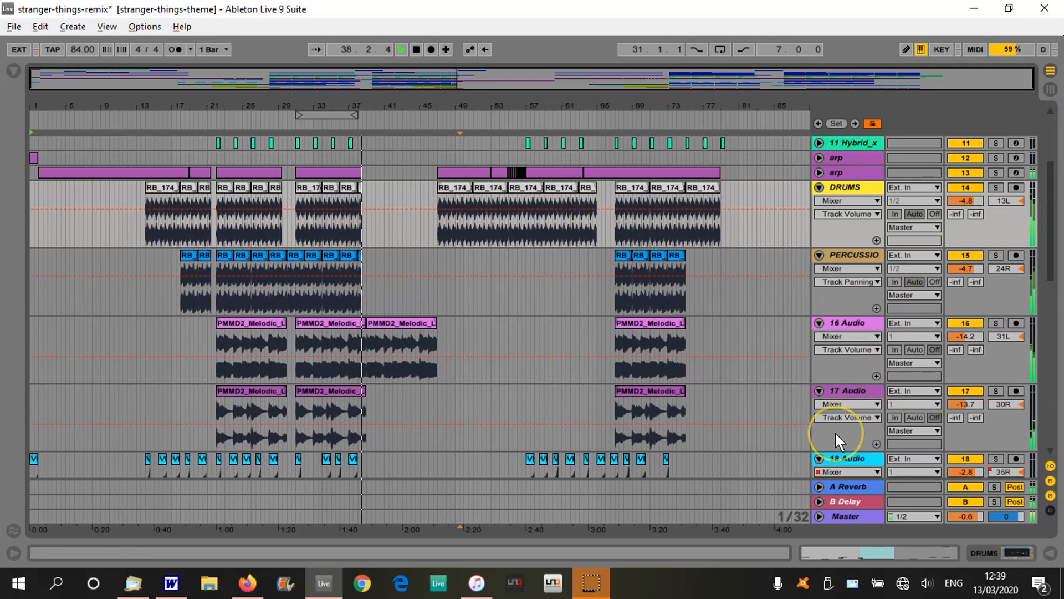
scroll(835, 431, down, 5)
scroll(831, 434, down, 2)
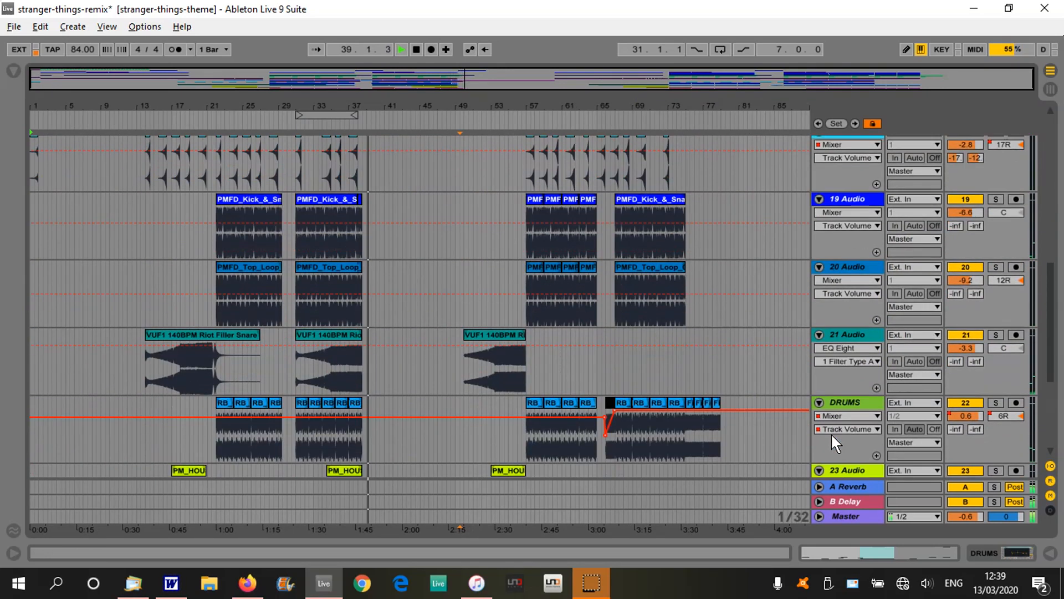
Return to the upper tracks and play the second build-up from just before bar 47.
scroll(831, 433, up, 9)
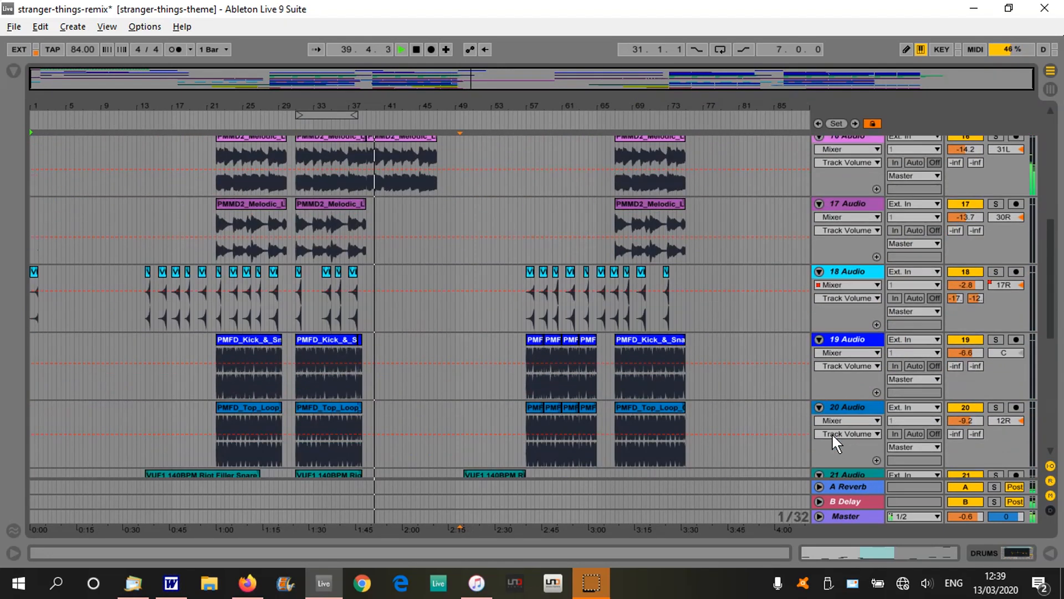
scroll(832, 434, up, 3)
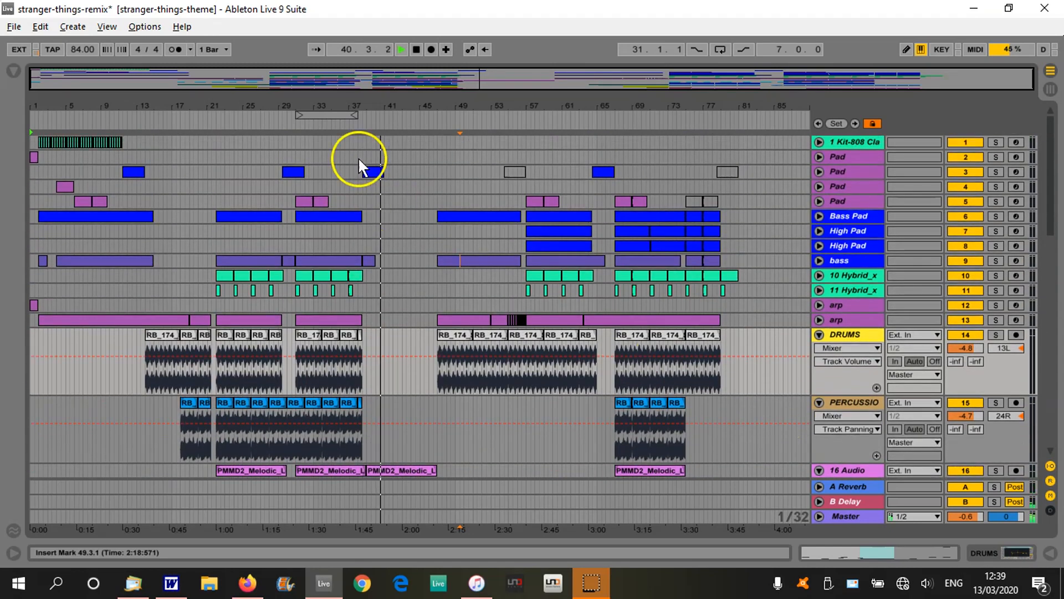
click(437, 100)
drag(437, 101, 442, 92)
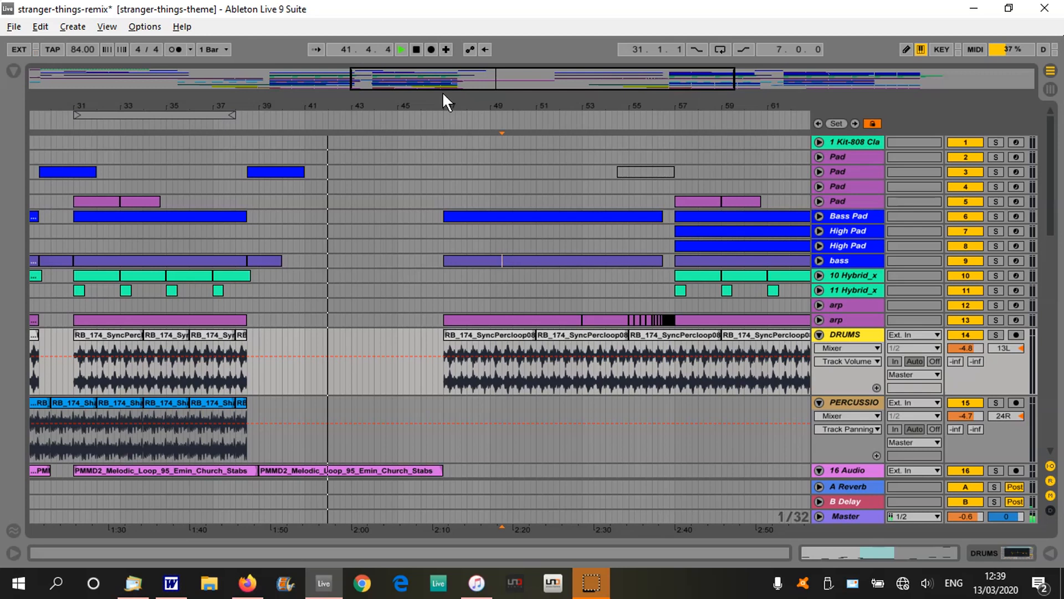
click(431, 119)
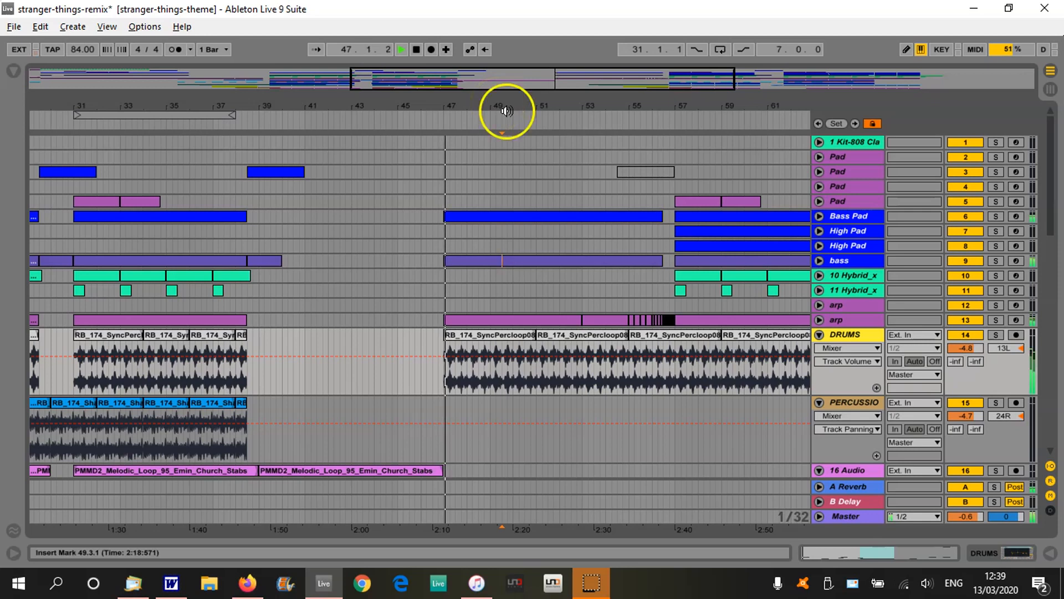
drag(627, 104, 627, 100)
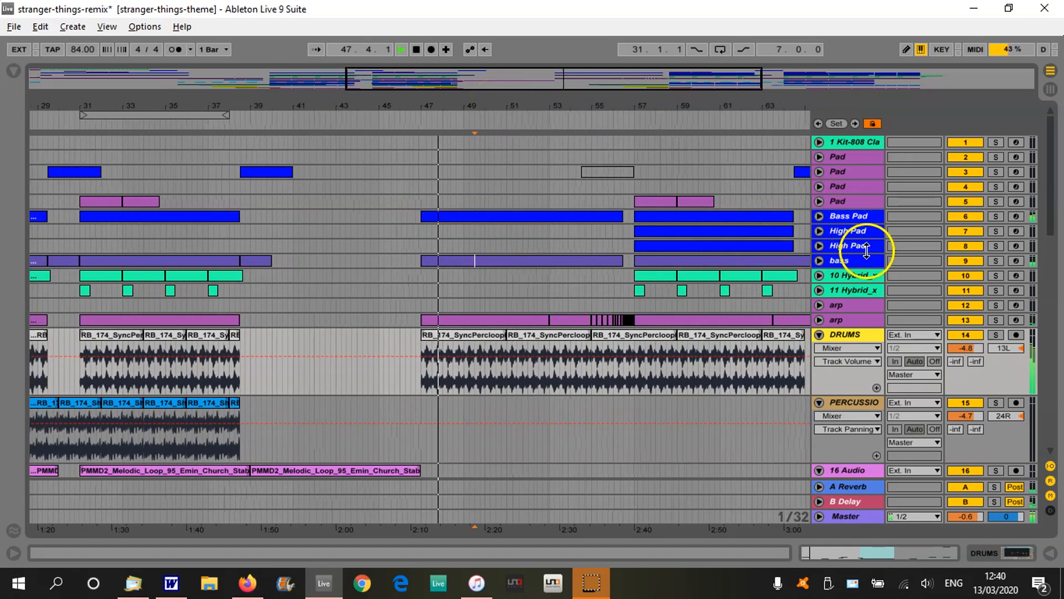
Follow the playing build-up through the filler snare on 21 Audio and the uplifters on 23 to 25 Audio, collapsing DRUMS on 22.
scroll(819, 335, down, 8)
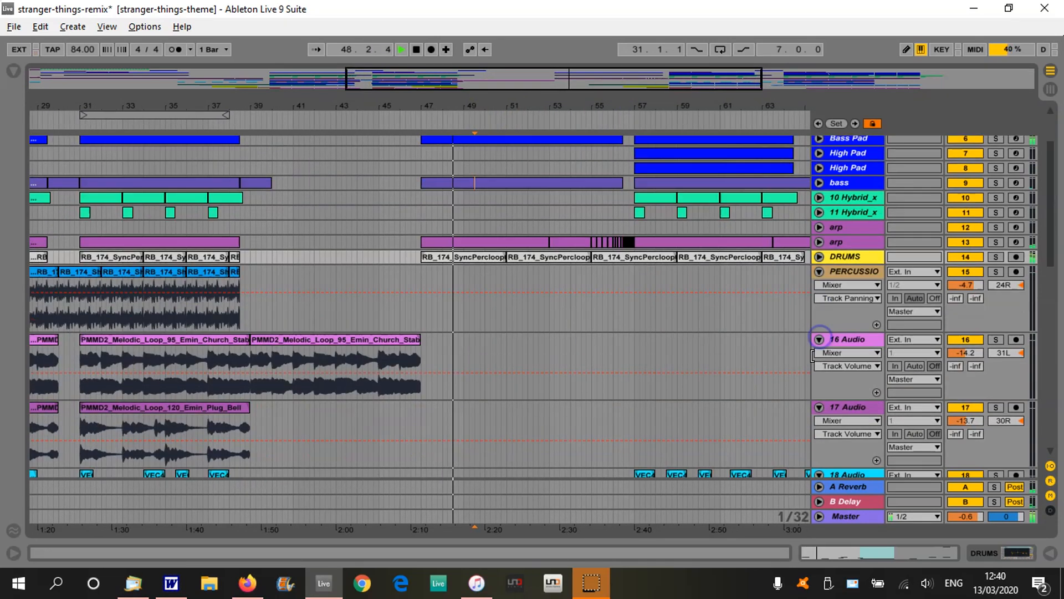
scroll(807, 361, down, 3)
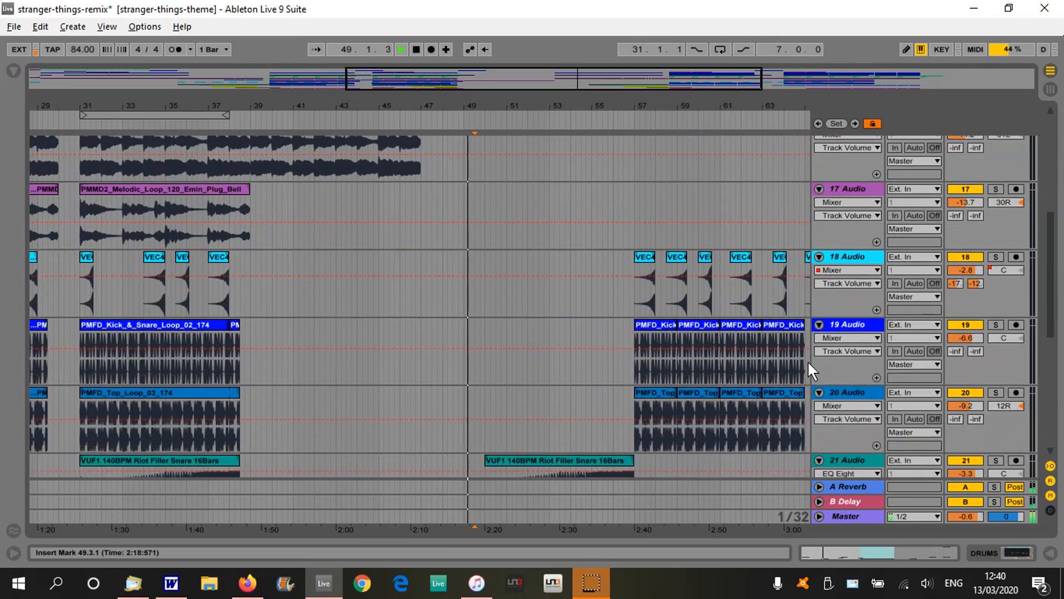
scroll(807, 358, down, 3)
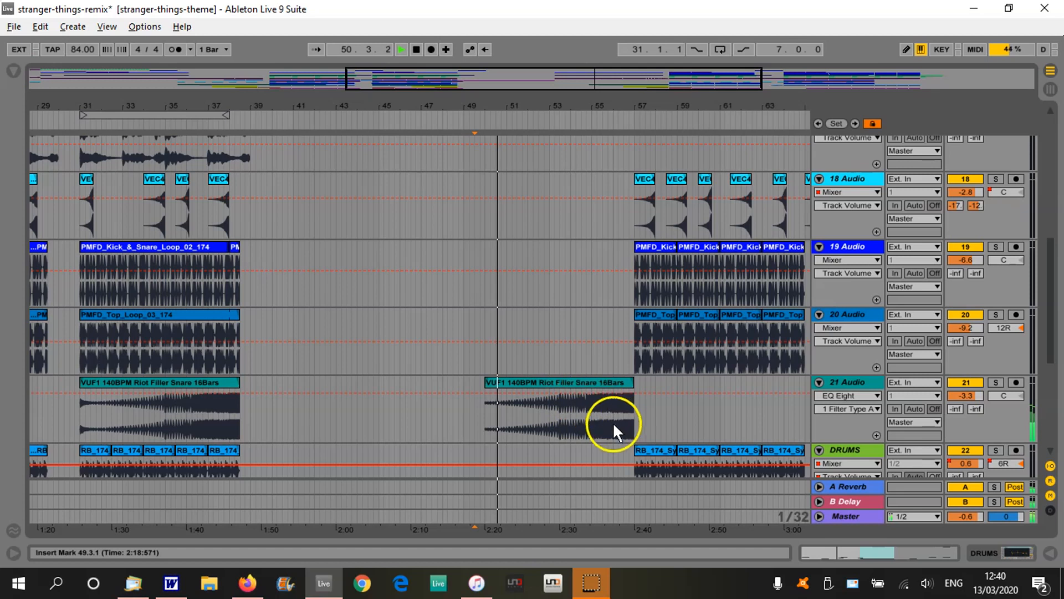
drag(676, 106, 610, 83)
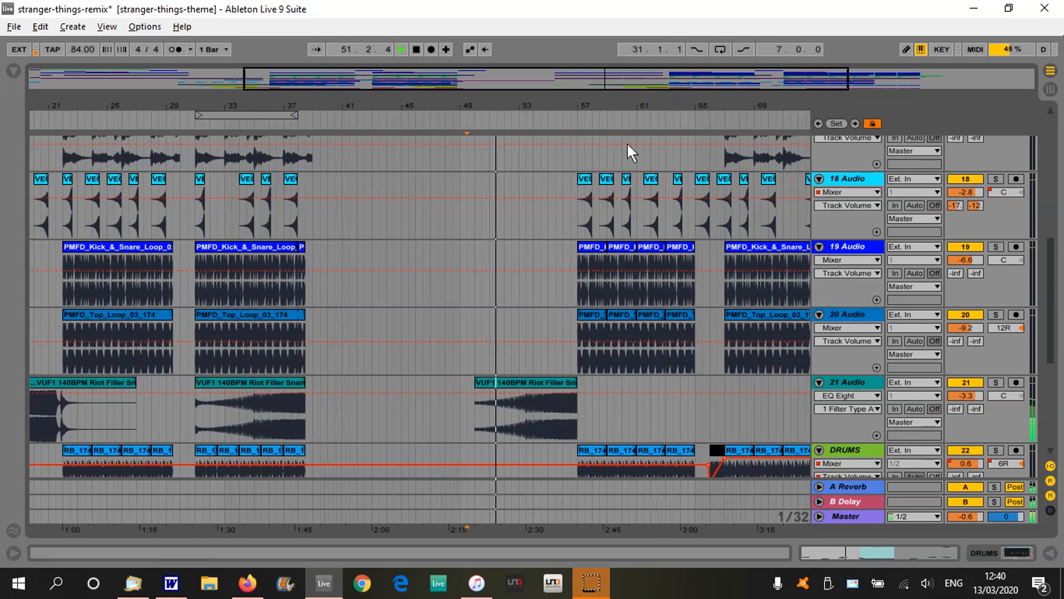
click(819, 449)
scroll(818, 446, down, 3)
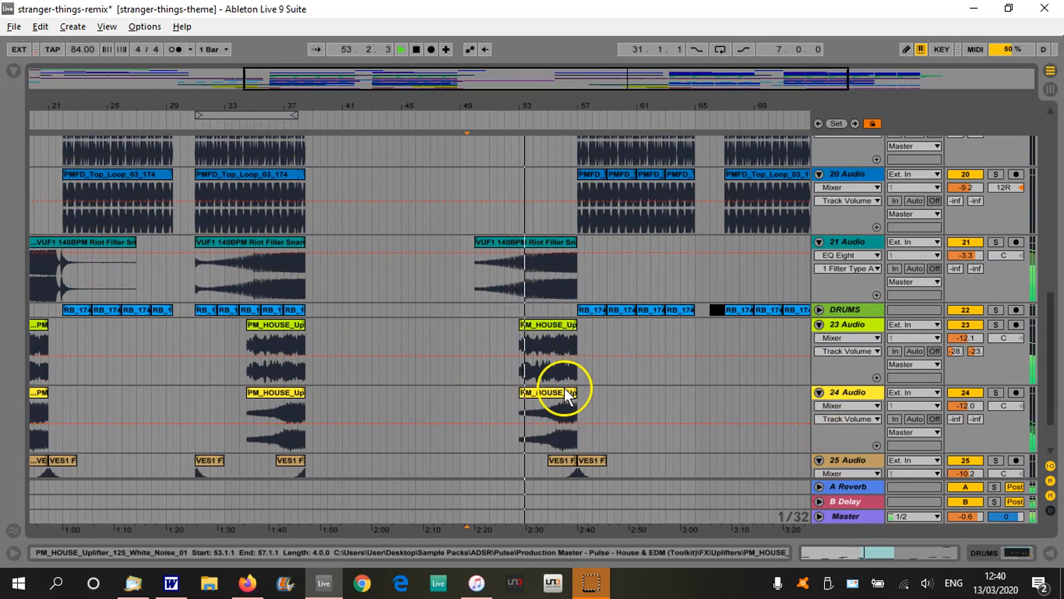
Inspect the uplifter clips leading into bar 57 and collapse 23 Audio, 24 Audio and 25 Audio.
drag(572, 110, 617, 182)
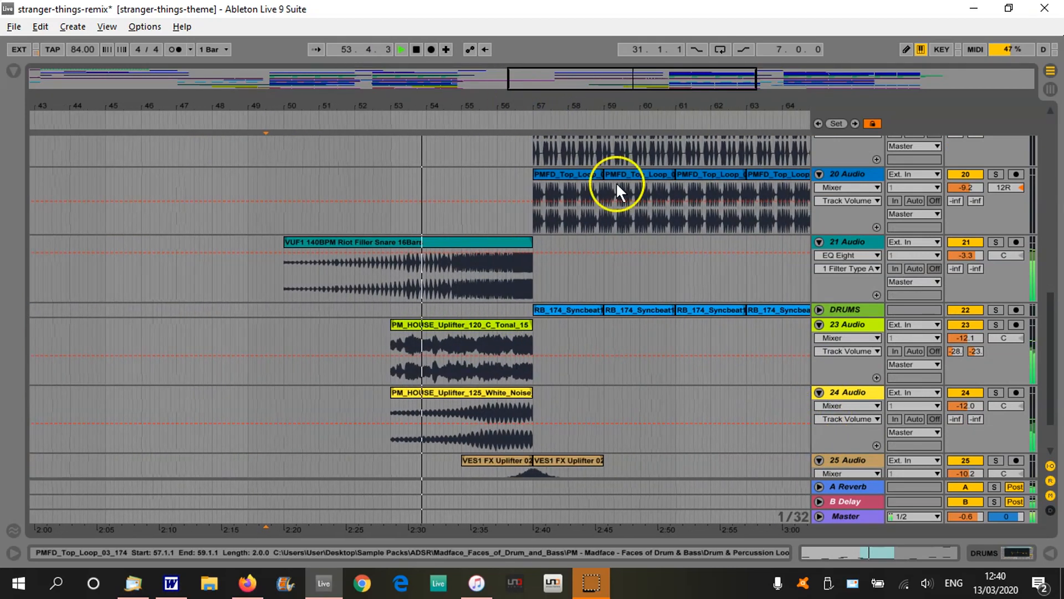
click(819, 324)
click(818, 338)
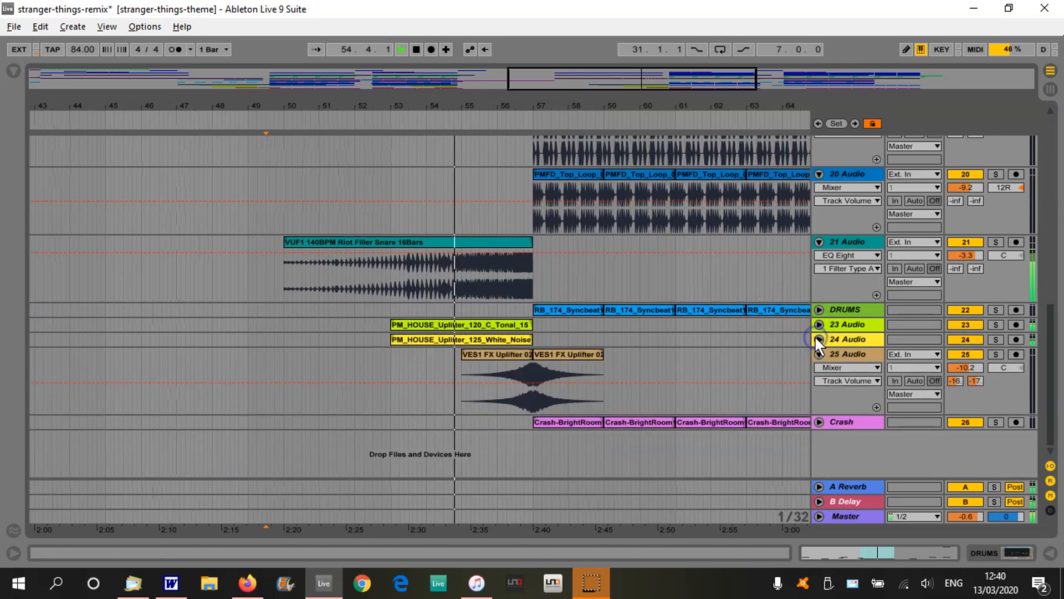
click(818, 355)
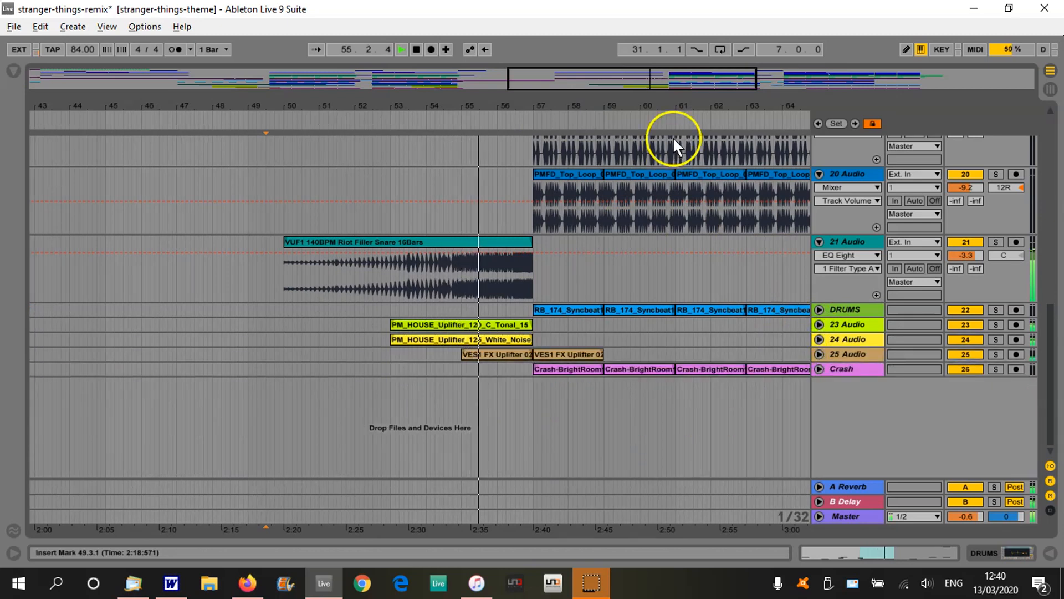
Stop playback after the drop at bar 57 and expand the arp track on 13 to inspect its chopped build-up clips.
drag(677, 107, 646, 356)
scroll(643, 378, up, 3)
scroll(644, 383, up, 10)
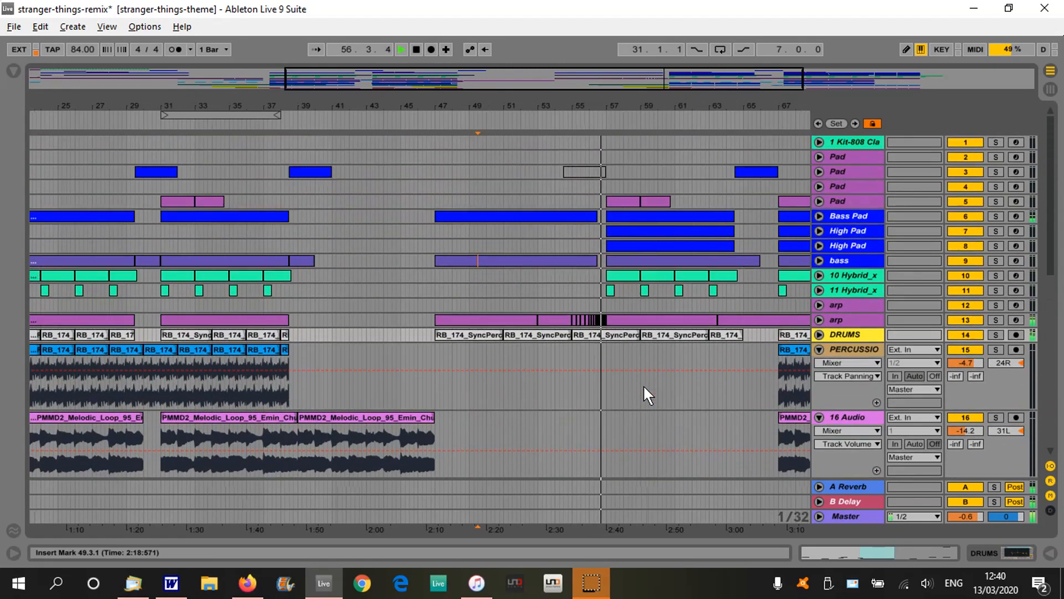
drag(608, 106, 600, 102)
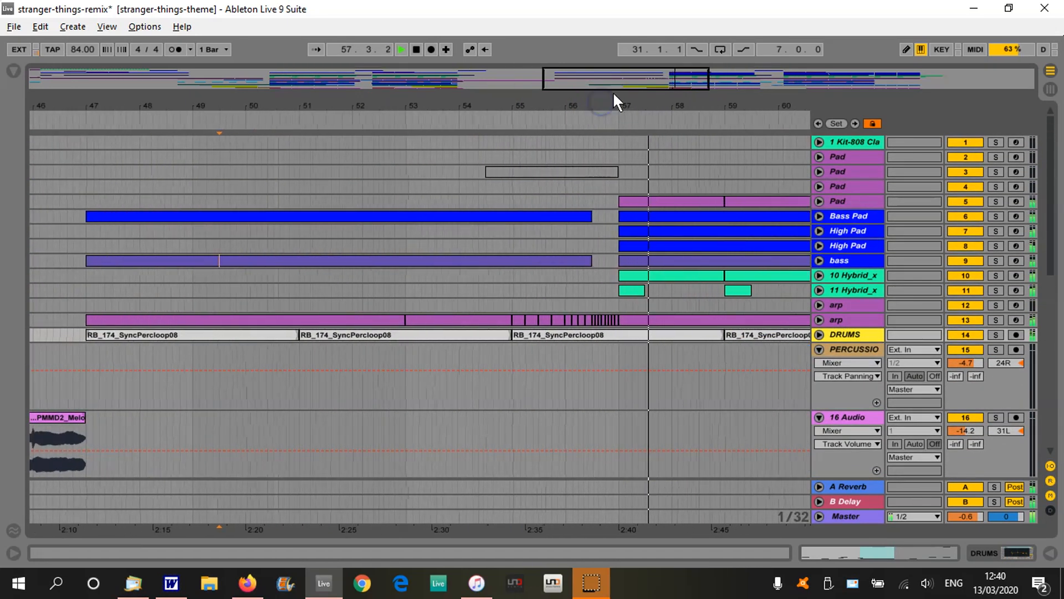
click(818, 320)
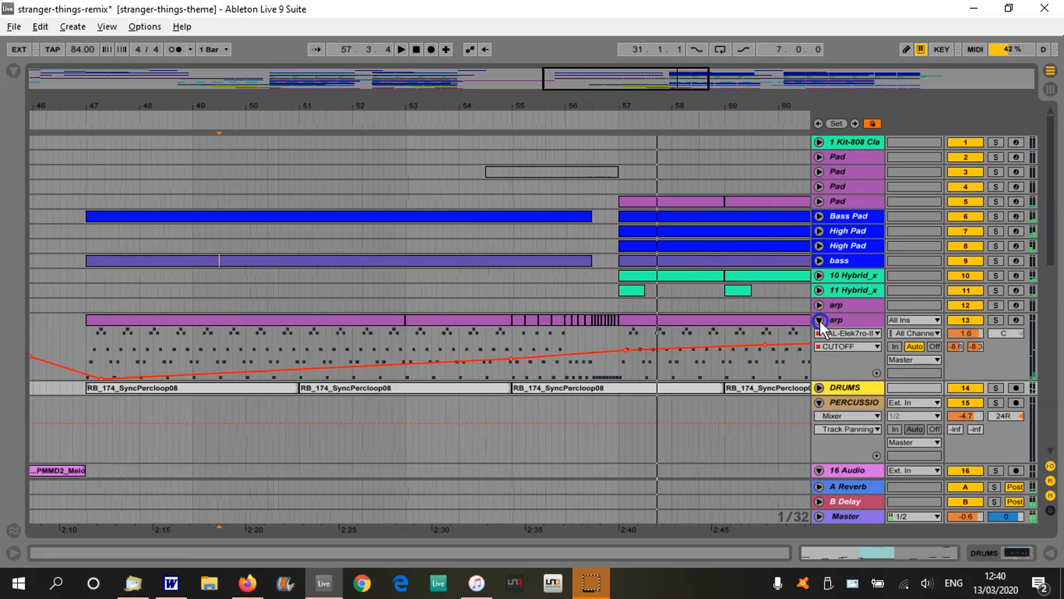
drag(571, 105, 571, 104)
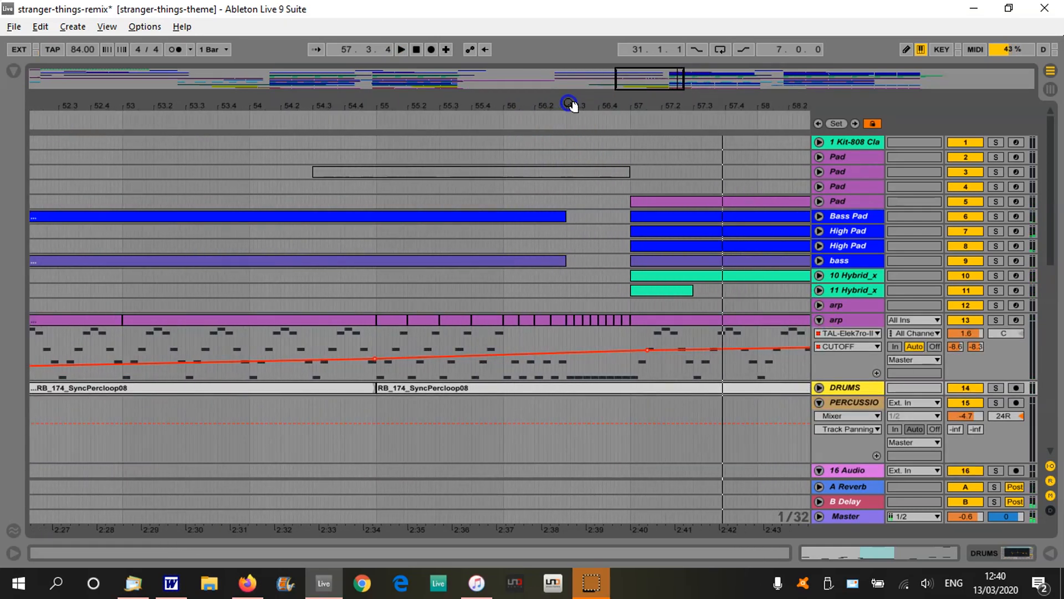
Solo the arp on 13 and audition its accelerating build-up from bar 55, then from just before bar 54, stopping past bar 57.
click(997, 319)
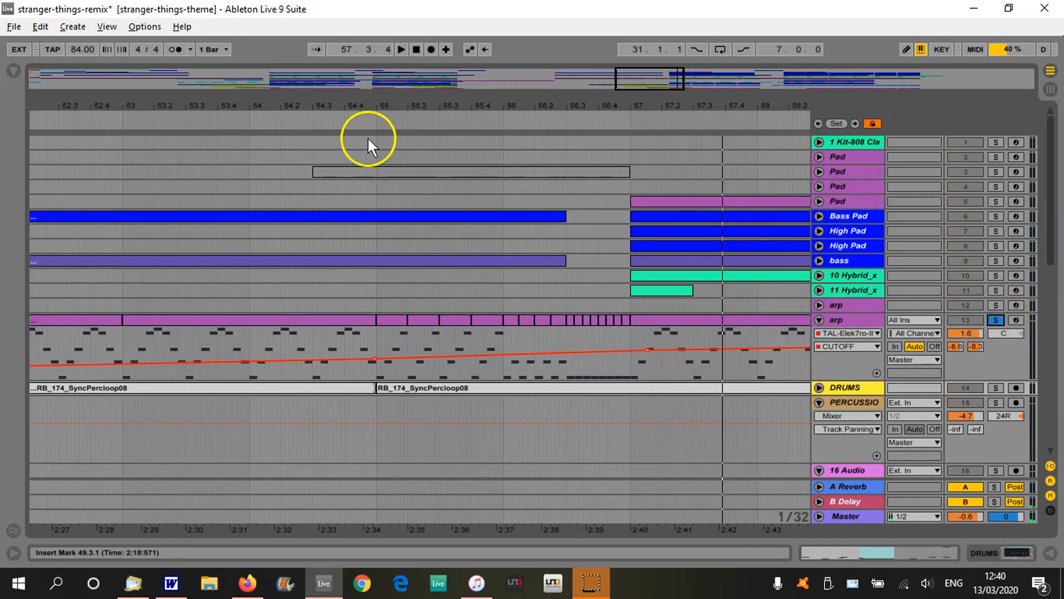
click(370, 120)
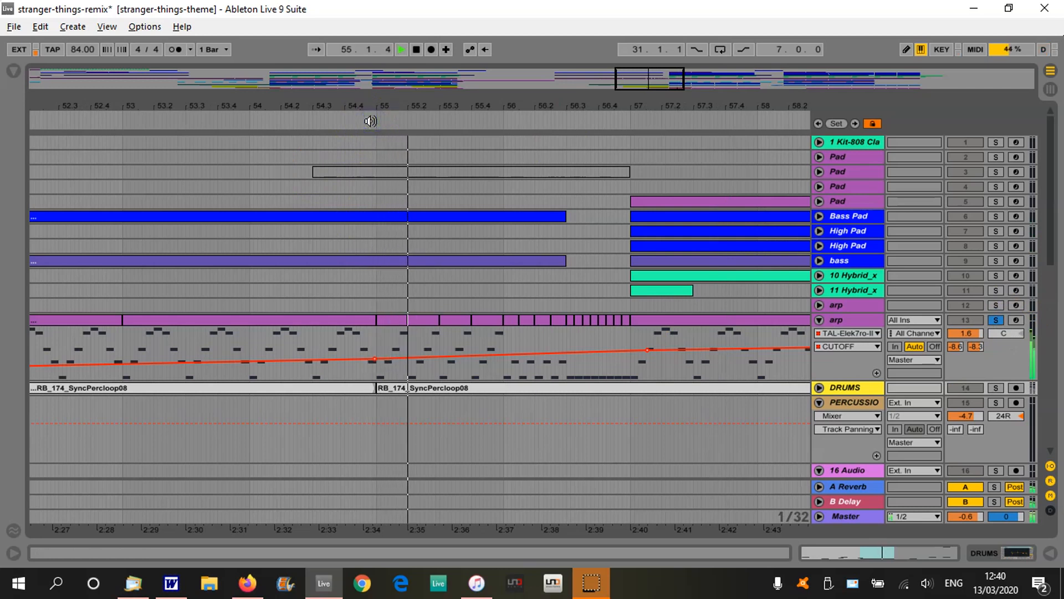
key(space)
click(245, 122)
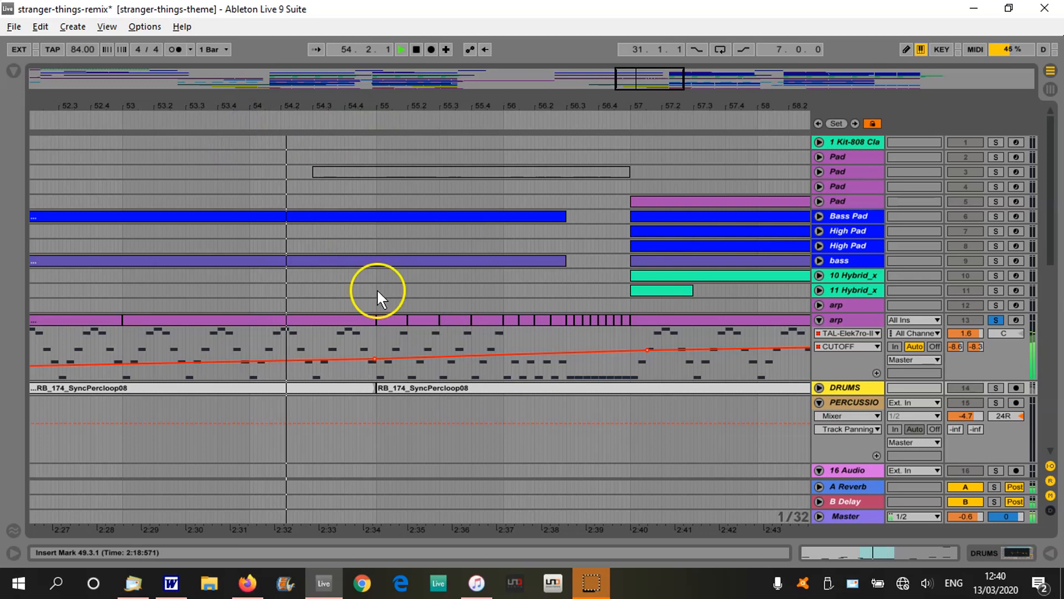
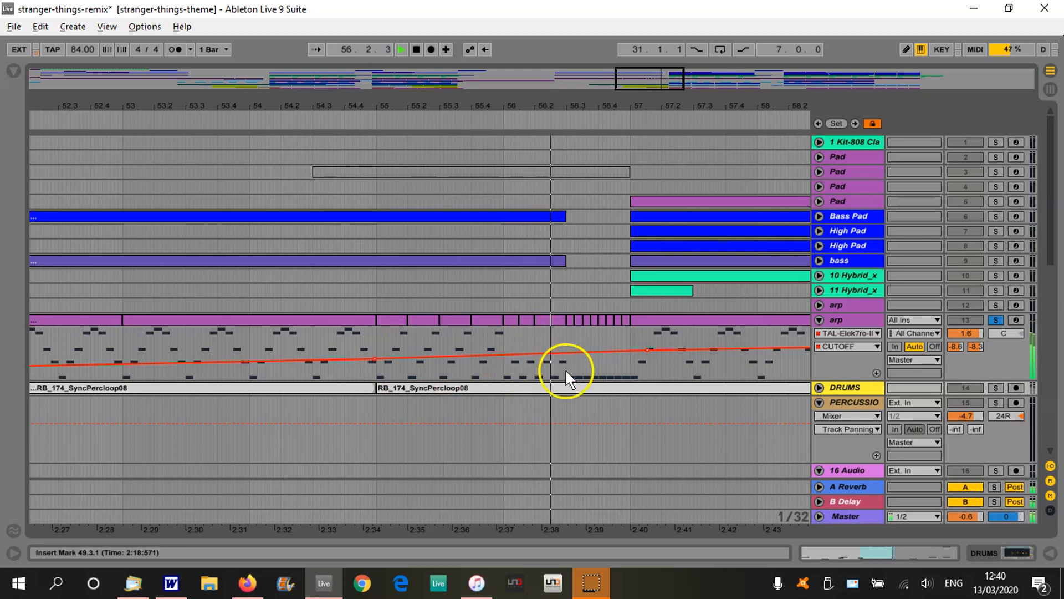
click(673, 105)
drag(673, 106, 592, 106)
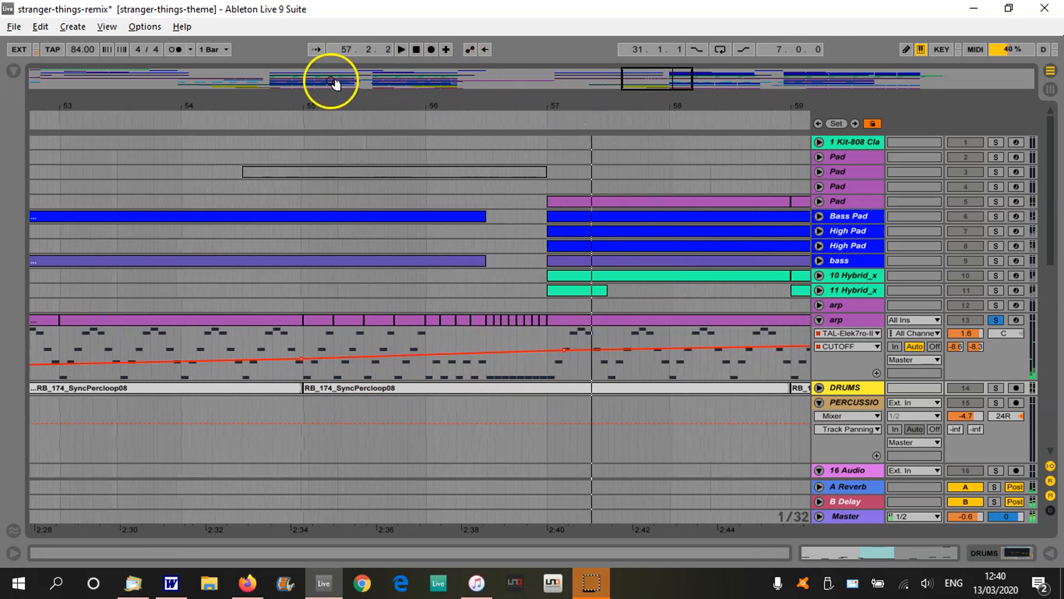
Clear the arp's solo, replay the full build-up from just before bar 54 into the drop, and stop playback.
click(123, 118)
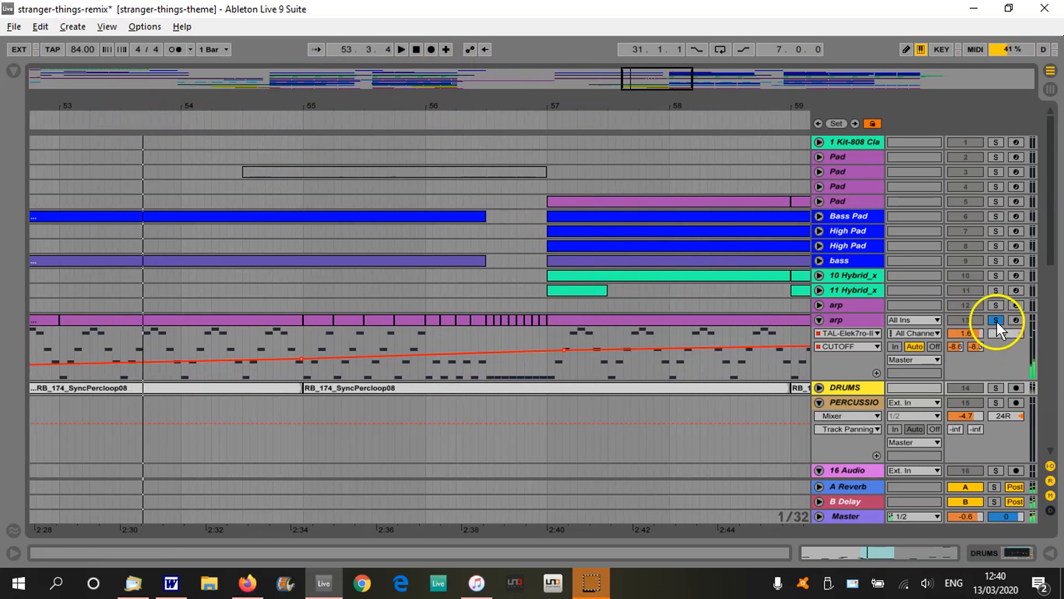
click(996, 321)
click(166, 119)
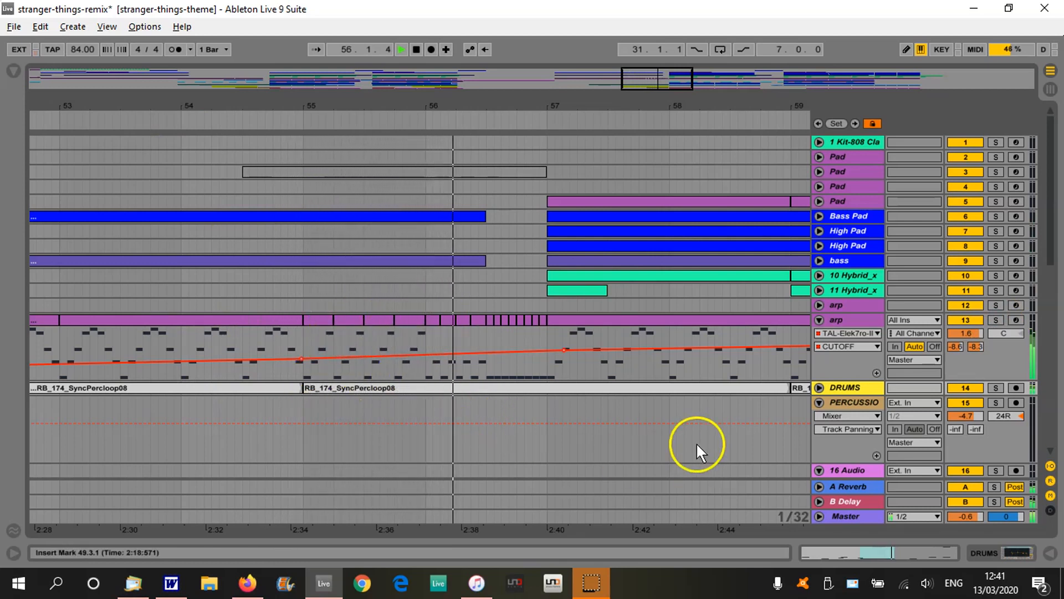
click(416, 50)
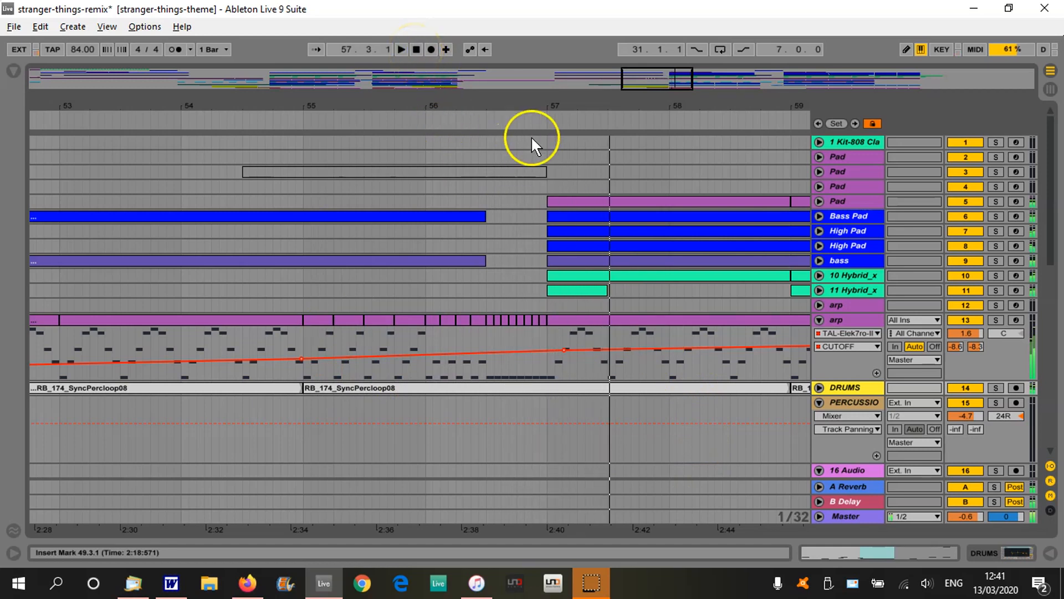
Collapse the arp track on 13 and view the arrangement from the drop at bar 57 to the end.
drag(556, 107, 555, 83)
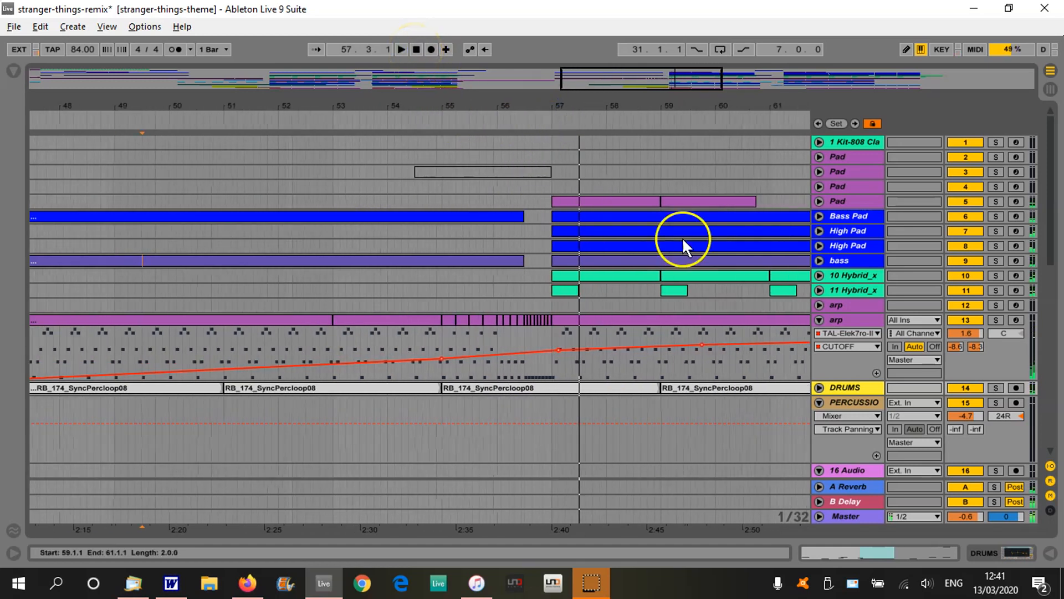
click(818, 320)
drag(622, 107, 417, 134)
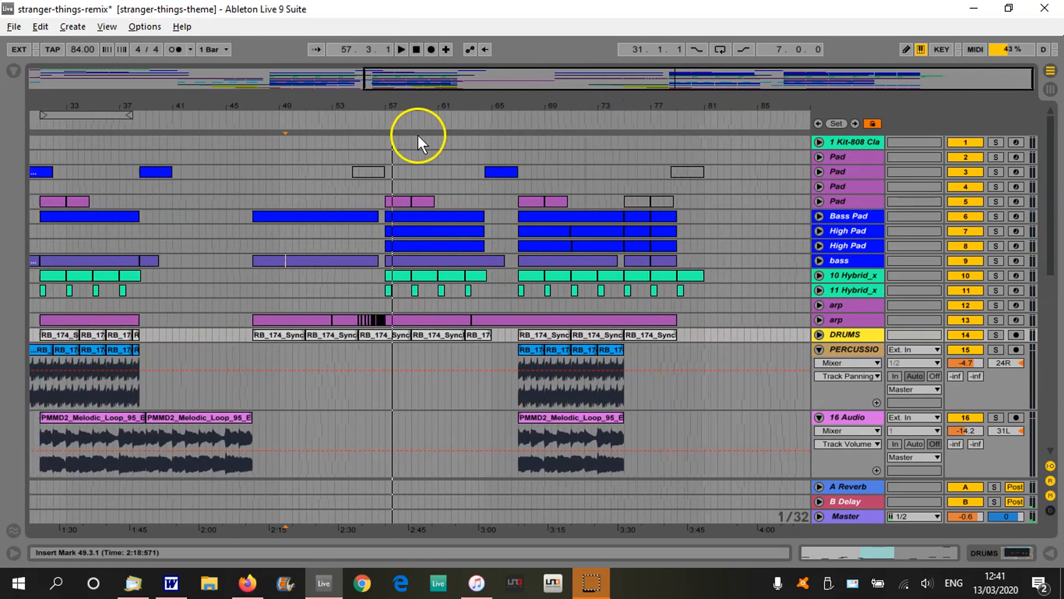
click(610, 228)
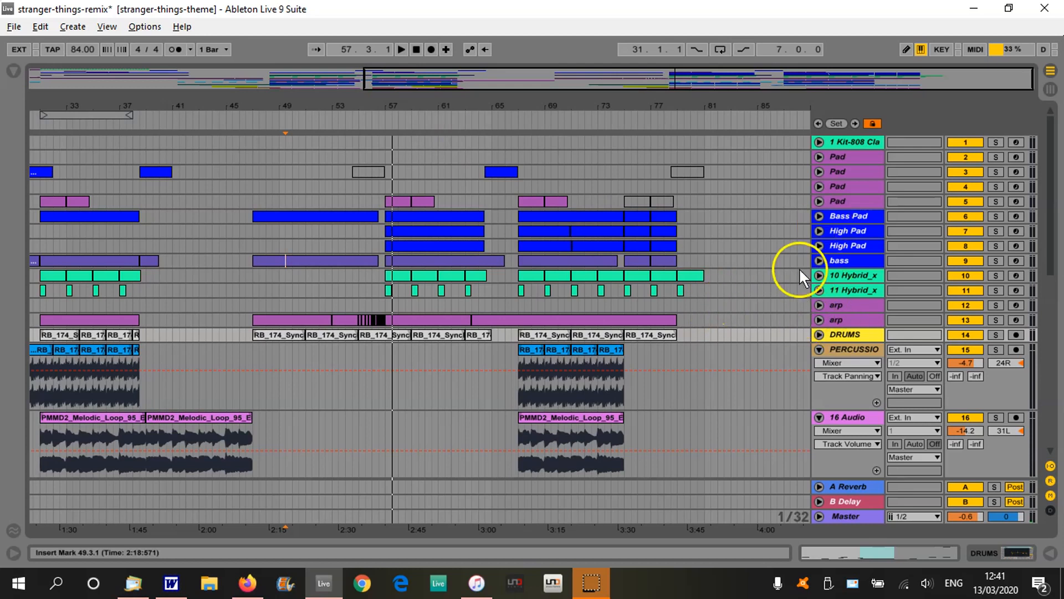
Solo the Pad on 5, show its TAL-Elek7ro-II device, audition it from bar 57, then collapse the track and clear the solo.
click(818, 202)
drag(392, 95, 391, 133)
click(996, 201)
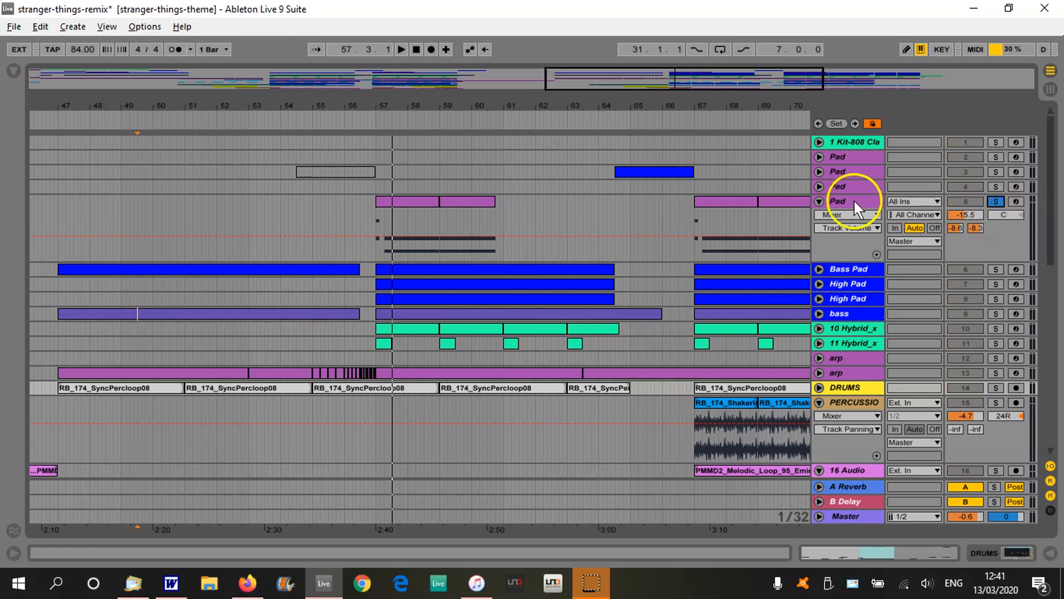
double_click(854, 198)
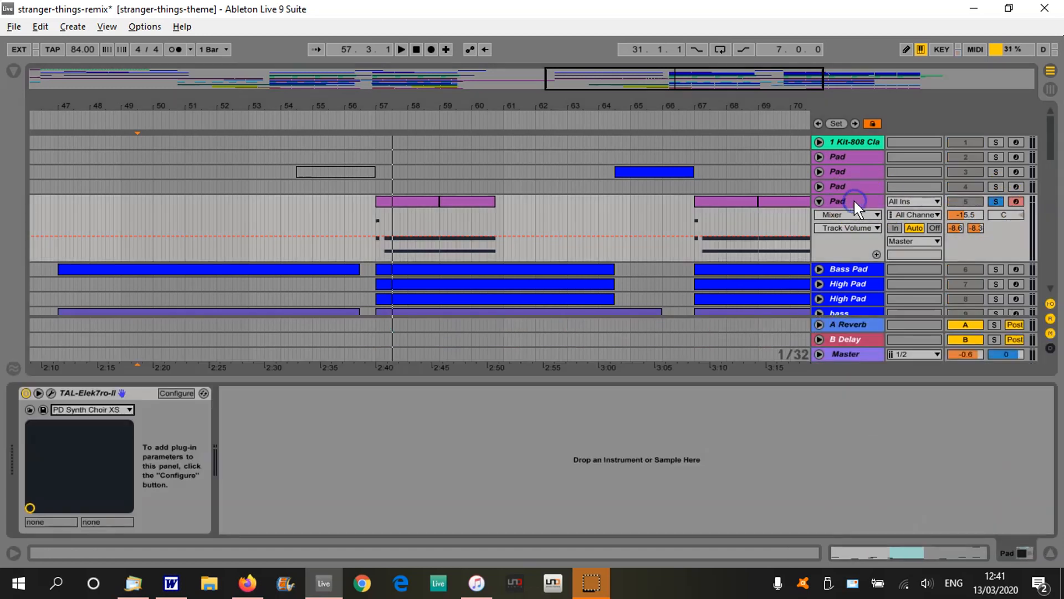
click(360, 112)
click(819, 201)
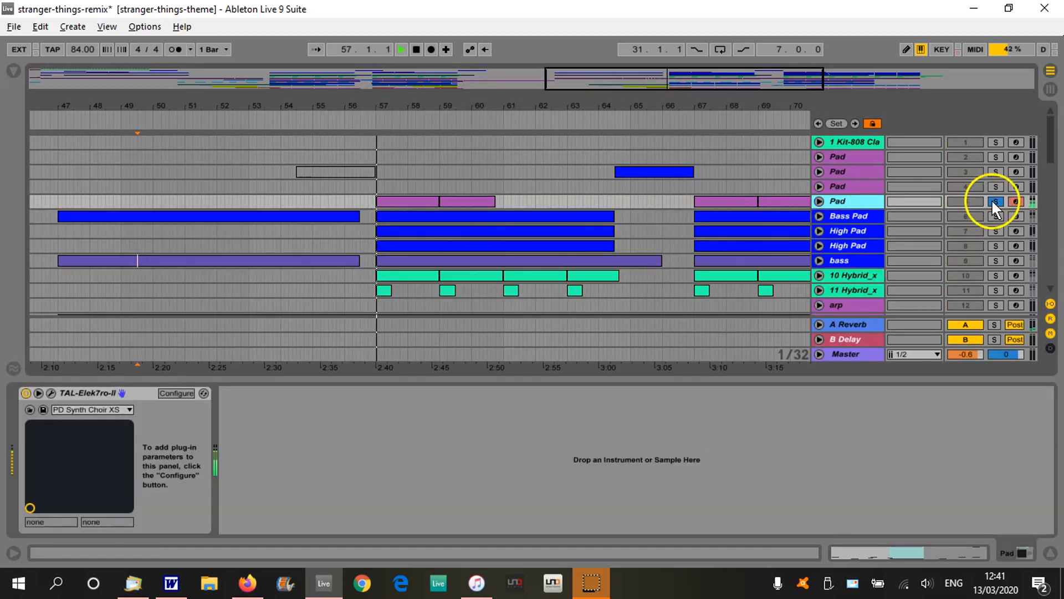
click(996, 201)
key(space)
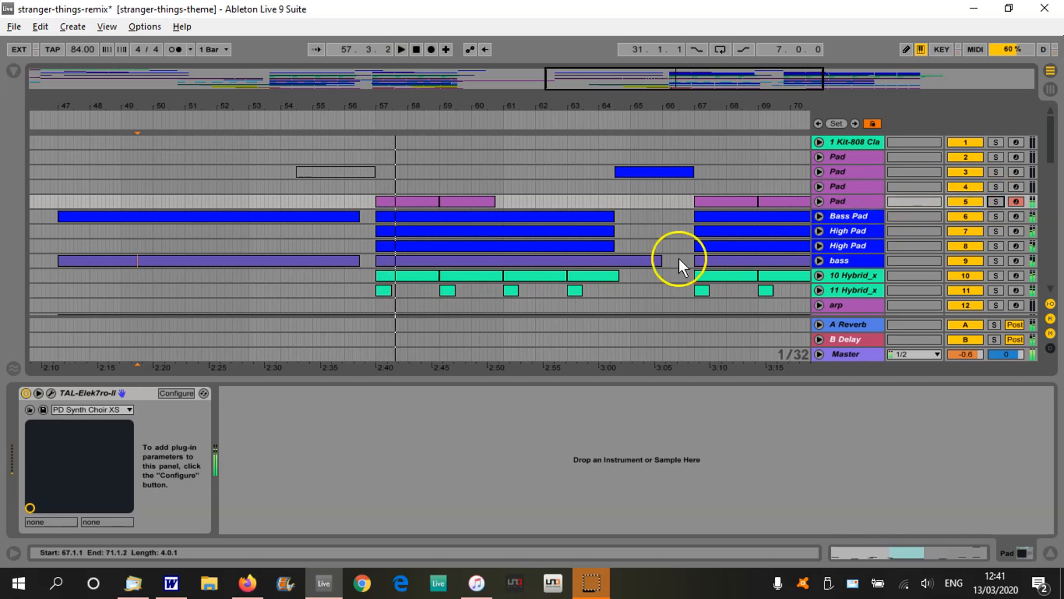
Expand and solo both High Pad tracks on 7 and 8, and show the device chain of the one on 7.
click(819, 231)
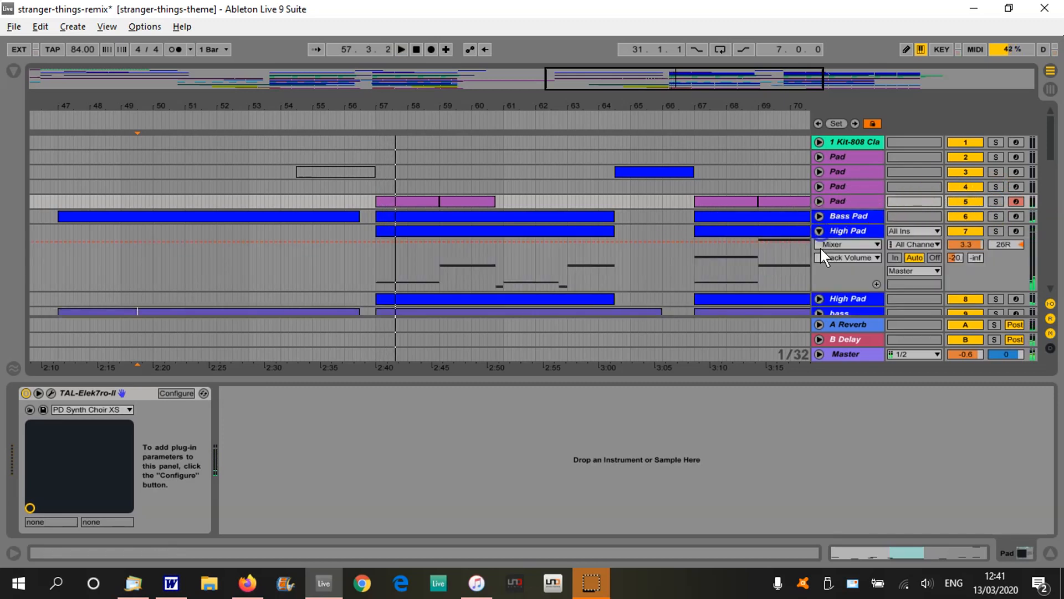
click(818, 299)
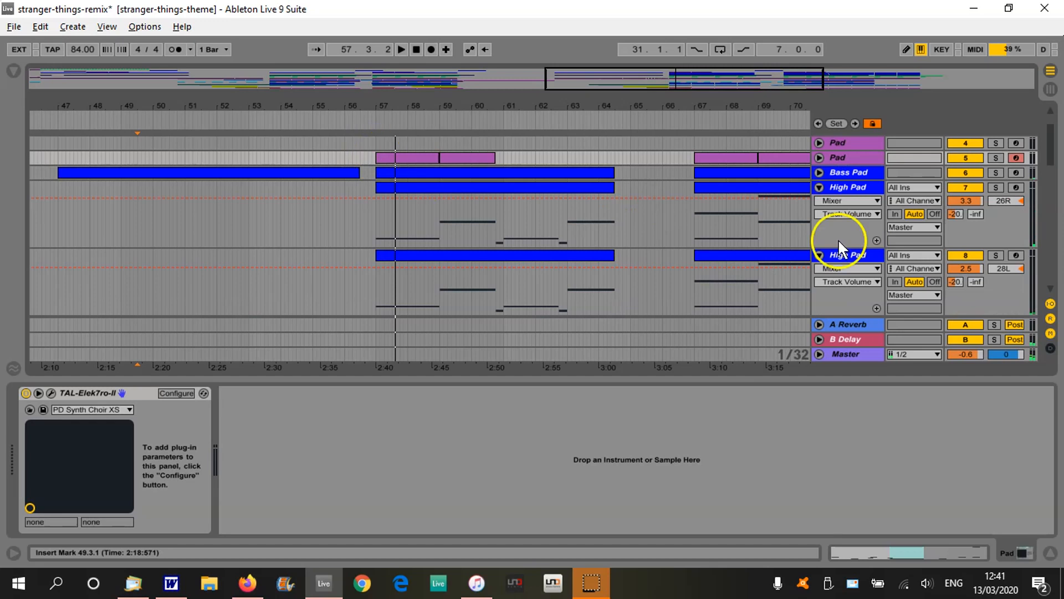
click(995, 186)
click(994, 256)
click(870, 189)
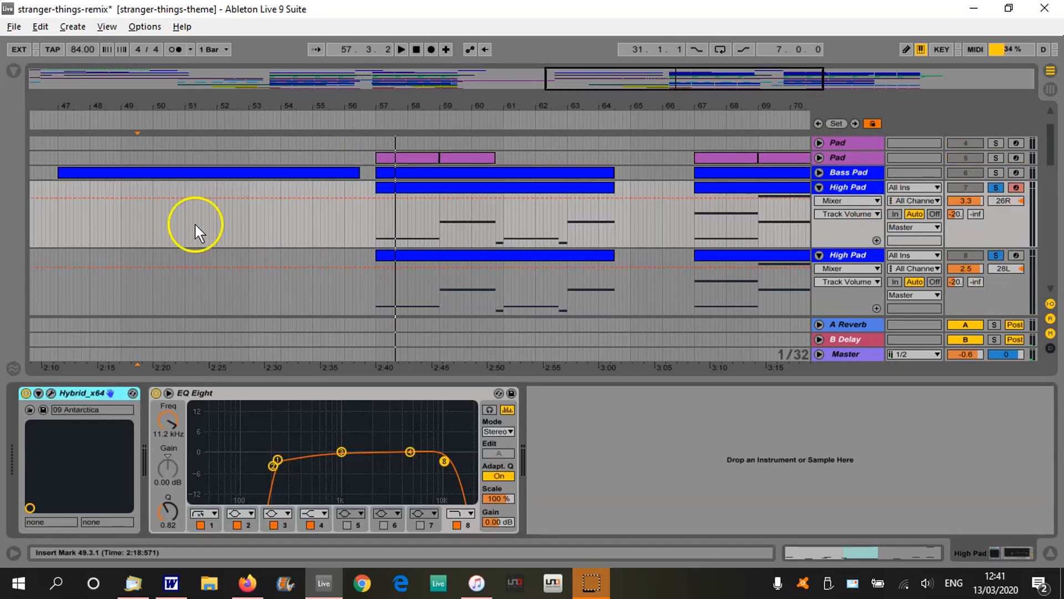
Audition the two soloed High Pad tracks from just before bar 57, hide the device view, and clear both solos.
click(370, 119)
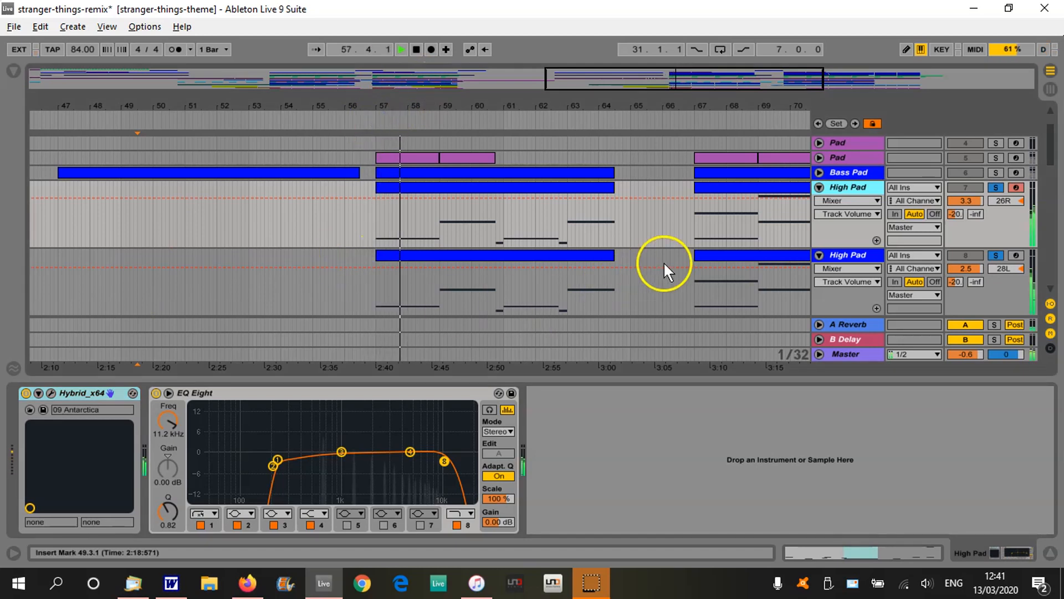
click(1046, 553)
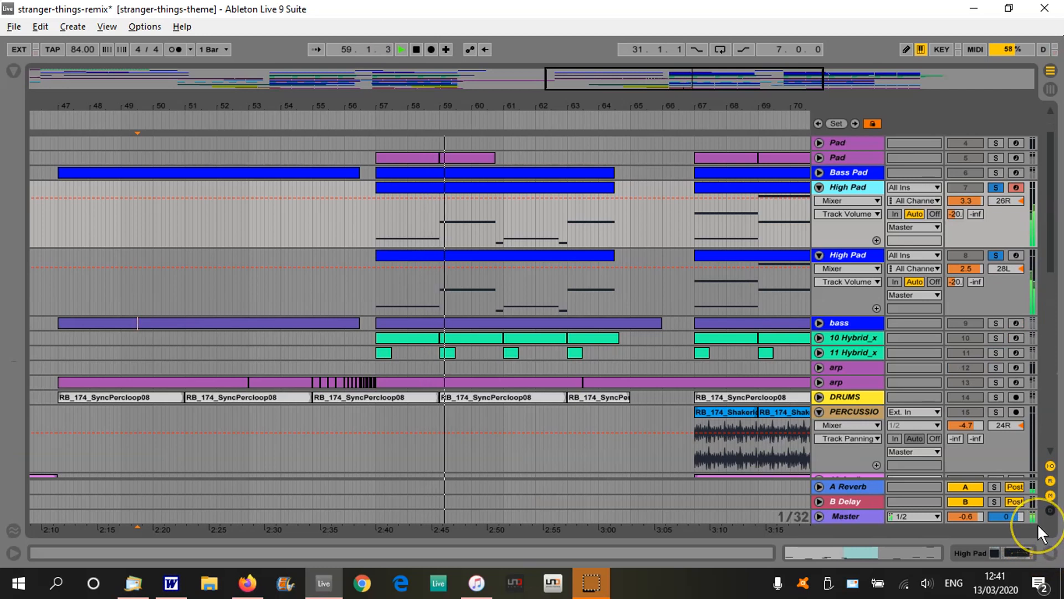
click(994, 256)
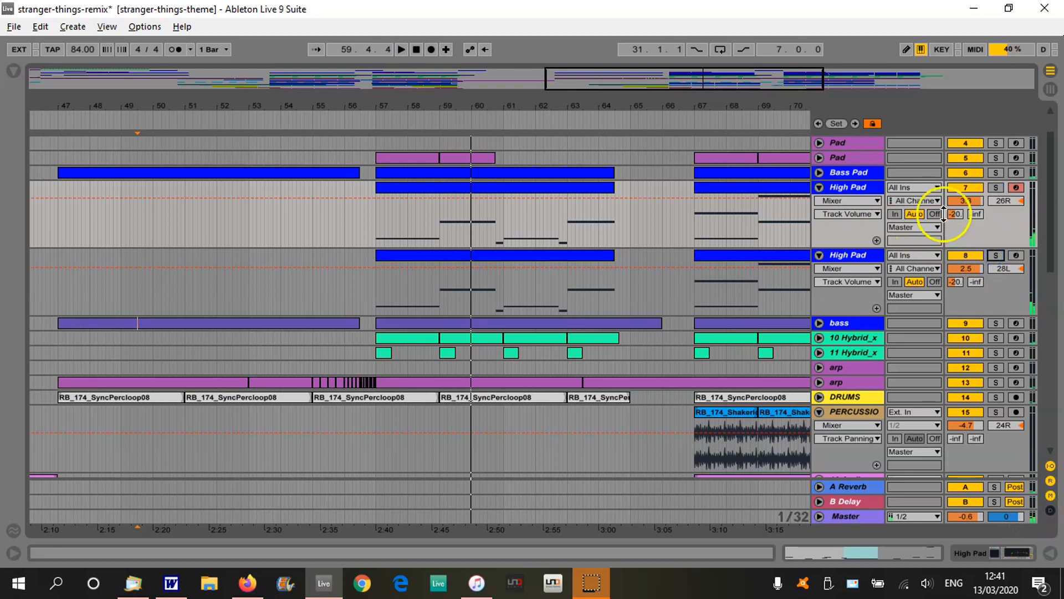
Replay the full mix from just before bar 57 and view the percussion, melodic loop and reverse synth tracks up to the ending.
click(355, 115)
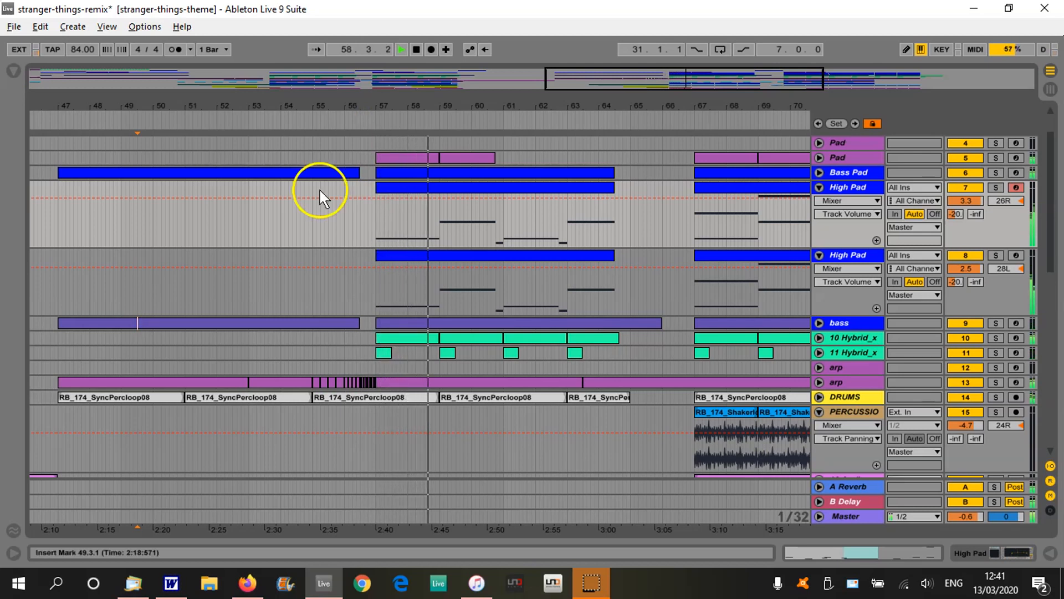
drag(624, 99, 414, 99)
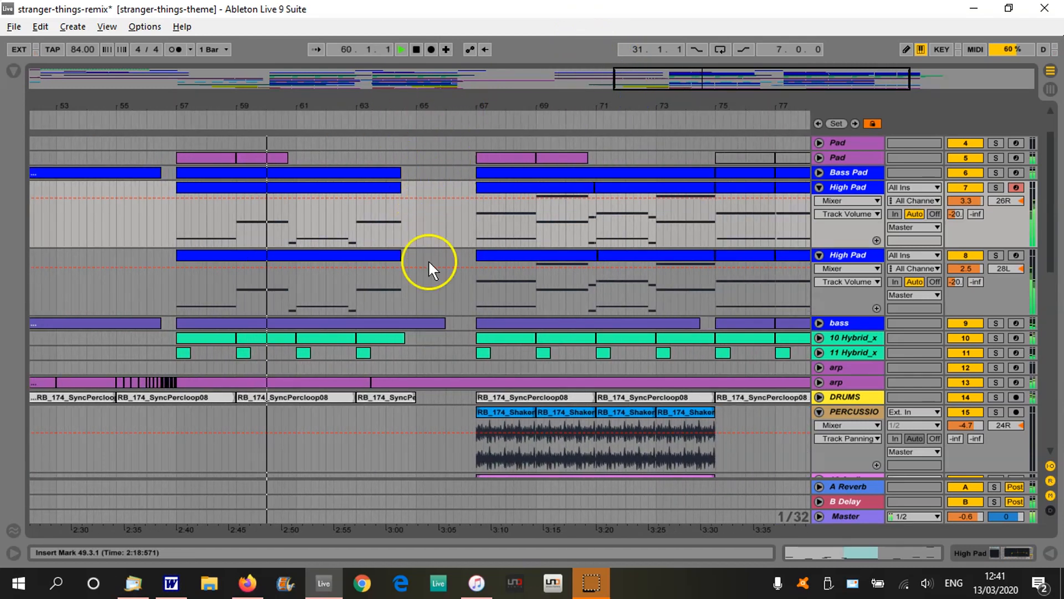
scroll(776, 435, down, 3)
scroll(648, 341, down, 5)
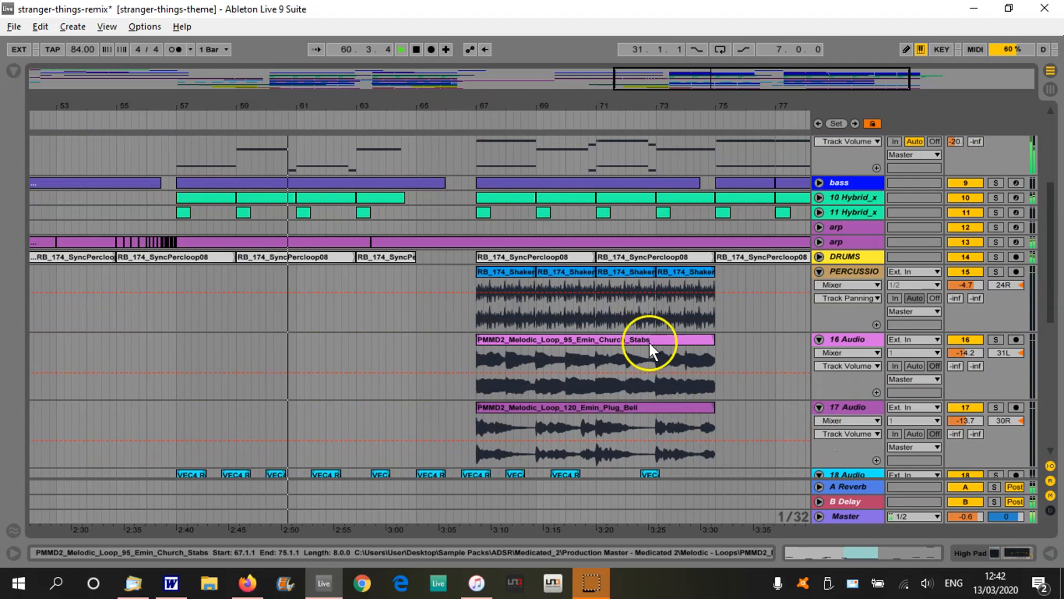
scroll(646, 364, down, 2)
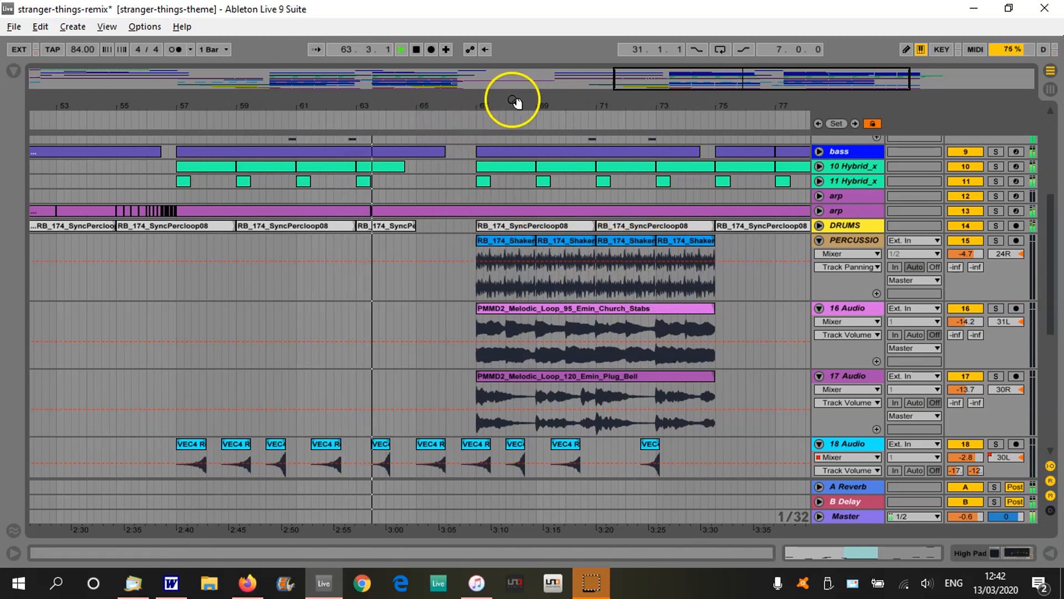
drag(511, 100, 514, 98)
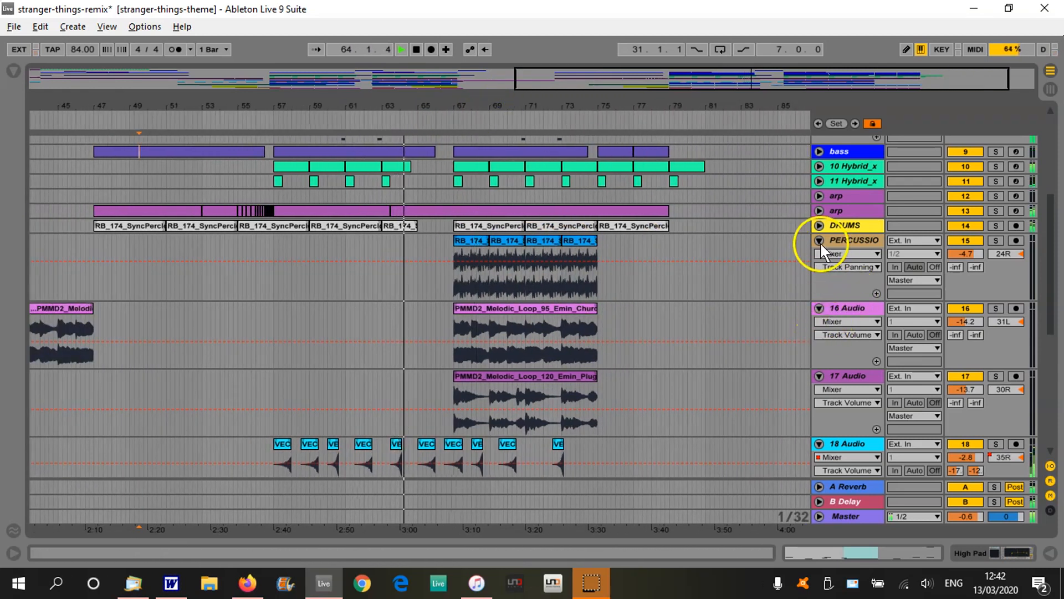
Collapse tracks 15, 16 and 17 and all remaining expanded tracks, play on past bar 67, and stop playback.
click(820, 240)
click(818, 255)
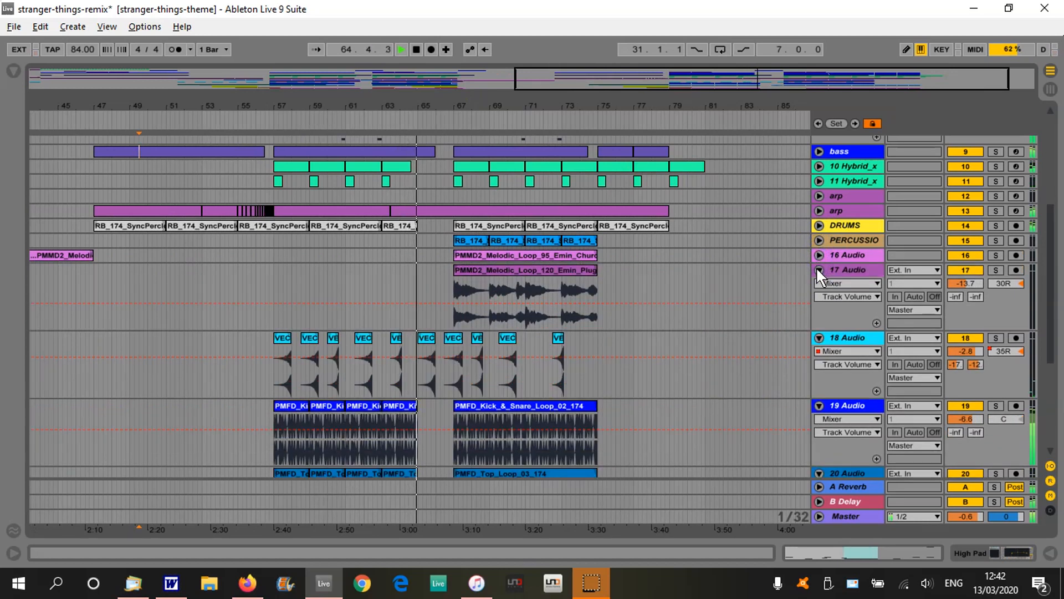
click(817, 269)
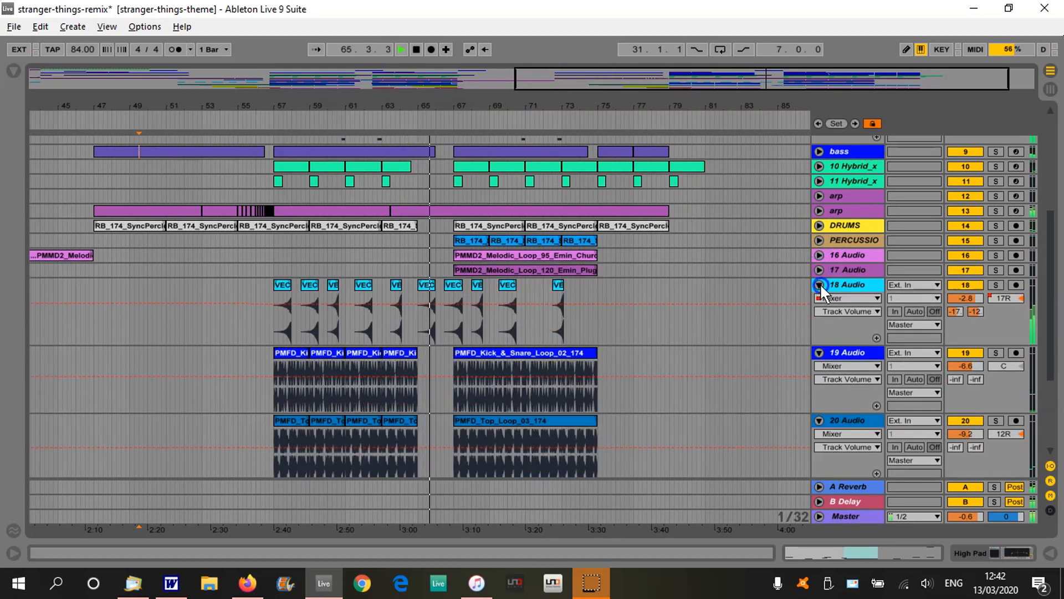
alt+click(819, 284)
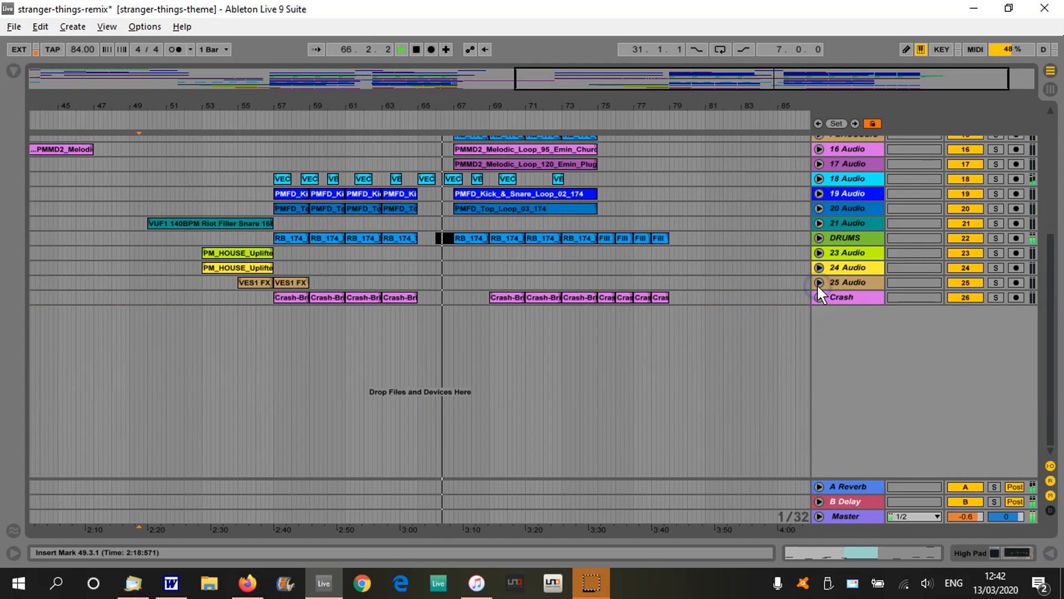
scroll(727, 281, up, 2)
scroll(727, 281, up, 2)
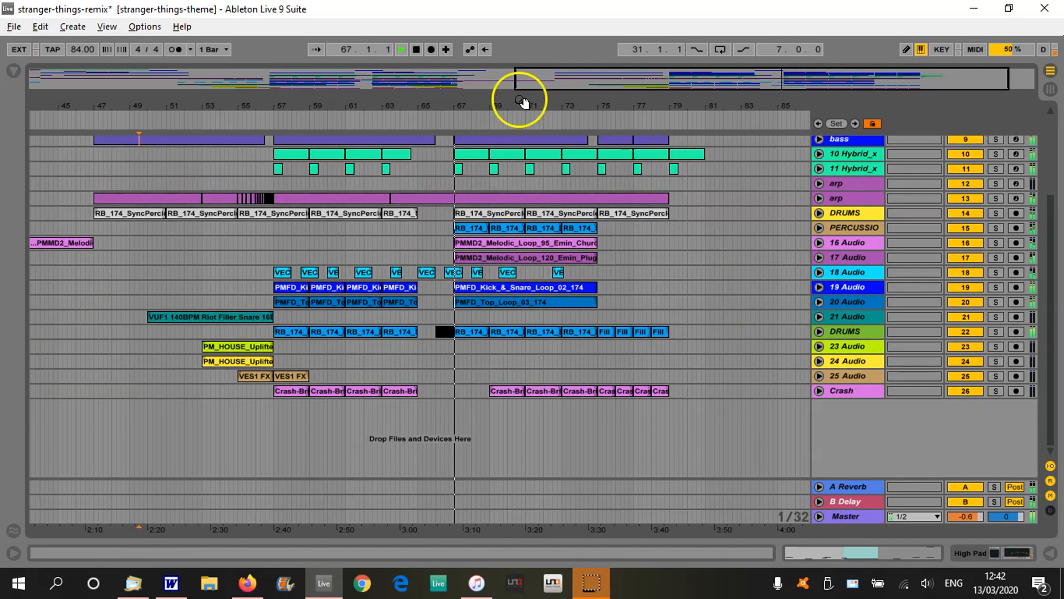
drag(525, 101, 552, 100)
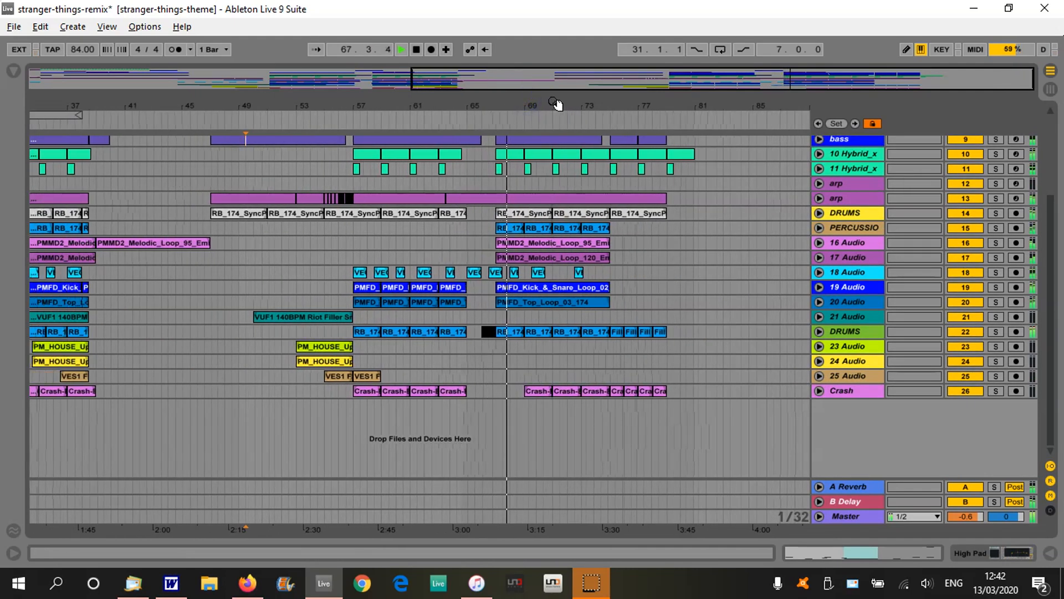
key(space)
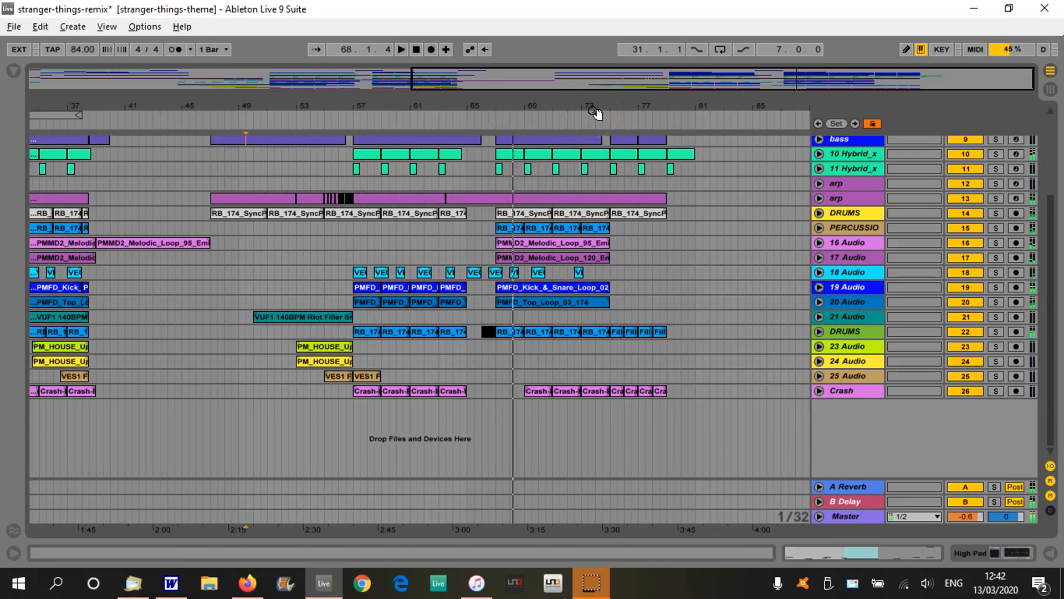
Expand the High Pad tracks on 7 and 8, inspect the MIDI notes of track 8's bar 67 clip in an enlarged editor, and hide it.
scroll(829, 211, up, 5)
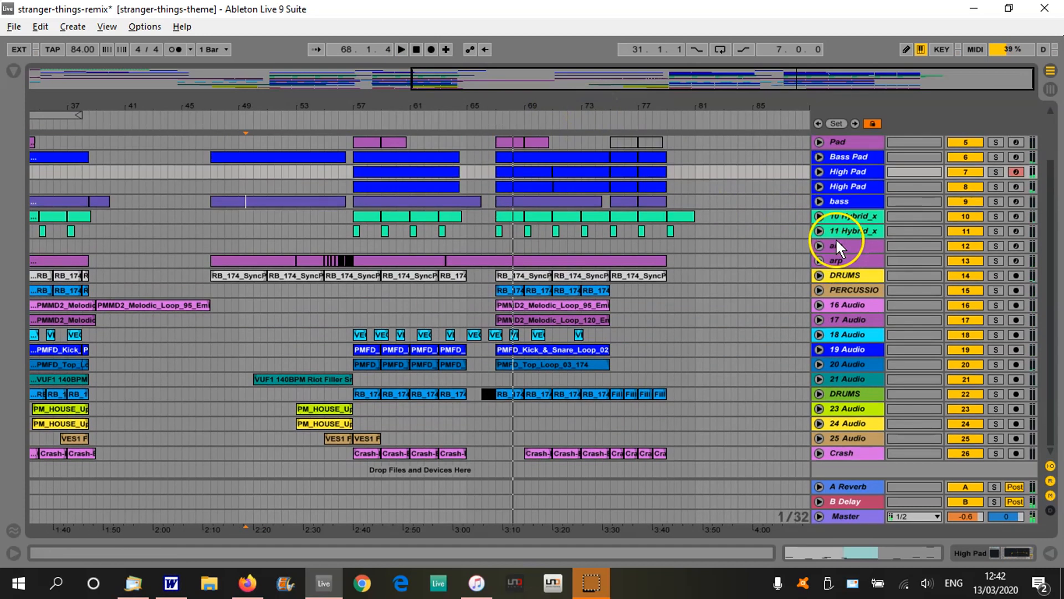
click(831, 199)
click(820, 205)
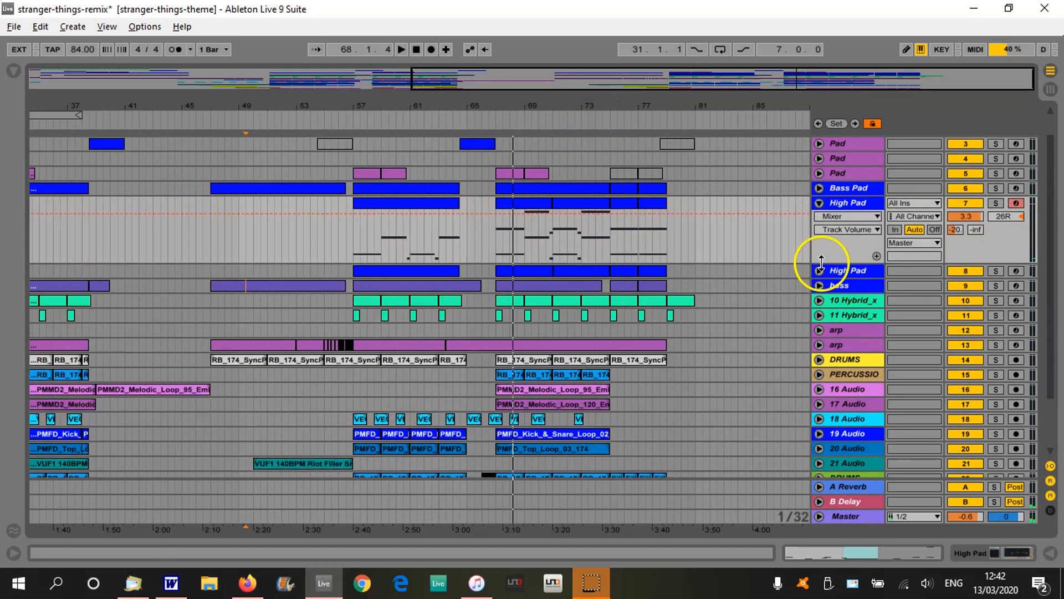
click(820, 271)
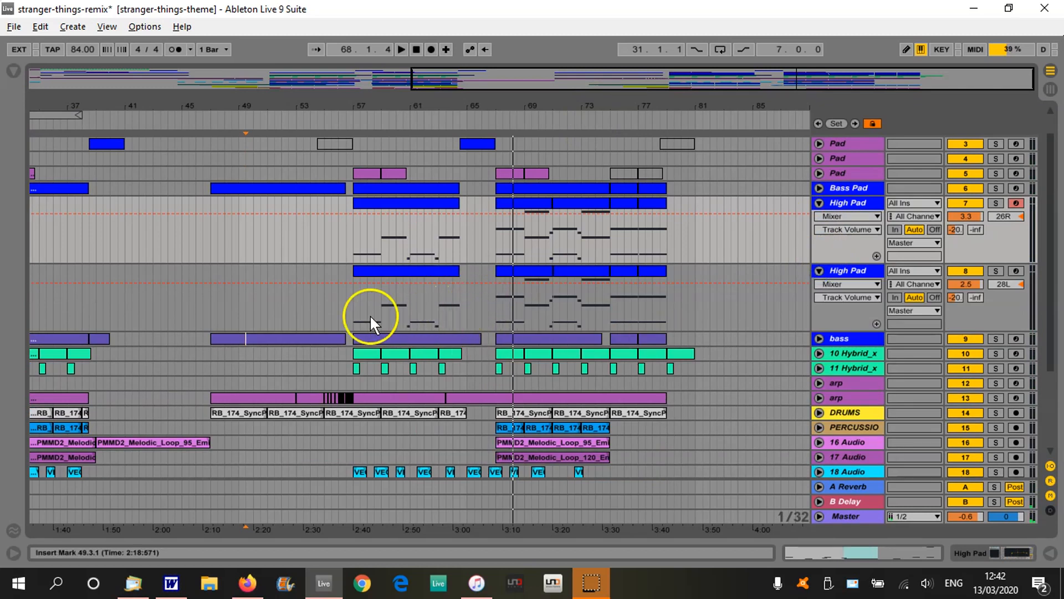
double_click(531, 271)
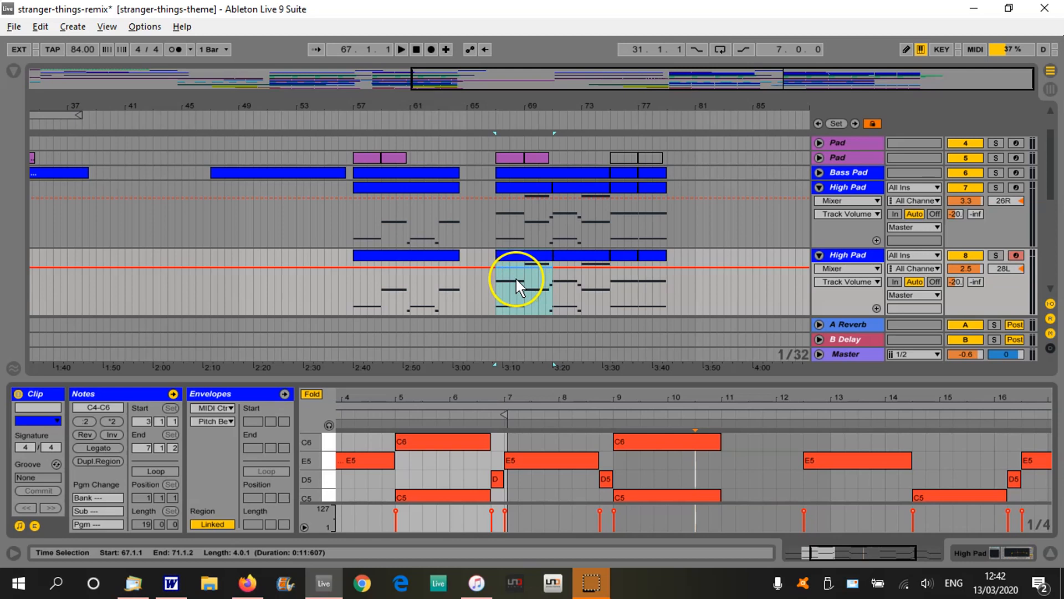
drag(493, 376, 525, 285)
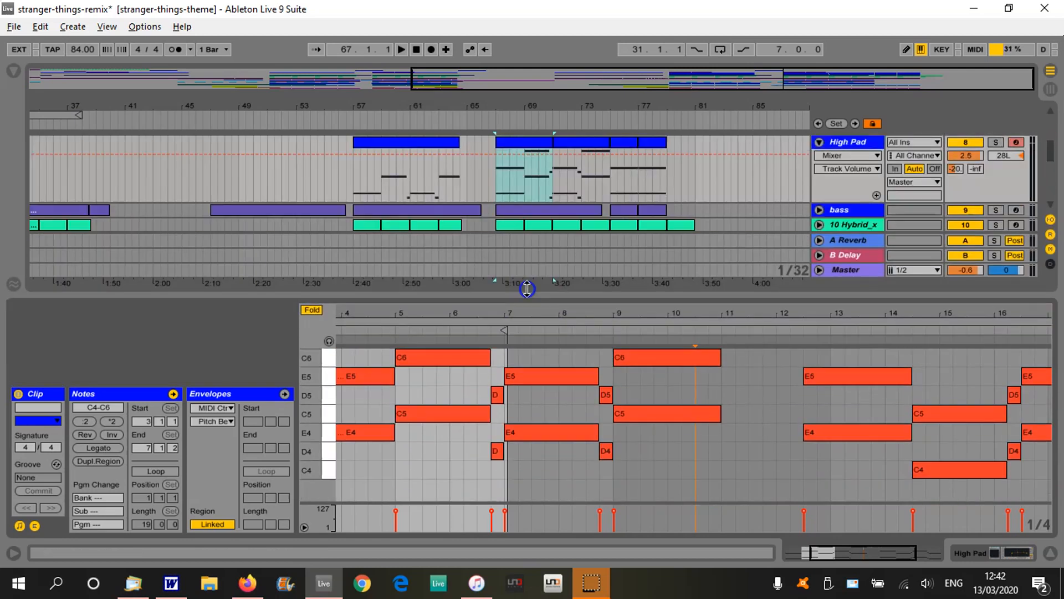
click(1050, 553)
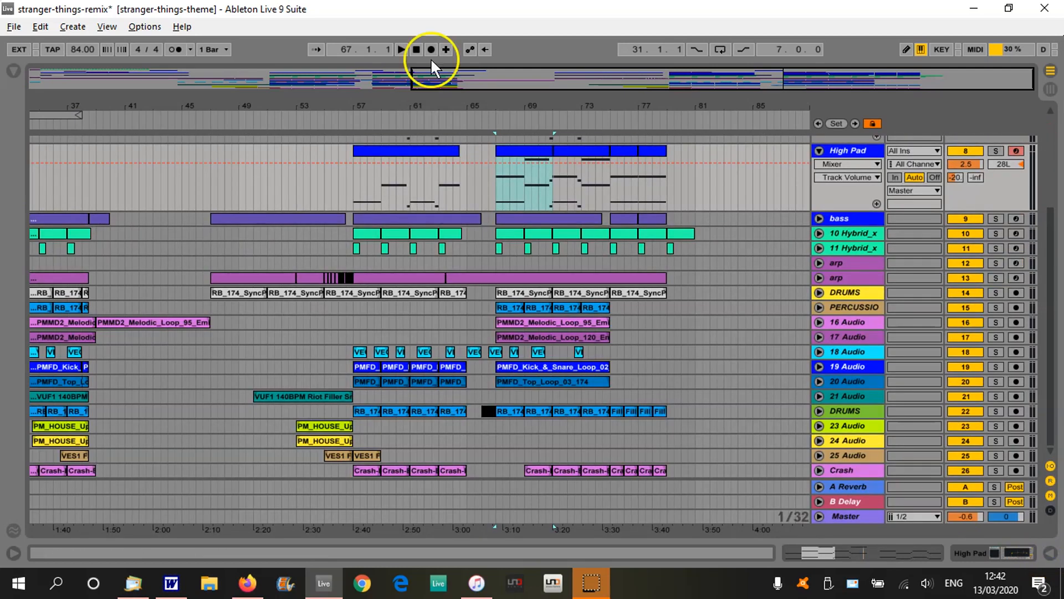
Collapse the High Pad on 8, view bars 66 to 81, and play the transition from just before bar 75.
click(599, 120)
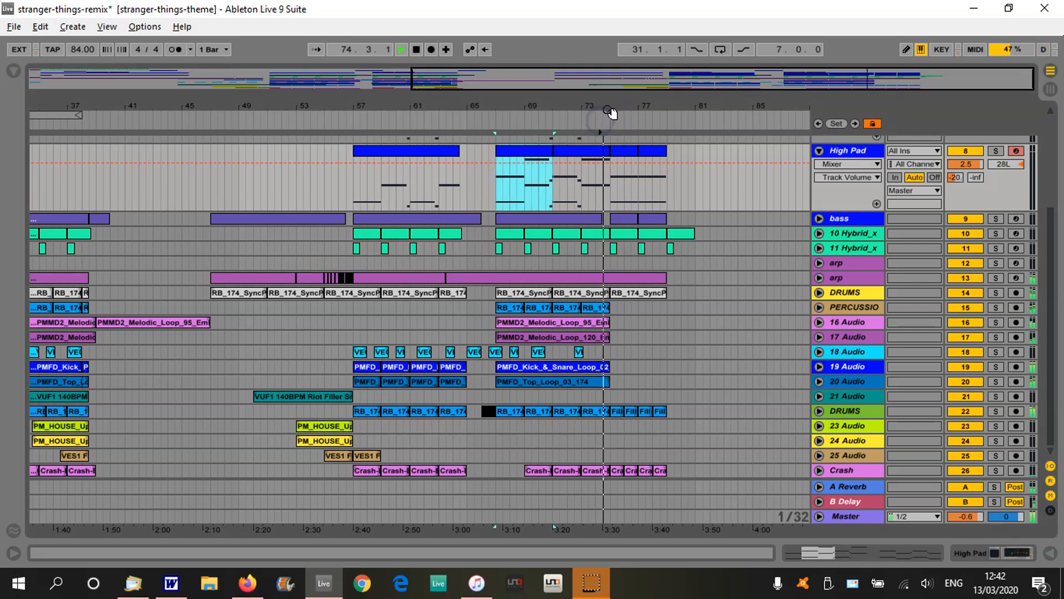
drag(610, 105, 619, 100)
click(819, 150)
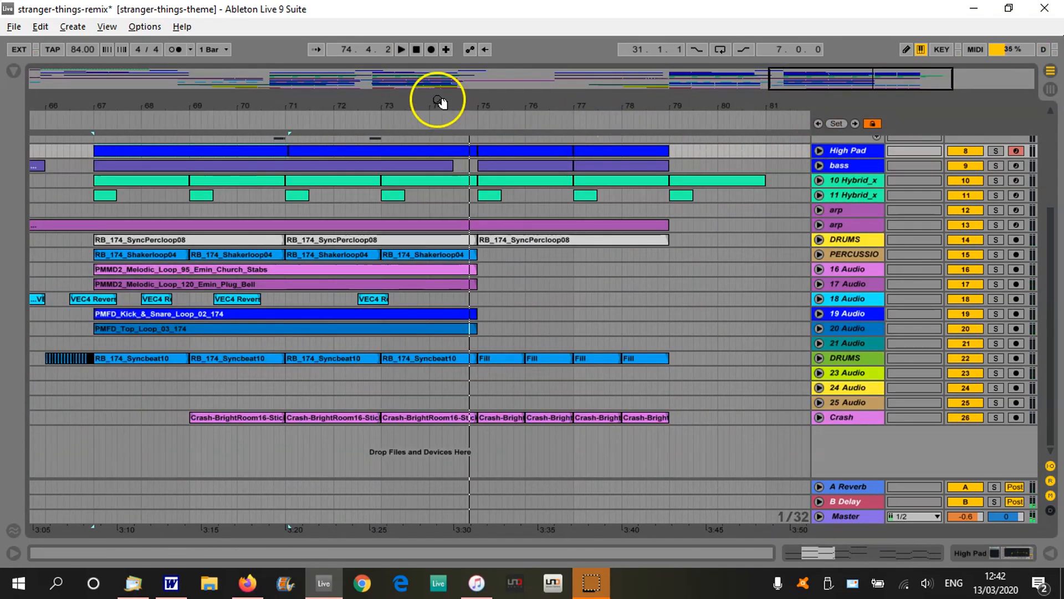
click(461, 111)
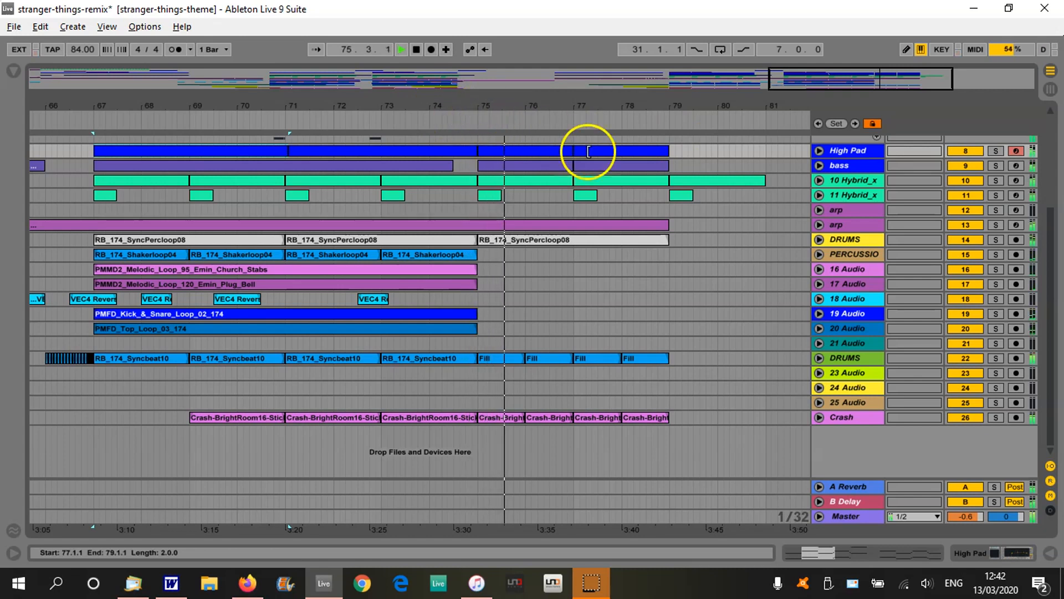
Expand and solo the DRUMS track on 22 to audition its Fill clips, clear the solo, and stop playback.
click(819, 358)
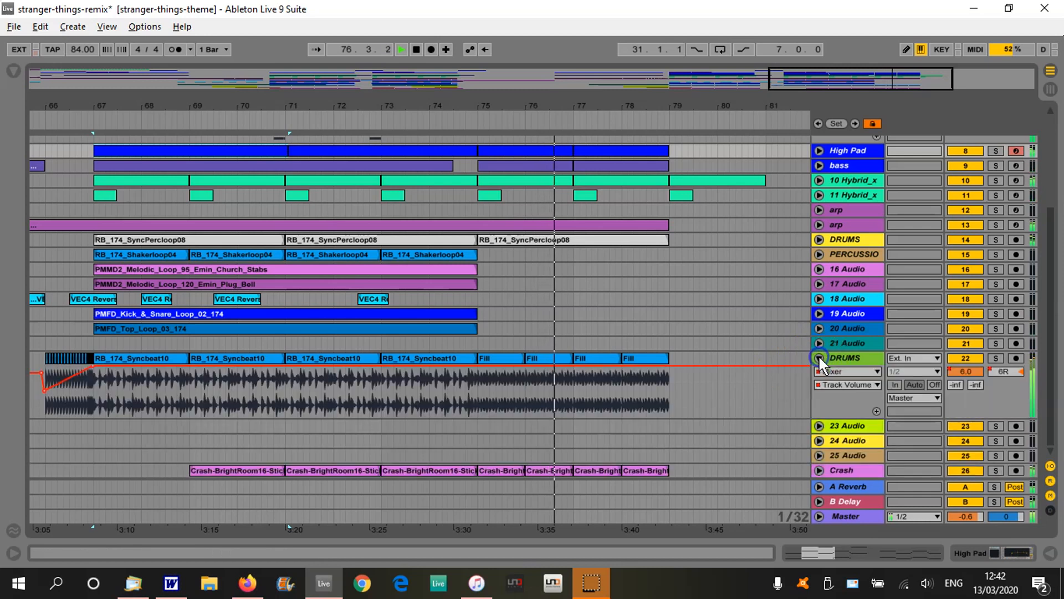
click(994, 358)
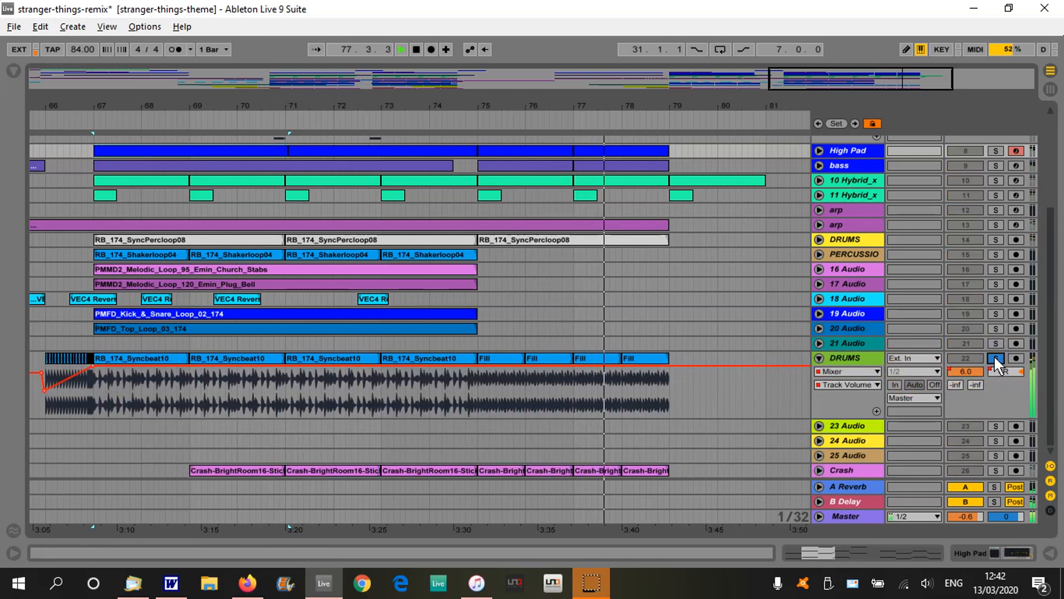
click(995, 358)
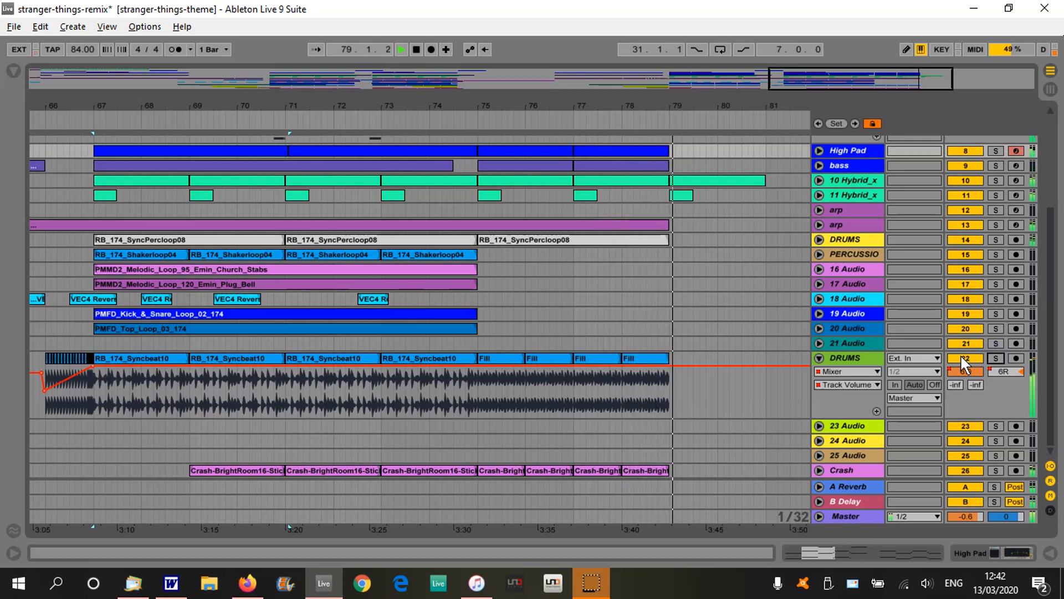
key(space)
Examine the DRUMS waveform where RB_174_Syncbeat10 meets the Fill clips at bar 75, placing the insert marker in the first Fill.
drag(477, 104, 468, 103)
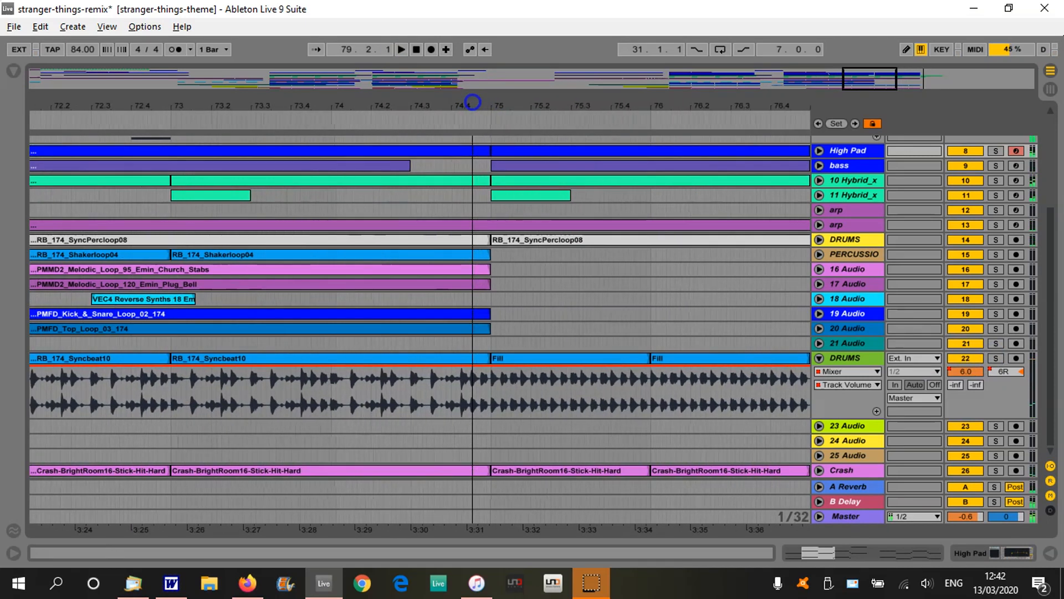
click(499, 373)
click(515, 359)
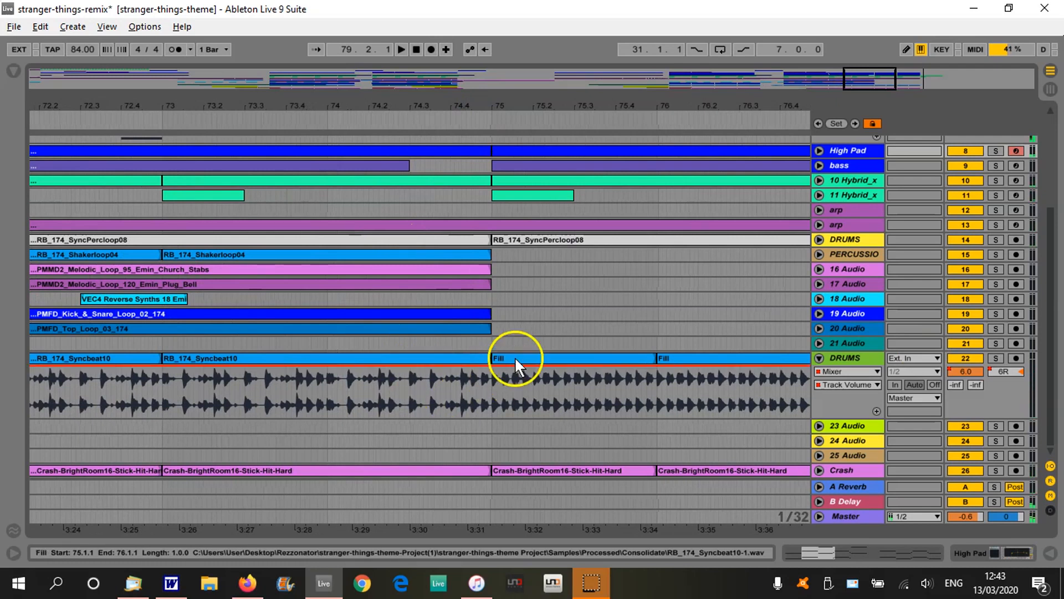
click(523, 386)
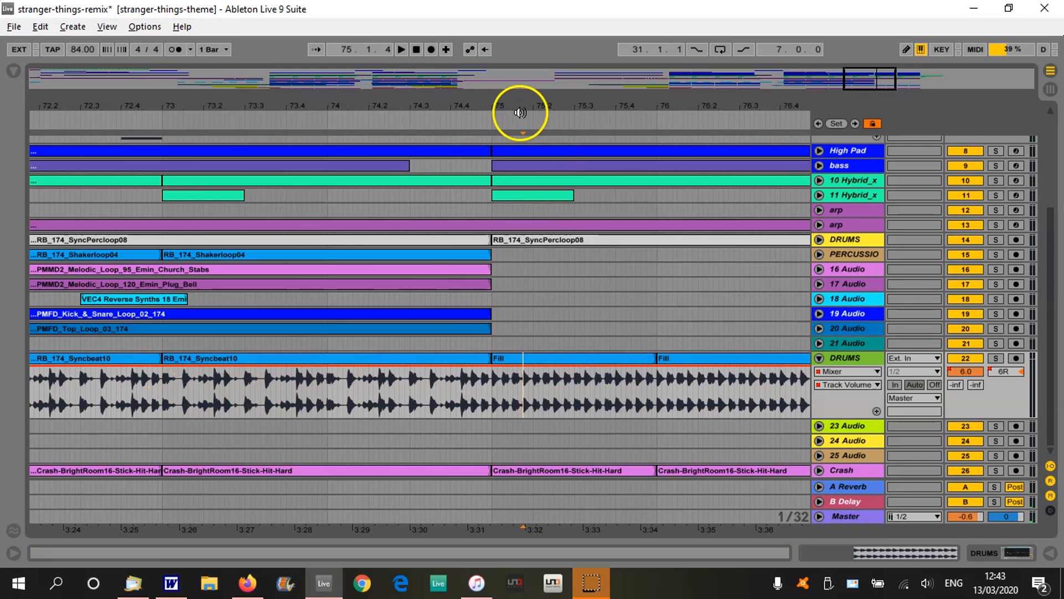
drag(512, 101, 511, 102)
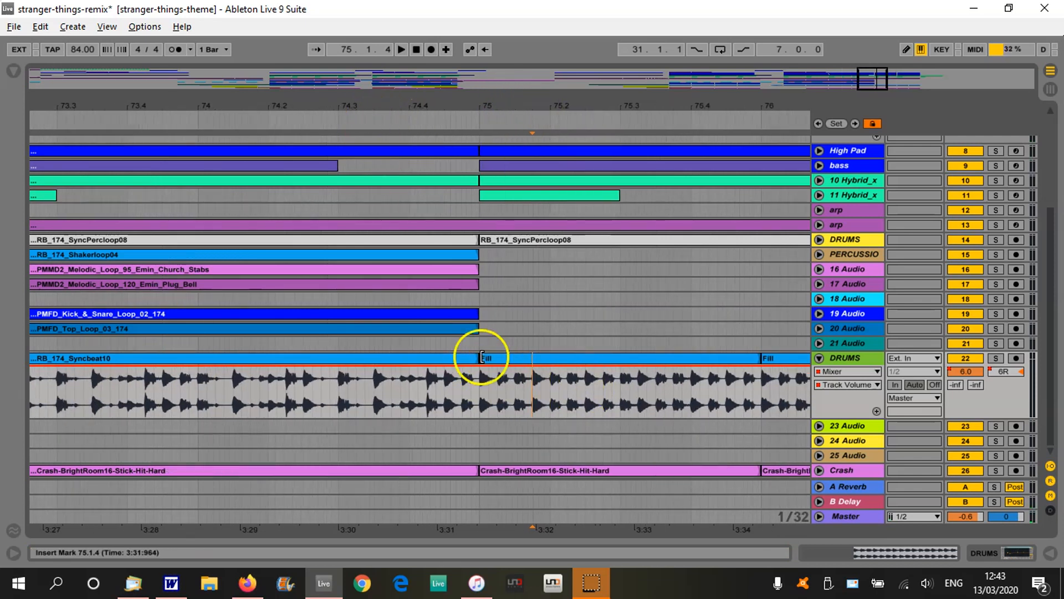
Play from bar 74 with the DRUMS track on 22 soloed to hear the change into the Fill clips, and clear the solo.
click(317, 121)
click(995, 357)
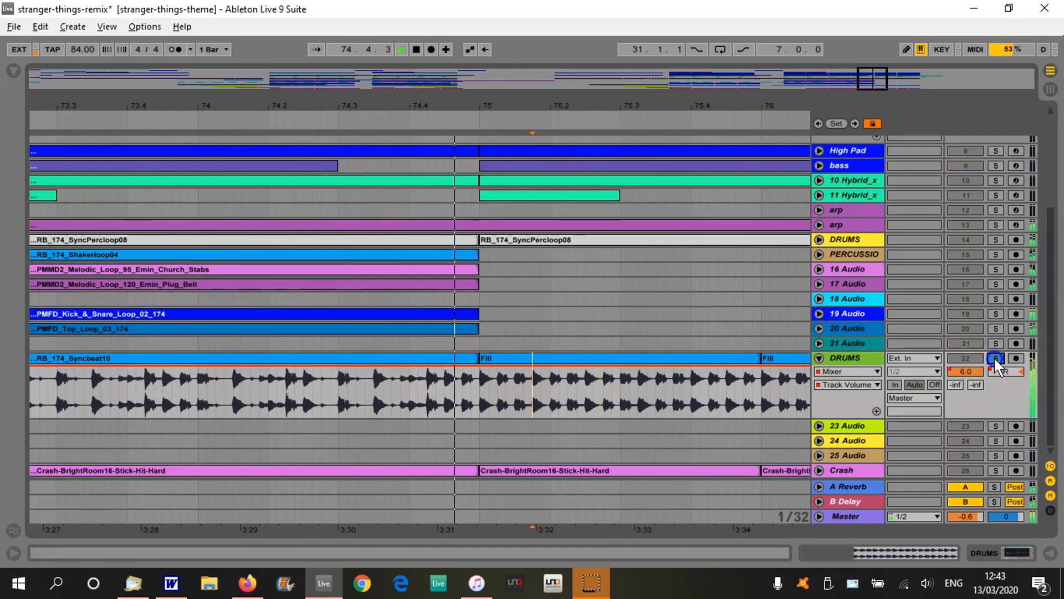
drag(595, 113, 415, 105)
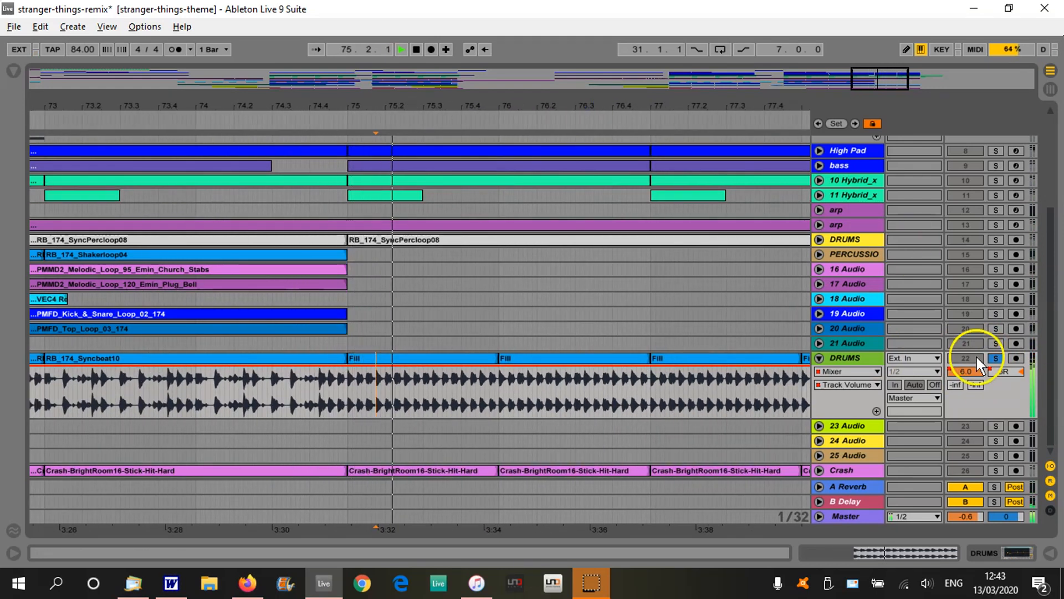
click(995, 358)
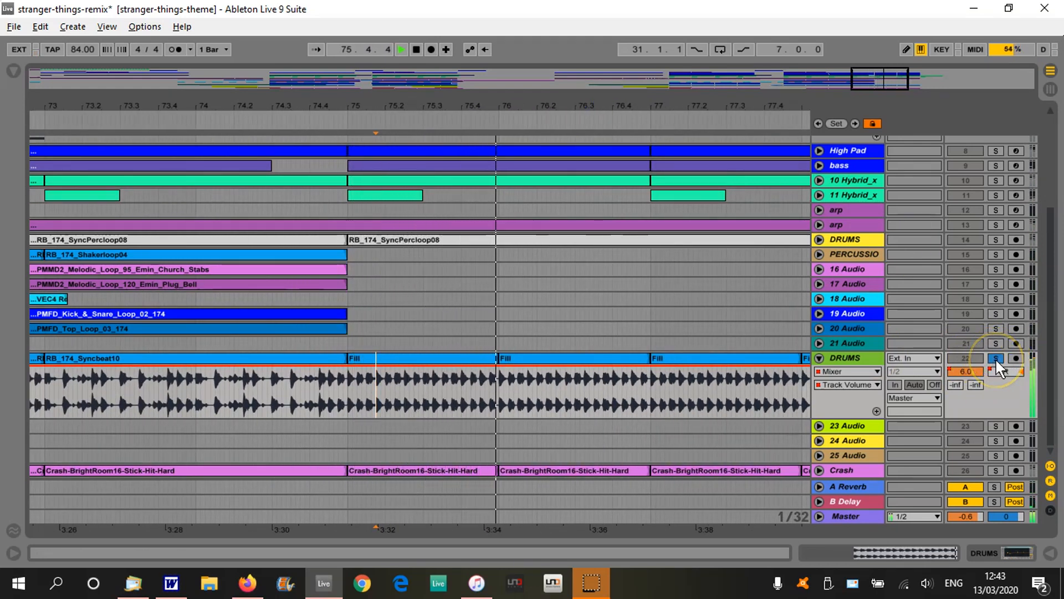
Play the ending from just before bar 79 and bring the whole arrangement into view.
drag(640, 104, 603, 100)
click(434, 120)
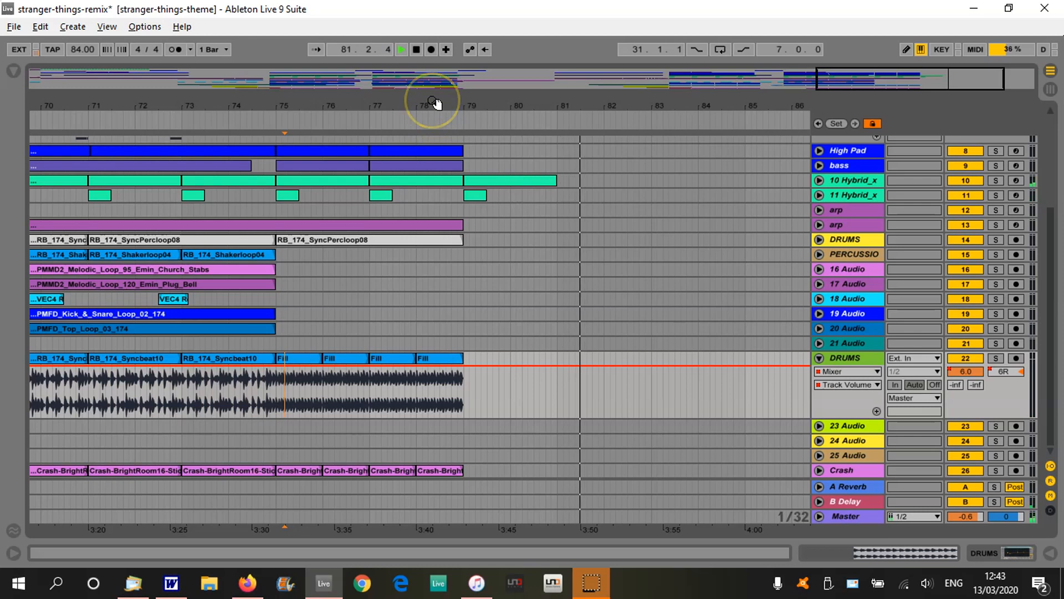
drag(432, 100, 676, 102)
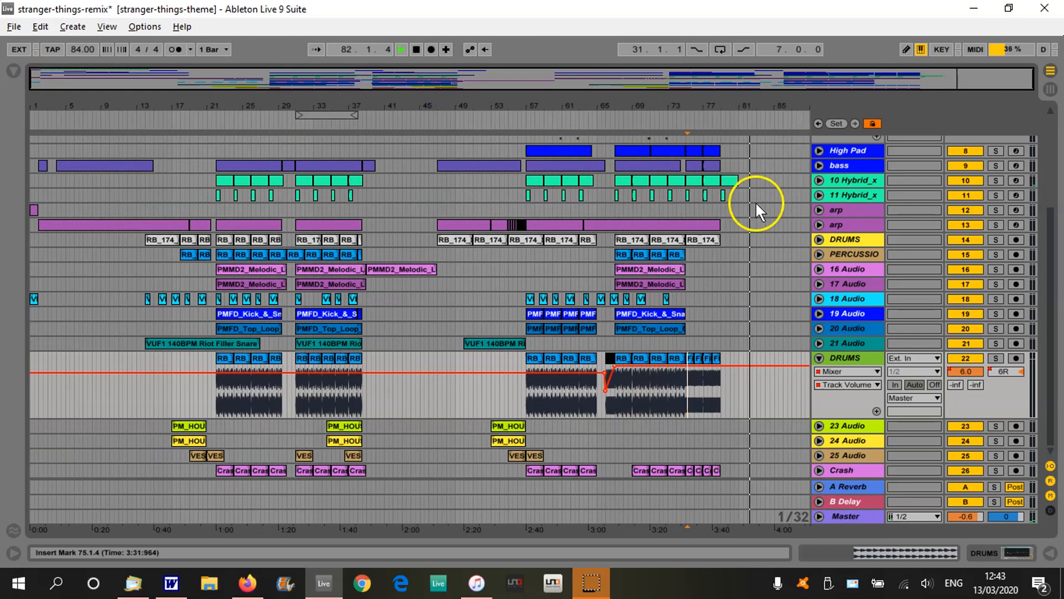
Fold the DRUMS track on 22 and the High Pad track on 7, and stop playback with the position at the start.
click(818, 357)
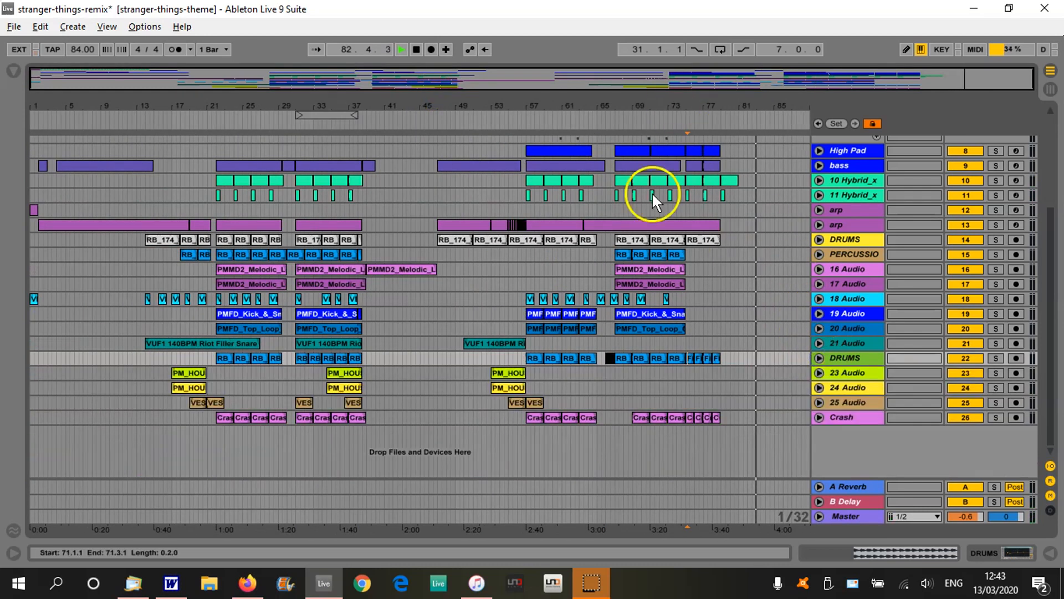
click(415, 49)
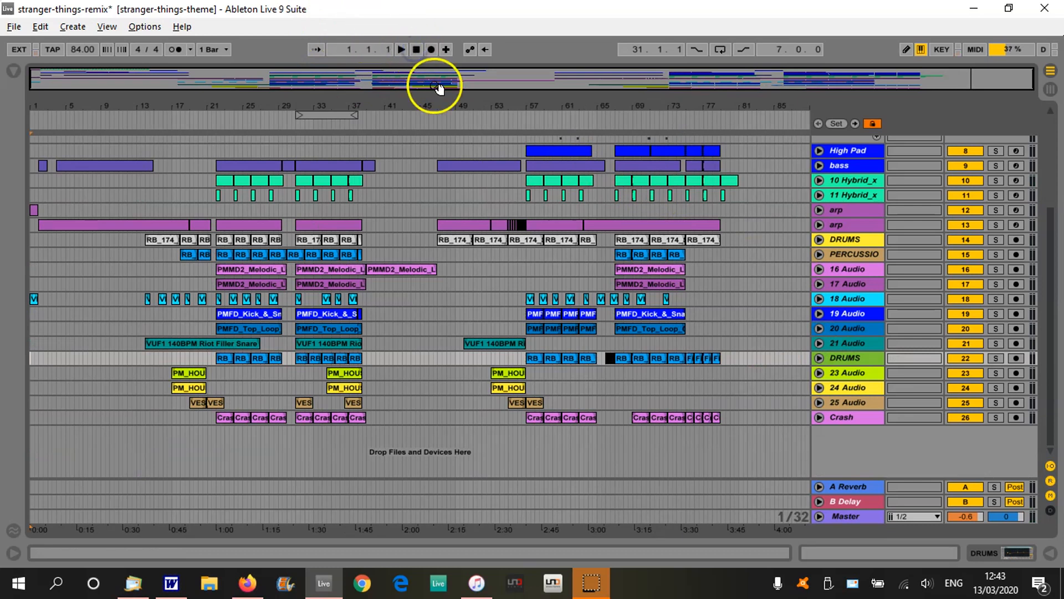
click(439, 101)
scroll(832, 229, up, 6)
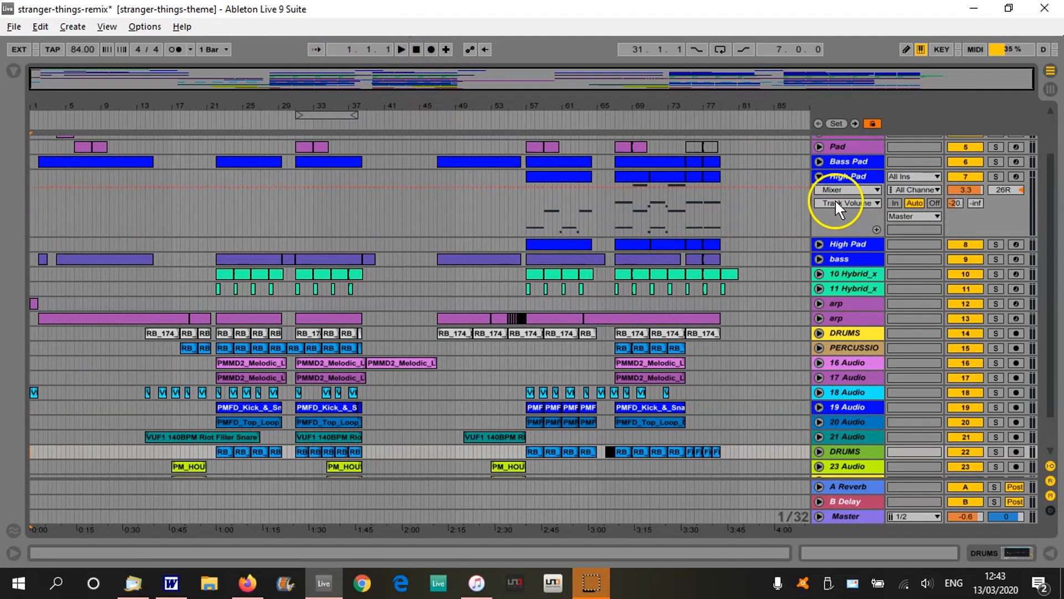
scroll(798, 214, up, 1)
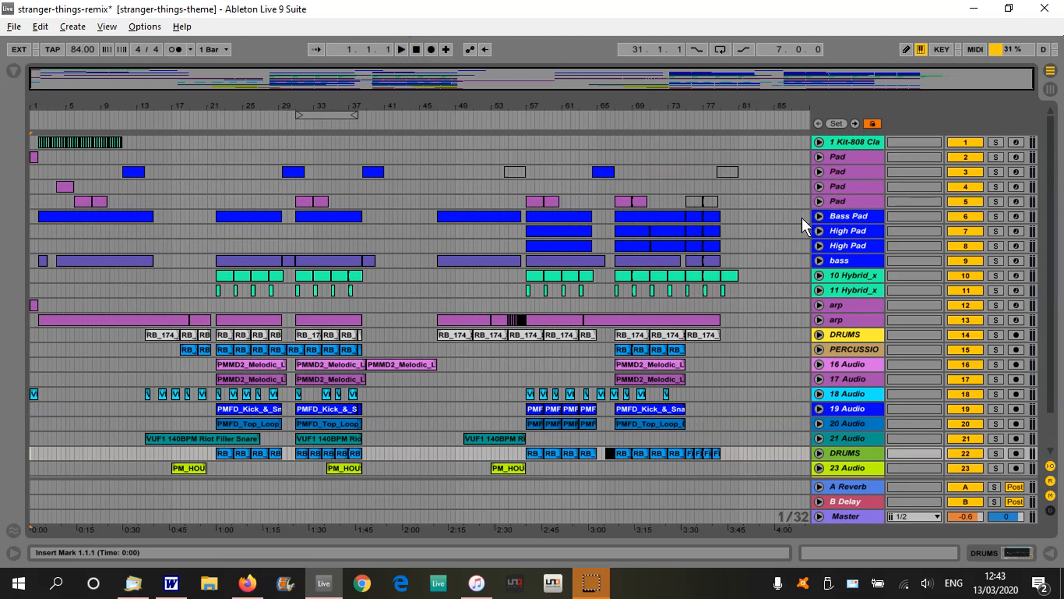
click(491, 102)
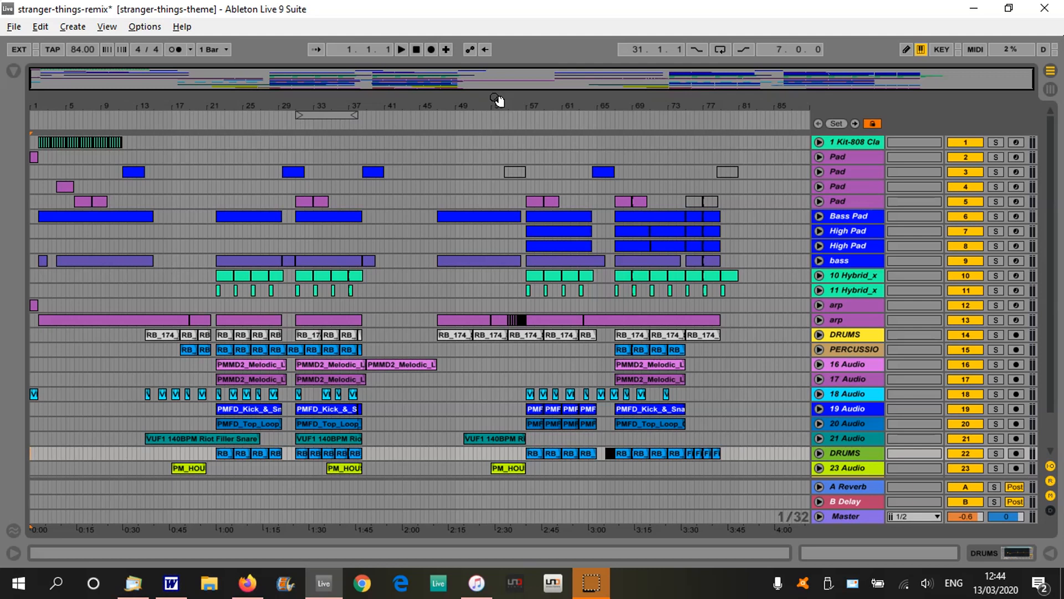
Play the remix from the start, with all tracks unfolded and their height reduced together.
click(508, 531)
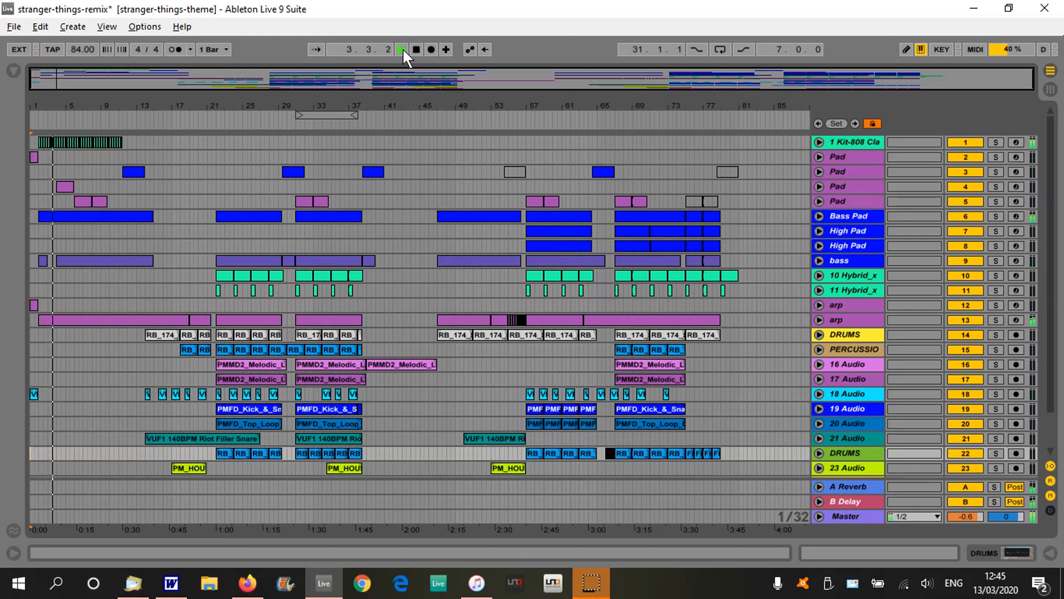
drag(47, 104, 47, 105)
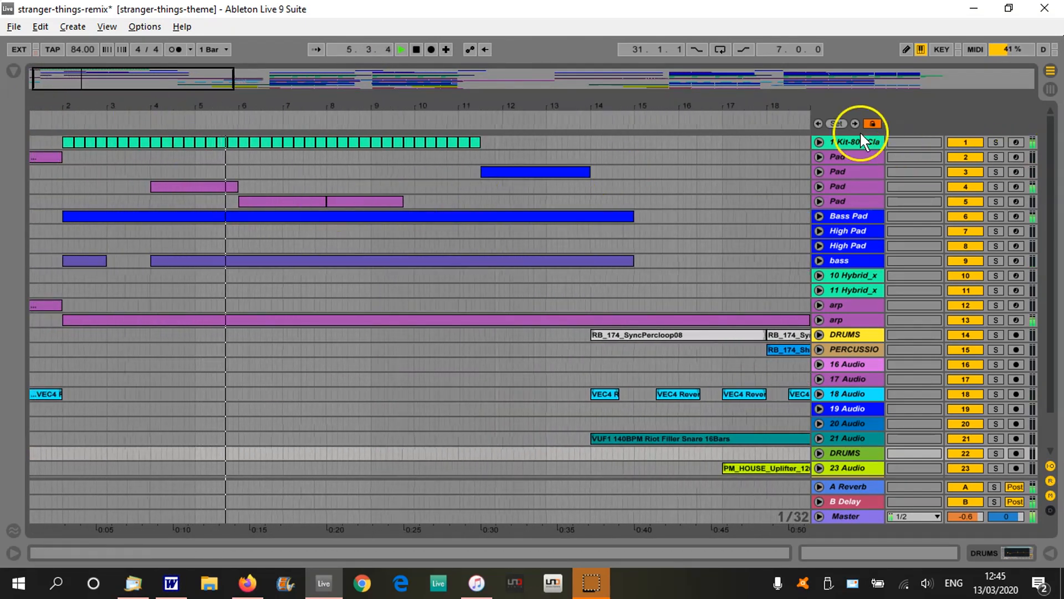
alt+click(818, 141)
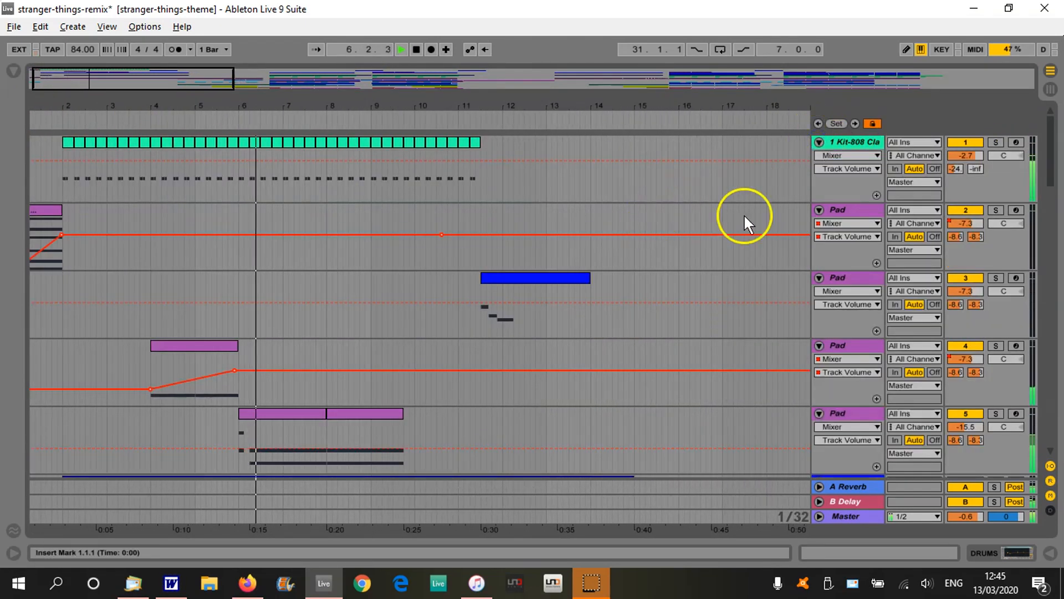
click(859, 142)
key(ctrl+a)
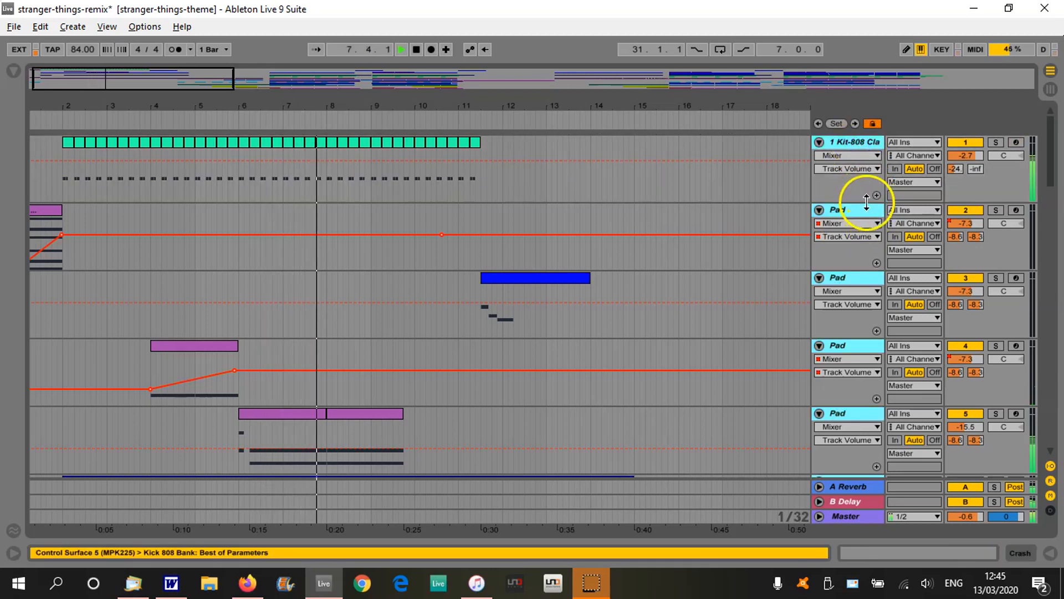
drag(867, 203, 866, 189)
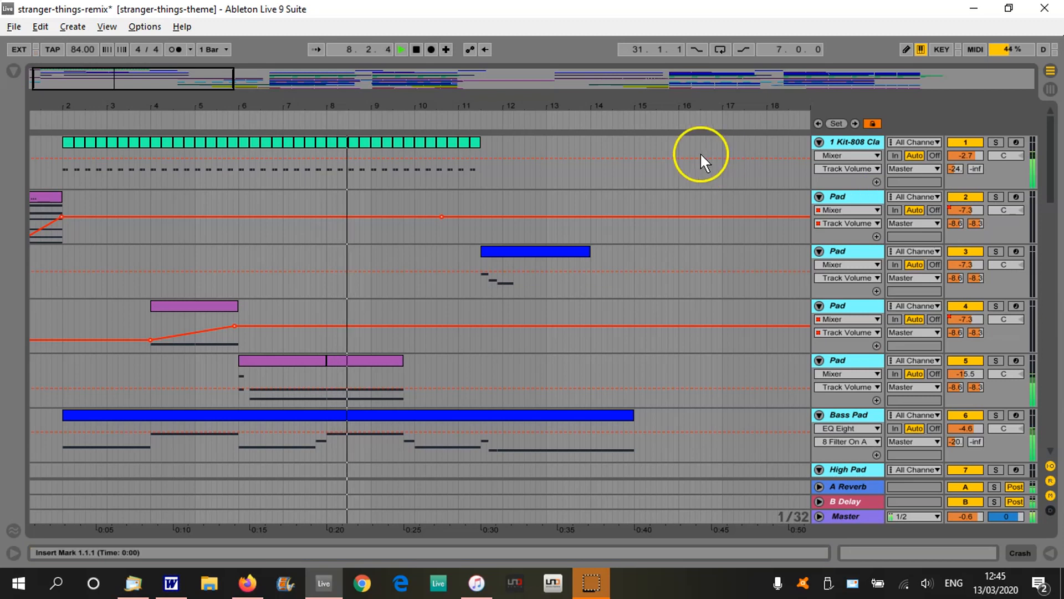
Examine the unfolded tracks from Bass Pad down to 17 Audio while the intro plays, and fold all tracks.
scroll(703, 167, down, 10)
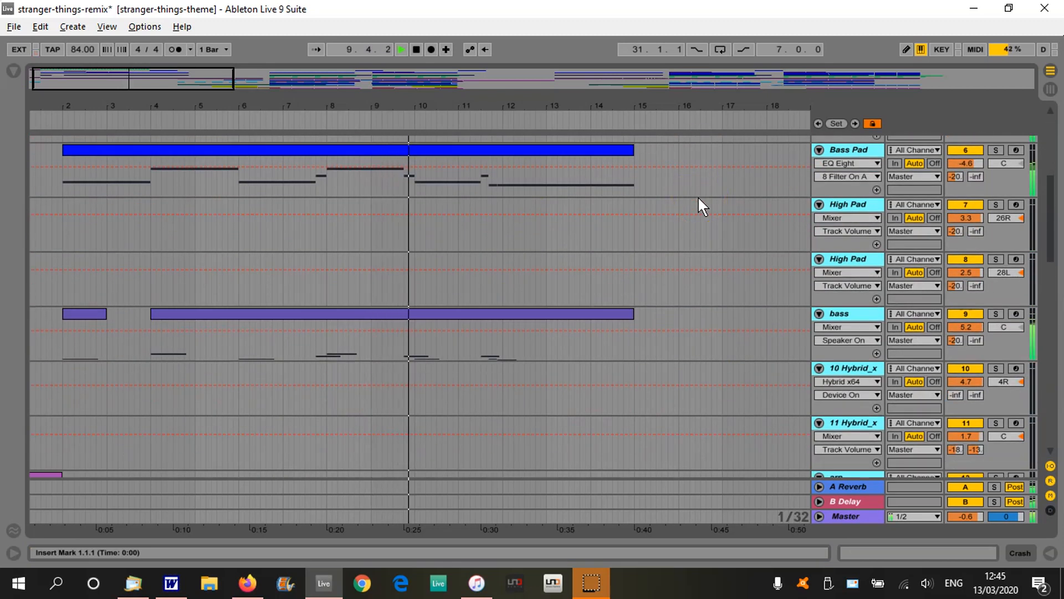
scroll(698, 198, down, 8)
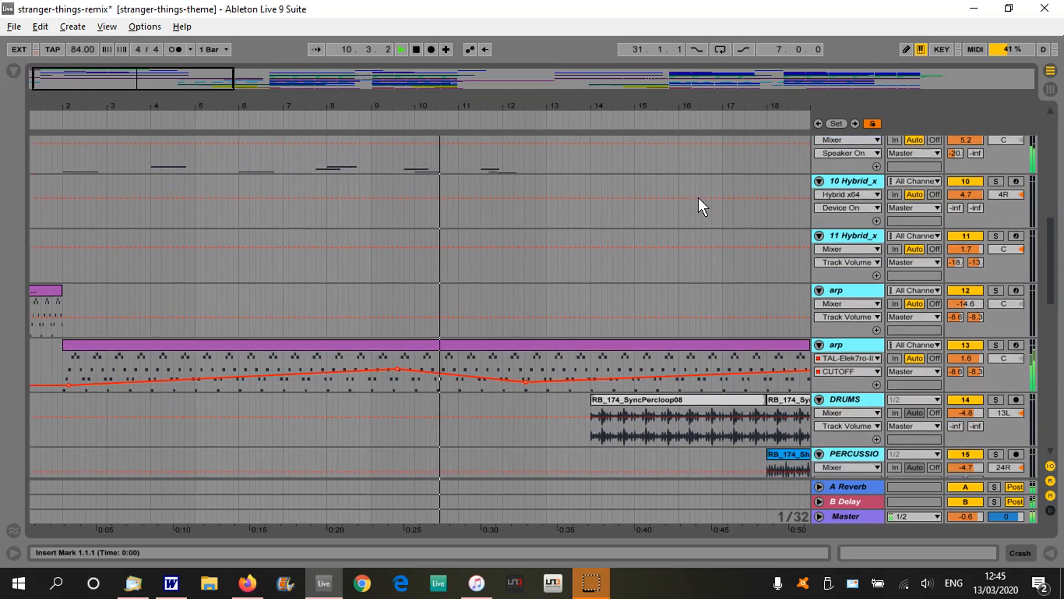
scroll(699, 198, down, 1)
mouse_move(669, 104)
mouse_down()
mouse_move(669, 80)
mouse_move(669, 96)
mouse_up()
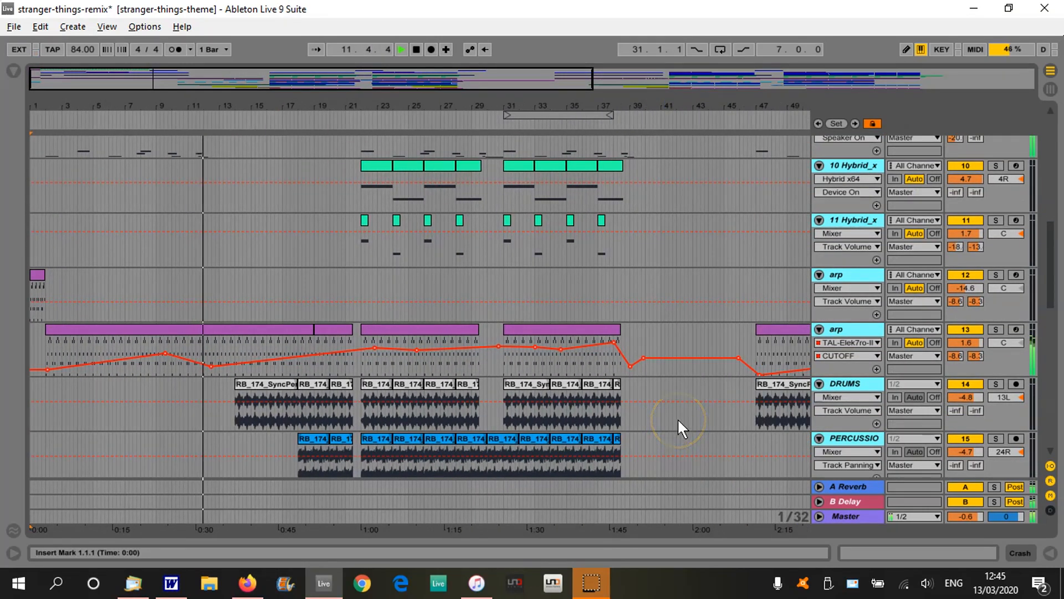
scroll(677, 418, down, 3)
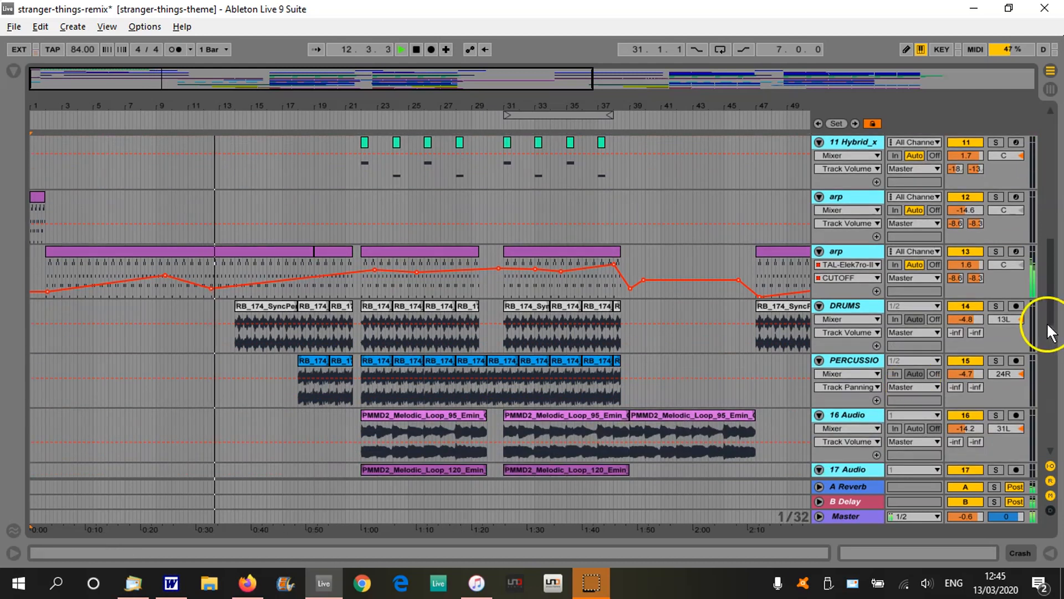
alt+click(819, 306)
scroll(630, 321, up, 10)
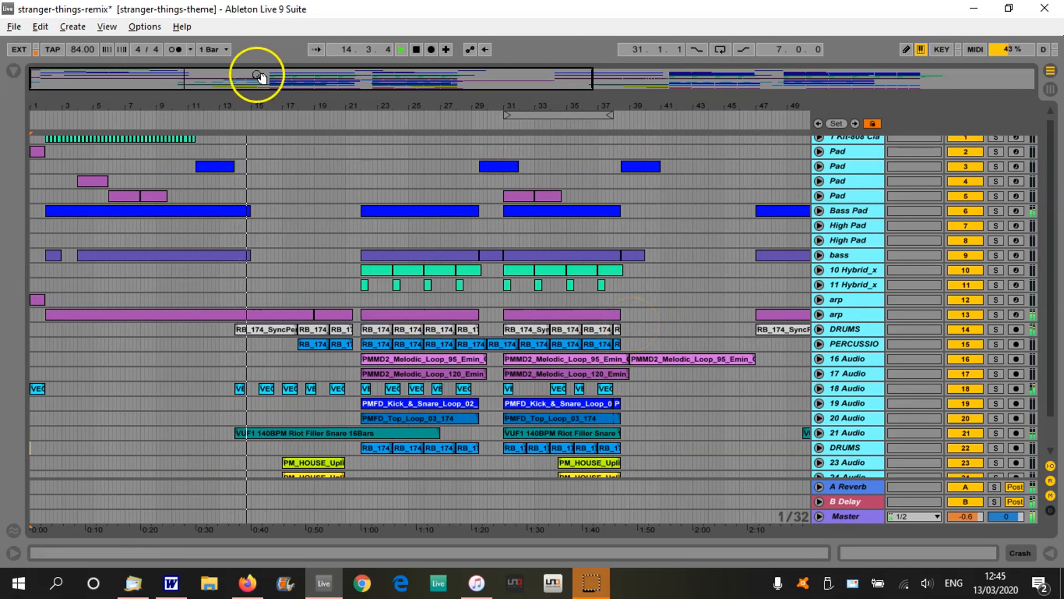
Unfold all tracks during the first drop and inspect the waveforms from 21 Audio down to Crash between bars 15 and 39.
drag(417, 99, 426, 103)
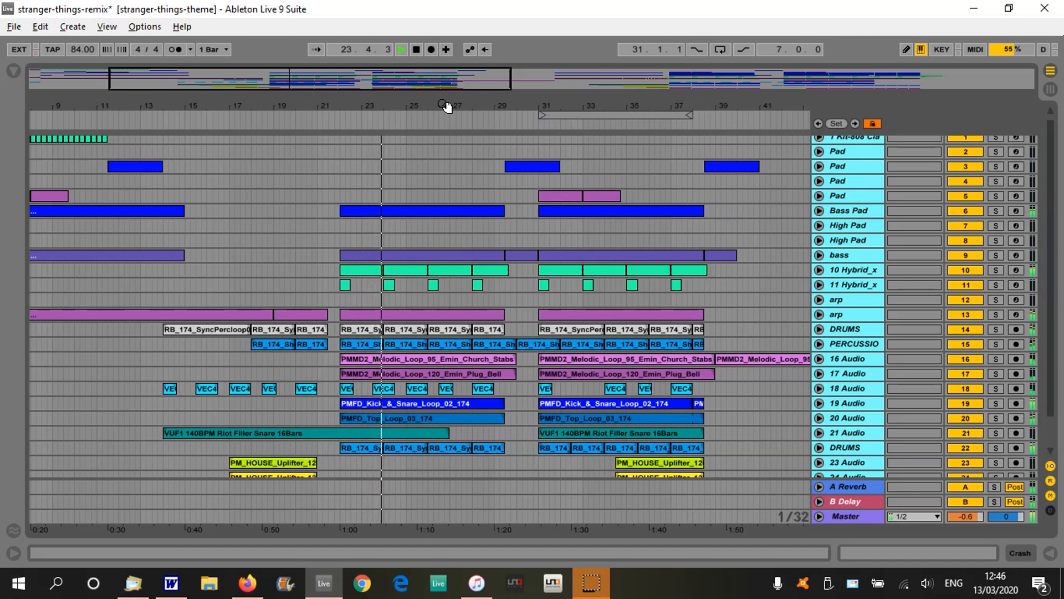
mouse_move(446, 107)
mouse_down()
mouse_move(475, 107)
mouse_move(465, 102)
mouse_up()
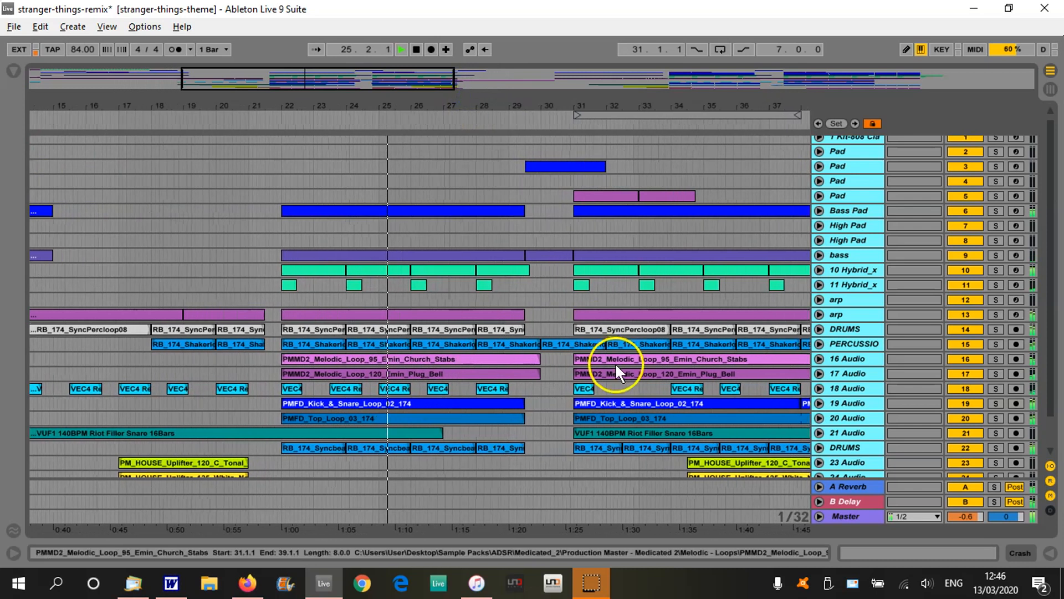
scroll(615, 359, down, 3)
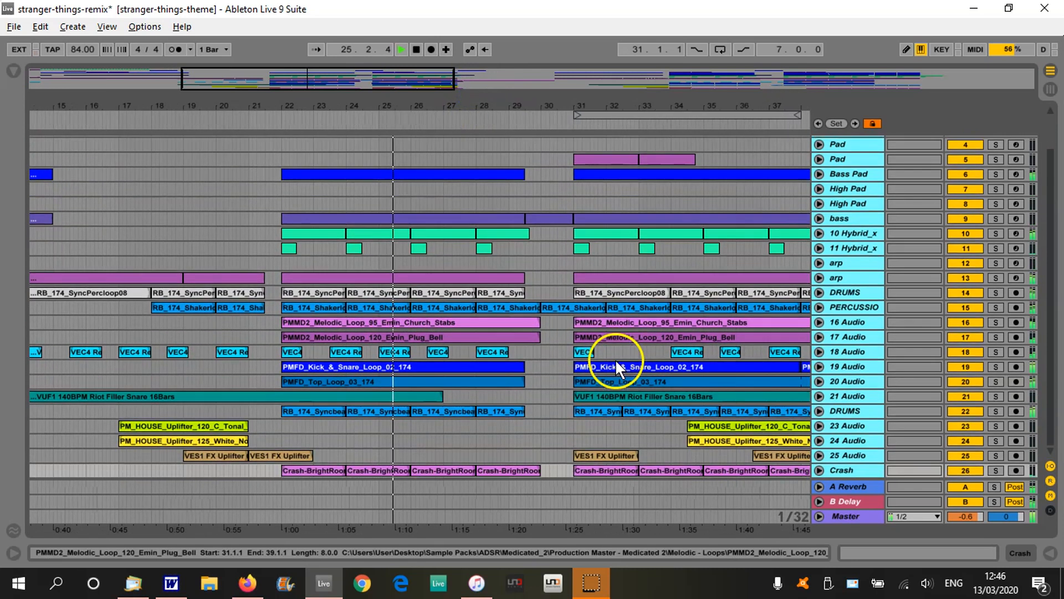
alt+click(819, 470)
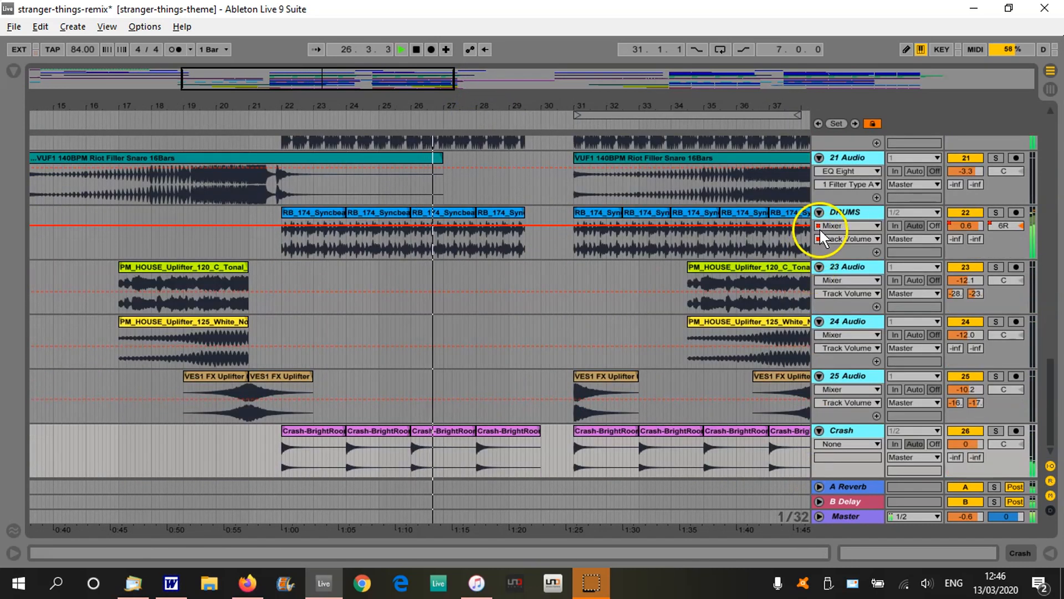
drag(588, 105, 527, 107)
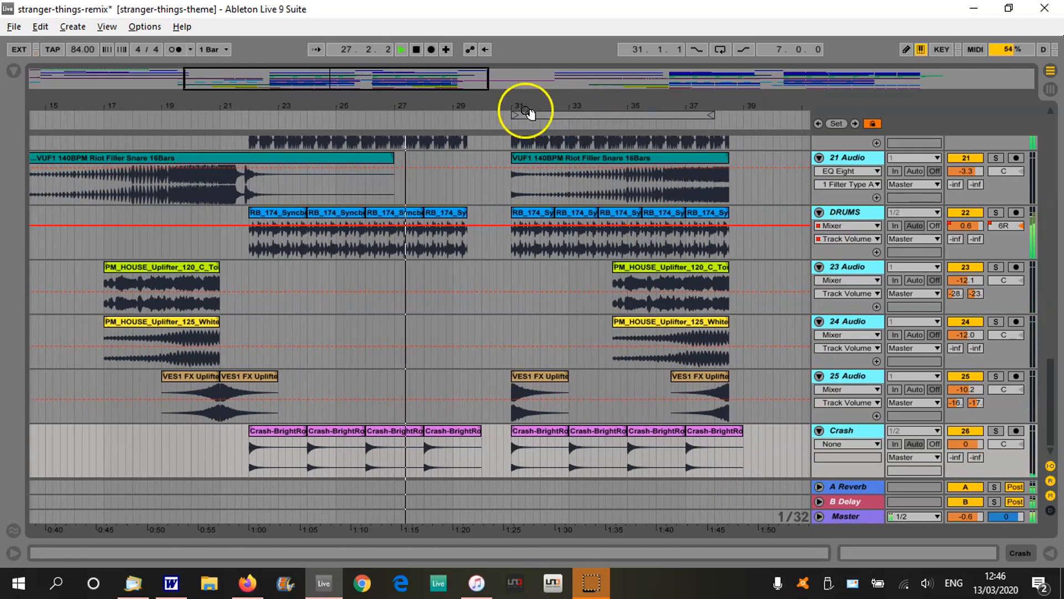
Examine the drum, top loop, reverse effect and melodic loop waveforms from DRUMS on 22 up to PERCUSSIO on 15.
scroll(660, 304, up, 5)
scroll(656, 307, up, 1)
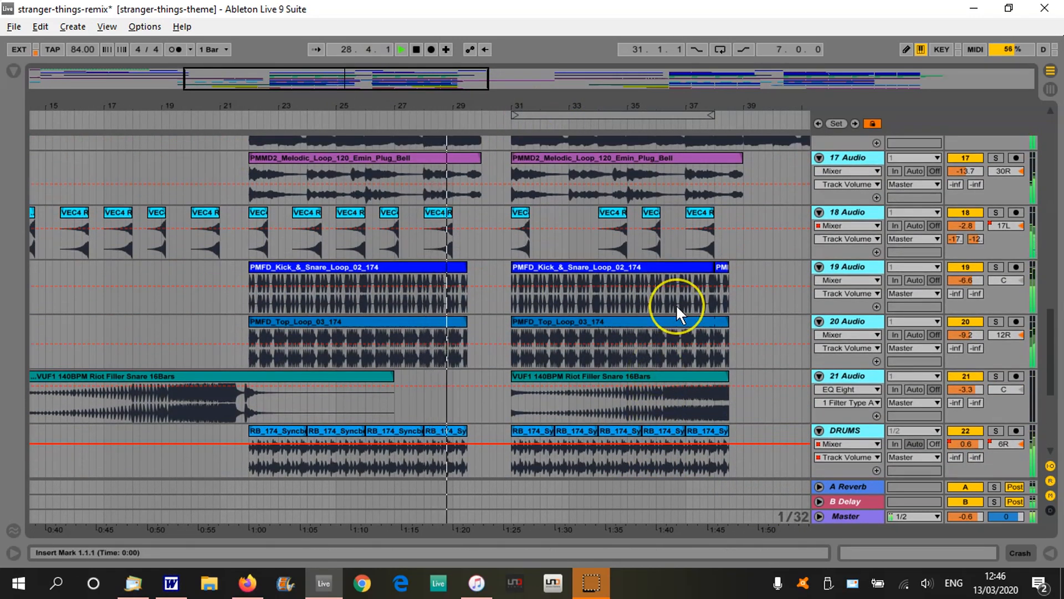
scroll(676, 305, up, 1)
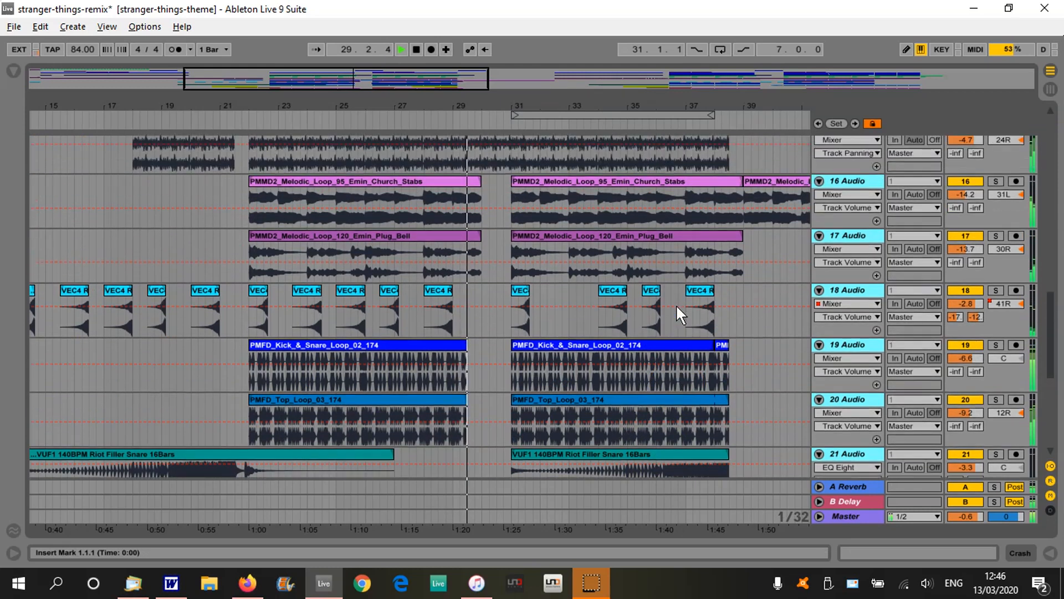
scroll(673, 304, up, 1)
scroll(671, 302, up, 1)
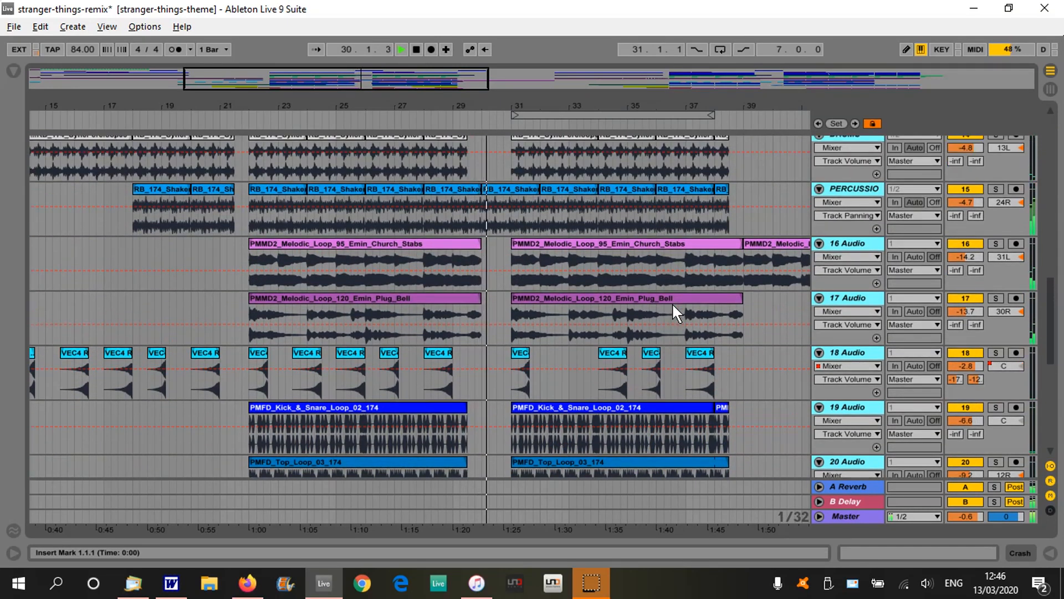
scroll(671, 303, up, 2)
Follow the section from bar 31 through the arp, Hybrid, bass and pad tracks up to 1 Kit-808, and fold all tracks.
drag(675, 103, 581, 99)
scroll(645, 303, up, 2)
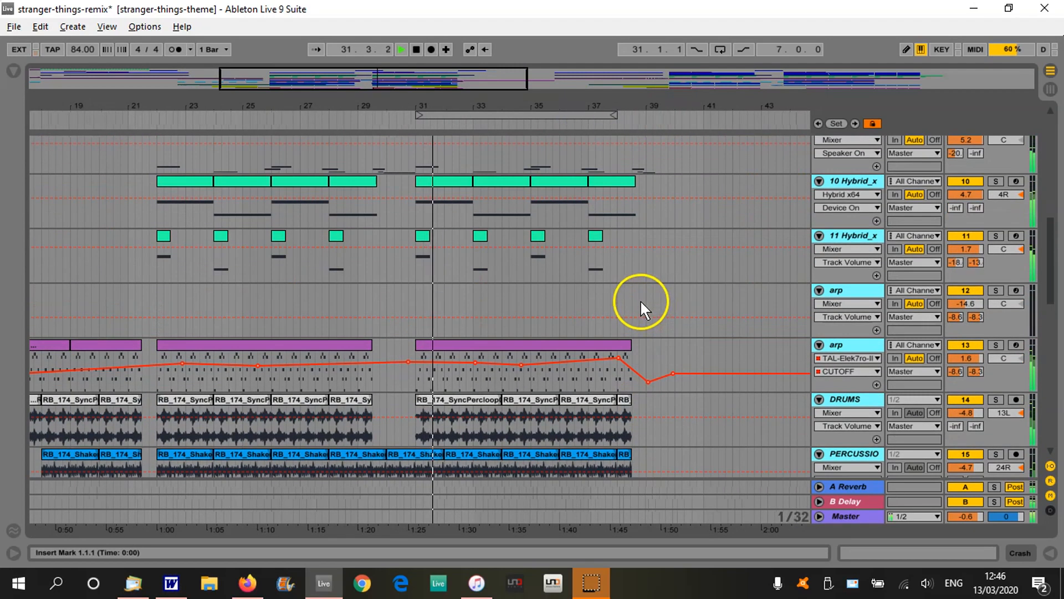
scroll(639, 299, up, 2)
scroll(647, 315, up, 6)
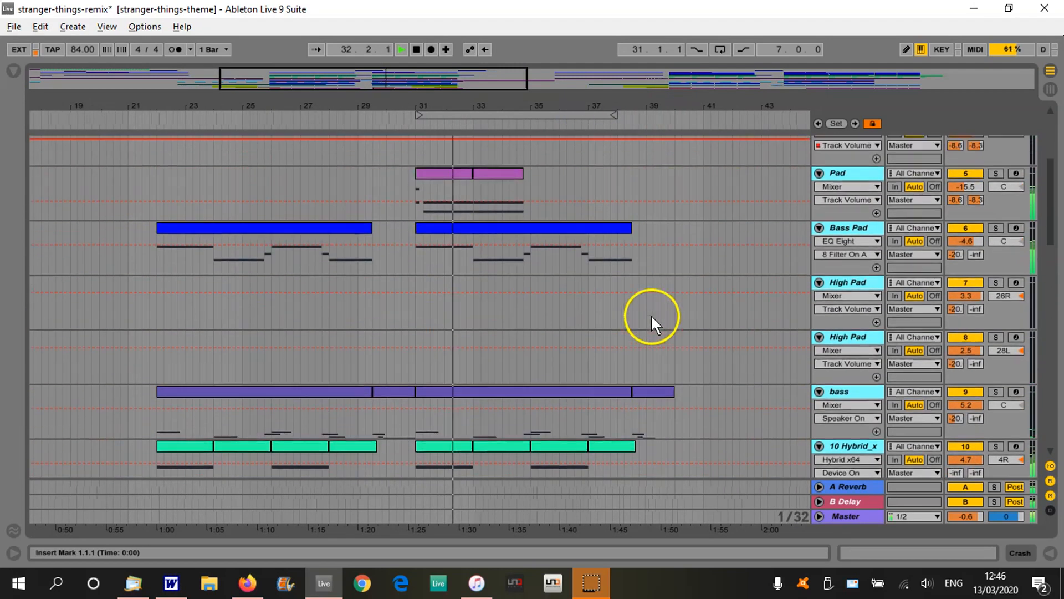
scroll(641, 327, up, 1)
drag(627, 114, 638, 149)
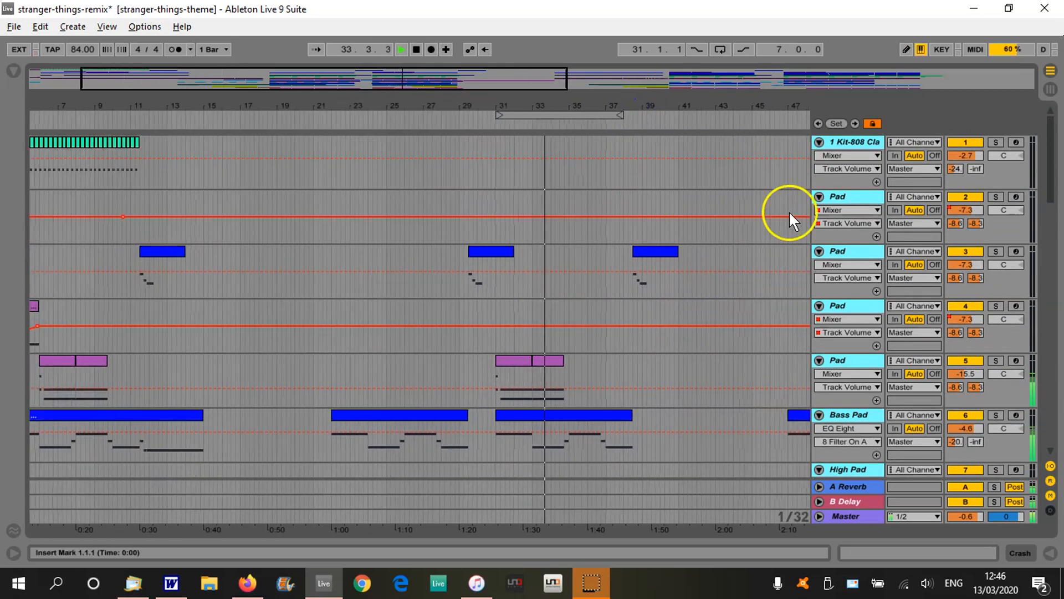
alt+click(819, 142)
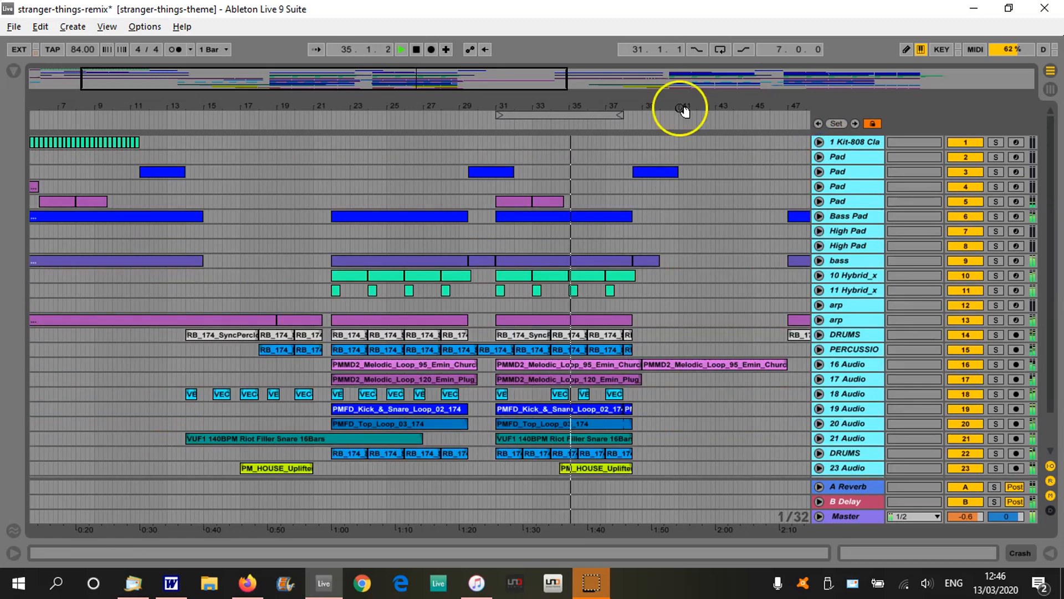
Unfold all tracks during the second build-up and examine the arp CUTOFF automation and DRUMS loops from bar 47 onward.
mouse_move(689, 100)
mouse_down()
mouse_move(679, 99)
mouse_move(688, 95)
mouse_up()
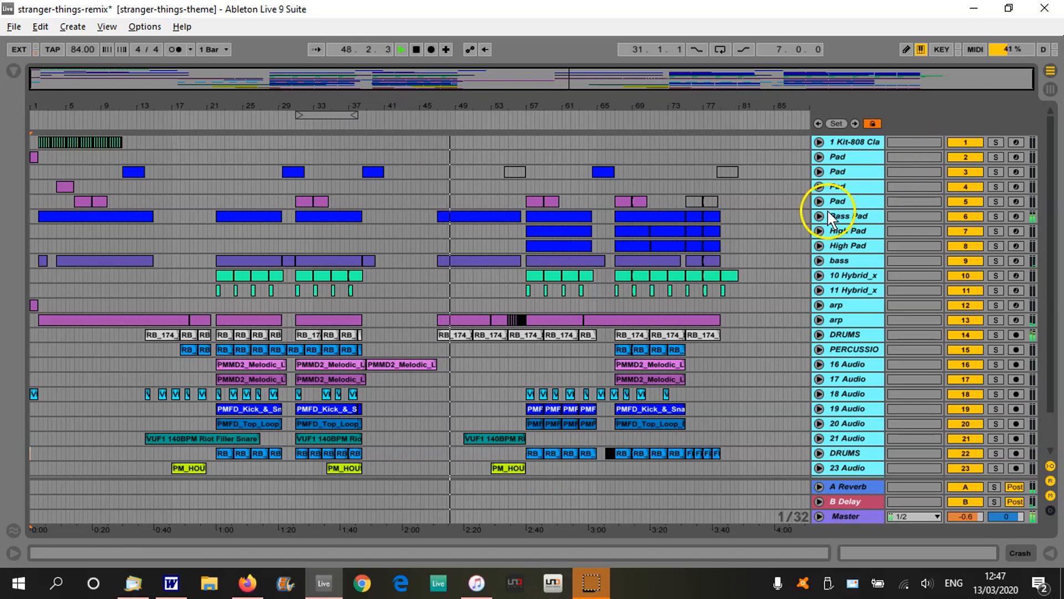
click(821, 246)
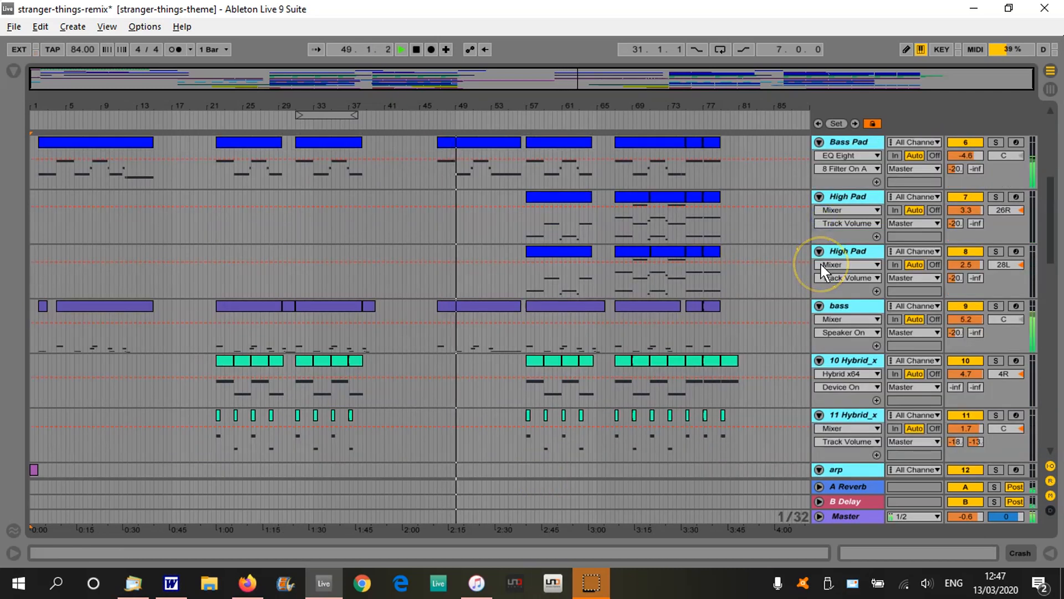
scroll(734, 334, down, 5)
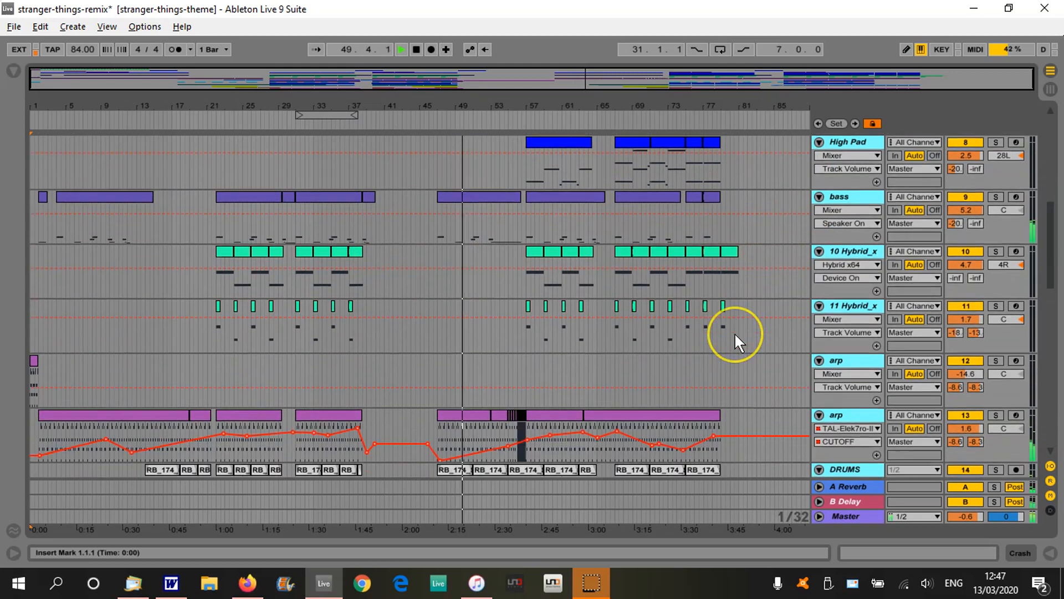
scroll(734, 333, down, 1)
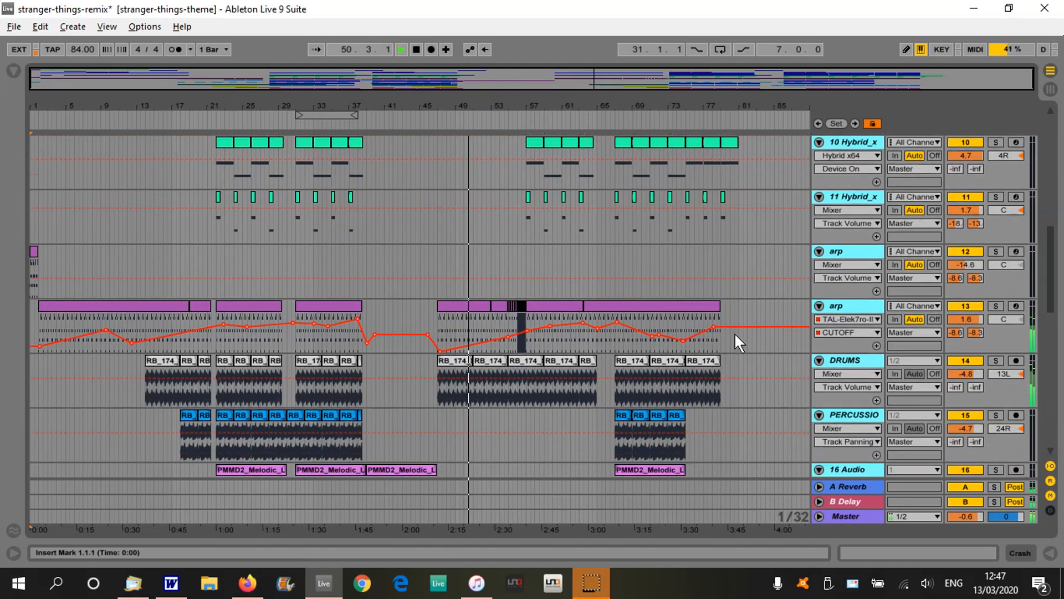
drag(579, 102, 567, 99)
drag(577, 100, 575, 99)
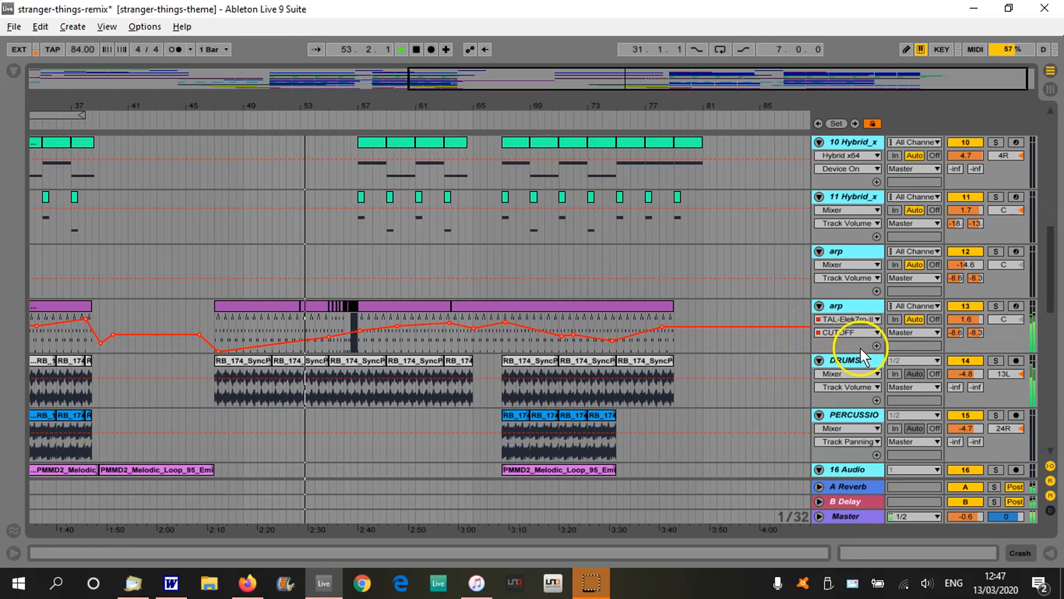
Enlarge the height of the unfolded tracks and fold them all again with only 11 Hybrid_x selected.
drag(864, 354, 863, 372)
click(859, 332)
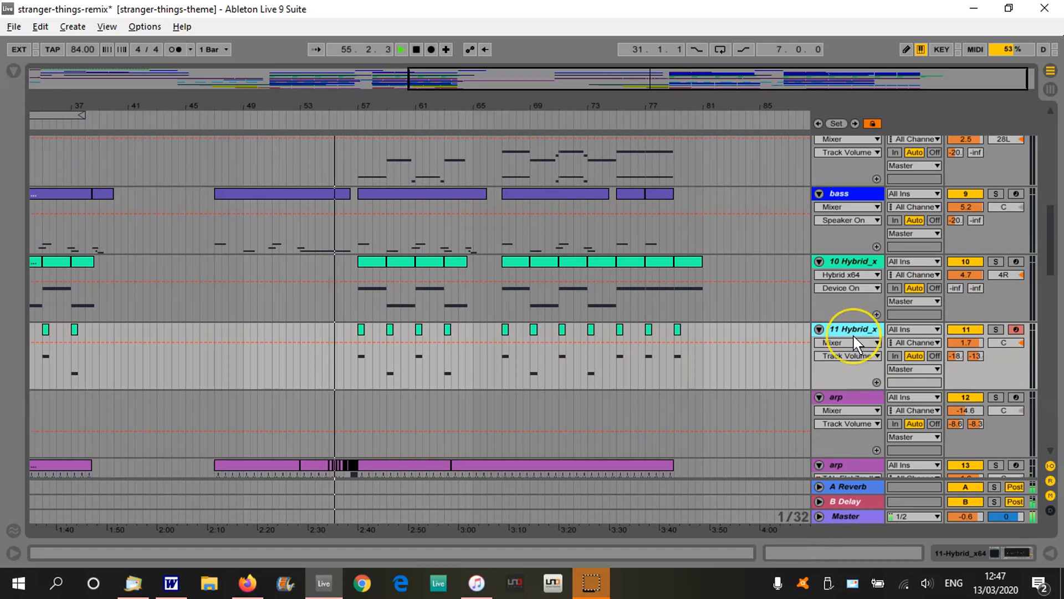
alt+click(819, 329)
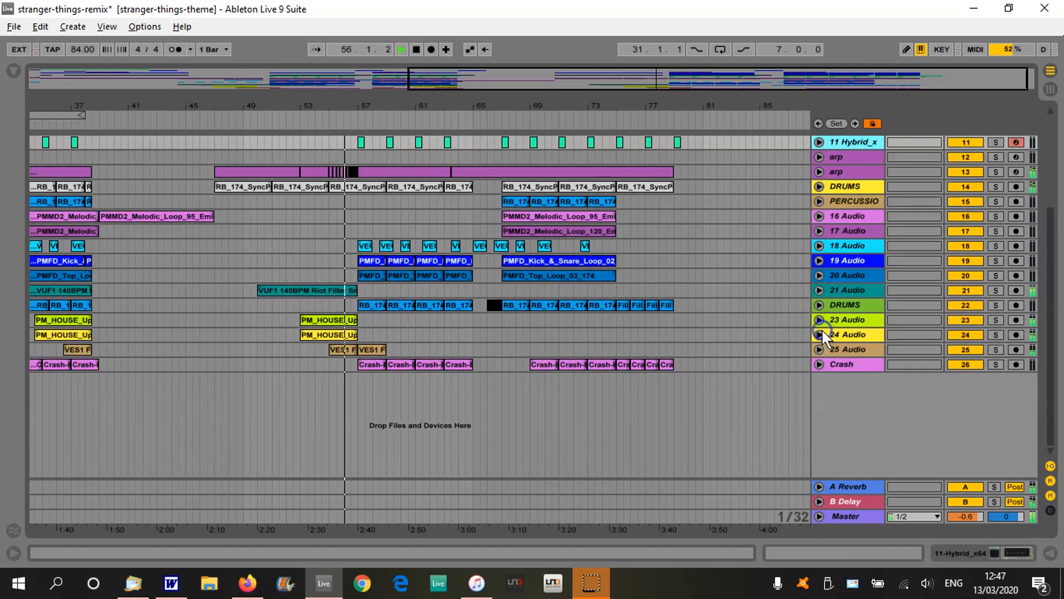
Bring the whole arrangement into view and play the final drops through to the ending past bar 82.
drag(609, 107, 643, 100)
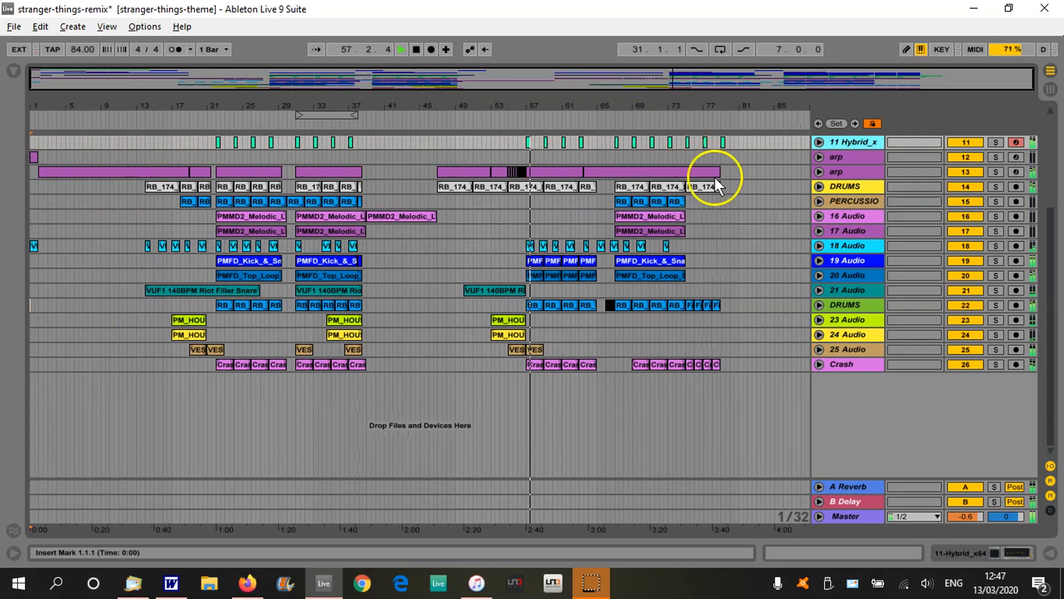
scroll(773, 274, up, 5)
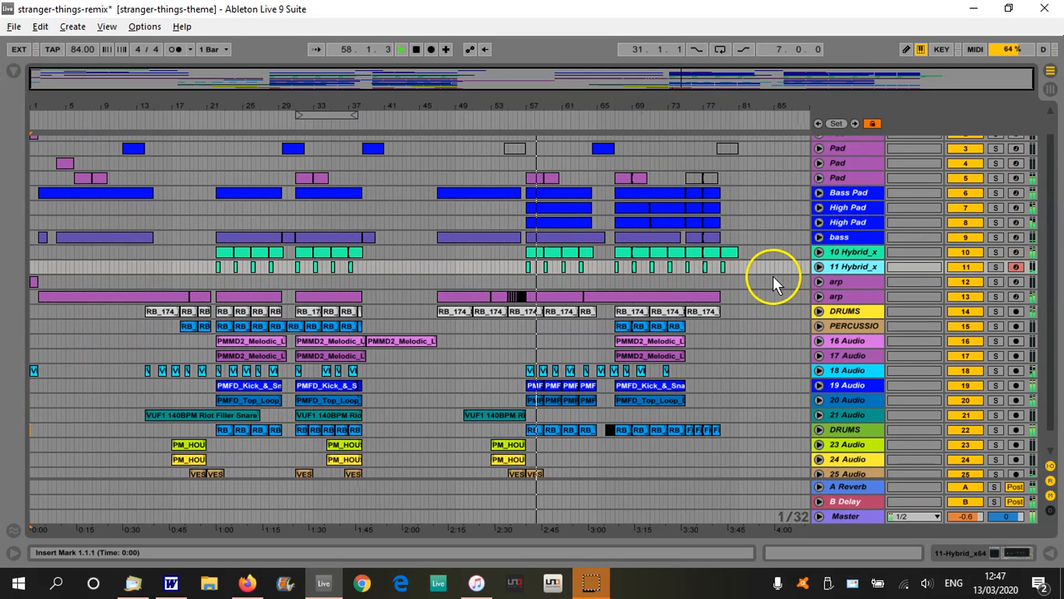
scroll(768, 272, up, 1)
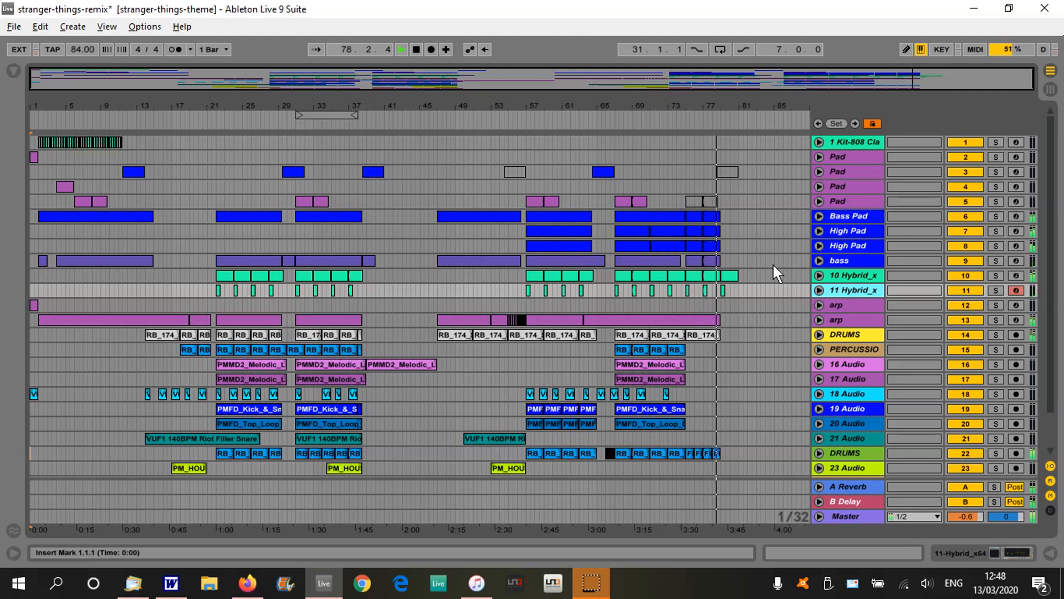
click(35, 564)
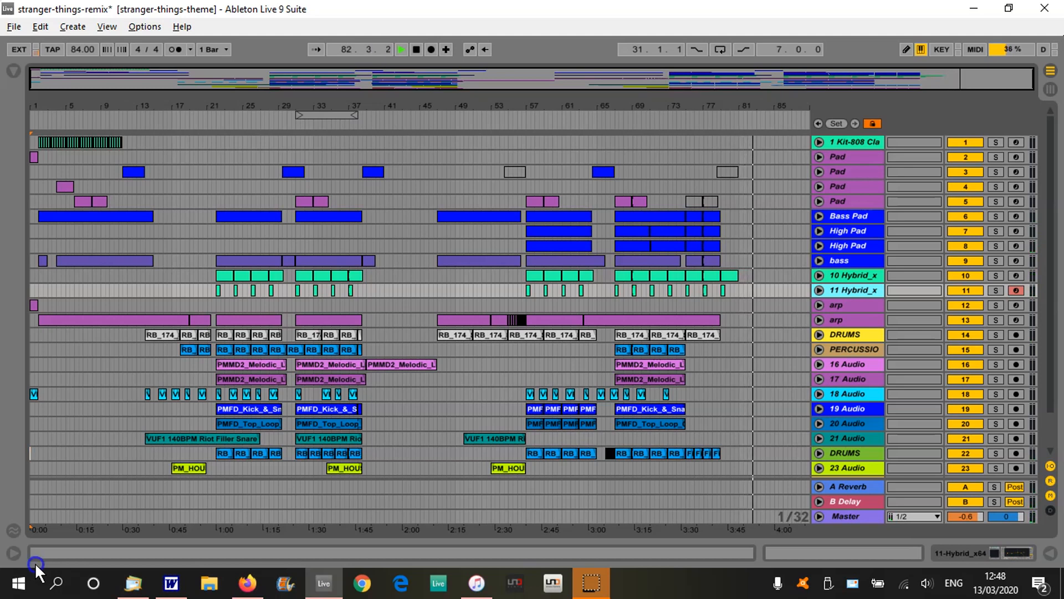